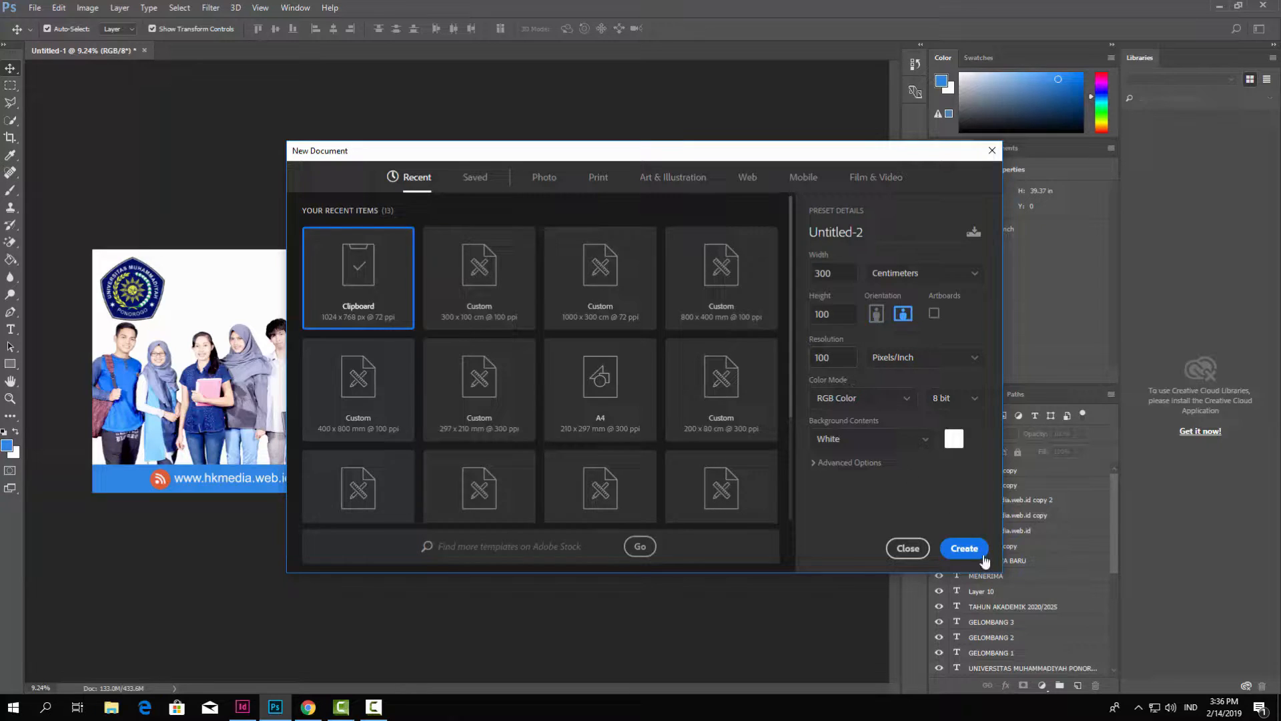
- Create a 300 × 100 cm landscape document at 100 pixels/inch in RGB Color, 8 bit, with a white background
left_click(962, 551)
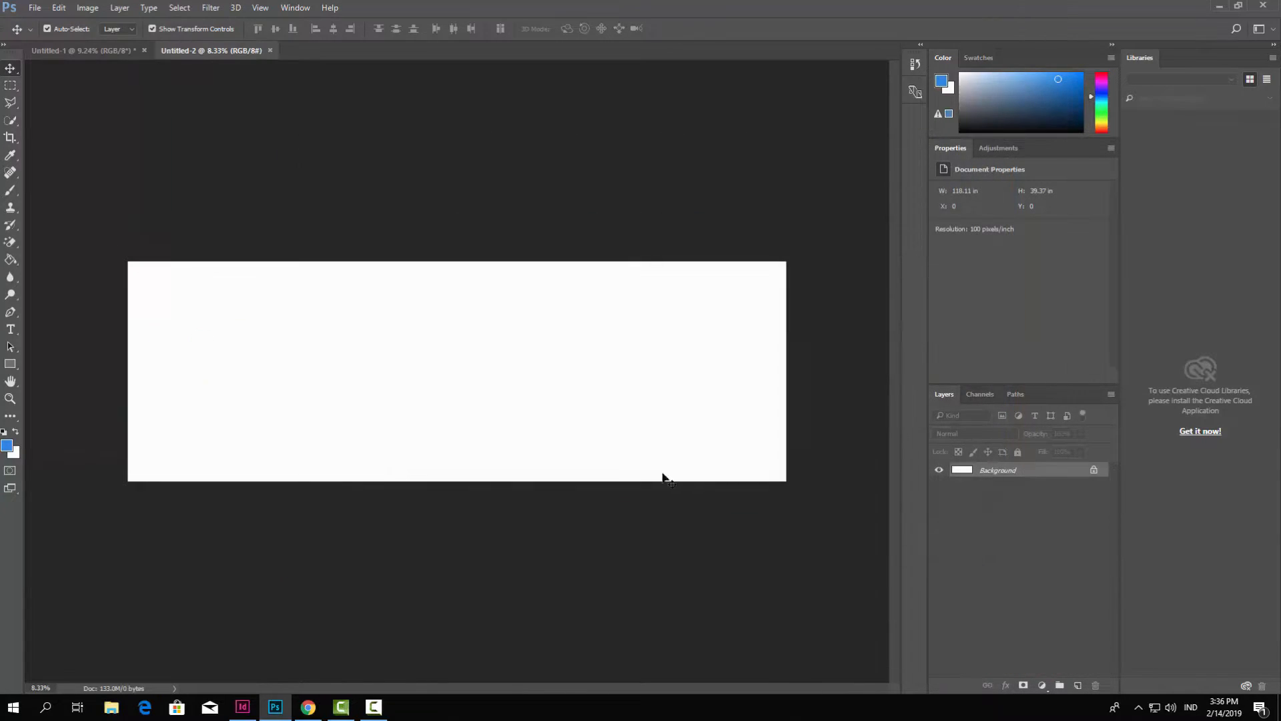
left_click(100, 50)
left_click(223, 54)
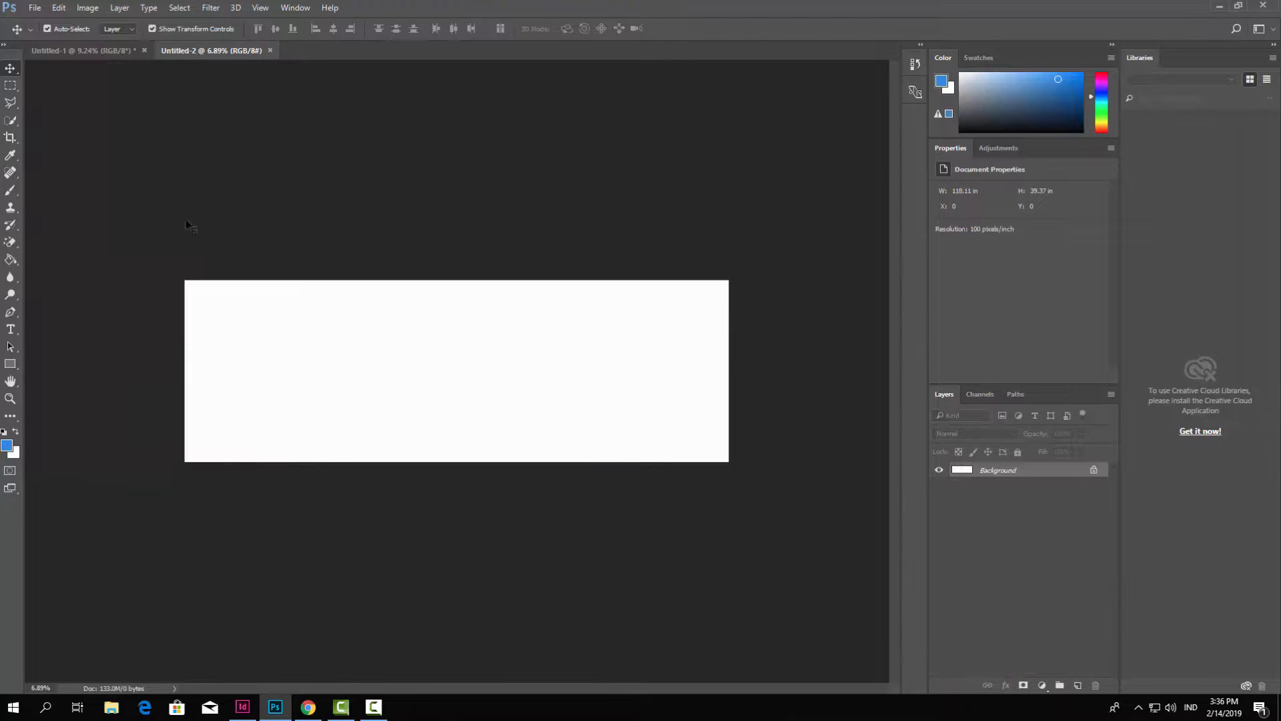
- Draw a full-height rectangle about 3875 × 3967 px at the canvas's right end and fill it with light orange
left_click(10, 364)
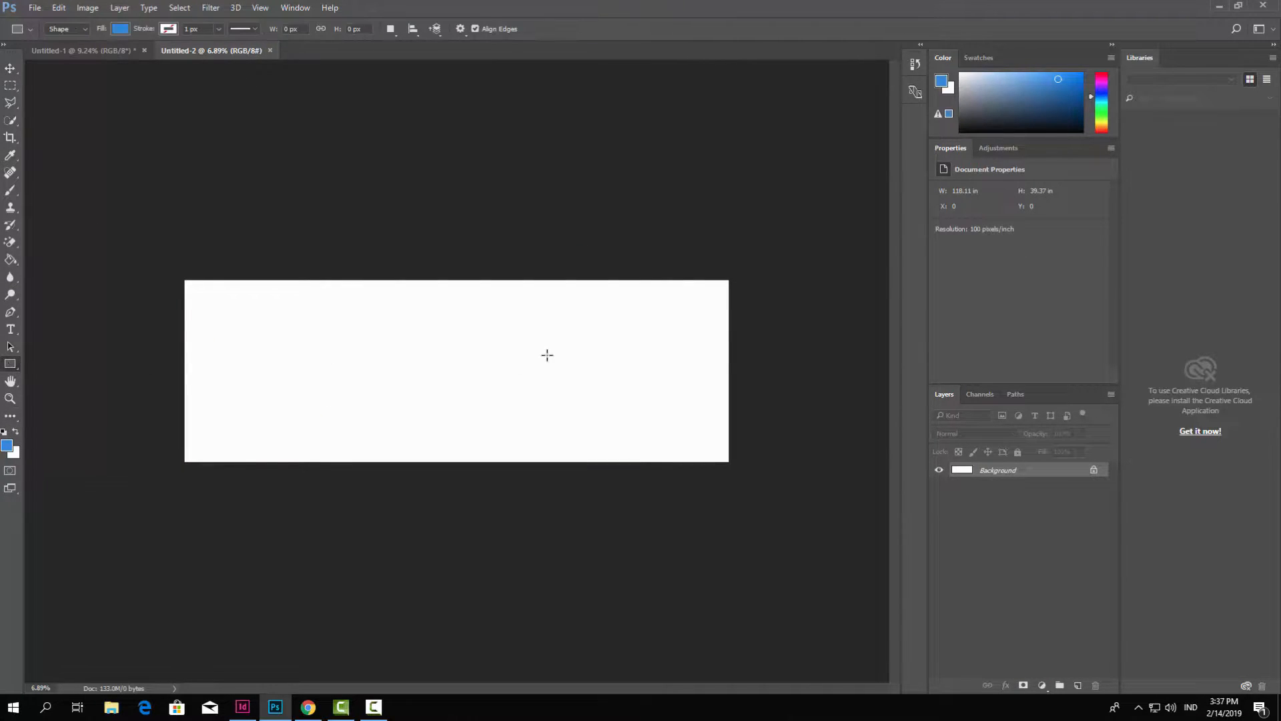
left_click_drag(551, 280, 728, 461)
left_click(945, 231)
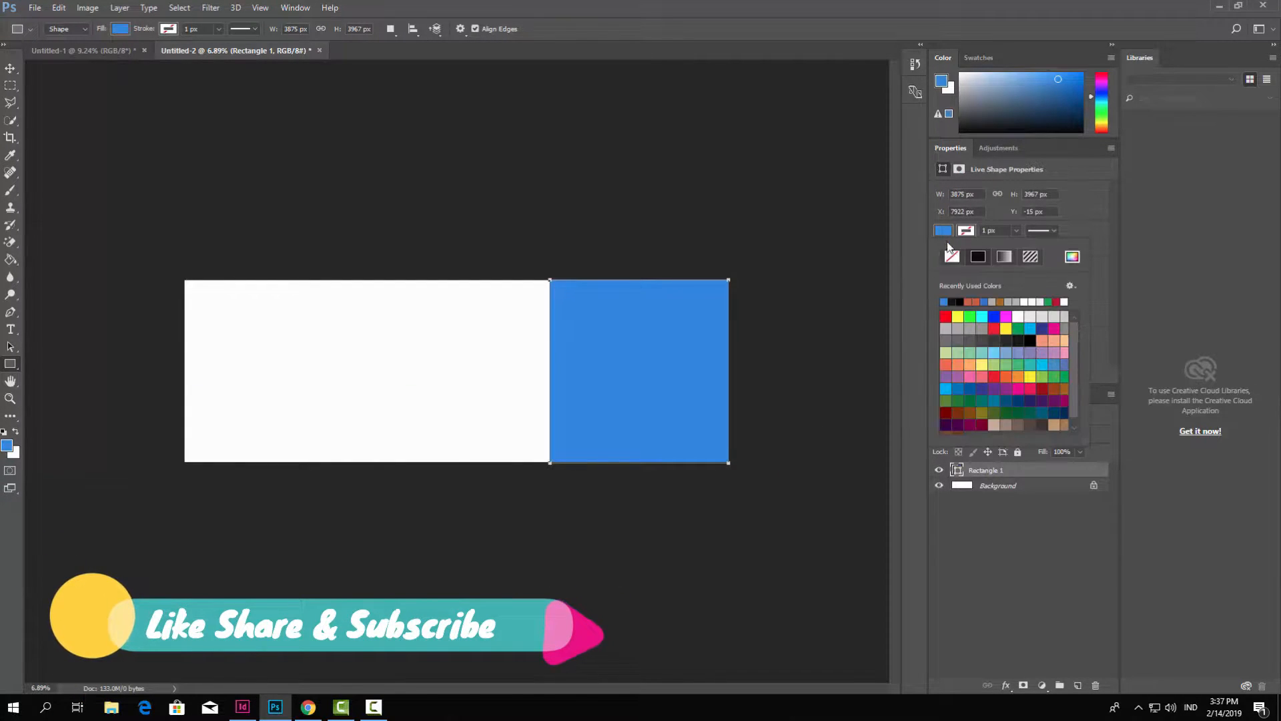
left_click(1043, 341)
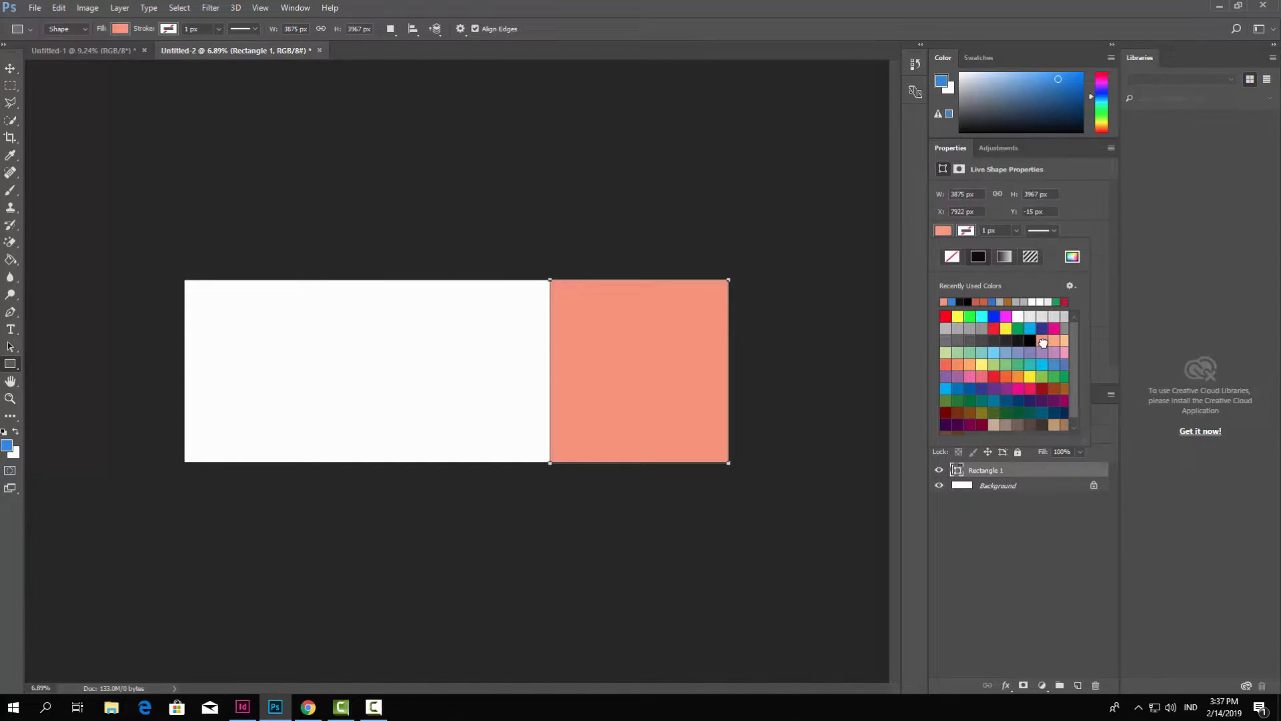
left_click(1010, 378)
left_click(1010, 378)
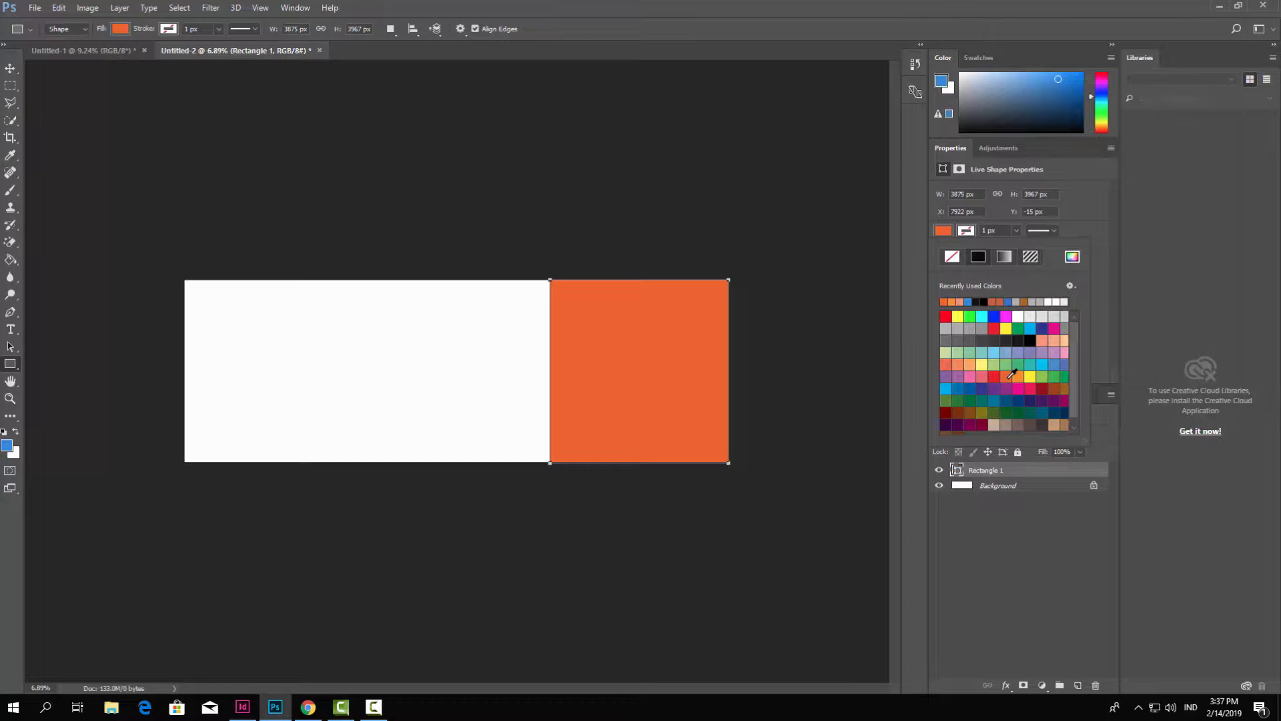
left_click(945, 365)
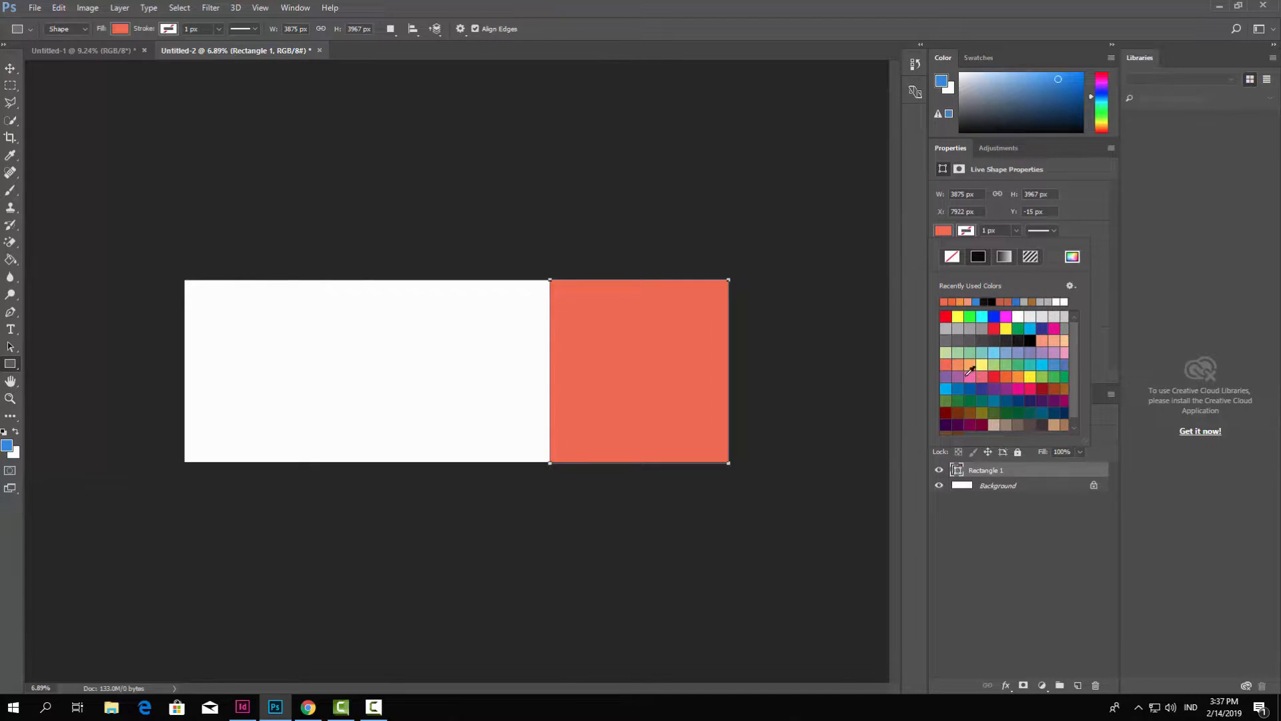
left_click(1017, 377)
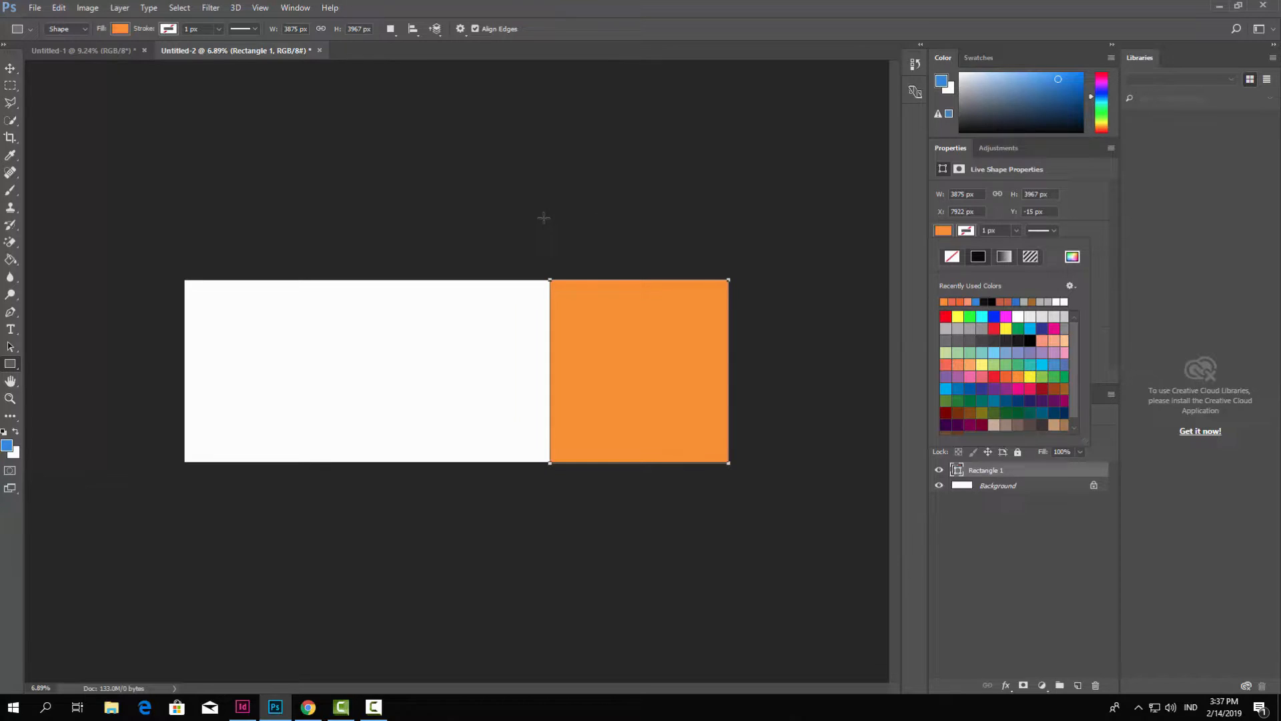
left_click(1006, 379)
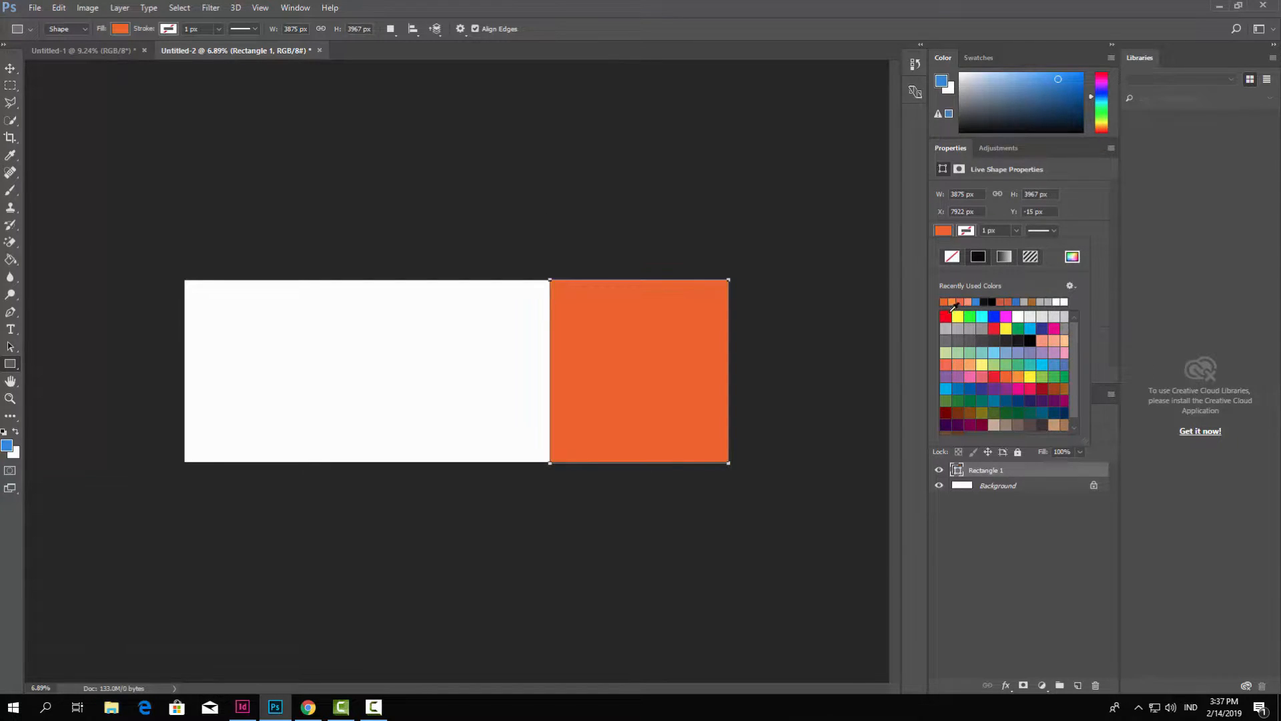
left_click(949, 302)
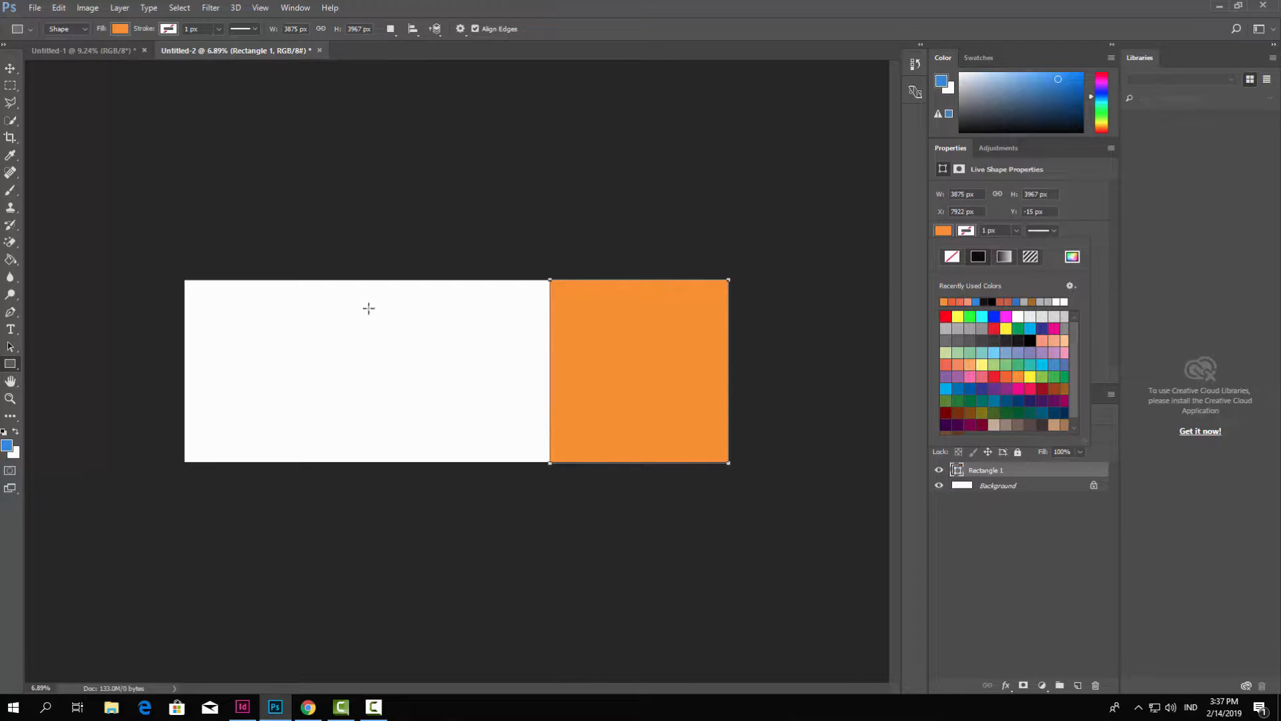
- Rasterize the orange rectangle's layer
key("v")
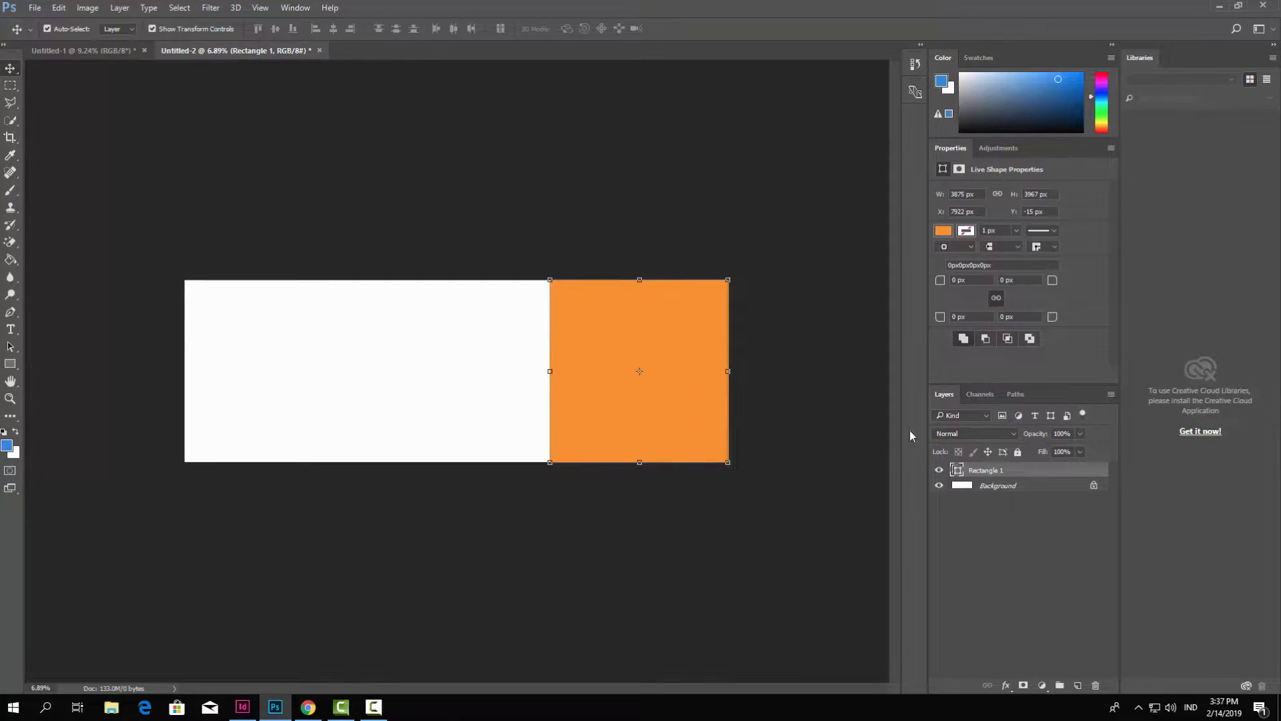
right_click(985, 474)
left_click(998, 259)
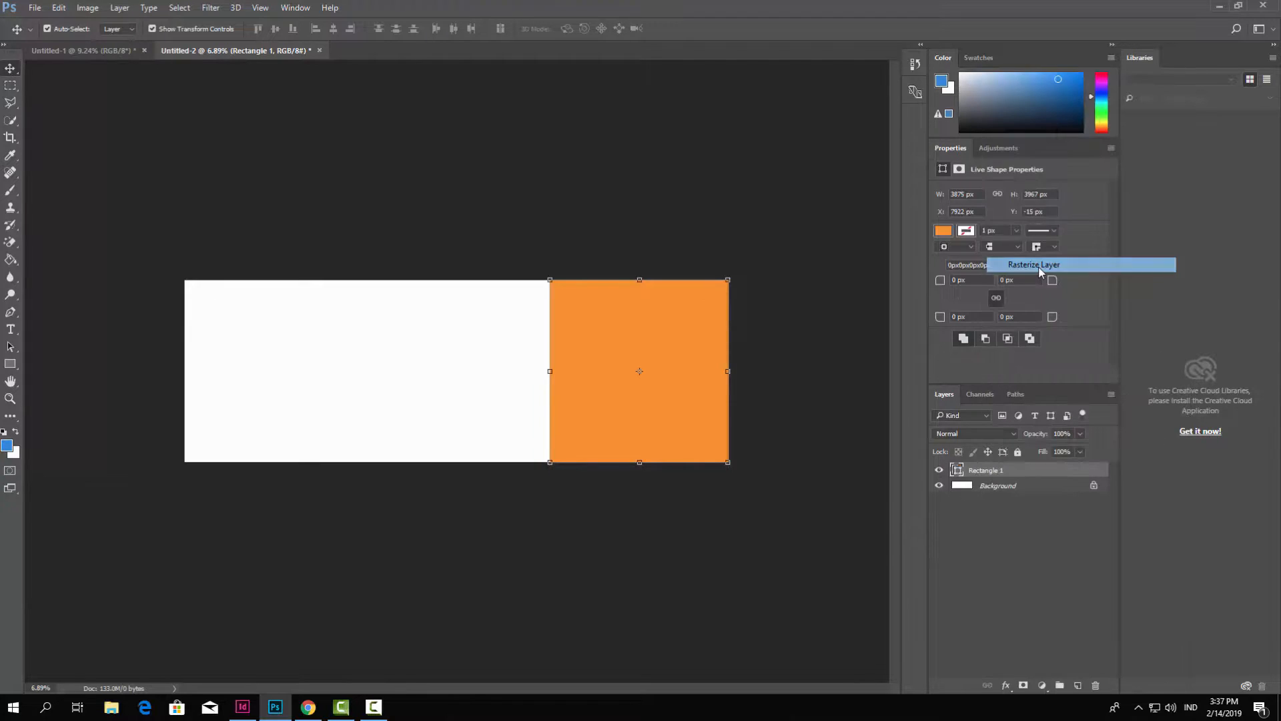
left_click(558, 242)
- Outline a triangle pointing into the orange rectangle from its left edge with the Pen tool and make it a selection with 0 px feather
left_click(10, 312)
left_click(38, 318)
scroll(625, 303, "up", 1)
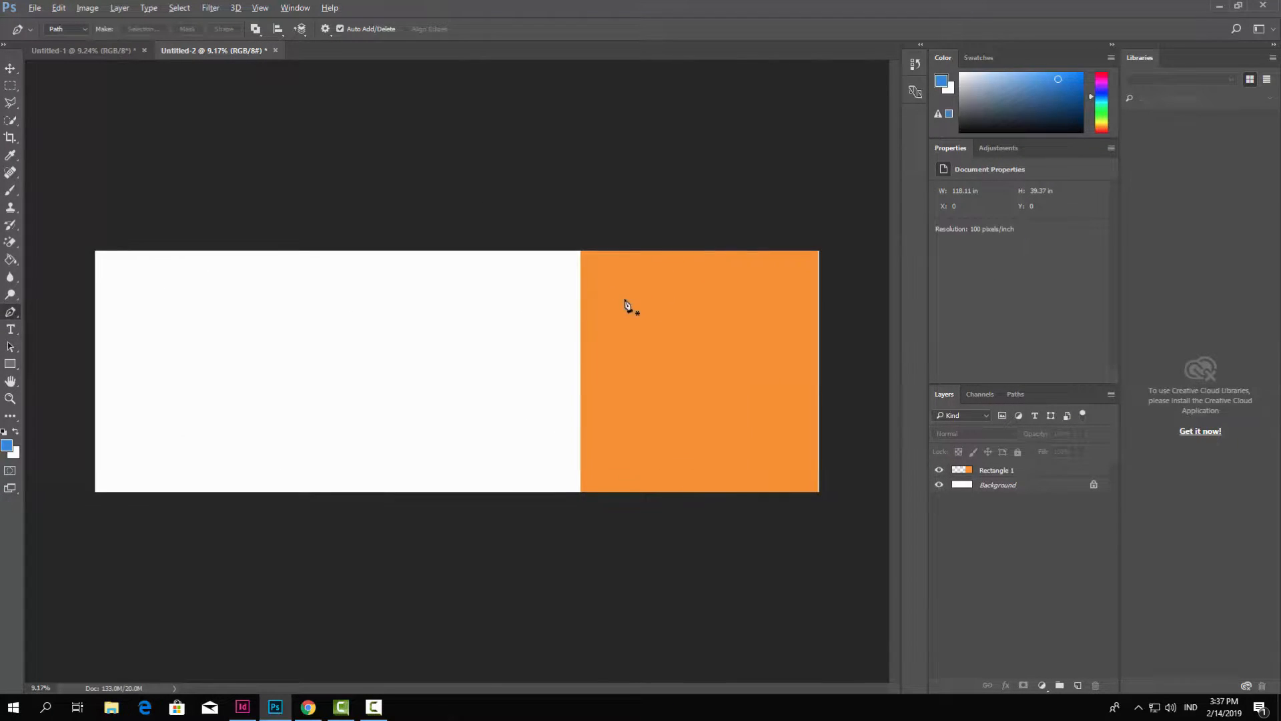
left_click(581, 252)
left_click(580, 252)
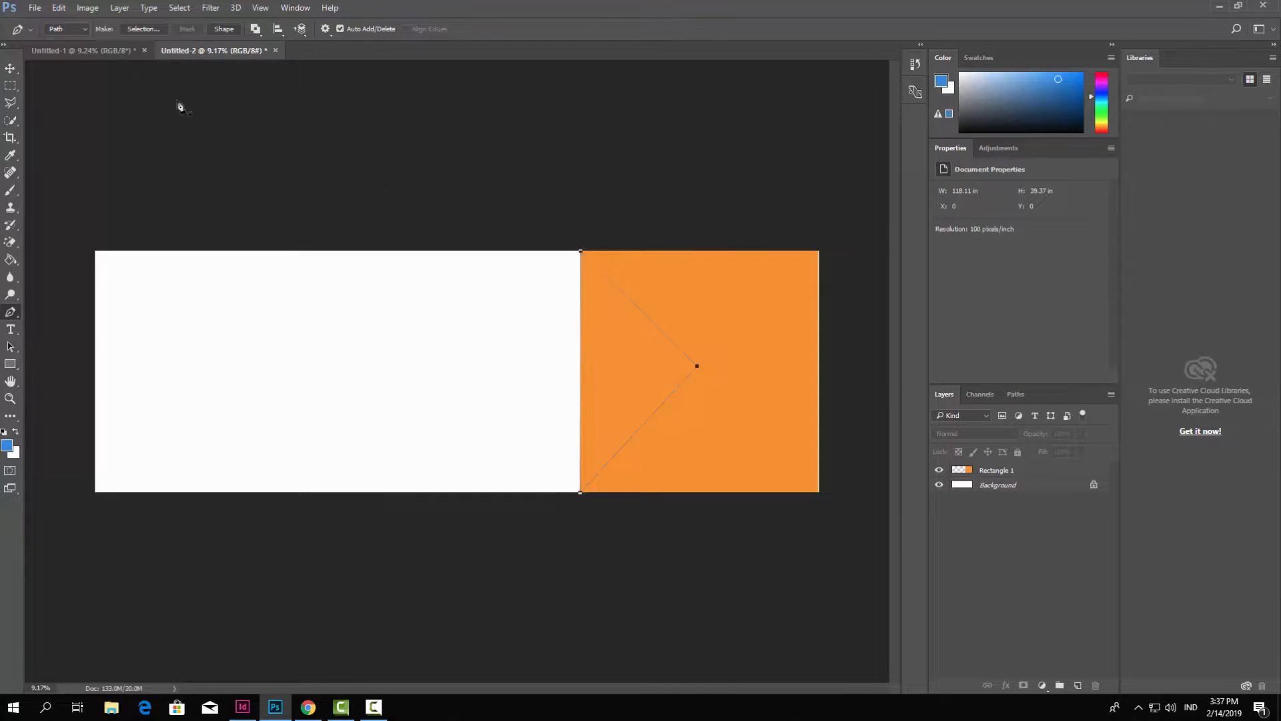
left_click(142, 29)
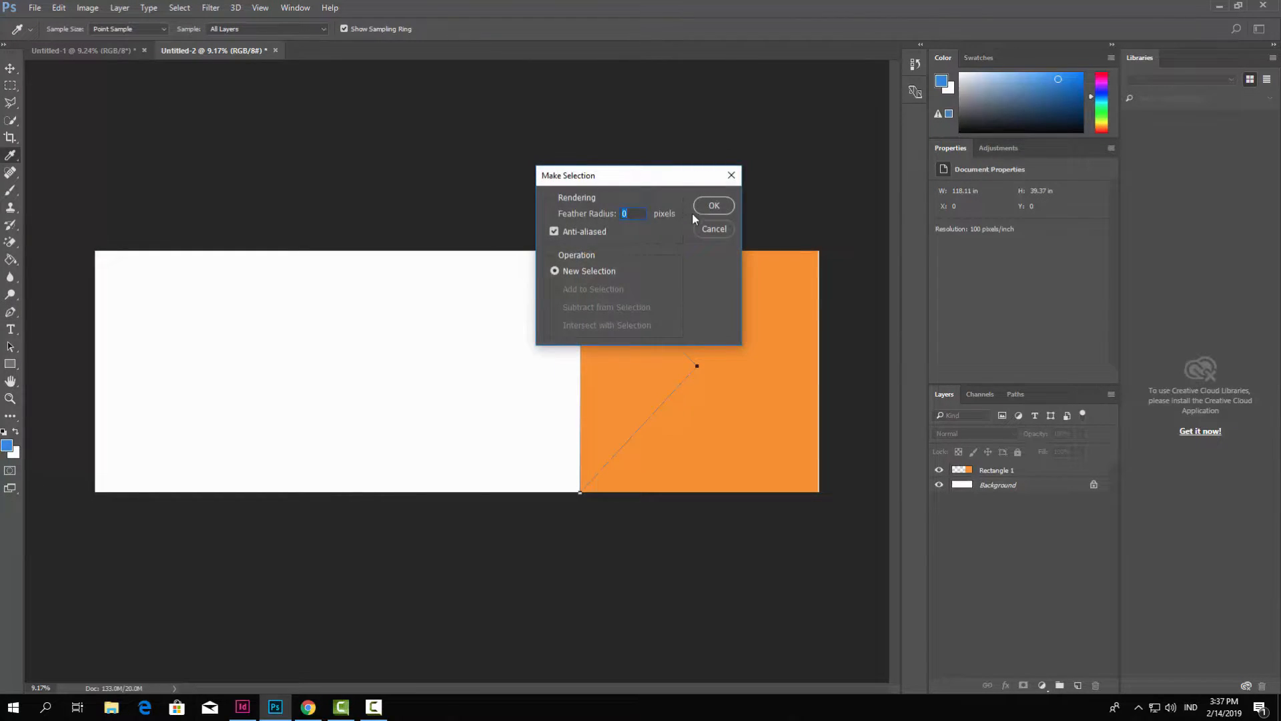
left_click(713, 206)
- Cut the selected triangle out of the Rectangle 1 layer
left_click(985, 471)
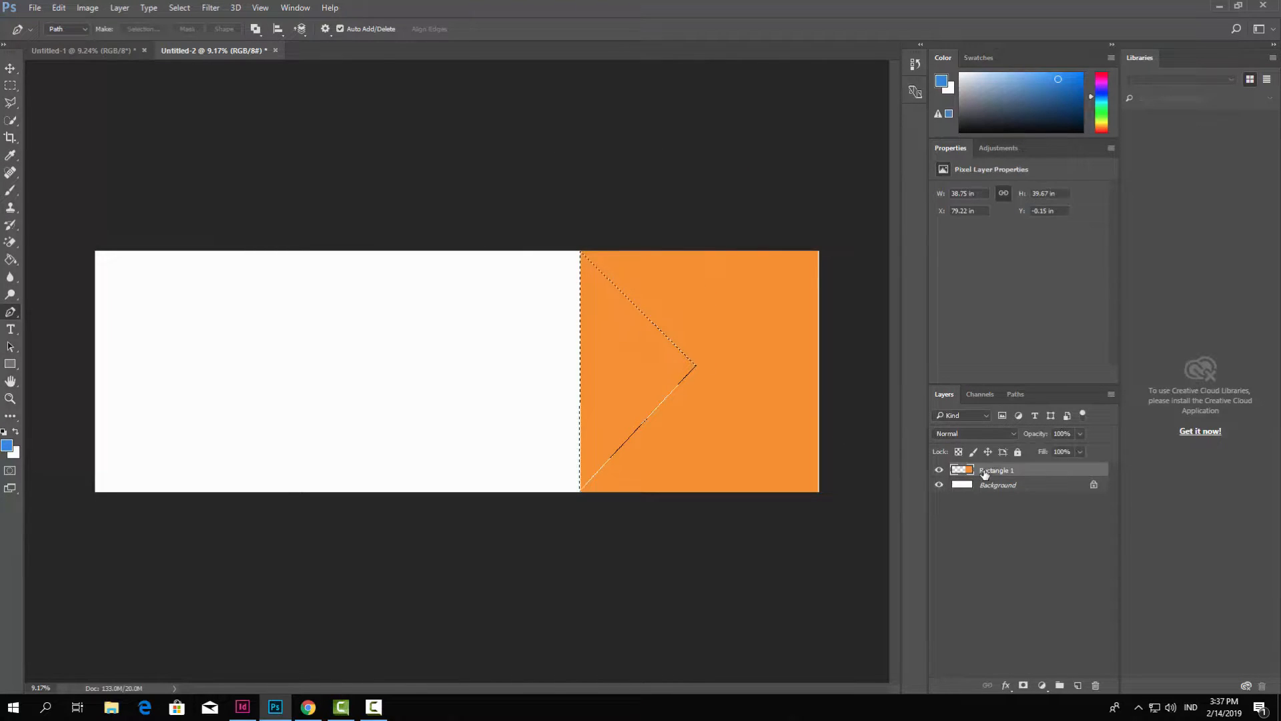
left_click(58, 8)
left_click(69, 86)
- Move the notched orange shape right to X 87.83 in, Y 0 in, and deselect it
left_click(14, 68)
left_click_drag(716, 430, 768, 435)
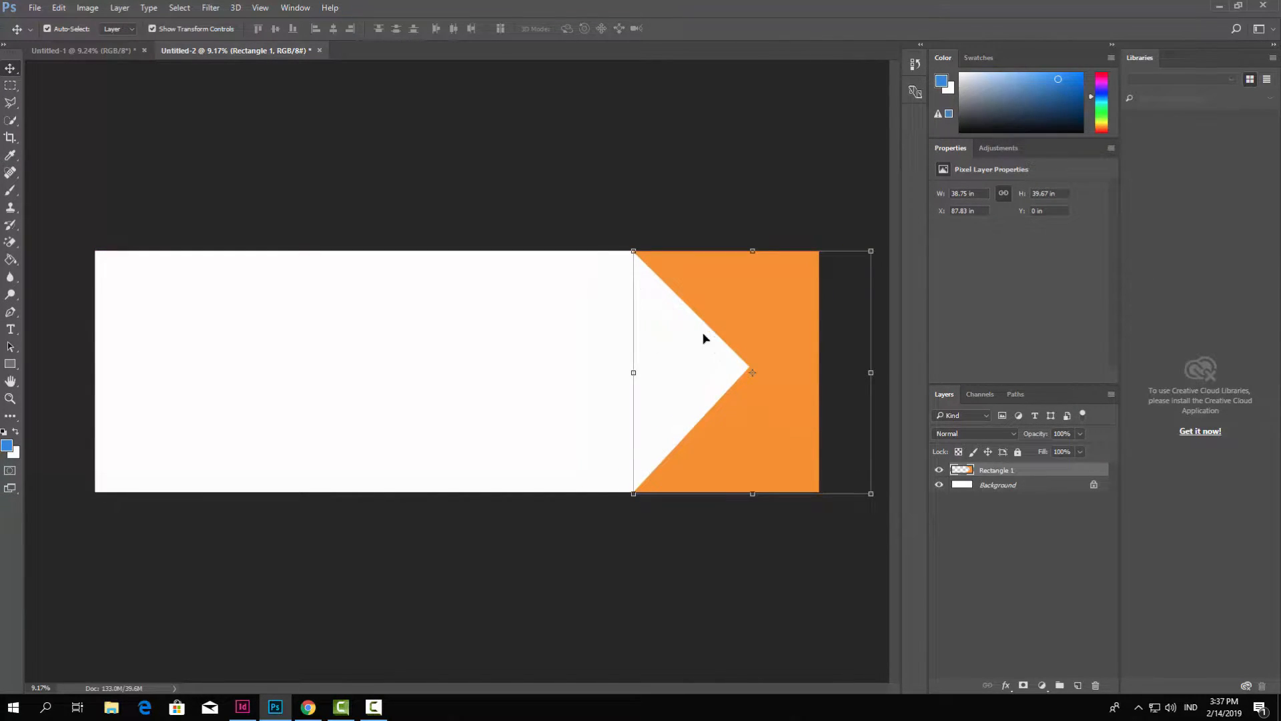
left_click(180, 9)
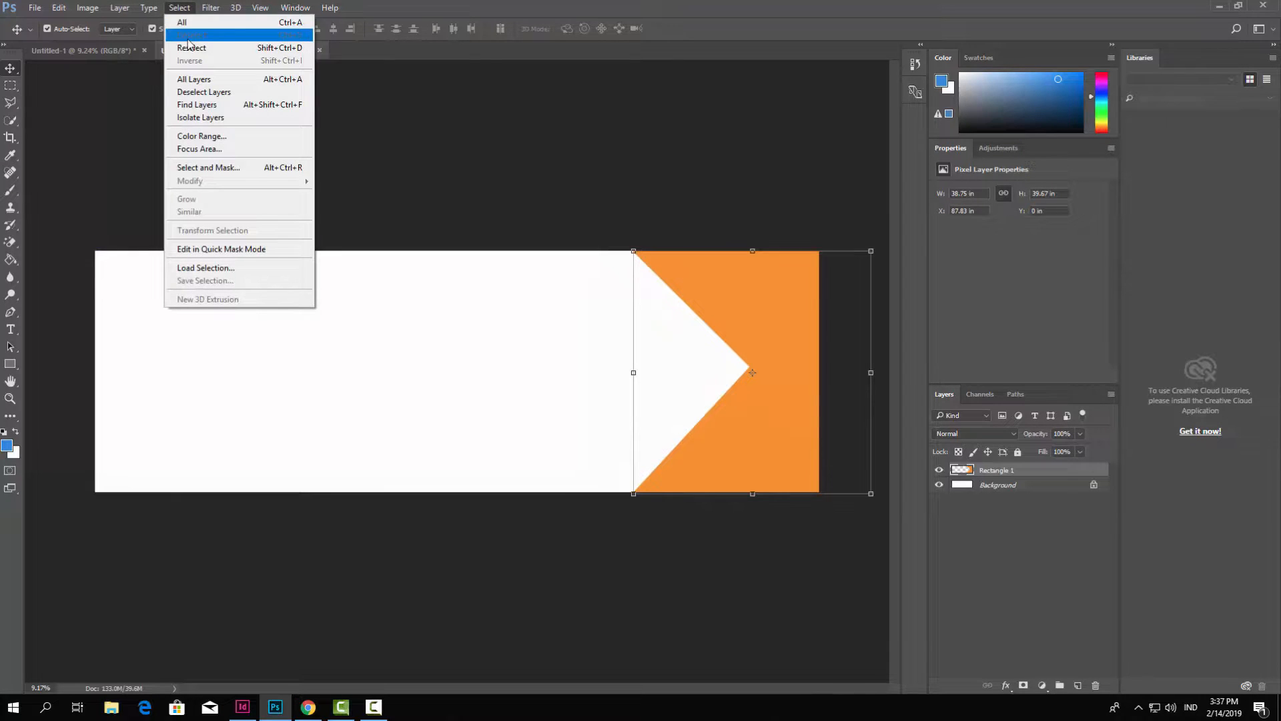
left_click(698, 295)
left_click(647, 215)
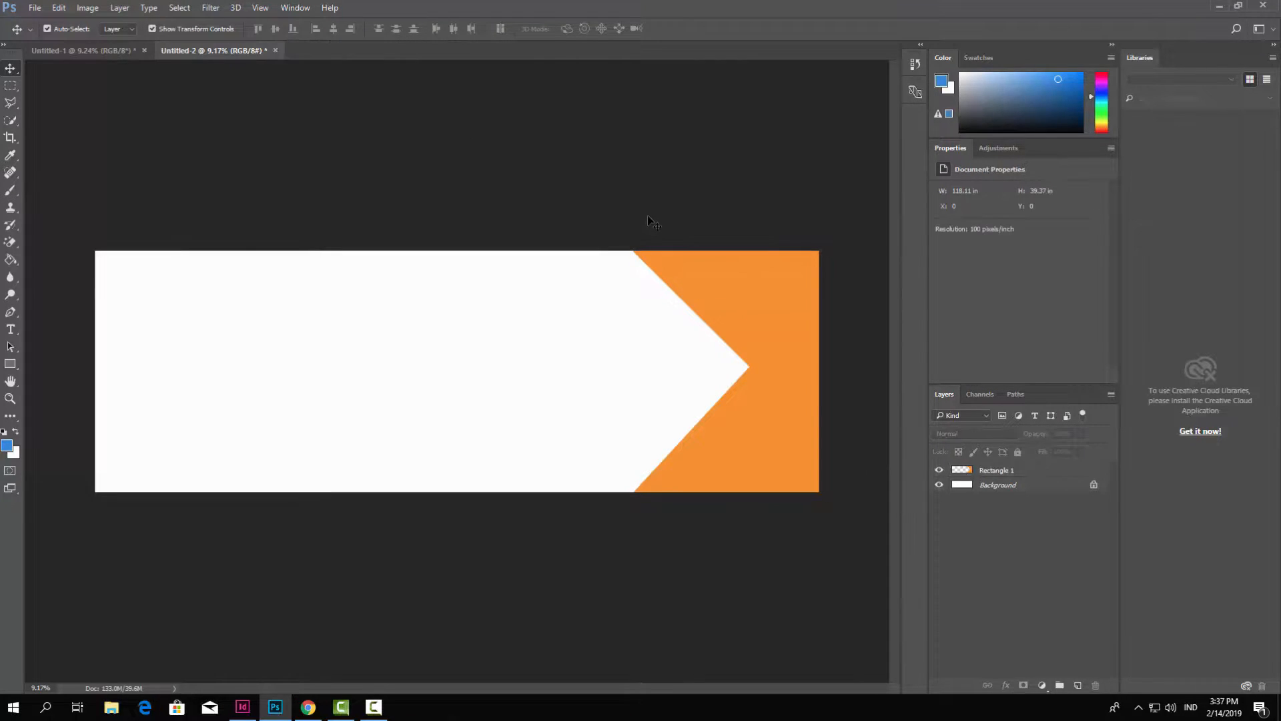
- Duplicate the Rectangle 1 layer within the same document as Rectangle 1 copy
left_click(1048, 474)
right_click(1048, 474)
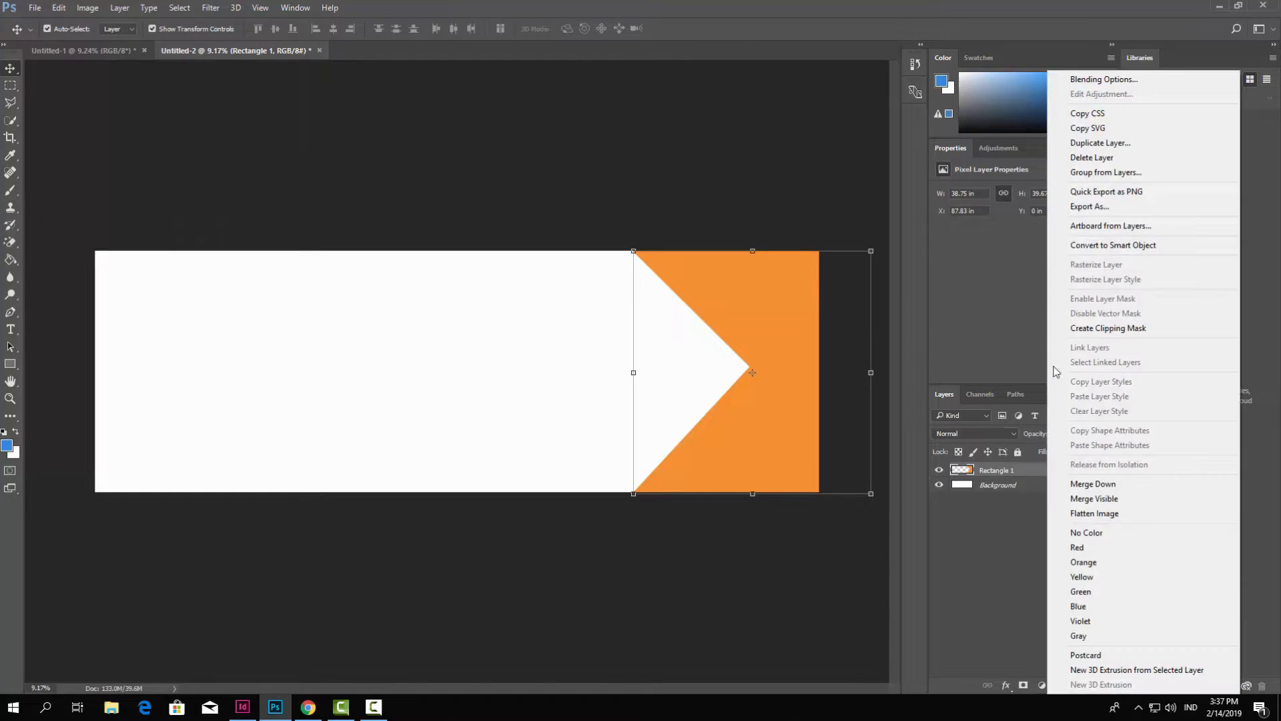
left_click(1088, 146)
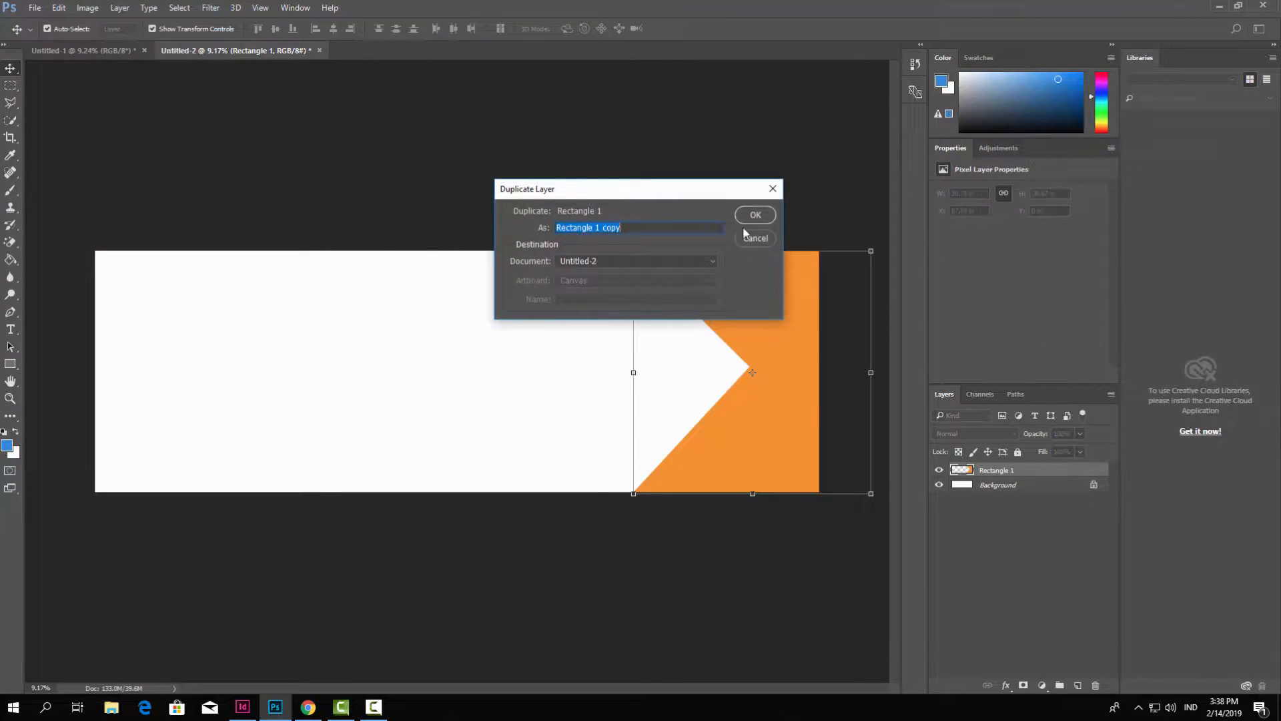
left_click(757, 216)
left_click(76, 50)
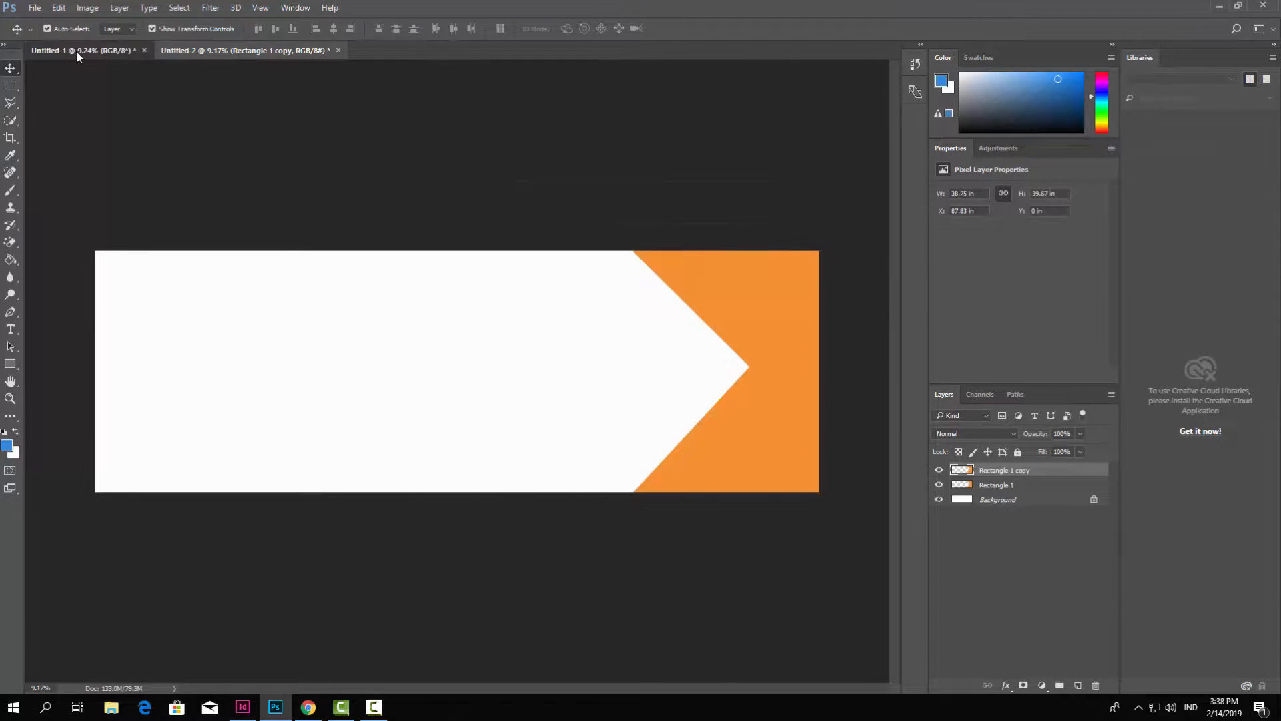
left_click(235, 49)
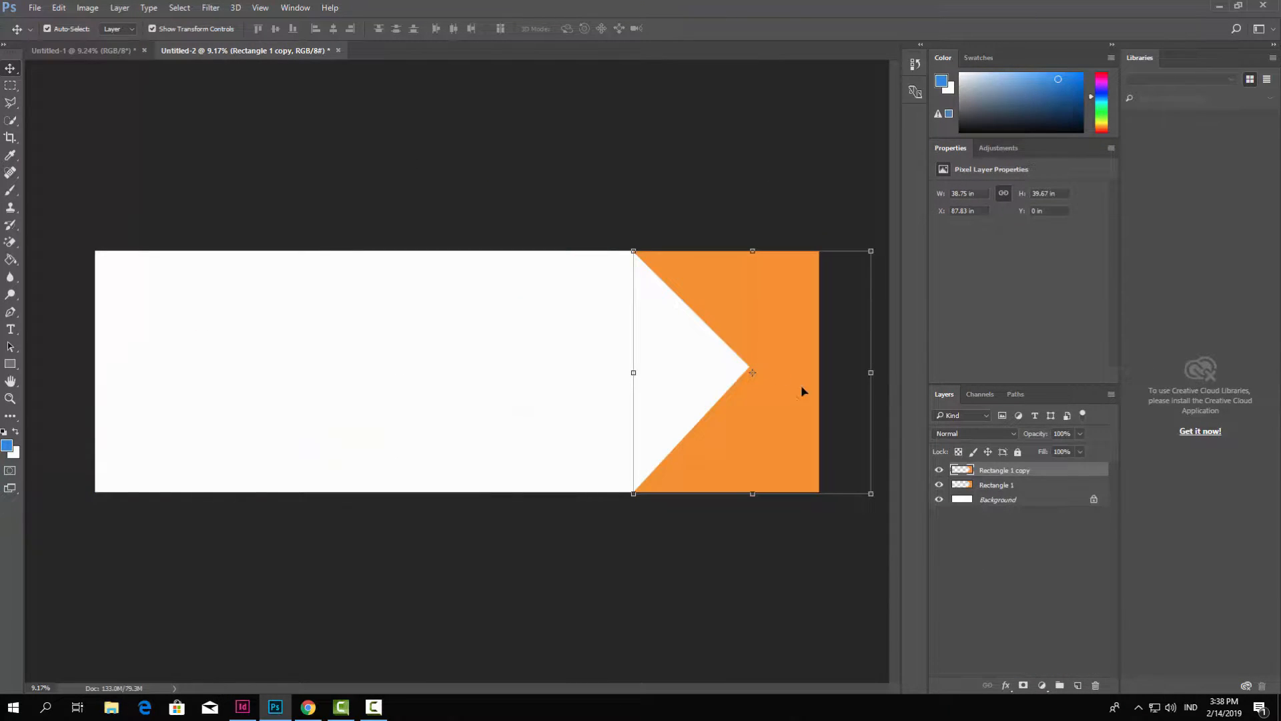
- Apply a grey Color Overlay (#a7a8a3) at 100% opacity in Normal mode to the Rectangle 1 copy layer
double_click(970, 473)
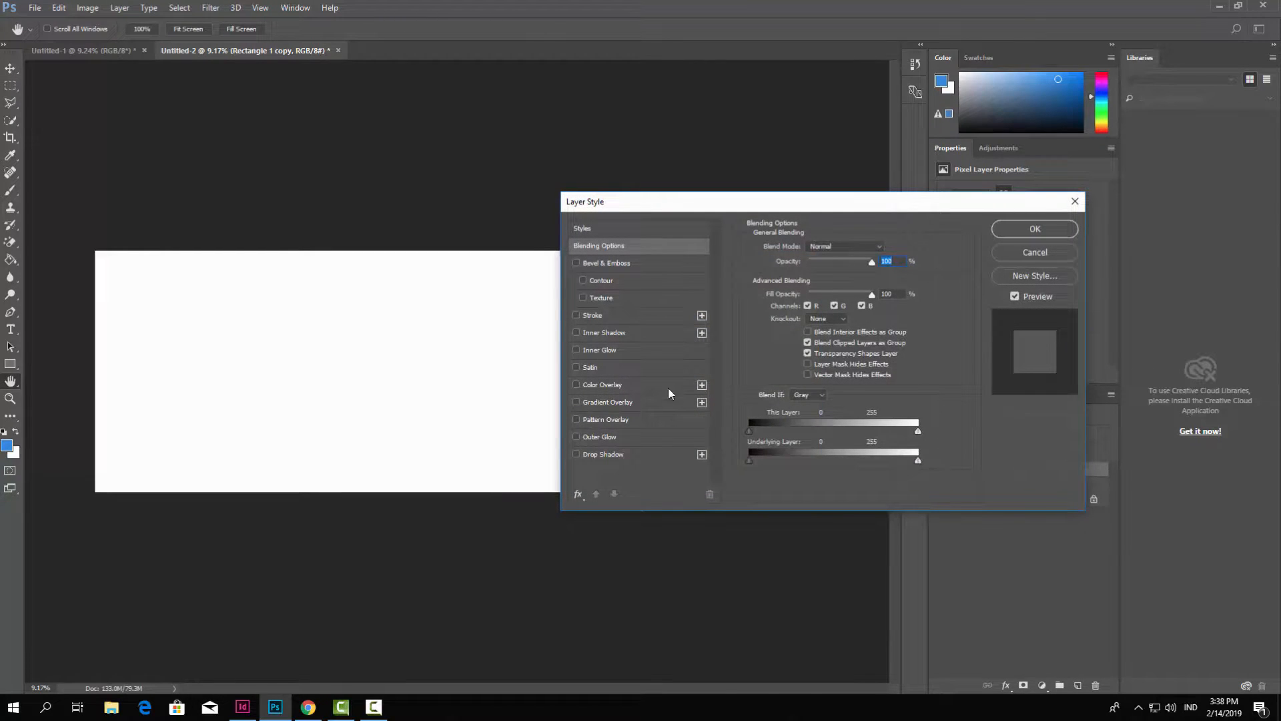
left_click(604, 387)
left_click(887, 257)
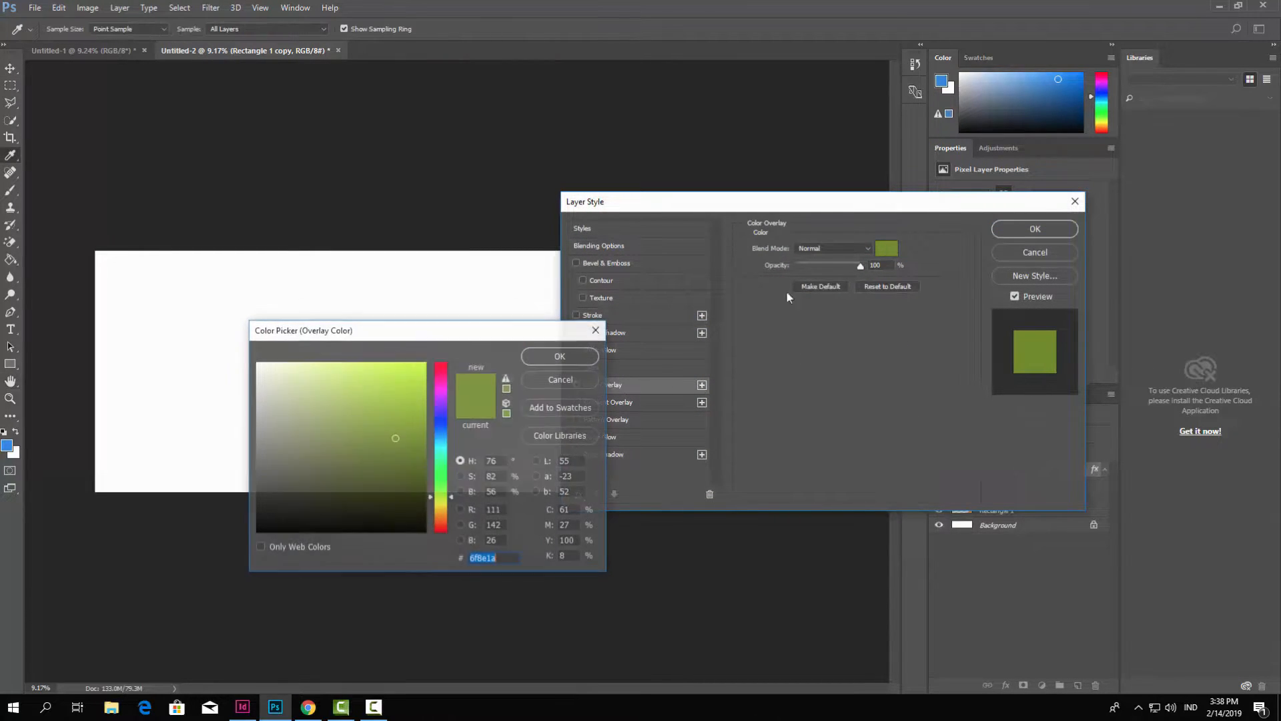
left_click(261, 420)
left_click(567, 357)
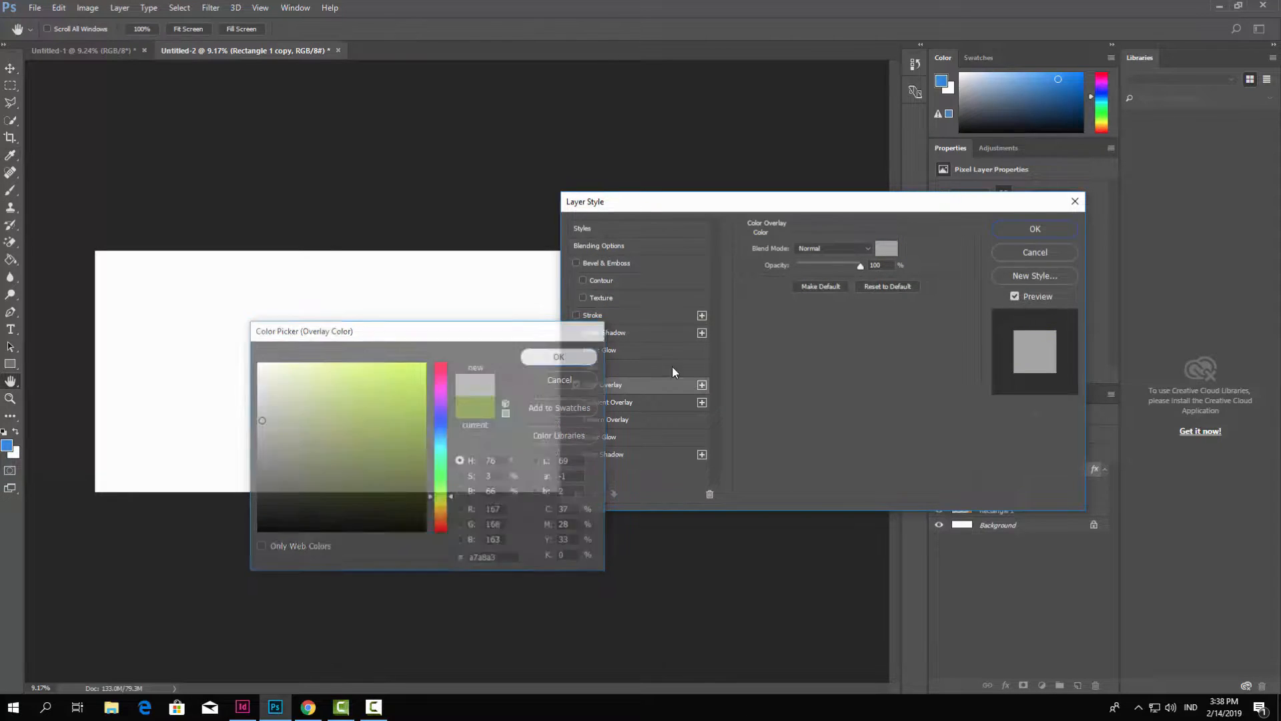
left_click(1034, 229)
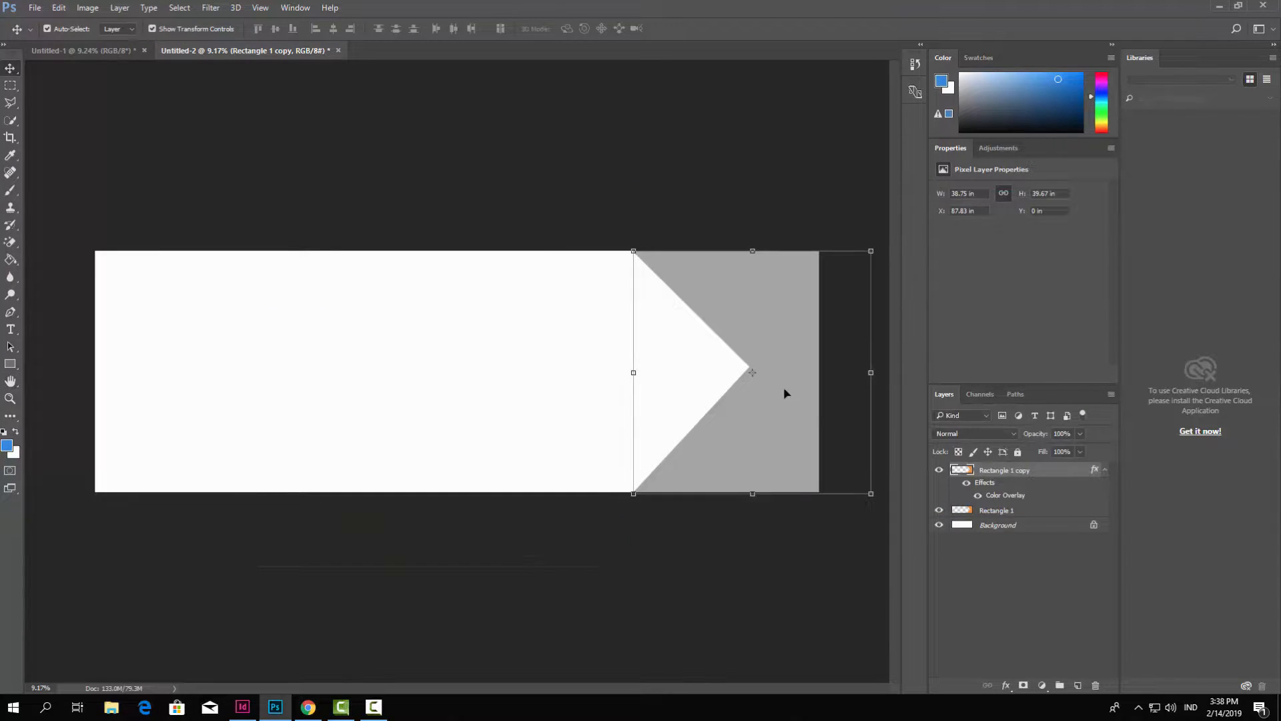
- Place the grey copy beneath Rectangle 1 and shift the orange shape slightly right to expose a grey chevron strip
left_click_drag(1001, 475, 999, 518)
left_click_drag(761, 412, 774, 414)
left_click(707, 175)
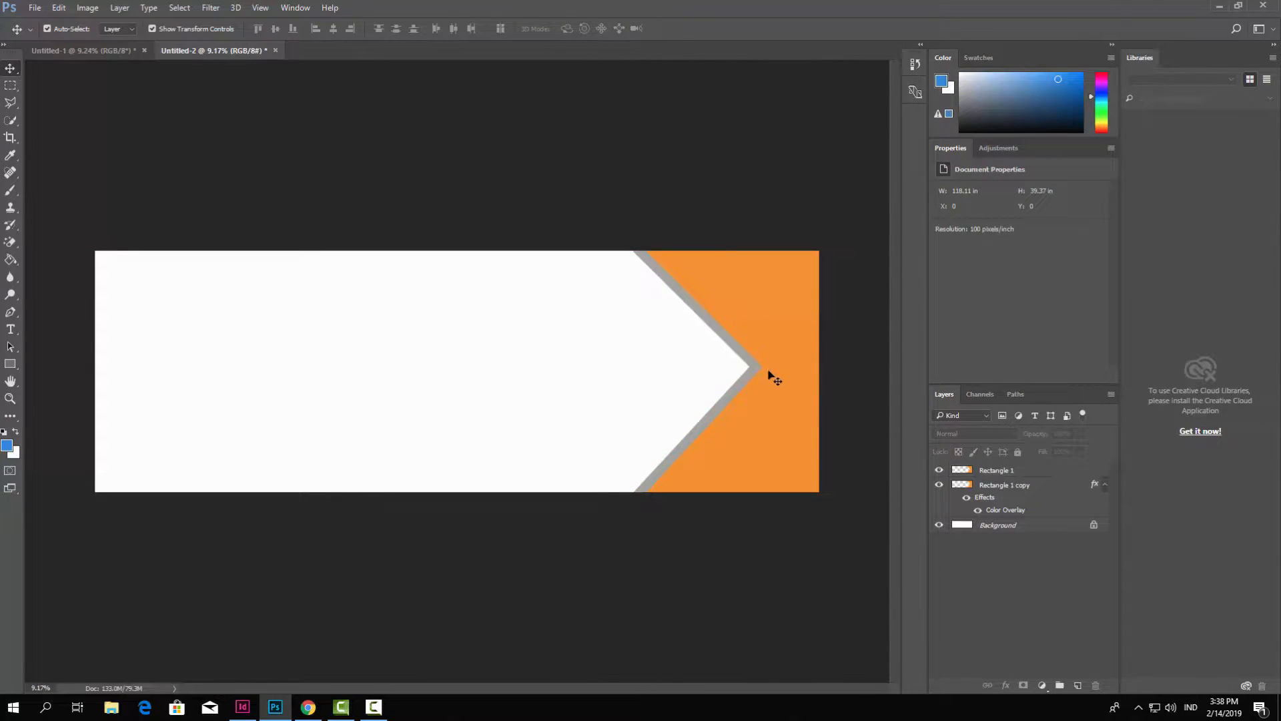
- Duplicate the grey Rectangle 1 copy layer
left_click(740, 396)
right_click(979, 487)
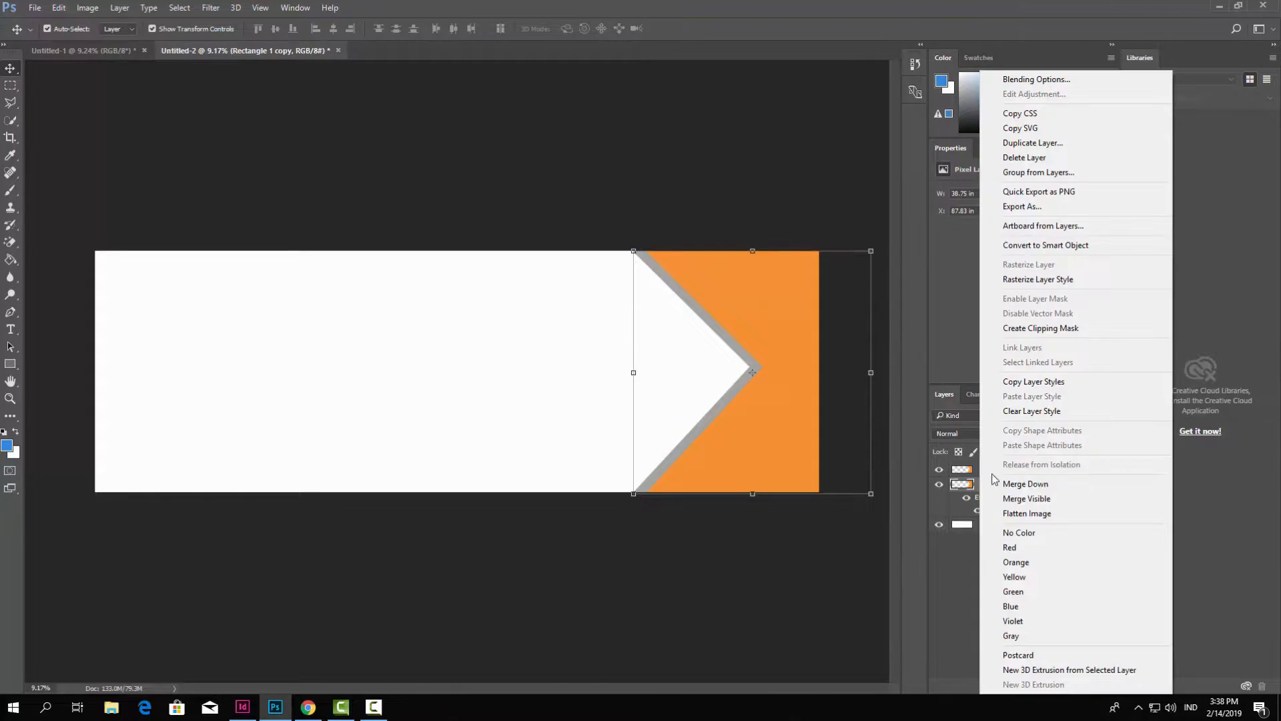
left_click(1031, 142)
left_click(765, 220)
- Change the Color Overlay of Rectangle 1 copy 2 to olive green
double_click(970, 488)
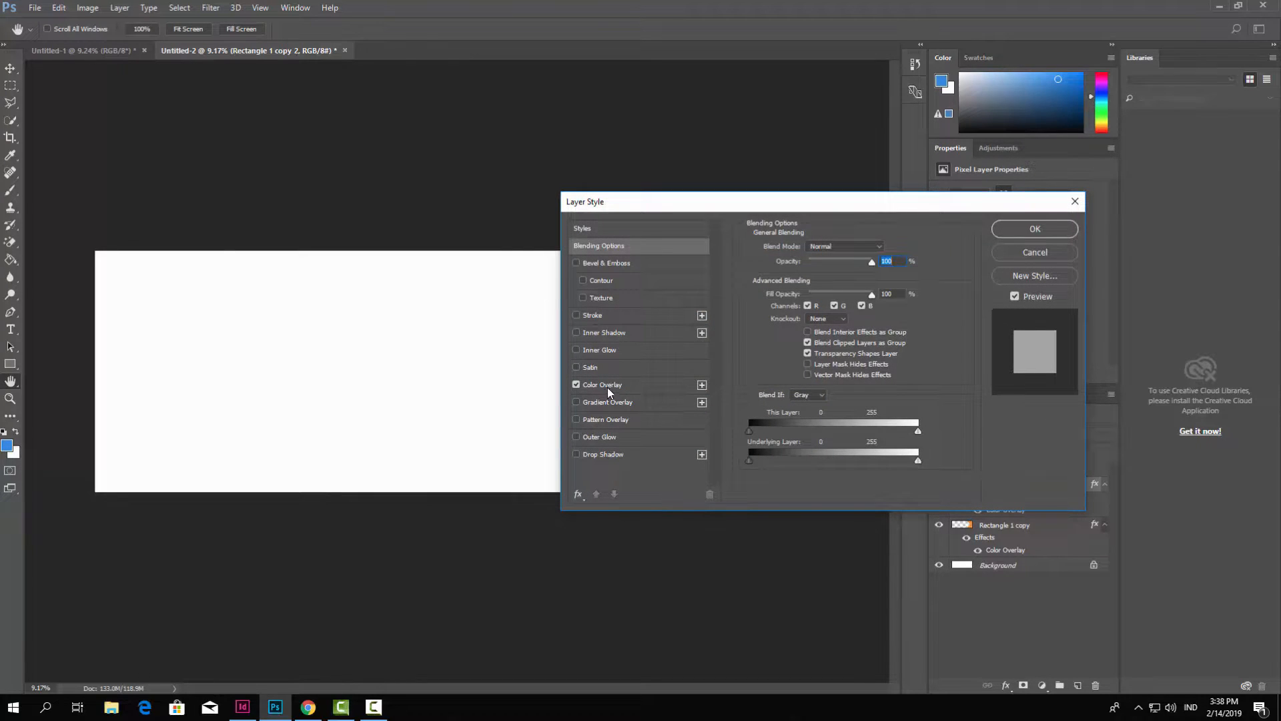
left_click(610, 385)
left_click(887, 250)
left_click(395, 430)
left_click(571, 357)
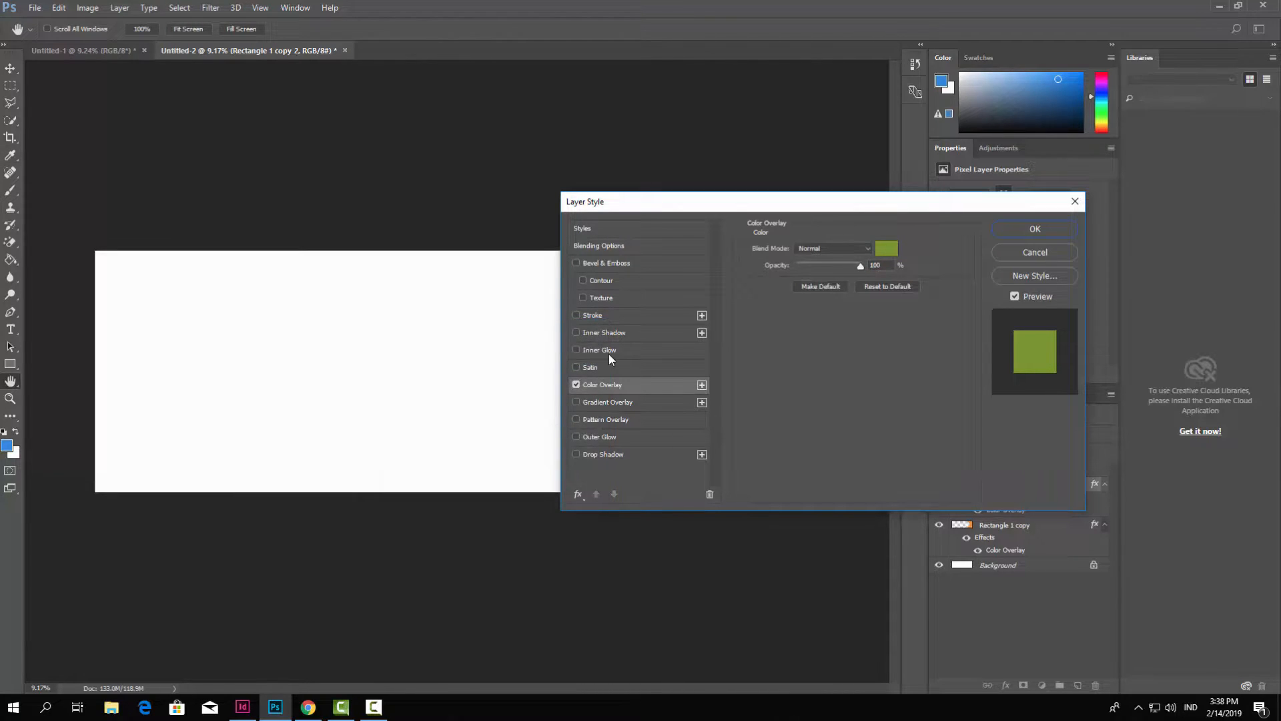
left_click(1037, 231)
- Place the green layer beneath the grey one and shift the grey shape right to expose a green chevron strip
left_click_drag(727, 400, 733, 402)
mouse_move(1034, 487)
left_mouse_down()
mouse_move(1027, 529)
mouse_move(1014, 532)
mouse_move(1015, 482)
left_mouse_up()
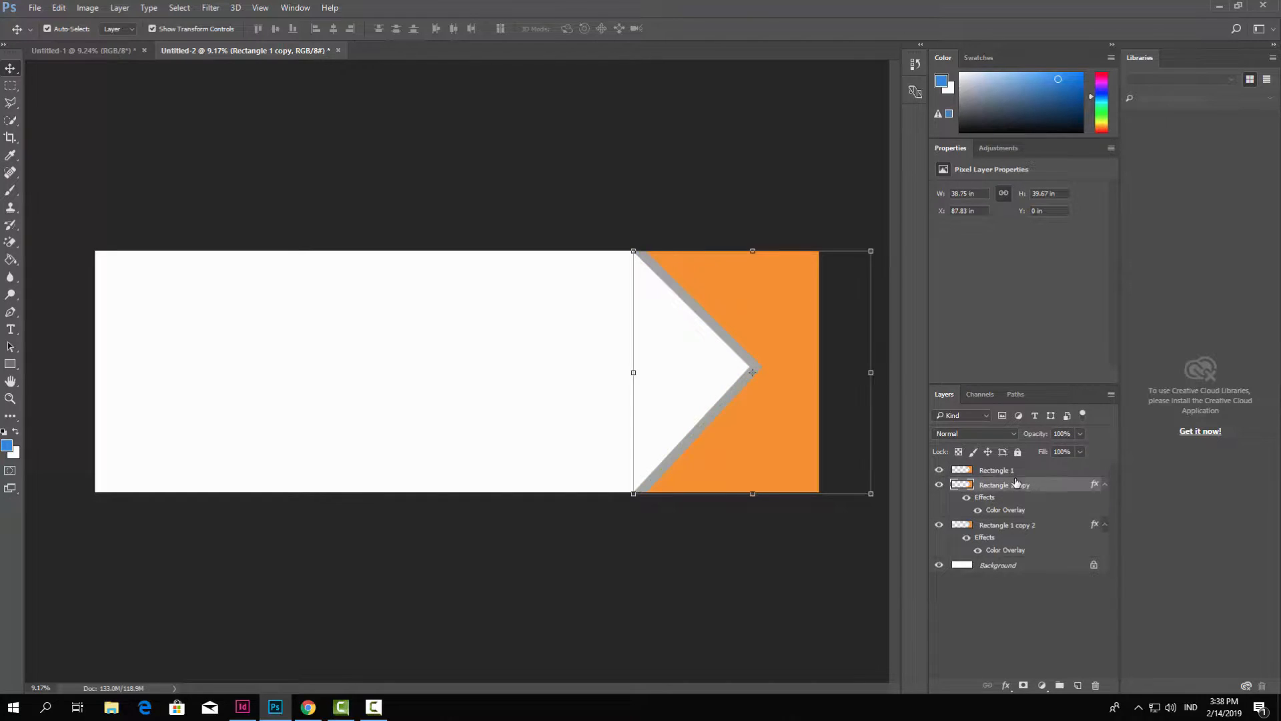
left_click_drag(746, 376, 758, 349)
left_click(697, 188)
scroll(749, 373, "up", 2)
left_click(678, 123)
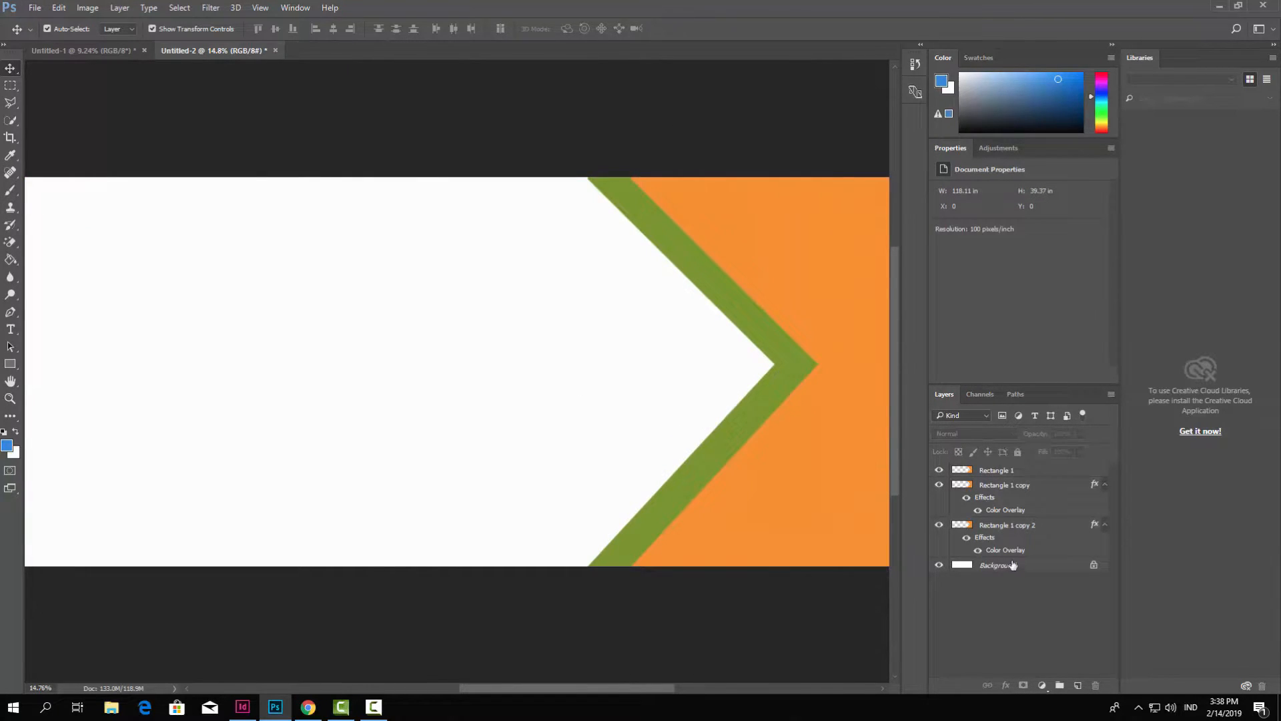
- Reposition the grey and orange shapes so a thin grey strip separates green from orange, with Rectangle 1 at X 92.11 in, Y 0 in
left_click(1001, 487)
left_click_drag(790, 386, 855, 405)
left_click_drag(650, 688, 717, 689)
left_click(743, 664)
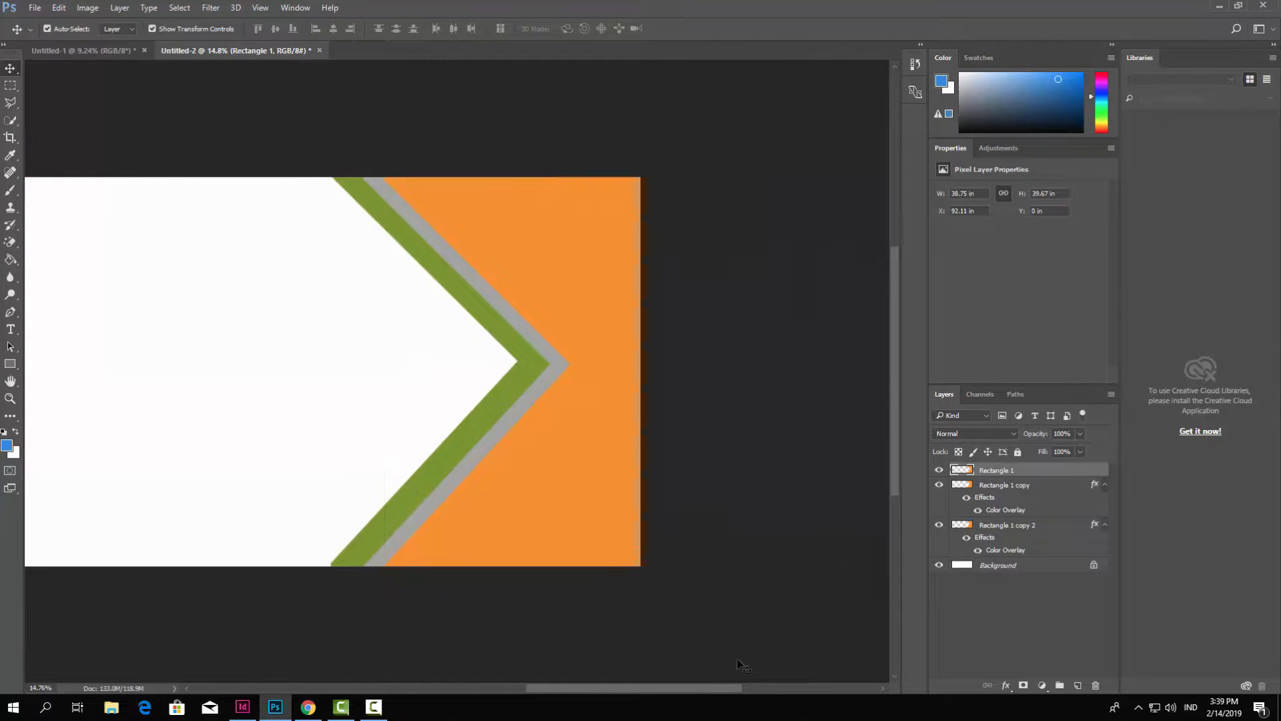
left_click(582, 461)
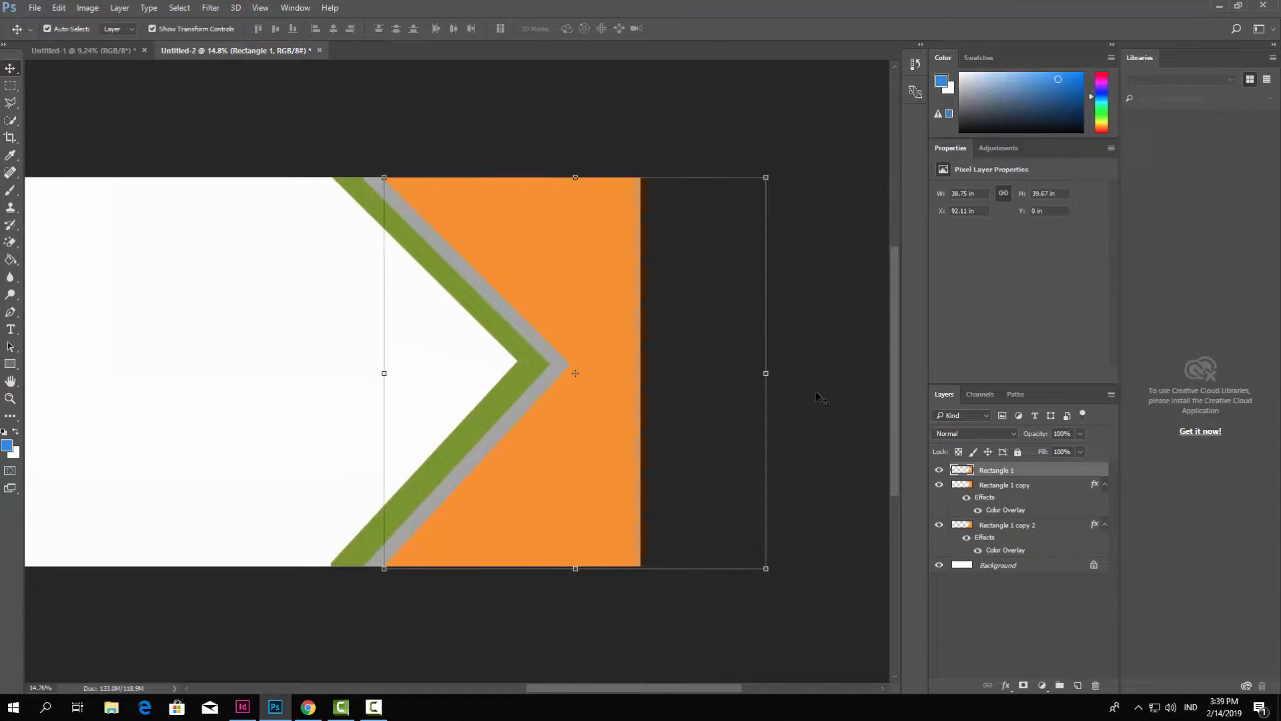
- Move the grey and green shapes left to widen the grey strip beside the orange shape, with the grey one at X 88.04 in
left_click(824, 397)
left_click_drag(518, 380, 551, 374)
left_click(761, 347)
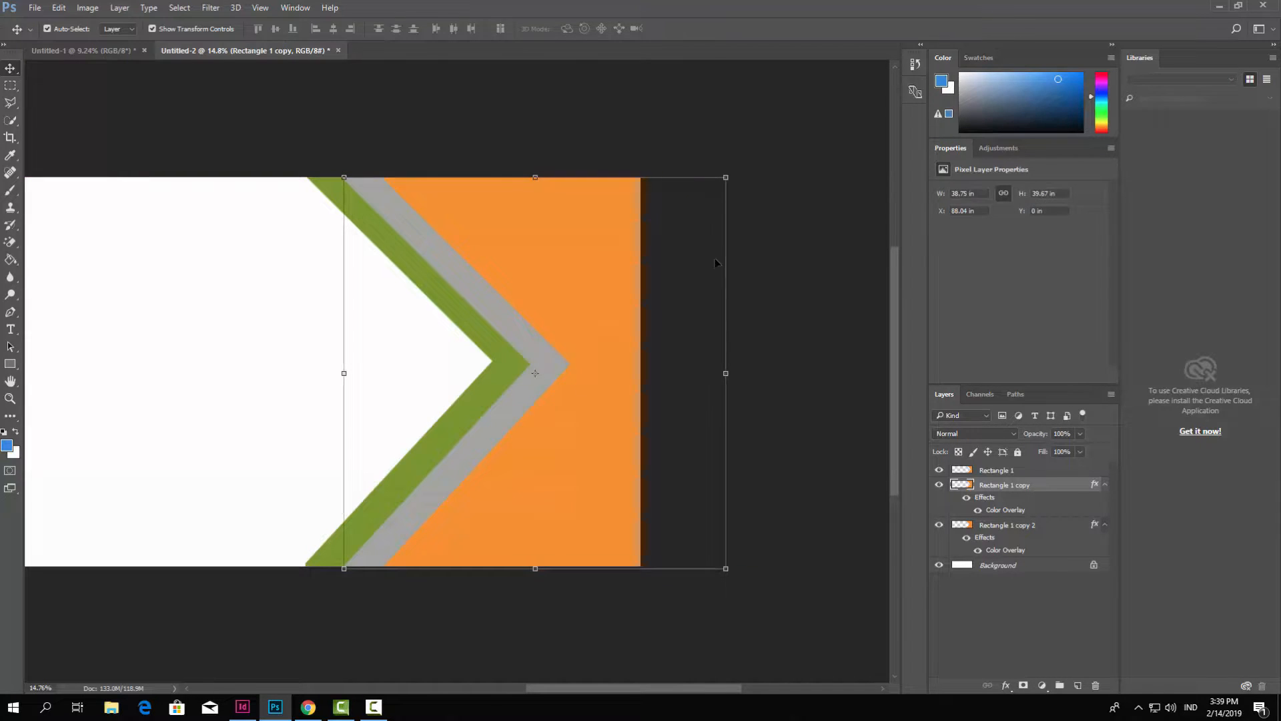
left_click(609, 358)
left_click(613, 347)
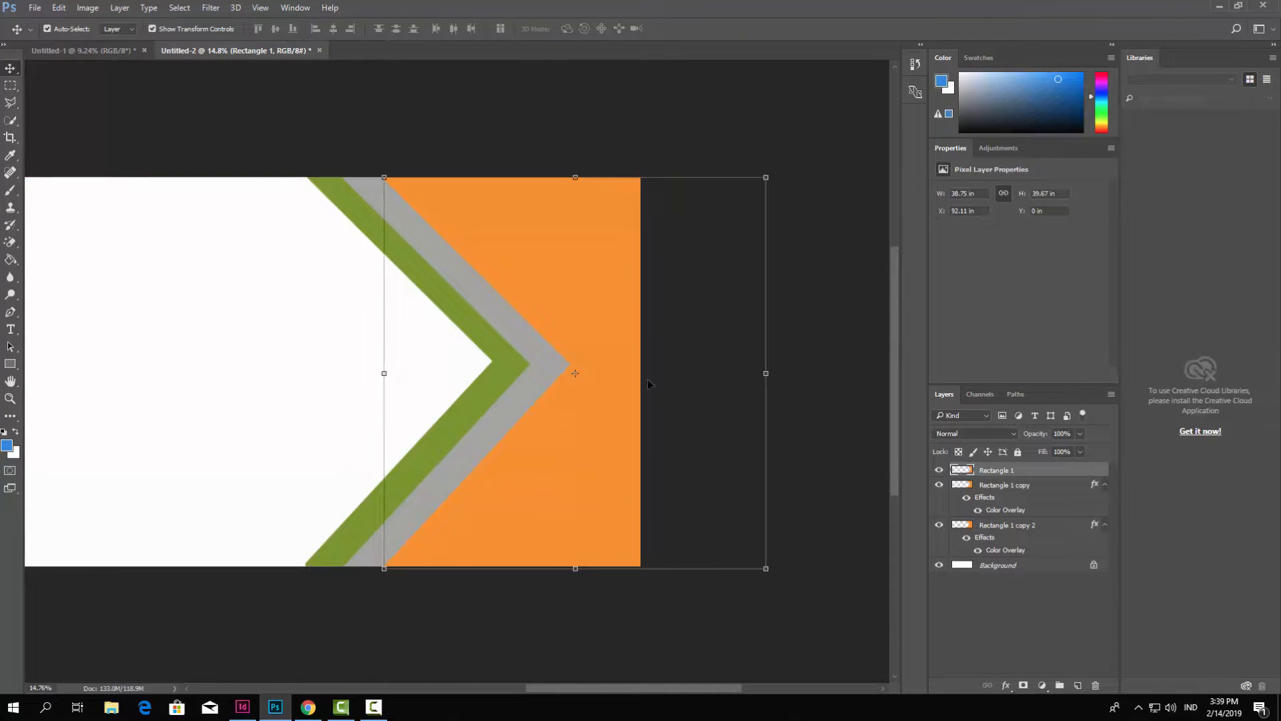
- Select all three chevron layers together and shift them right toward the banner's end
left_click(1024, 492, "shift")
left_click(1024, 524, "shift")
left_click_drag(602, 471, 632, 467)
key("ctrl+t")
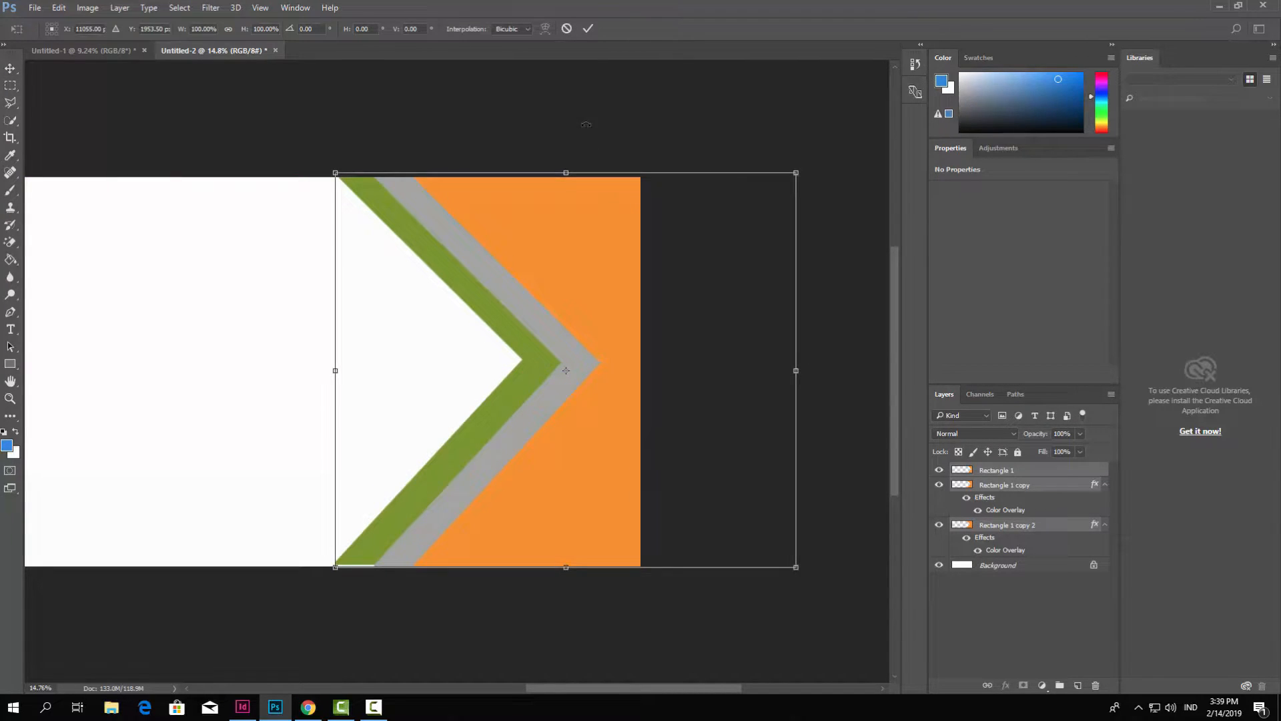
left_click(590, 33)
scroll(518, 125, "down", 9)
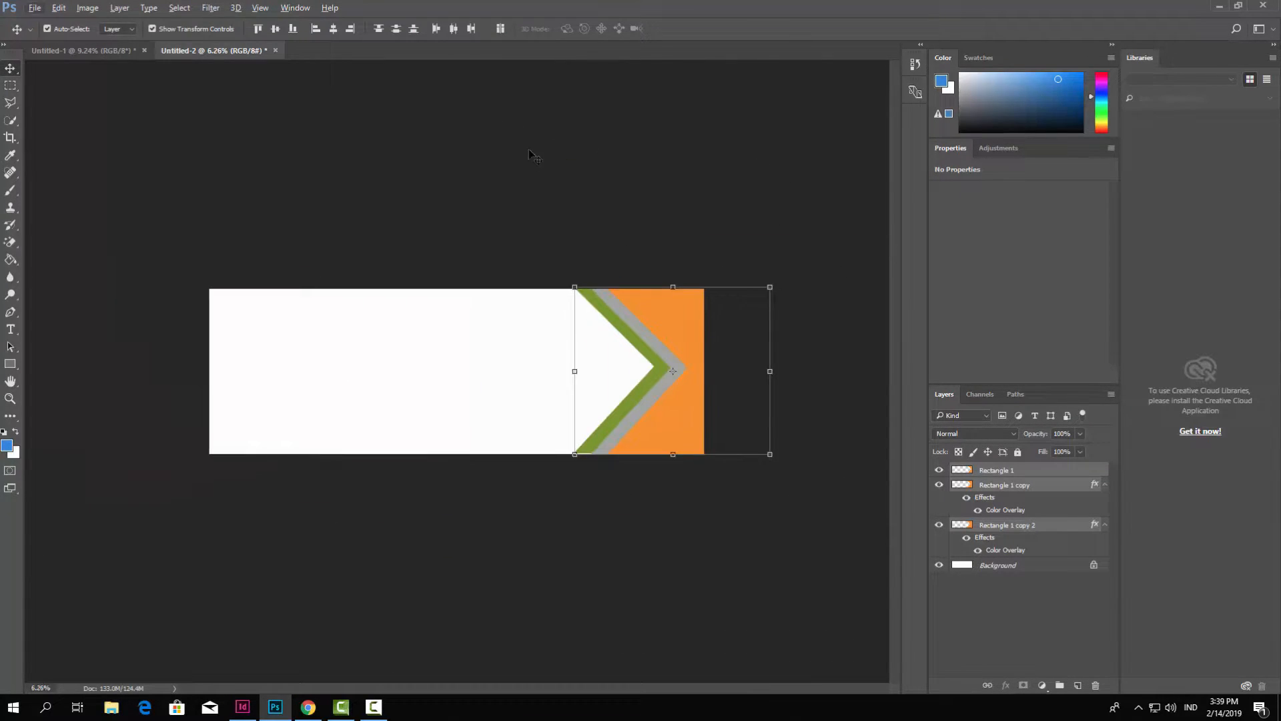
left_click(534, 154)
scroll(691, 416, "down", 2)
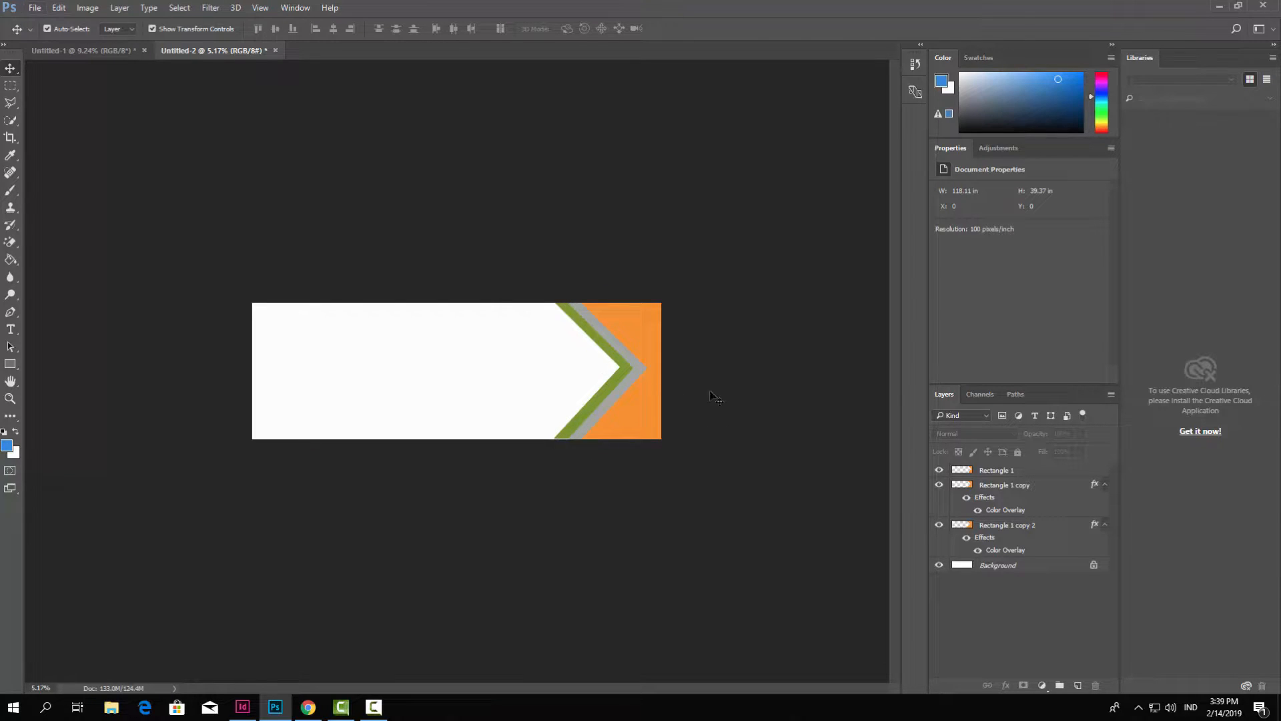
- Scale the three chevron shapes together to about 101.6% so they cover the banner's full height
scroll(587, 373, "up", 2)
left_click_drag(564, 227, 640, 511)
left_click_drag(600, 472, 596, 475)
left_click(588, 28)
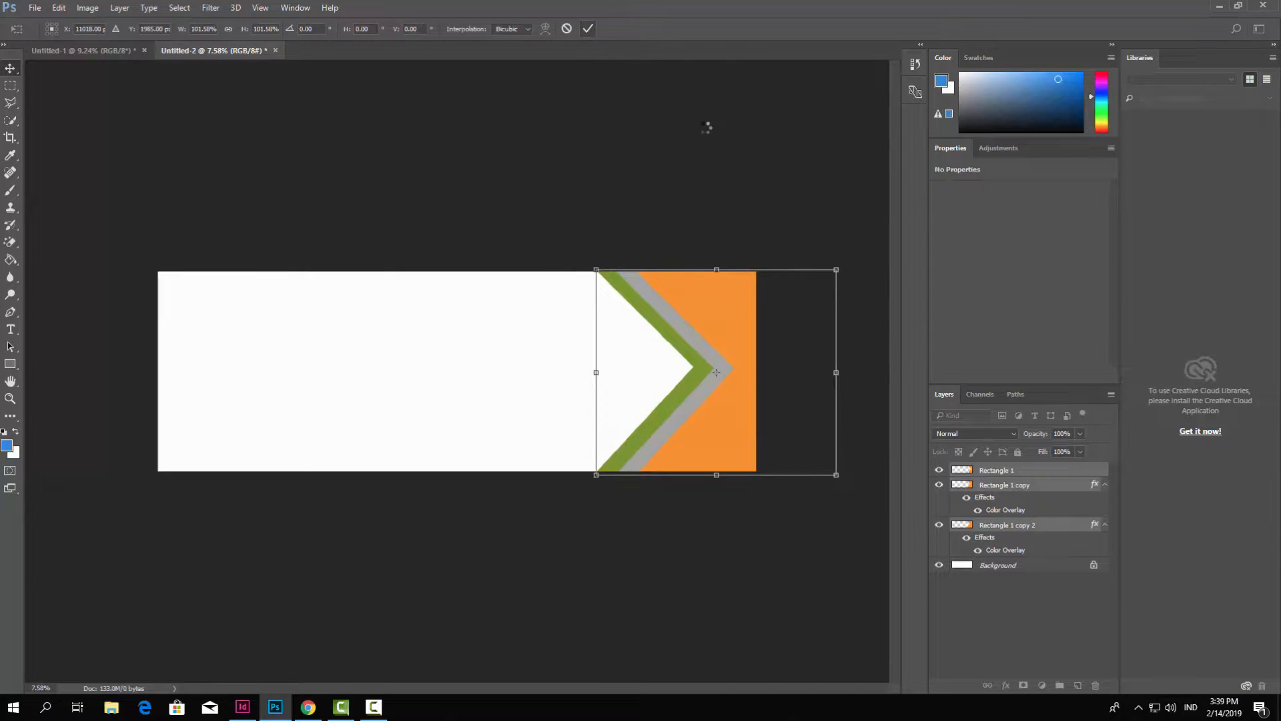
left_click(608, 70)
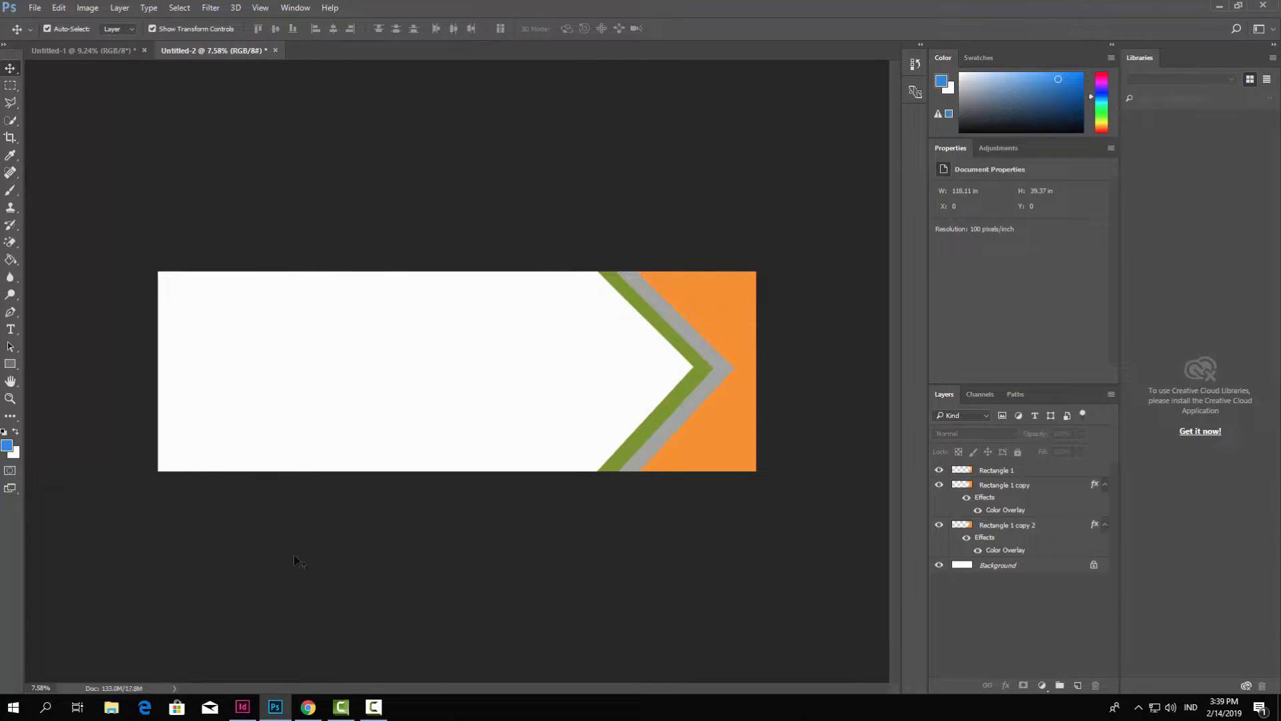
- Switch to Chrome and search Google for "unmuh ponorogo" in a new tab
left_click(308, 707)
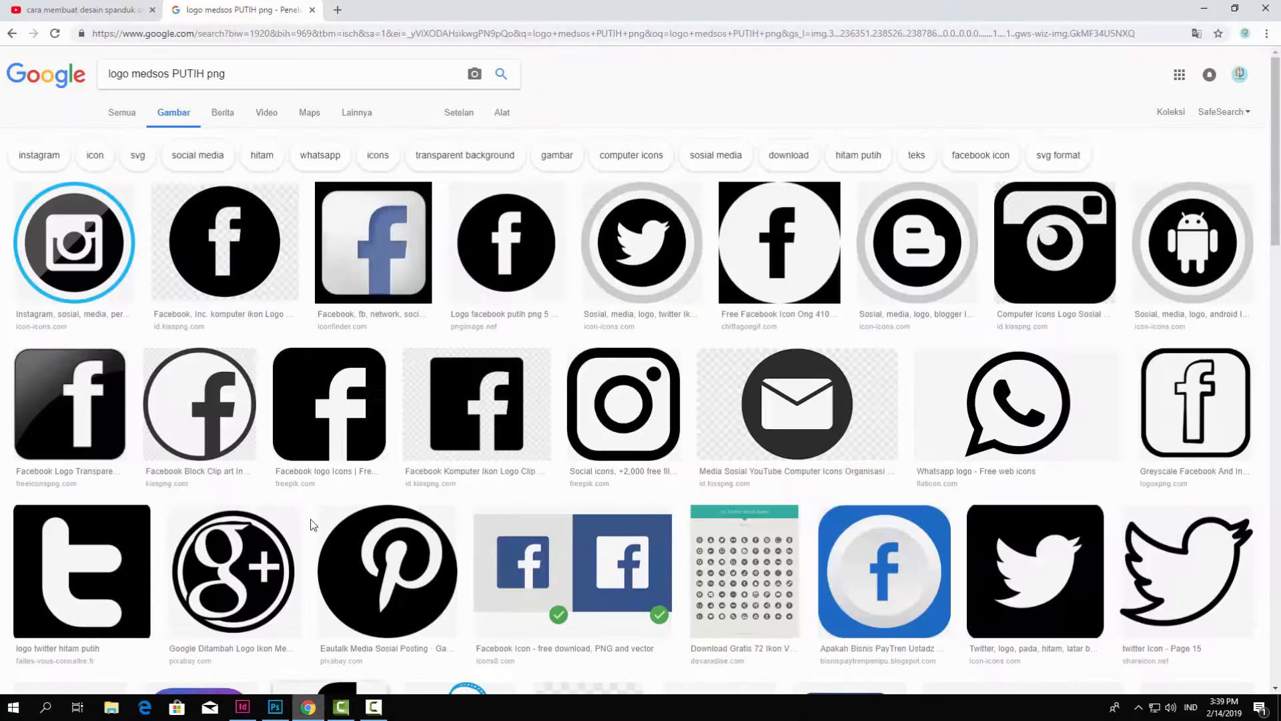
left_click(337, 9)
left_click(311, 11)
left_click(543, 265)
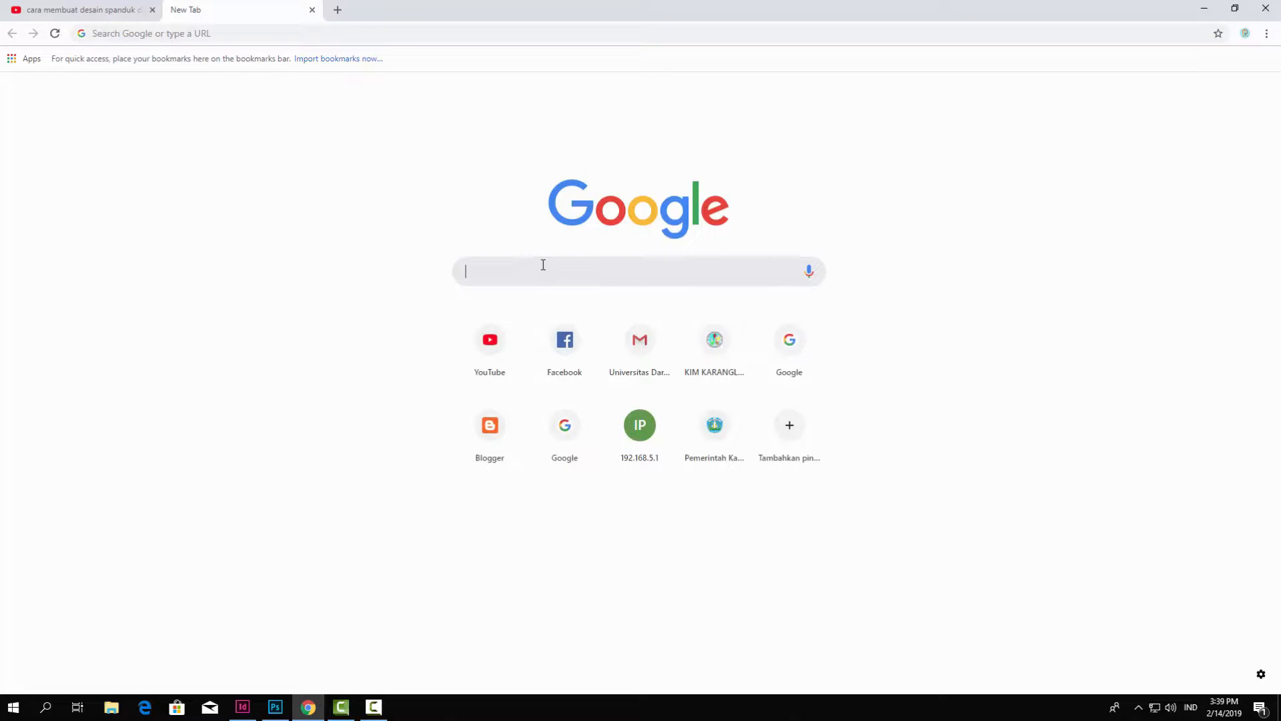
type("unmuh pon")
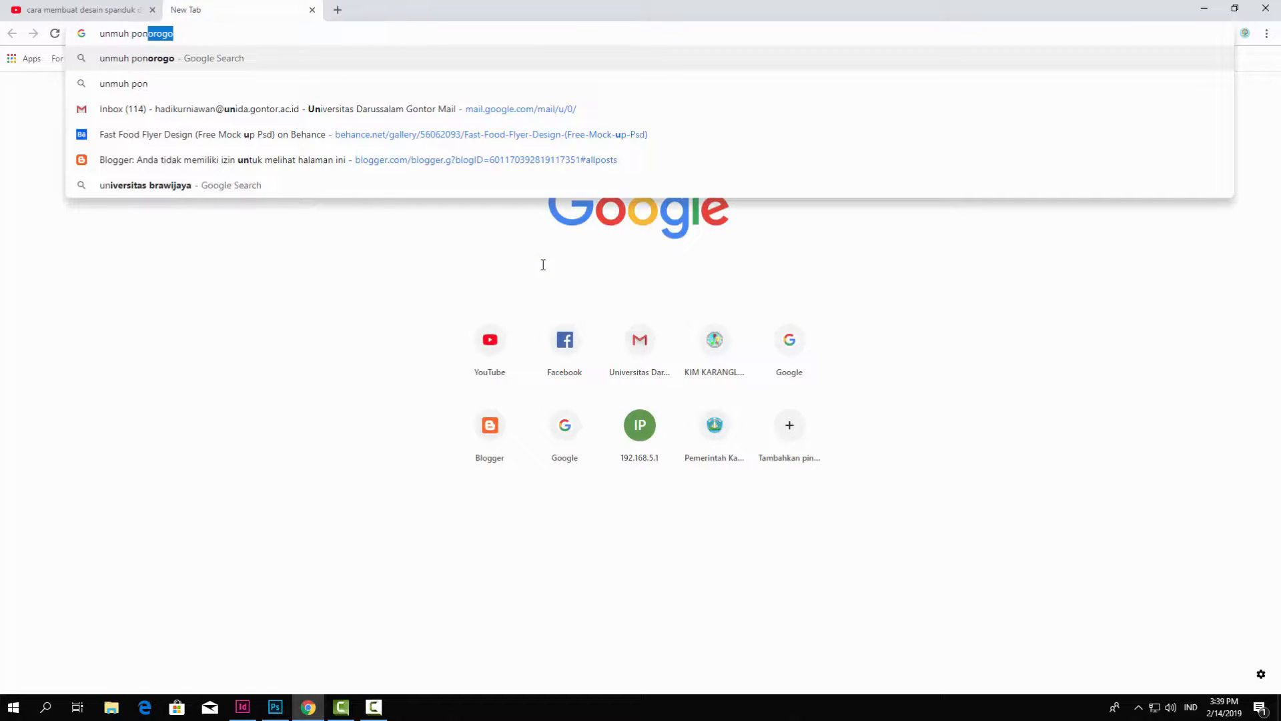
type("orogo")
key("Return")
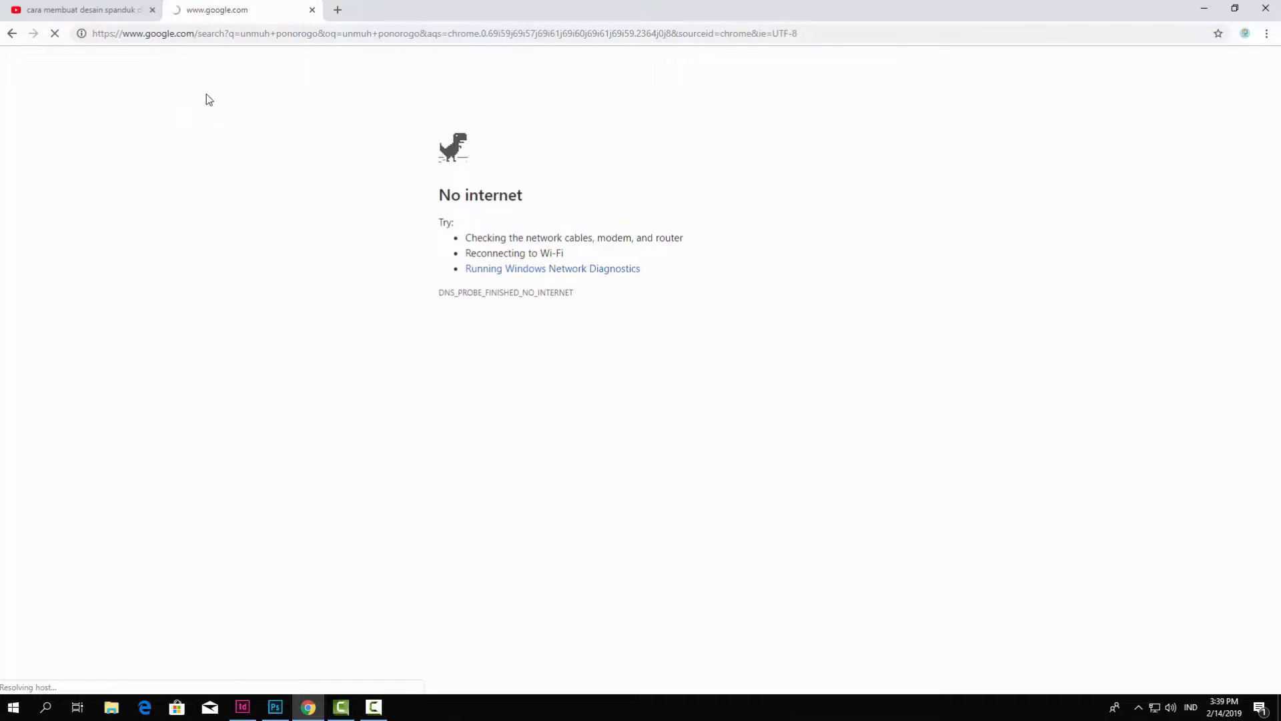
- Look through the bahan folder under Pictures in File Explorer for usable source images
left_click(111, 707)
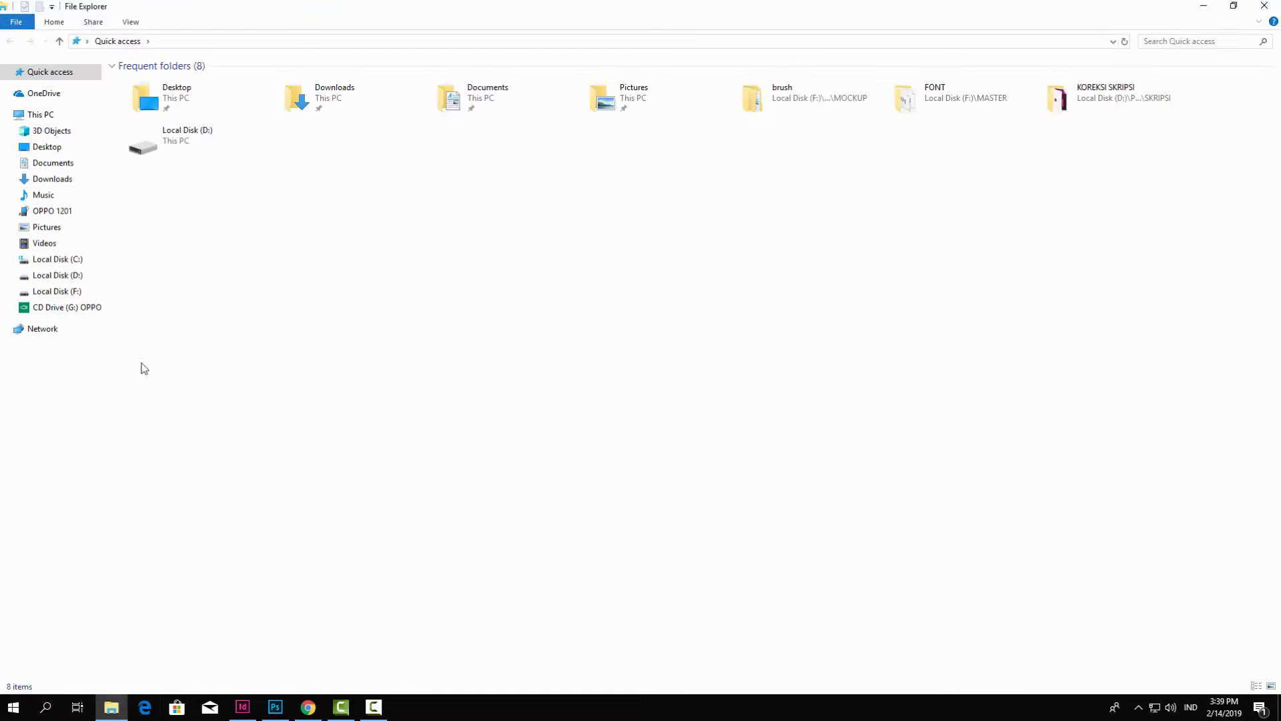
left_click(47, 227)
double_click(148, 96)
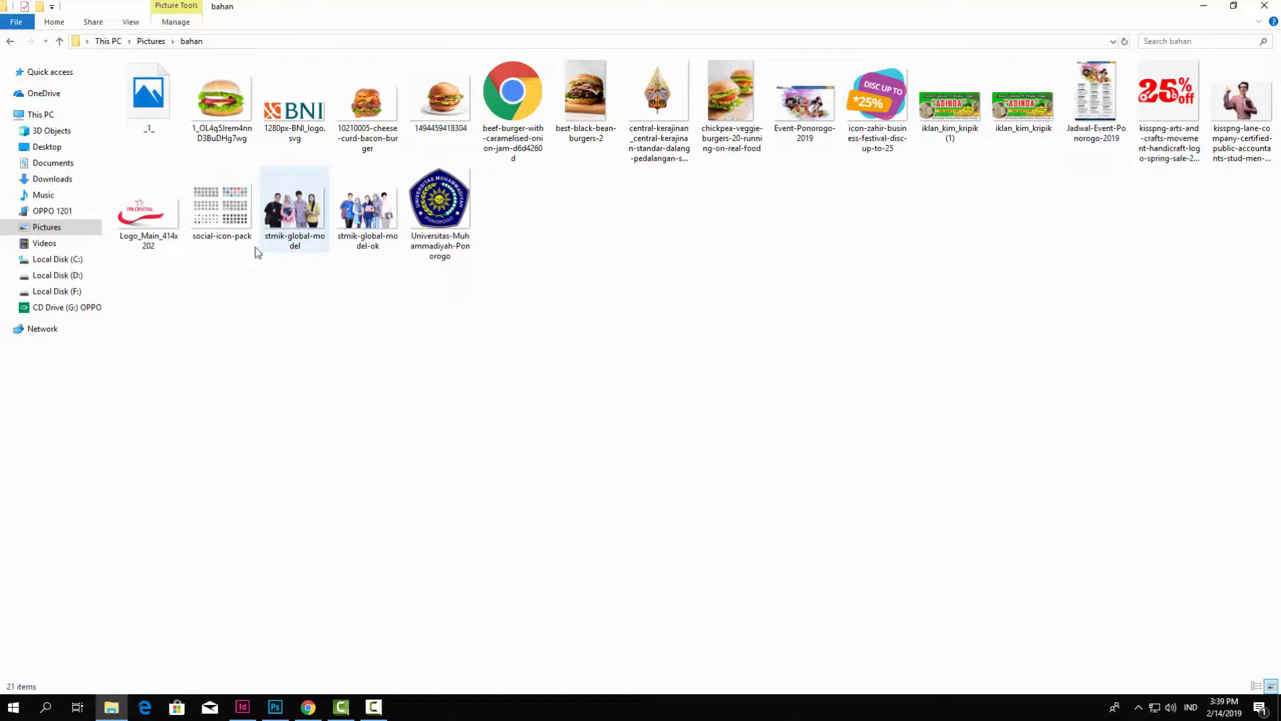
- Return to Chrome, show the image results and preview the photo of the orange rectorate building
left_click(309, 708)
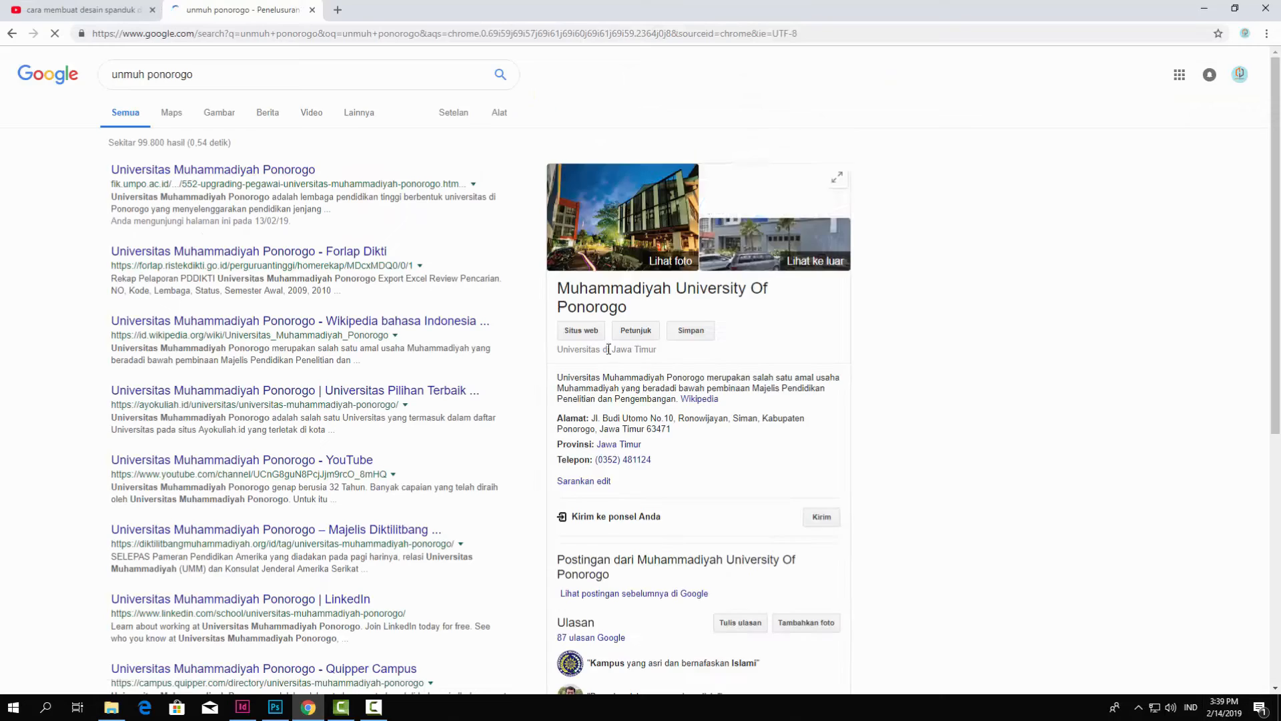
left_click(223, 118)
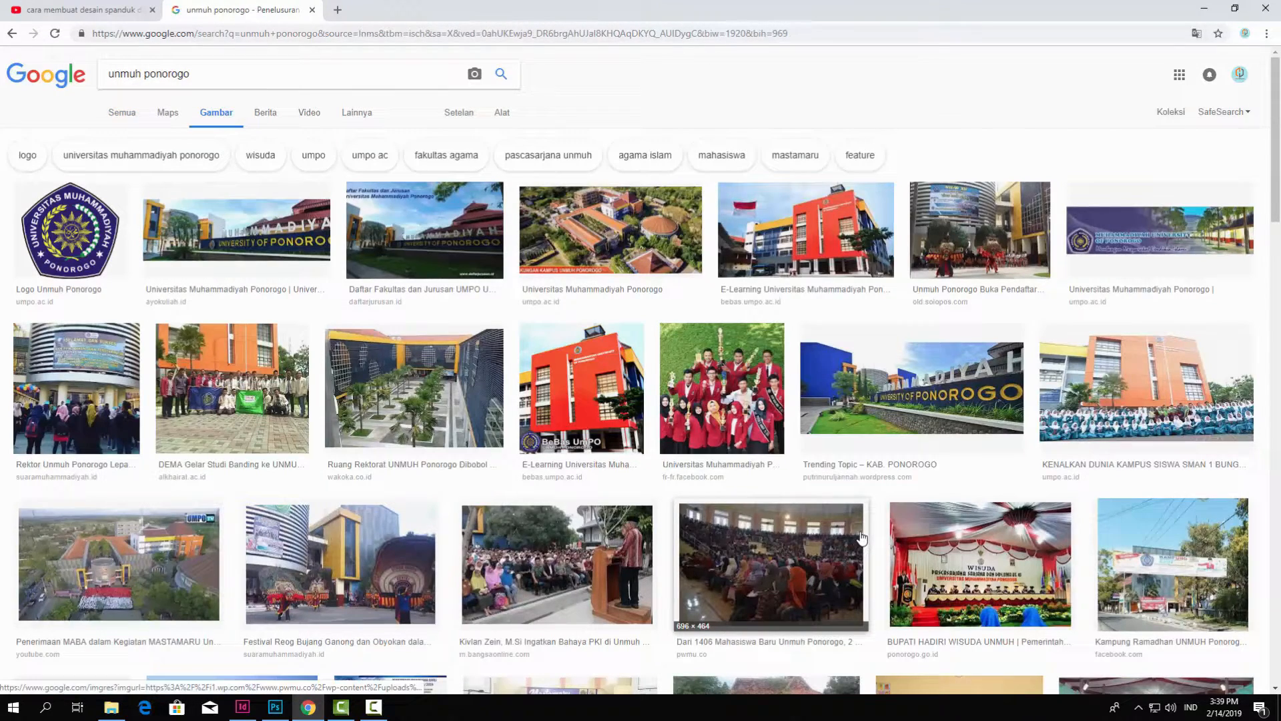
scroll(859, 534, "down", 15)
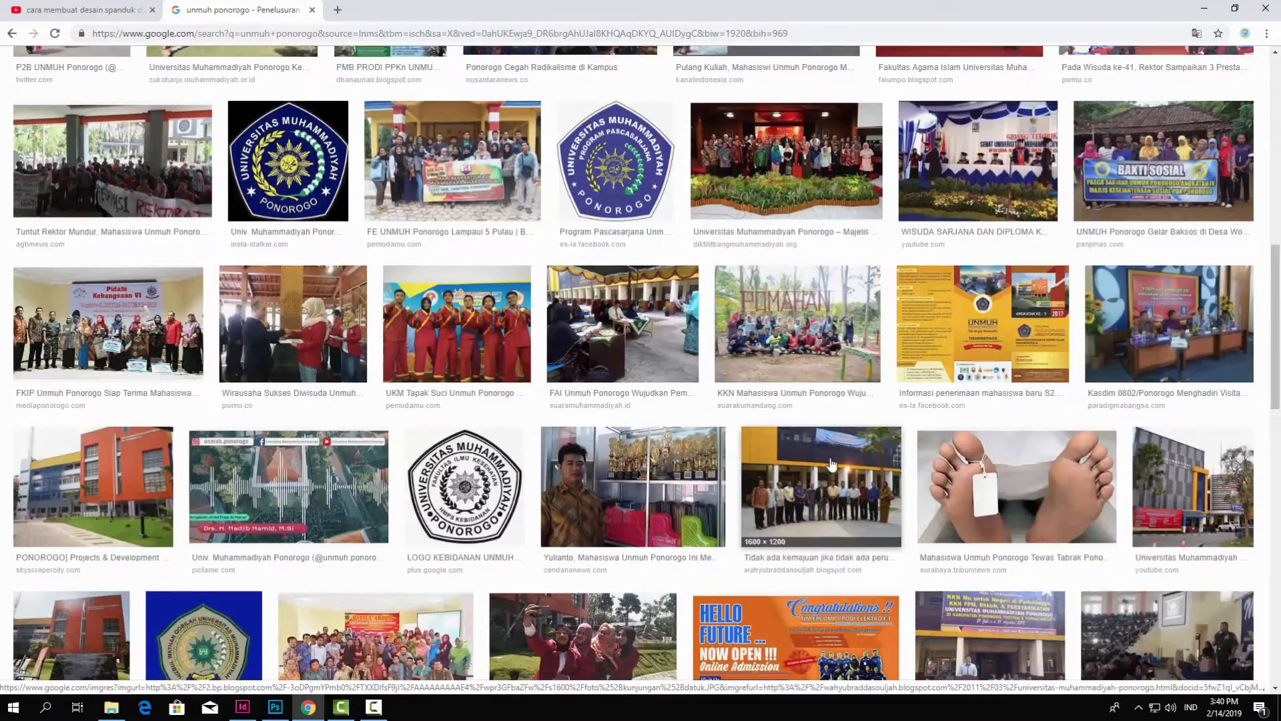
scroll(833, 467, "down", 8)
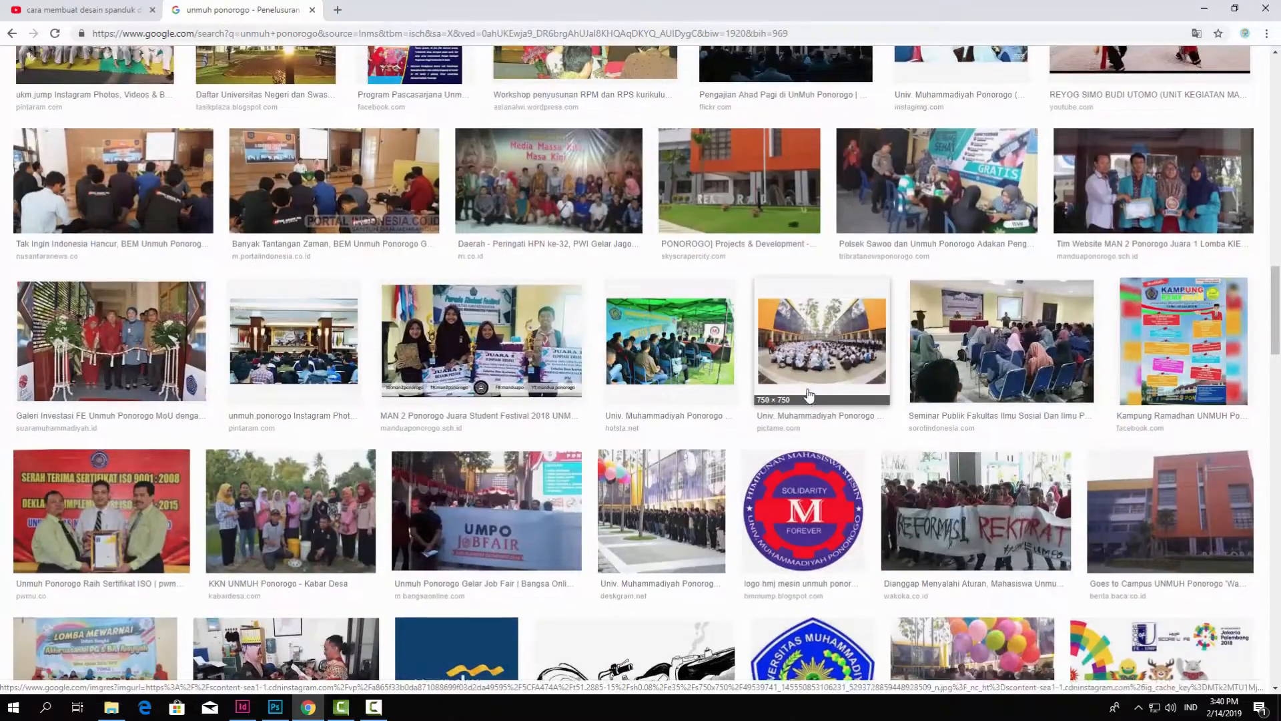
scroll(787, 309, "up", 3)
left_click(788, 309)
left_click(929, 421)
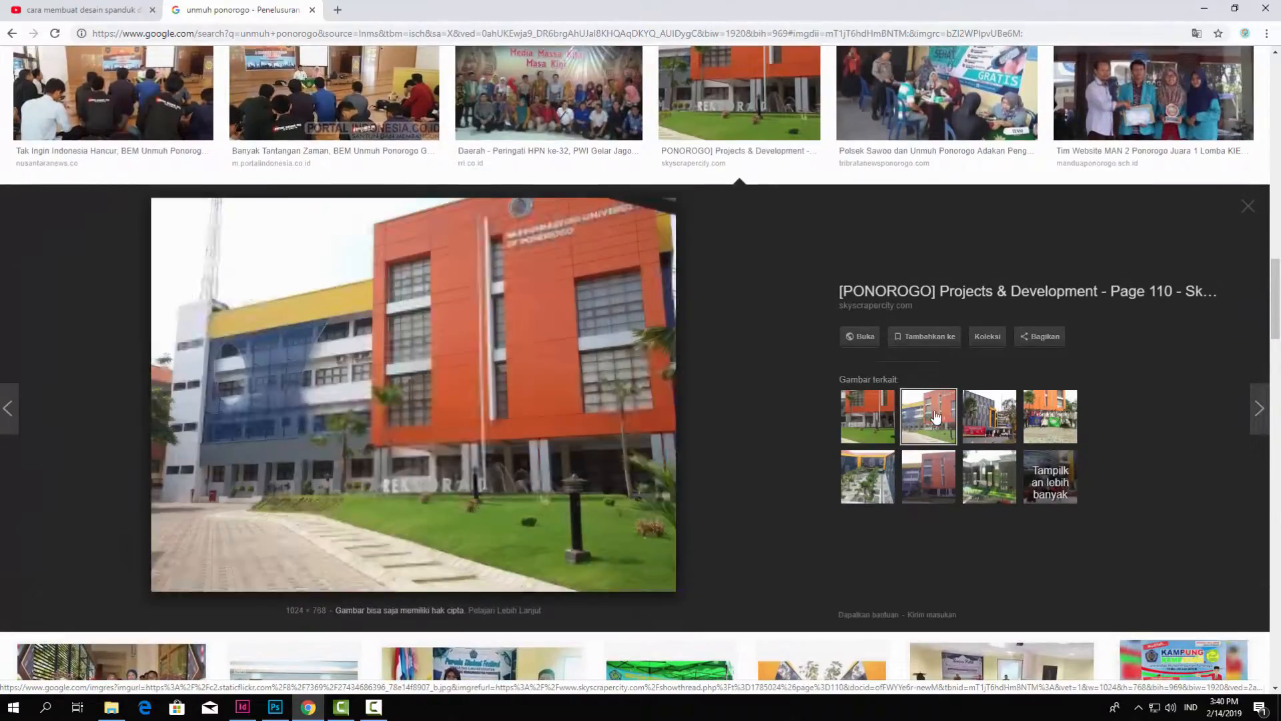
- Copy the building photo and paste it into the banner document in Photoshop
right_click(438, 299)
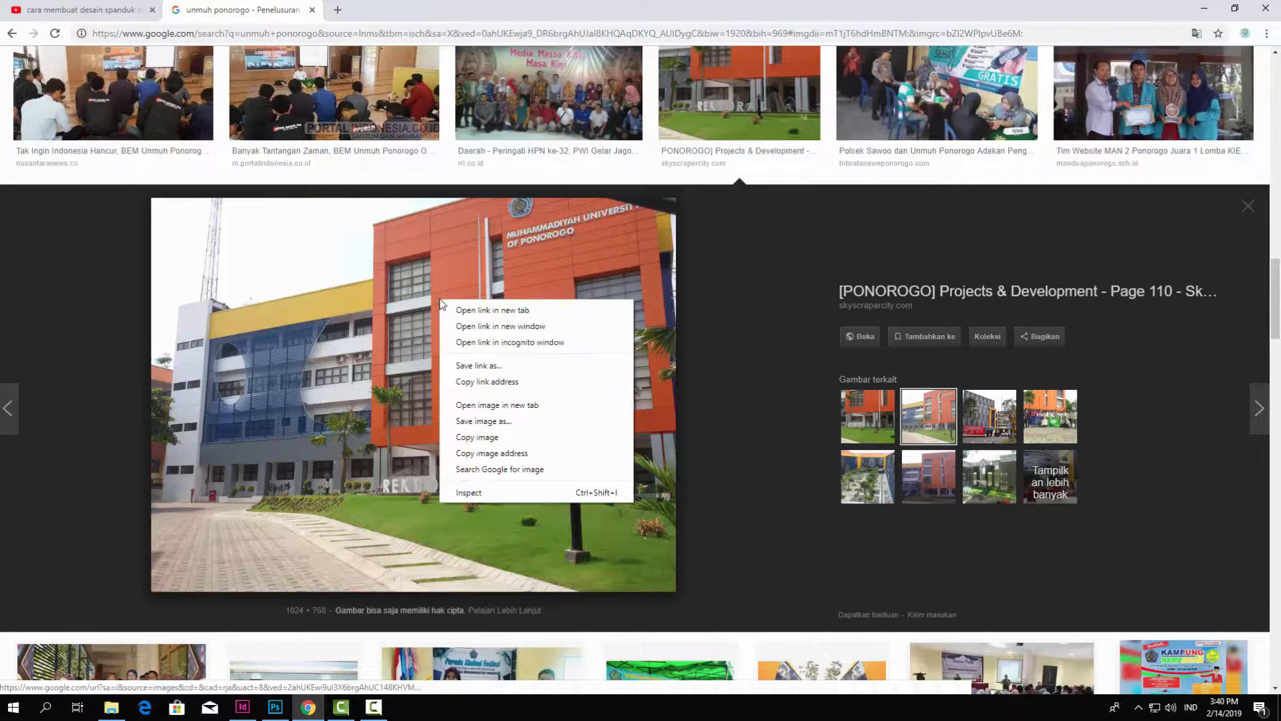
left_click(470, 439)
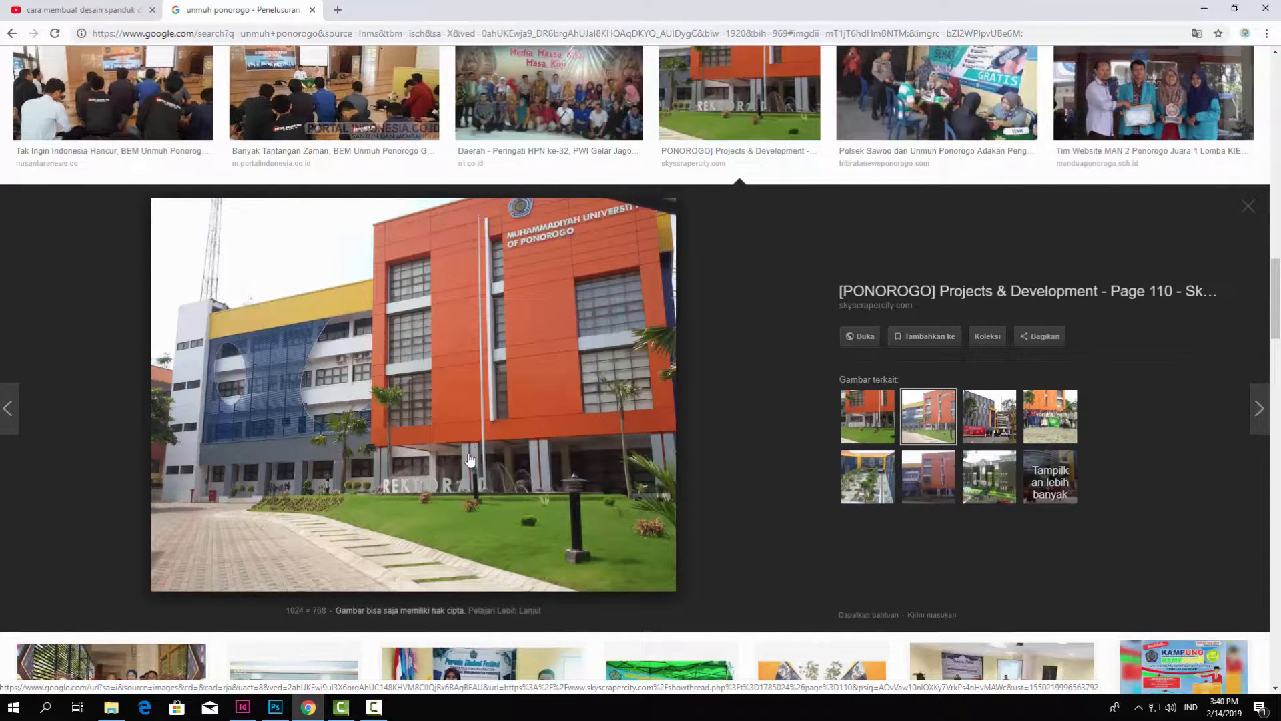
left_click(275, 706)
key("ctrl+v")
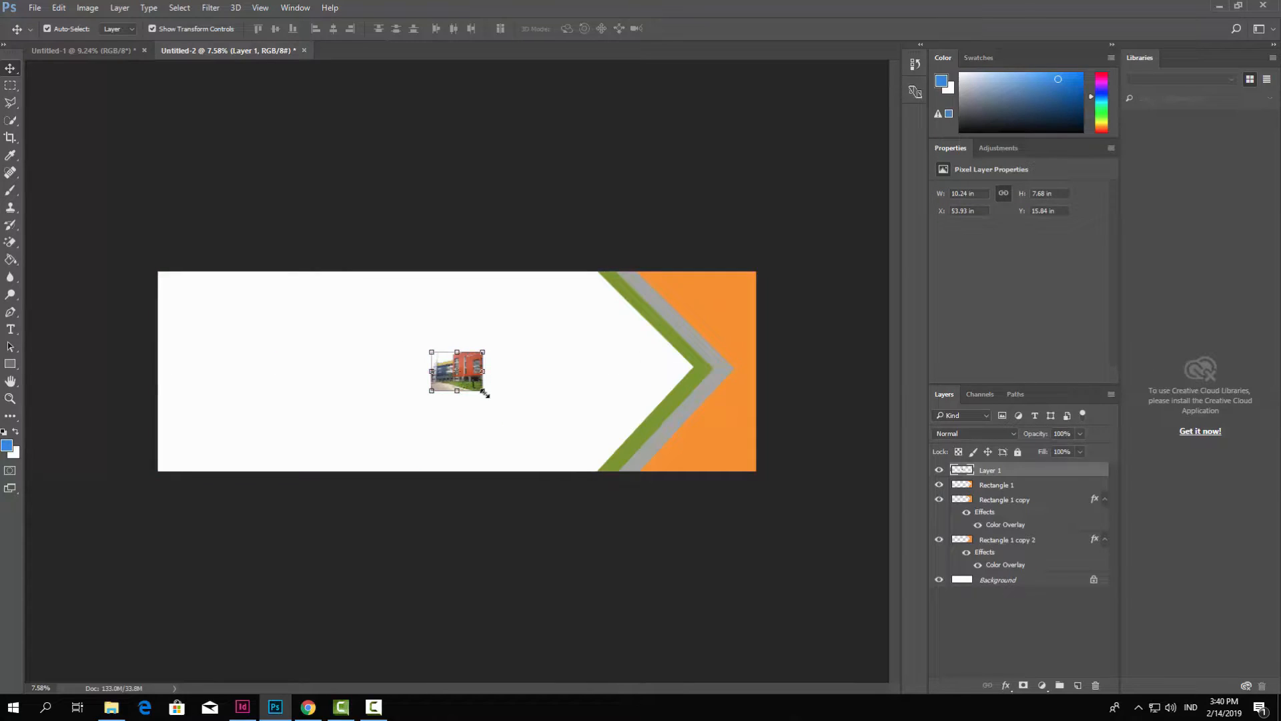
- Enlarge the pasted building photo to about 530% so it fills the banner's height, placing it against the chevron
left_click_drag(487, 394, 645, 510)
left_click_drag(679, 541, 687, 546)
left_click_drag(642, 418, 613, 336)
left_click_drag(652, 457, 677, 475)
left_click_drag(629, 410, 602, 409)
left_click(588, 28)
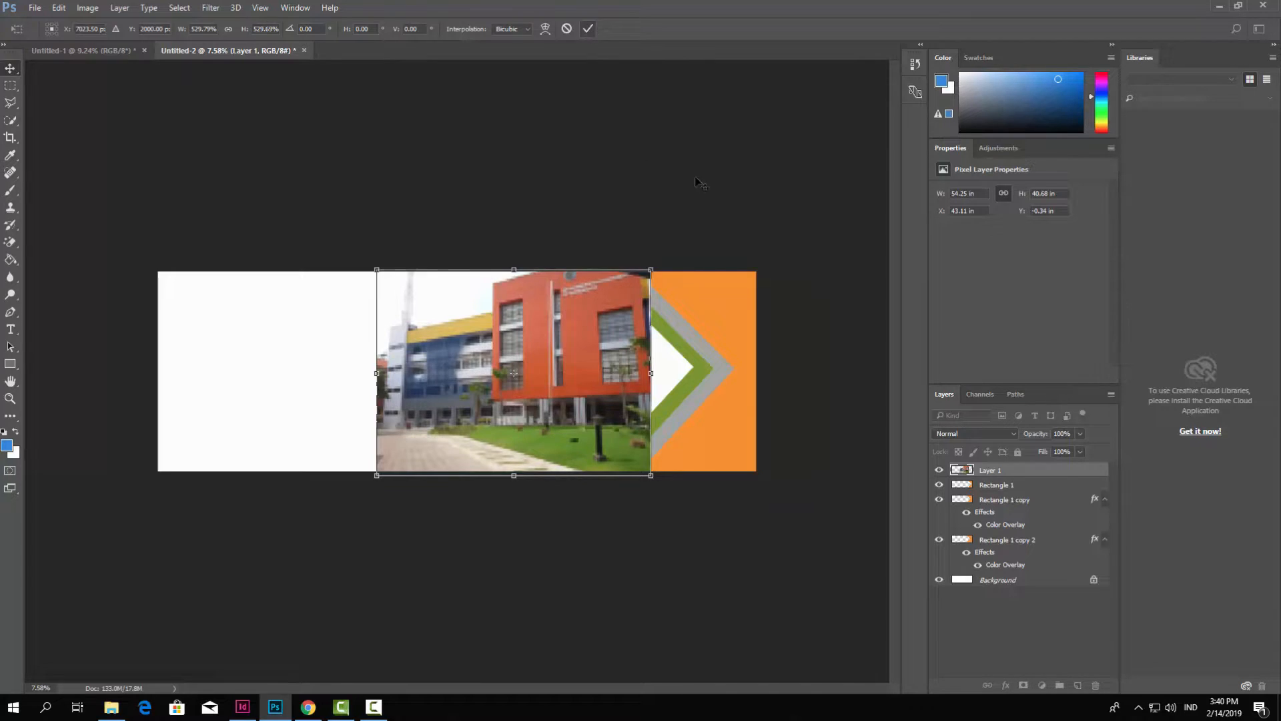
- Place the photo layer beneath the three chevron layers and shift the photo right to X 45.55 in, Y -0.15 in
left_click_drag(1012, 473, 1003, 553)
left_click(827, 430)
scroll(653, 338, "up", 2)
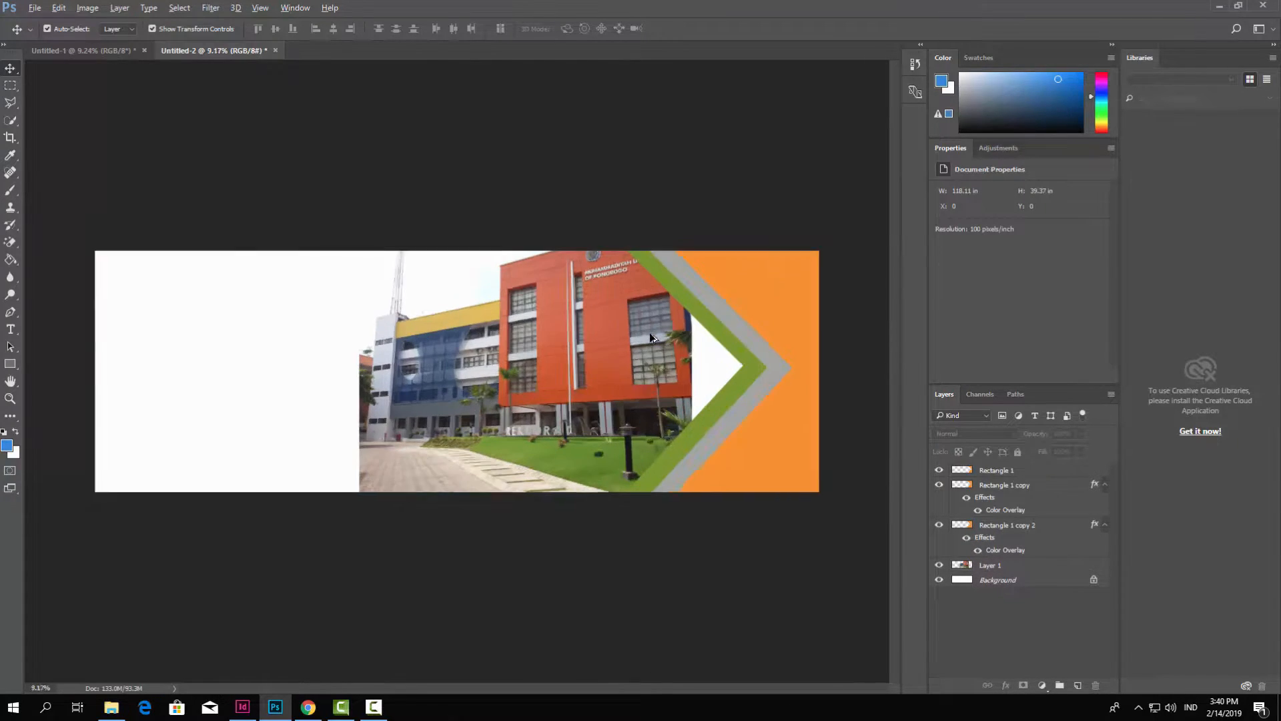
scroll(650, 337, "up", 1)
left_click_drag(634, 689, 703, 688)
left_click_drag(445, 407, 464, 412)
left_click(764, 306)
- Select the photo's right edge with a rectangular marquee, stretch it to fill the white gap behind the green chevron, and deselect
left_click(10, 85)
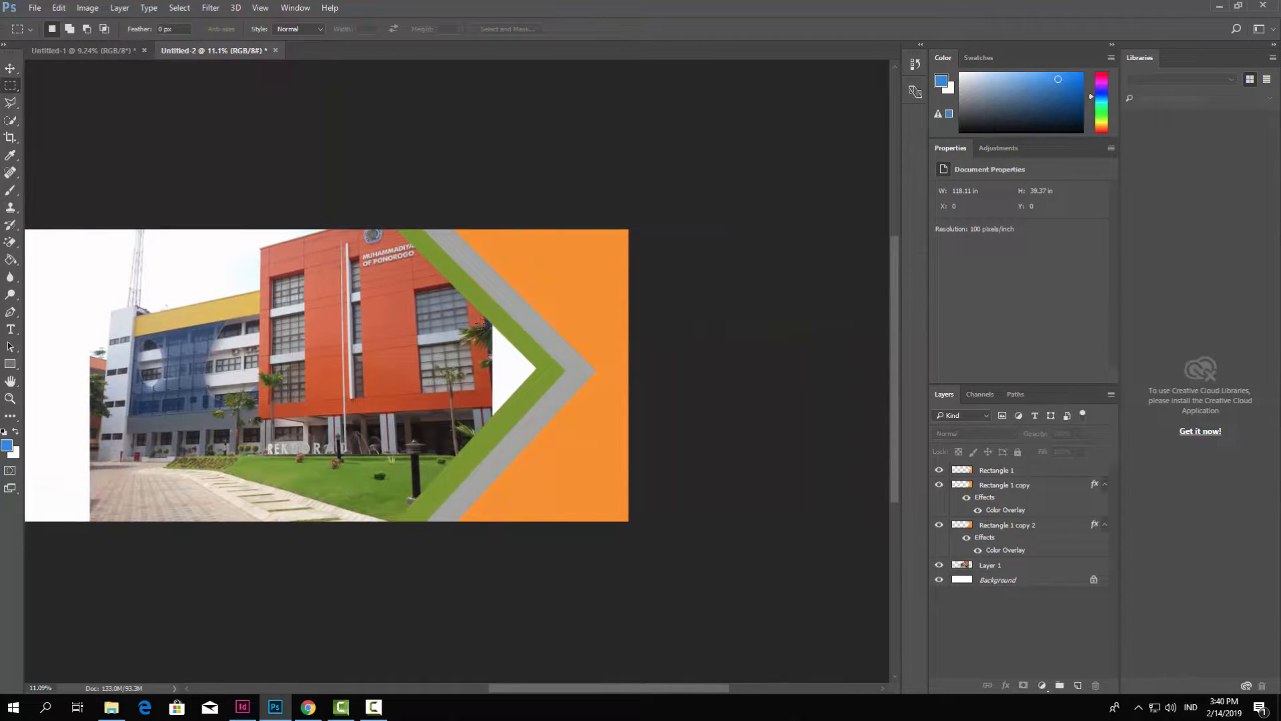
left_click_drag(466, 308, 512, 424)
left_click(10, 69)
left_click(560, 393)
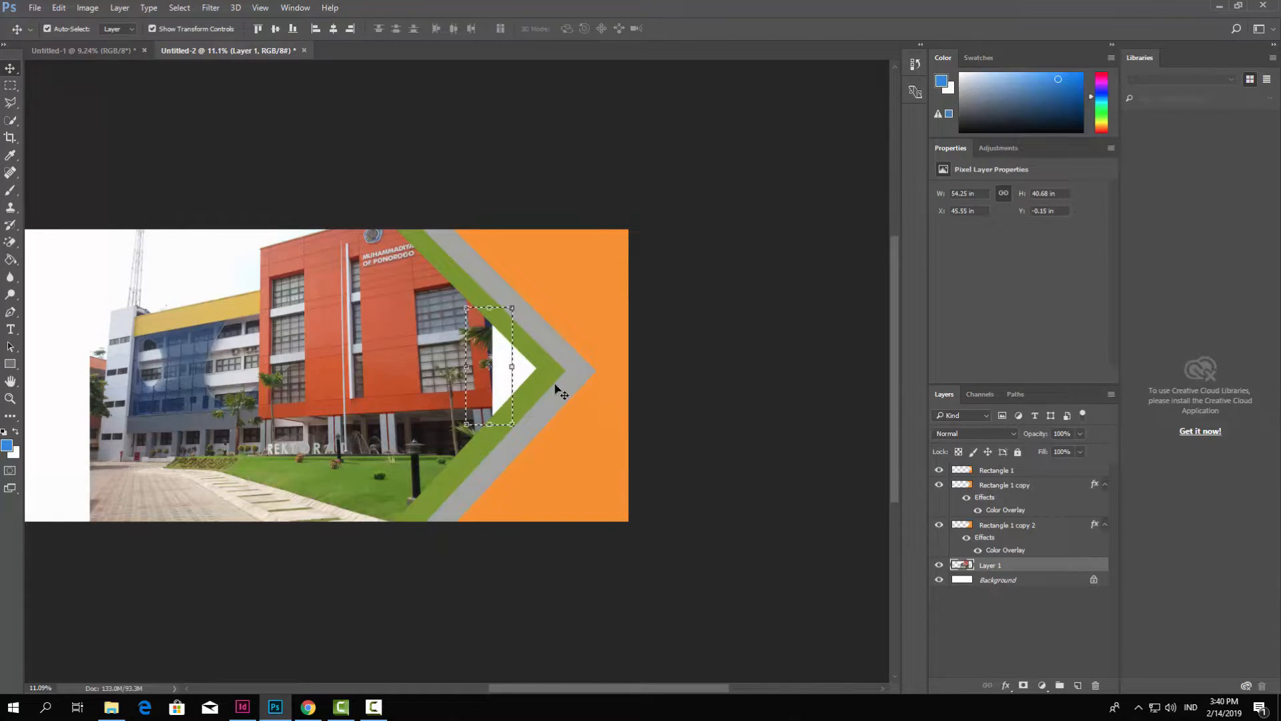
left_click_drag(512, 386, 592, 386)
left_click(588, 29)
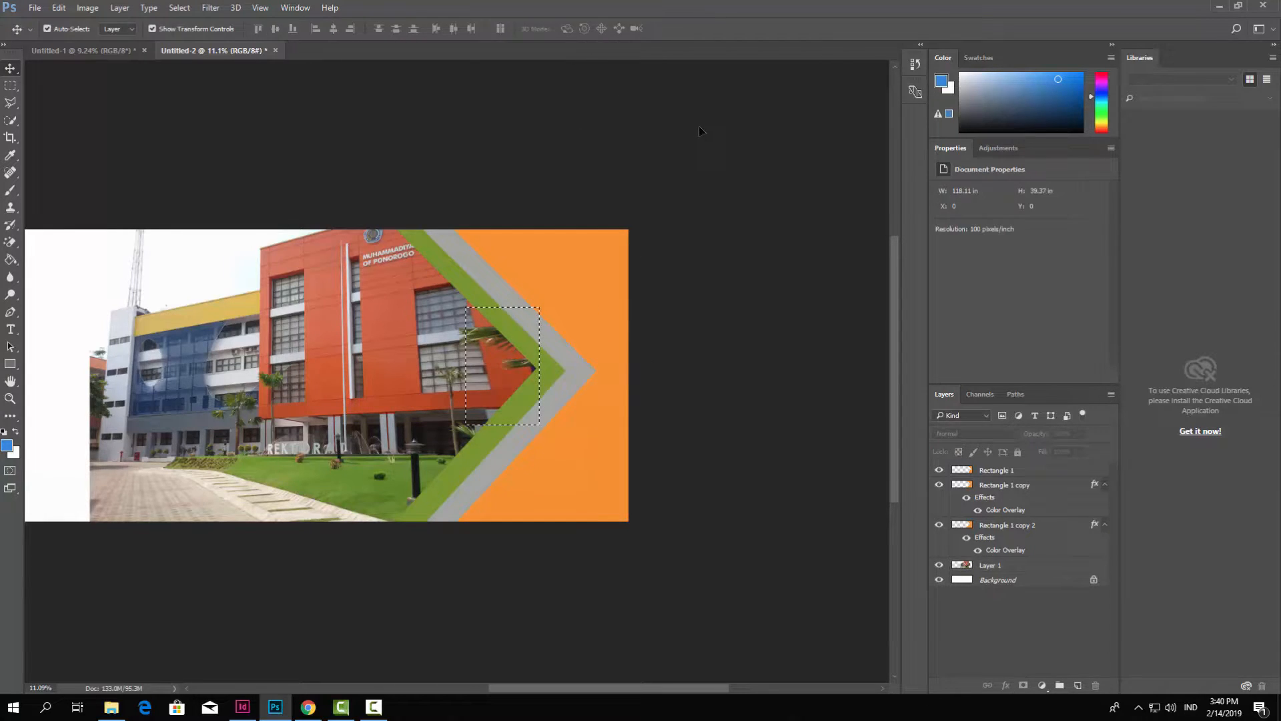
key("ctrl+minus")
left_click(10, 85)
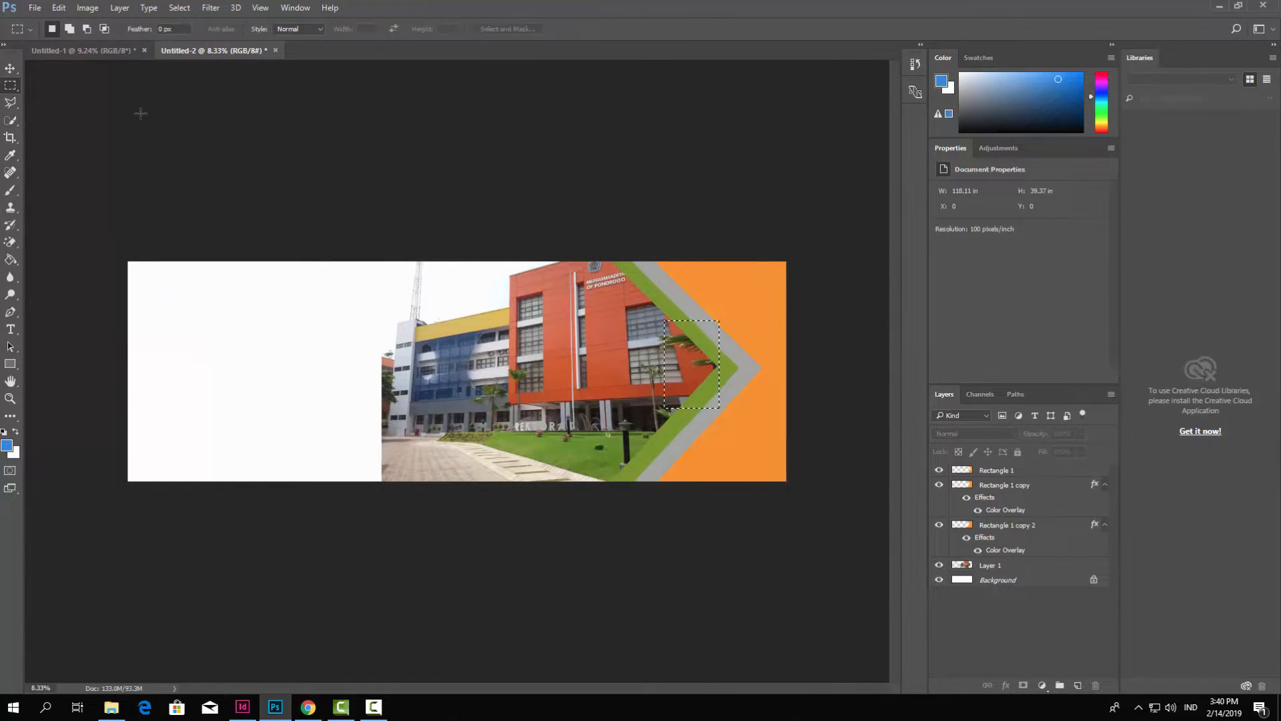
scroll(487, 283, "down", 1)
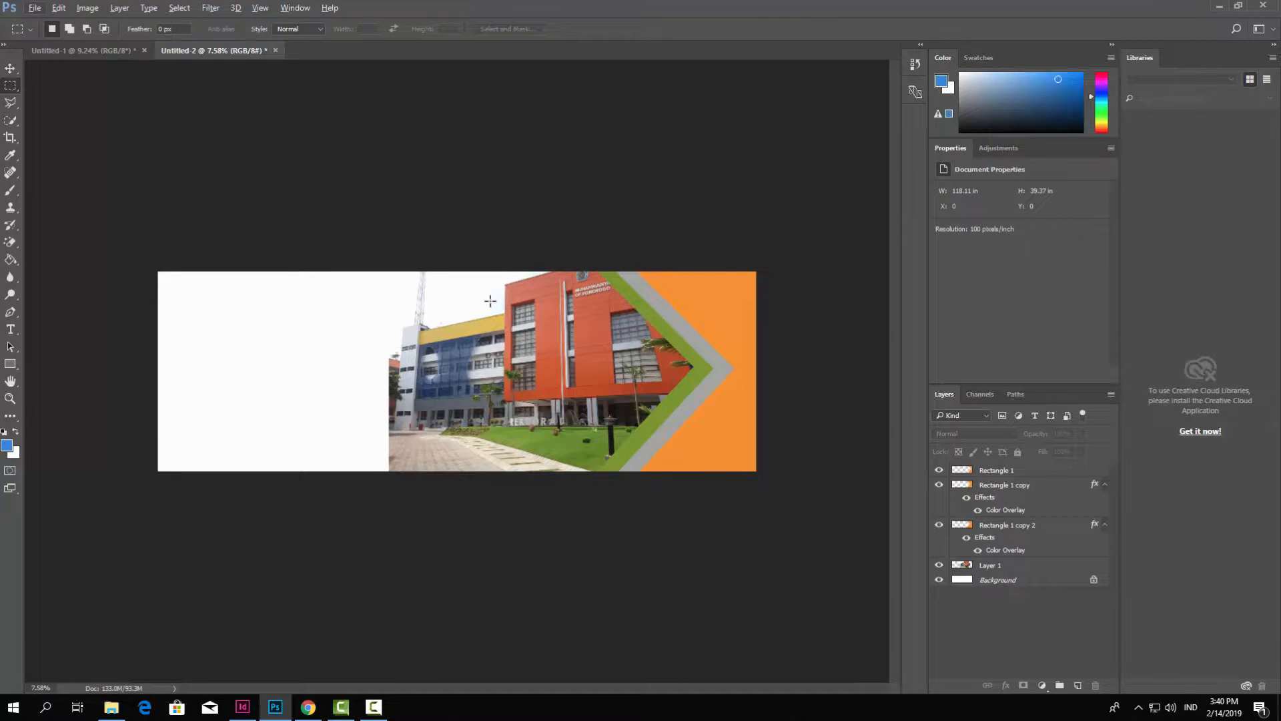
- Lower the photo layer's opacity to 71% and fade its left edge into the white with a soft 5000 px Eraser
scroll(490, 301, "down", 1)
left_click(1004, 565)
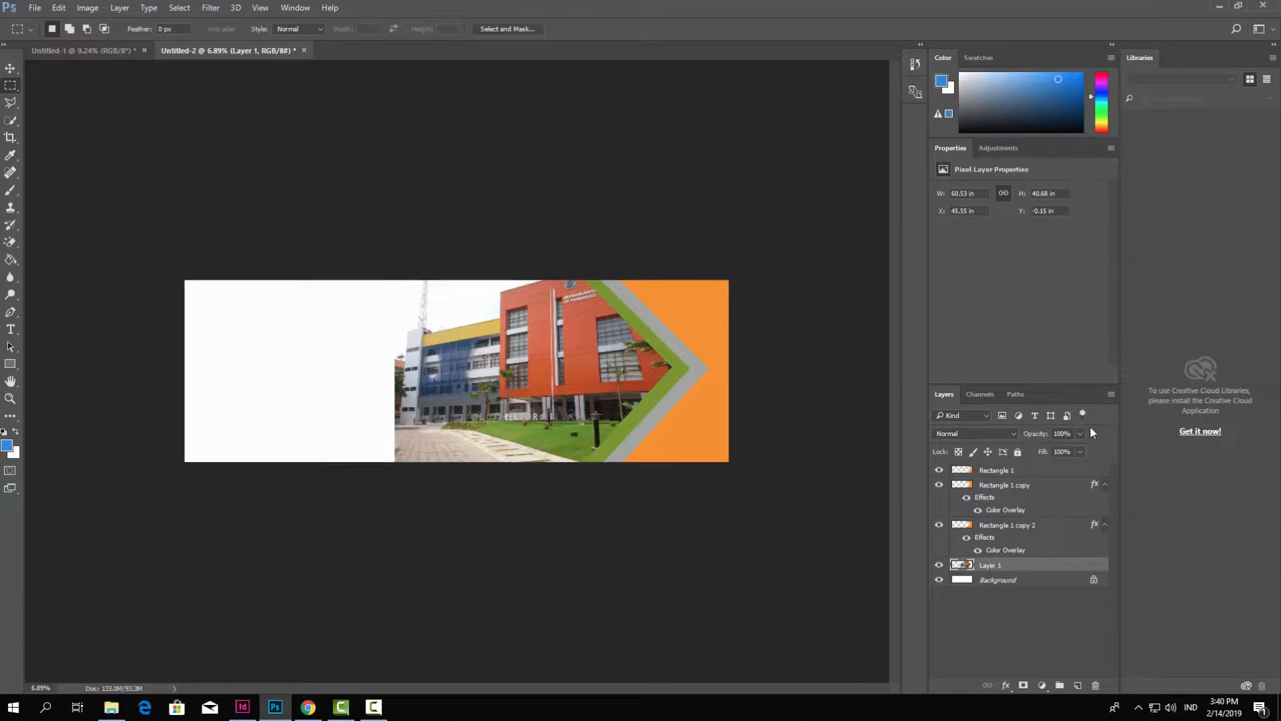
left_click_drag(1061, 455, 1061, 455)
left_click(567, 249)
right_click(6, 245)
left_click(63, 244)
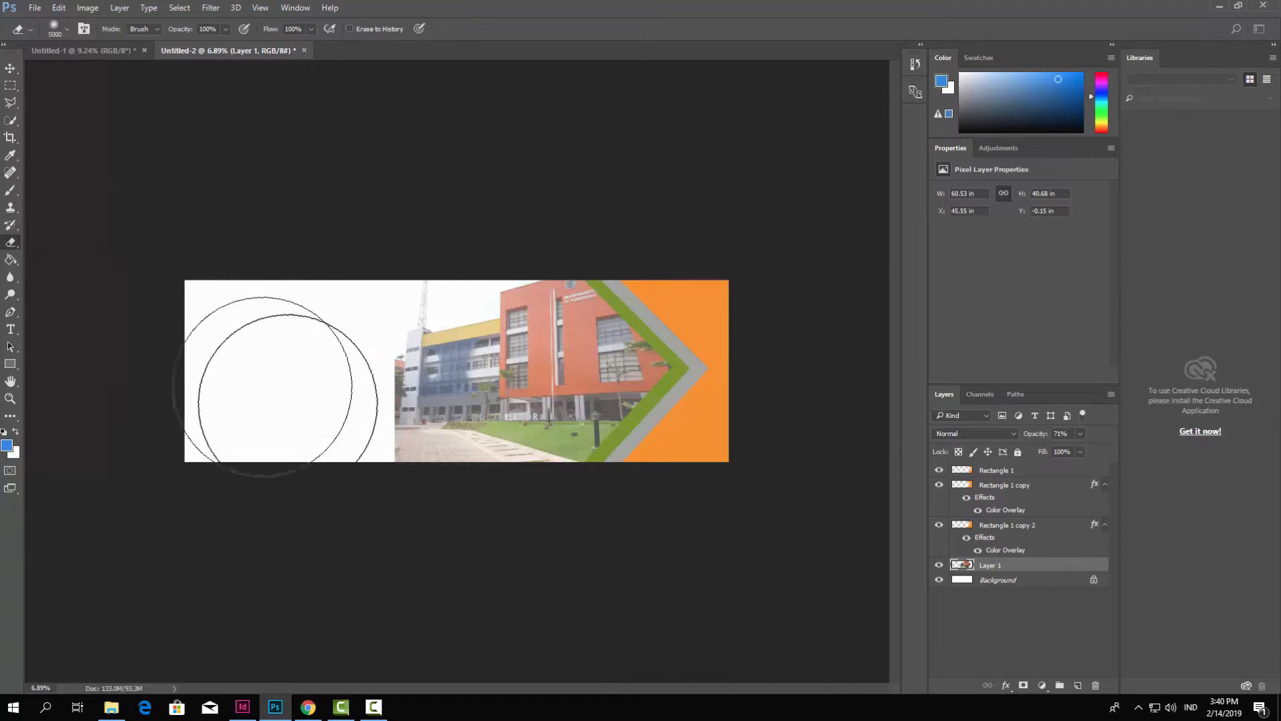
mouse_move(292, 411)
left_mouse_down()
mouse_move(343, 367)
mouse_move(307, 349)
mouse_move(338, 311)
mouse_move(208, 491)
mouse_move(282, 444)
mouse_move(314, 393)
mouse_move(229, 495)
mouse_move(266, 494)
mouse_move(334, 428)
mouse_move(64, 408)
mouse_move(234, 429)
mouse_move(297, 407)
mouse_move(315, 357)
mouse_move(323, 396)
mouse_move(135, 622)
mouse_move(170, 617)
mouse_move(269, 544)
mouse_move(307, 432)
mouse_move(325, 420)
mouse_move(217, 345)
mouse_move(285, 356)
mouse_move(370, 311)
mouse_move(302, 303)
mouse_move(131, 381)
mouse_move(264, 467)
mouse_move(300, 467)
mouse_move(370, 436)
mouse_move(397, 374)
mouse_move(379, 421)
mouse_move(236, 447)
mouse_move(119, 434)
mouse_move(314, 360)
mouse_move(353, 323)
mouse_move(219, 306)
mouse_move(49, 336)
mouse_move(104, 392)
left_mouse_up()
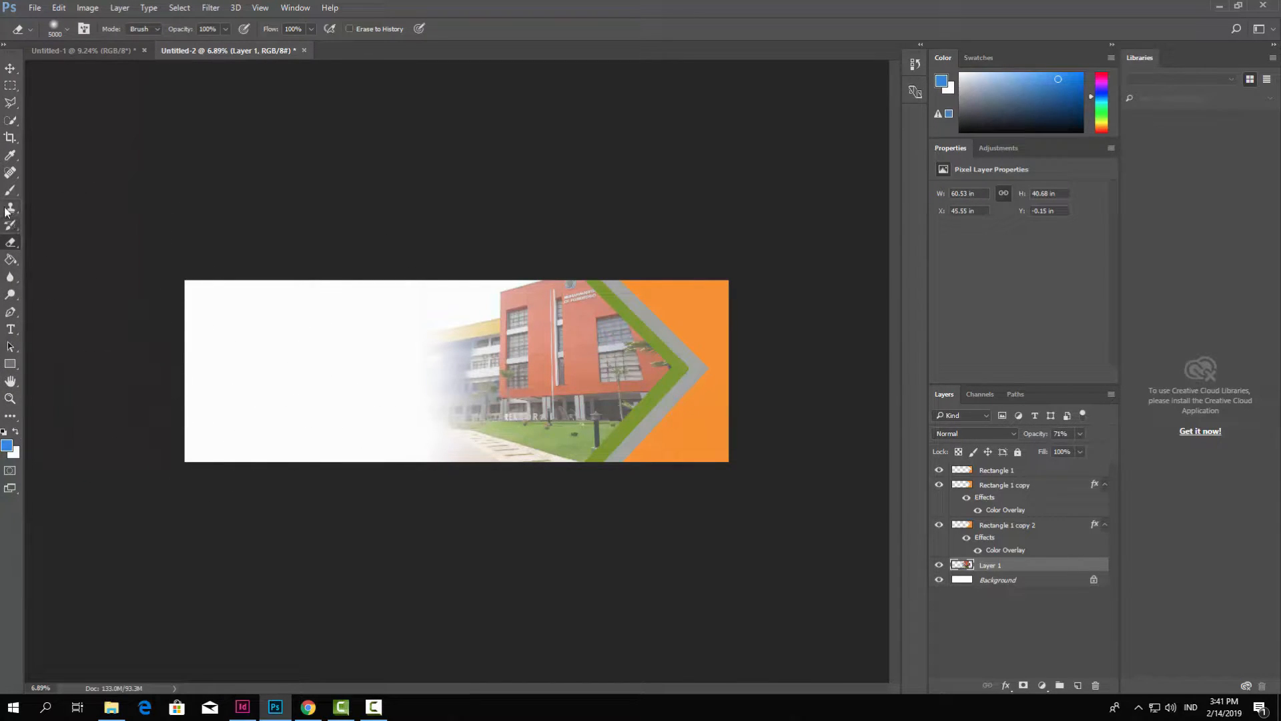
- Reduce the building photo layer's opacity to 60%
left_click(15, 71)
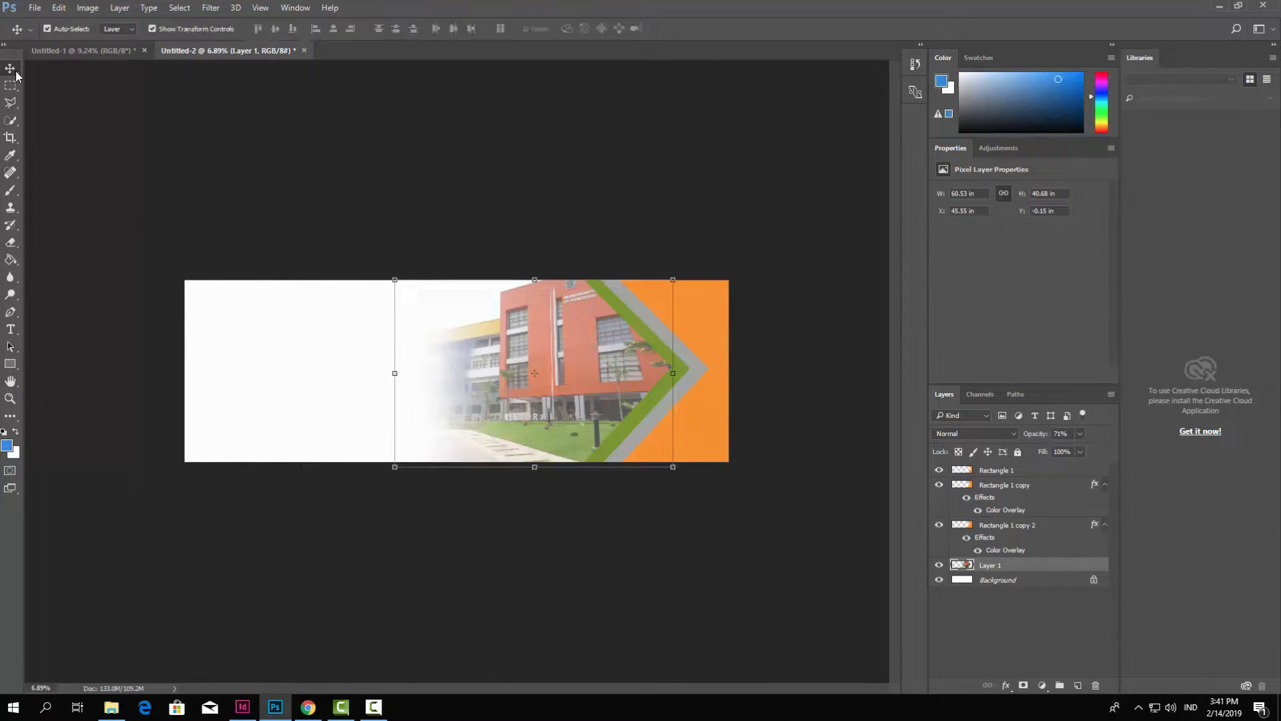
left_click(1081, 434)
left_click_drag(1082, 450, 1075, 452)
left_click(607, 149)
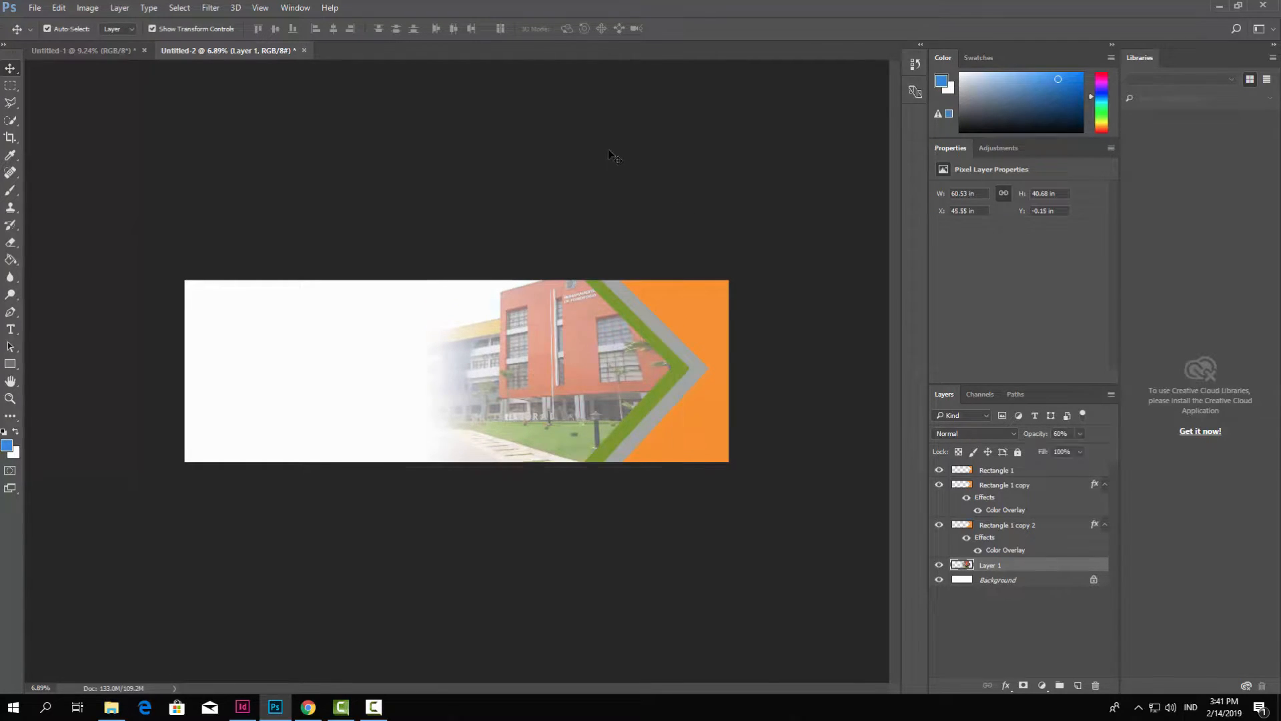
- Apply a Color Balance adjustment to the building photo's midtones, shifting them toward green at +17 and slightly toward yellow
scroll(517, 333, "up", 3)
scroll(294, 327, "down", 2)
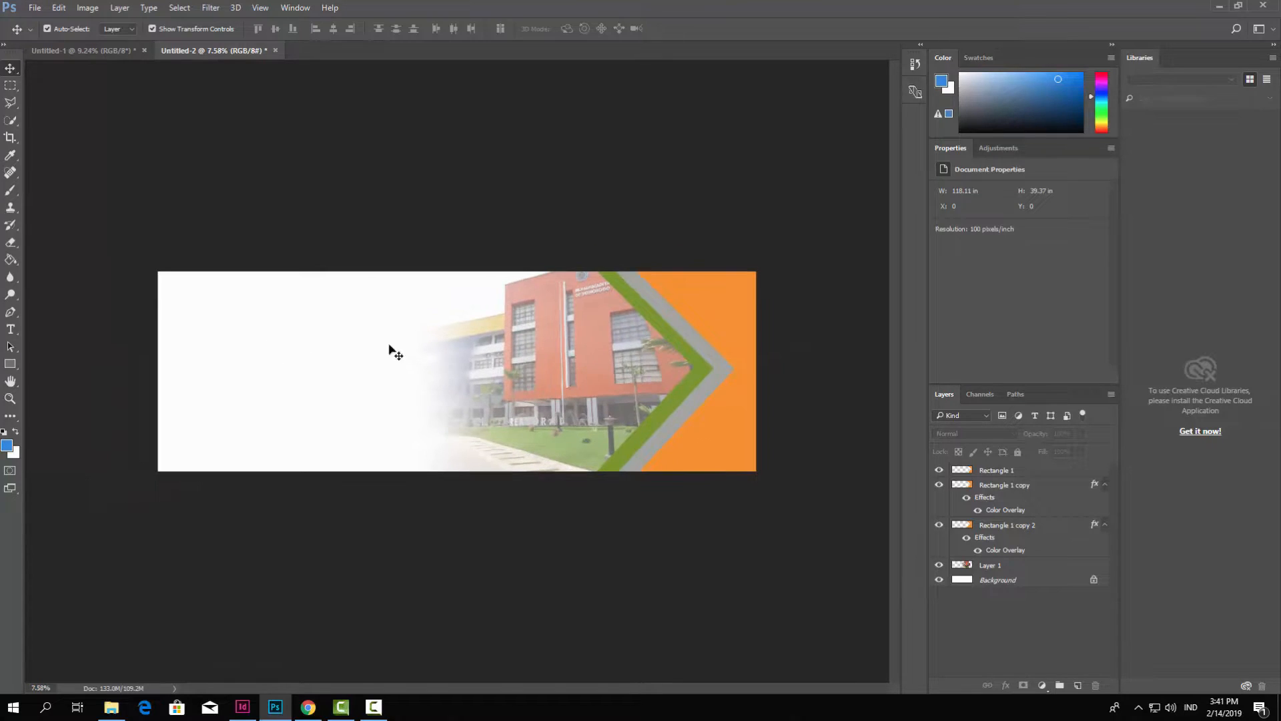
left_click(542, 375)
left_click(88, 7)
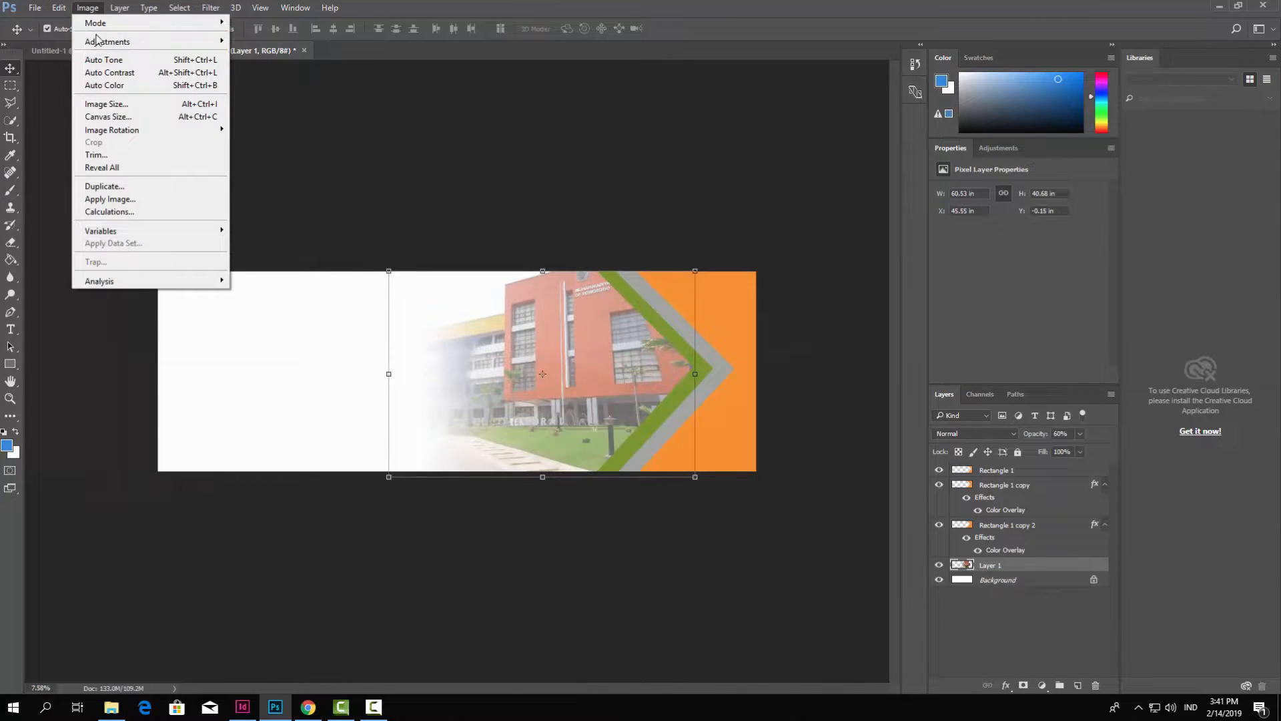
mouse_move(110, 42)
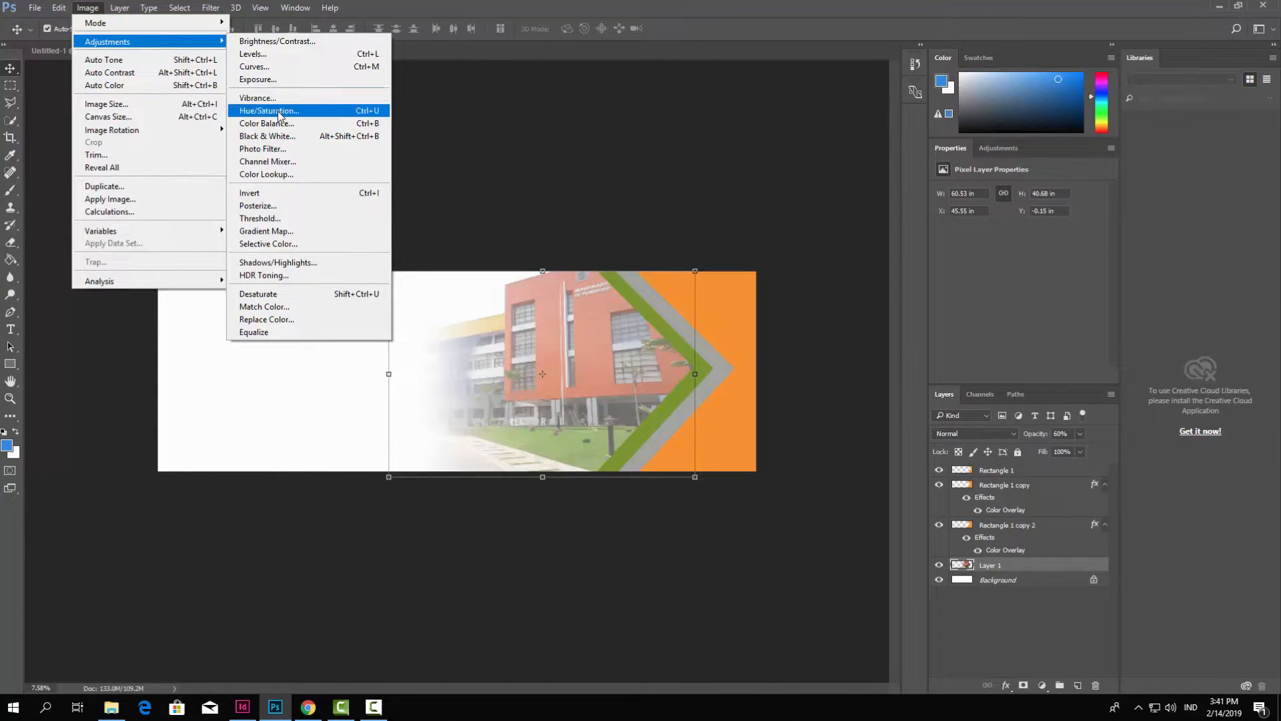
left_click(282, 122)
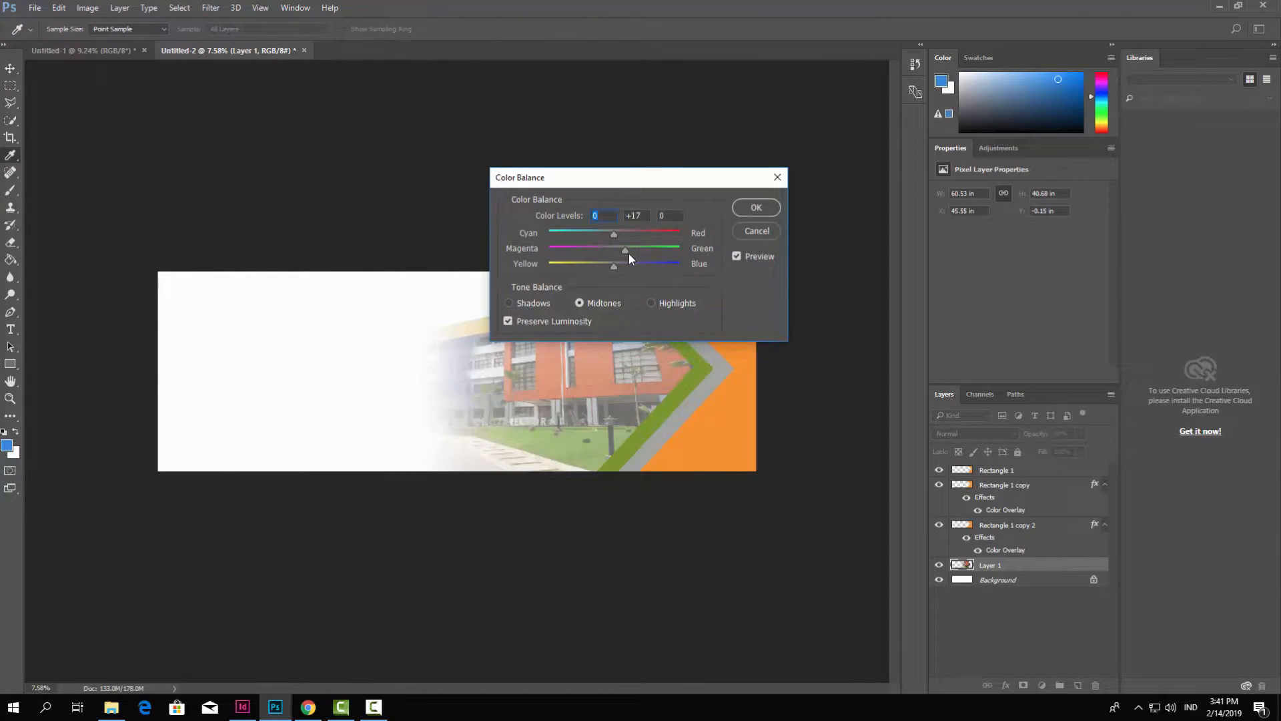
left_click(631, 258)
left_click_drag(614, 265, 606, 266)
left_click(756, 207)
key("v")
left_click(440, 227)
scroll(142, 282, "down", 1)
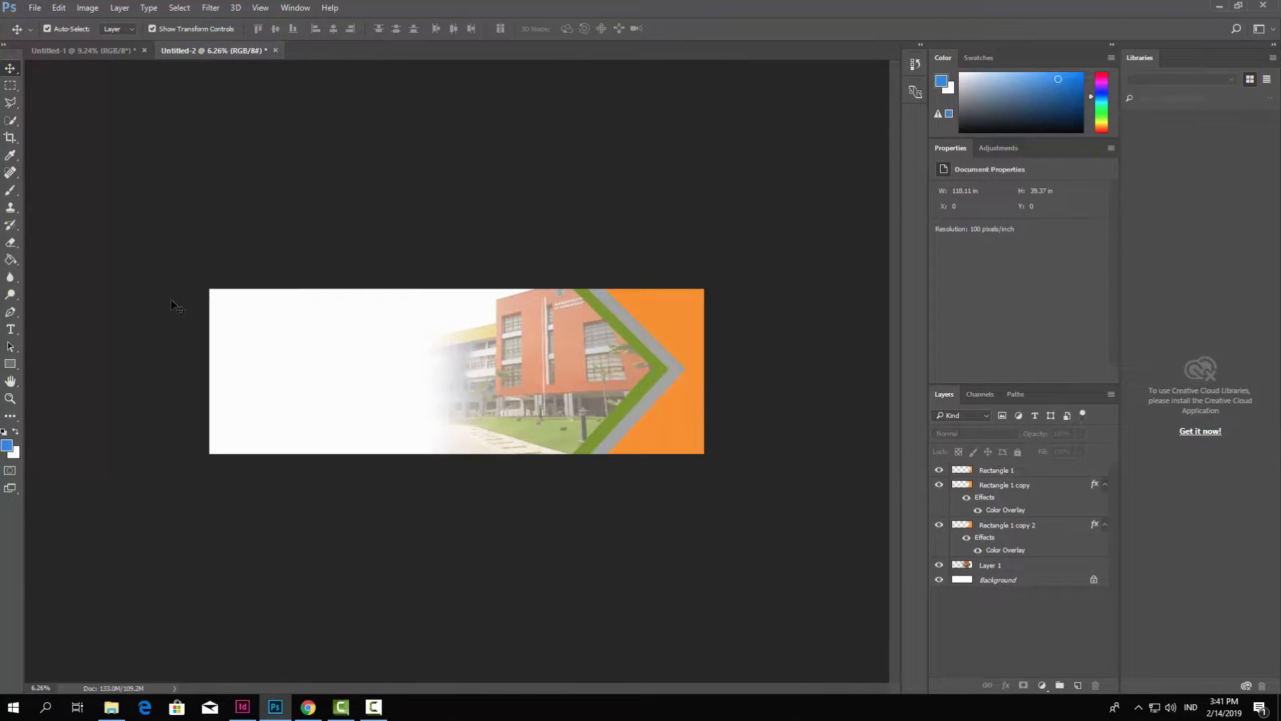
- Marquee-select a narrow full-width strip along the banner's bottom edge and fill it with the foreground blue on a new layer
scroll(283, 363, "down", 1)
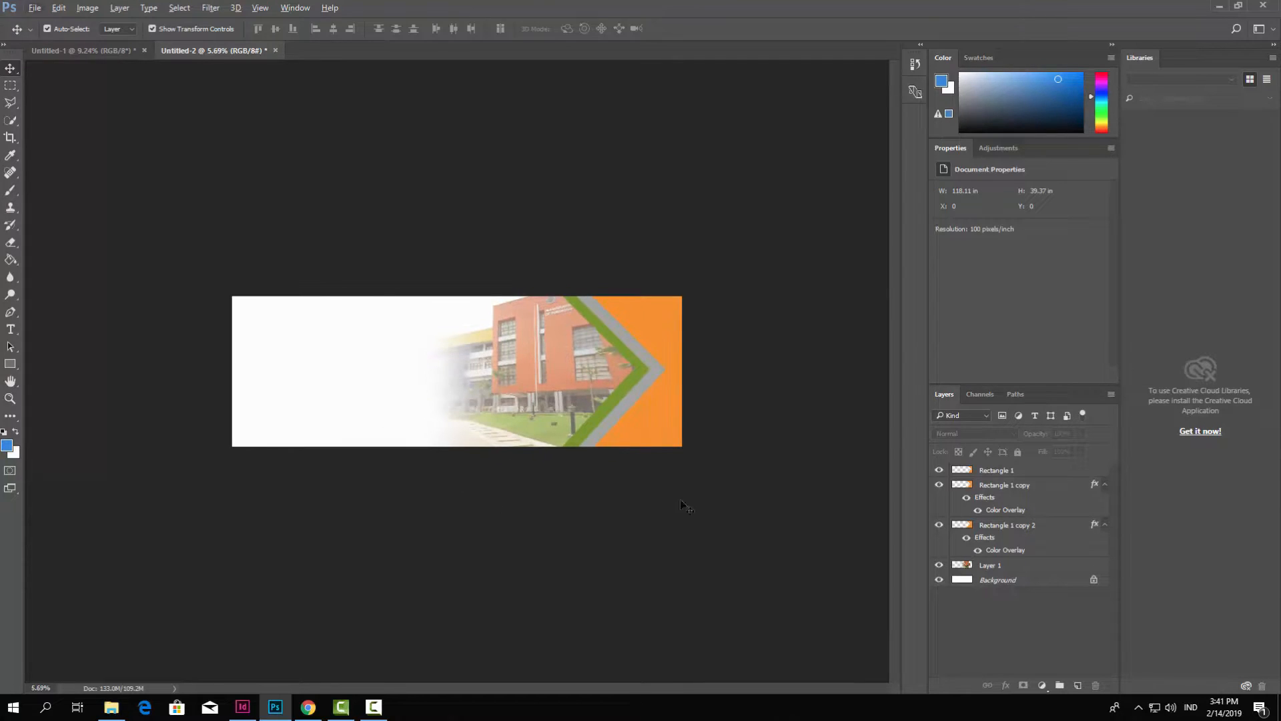
left_click(9, 87)
left_click_drag(231, 428, 751, 456)
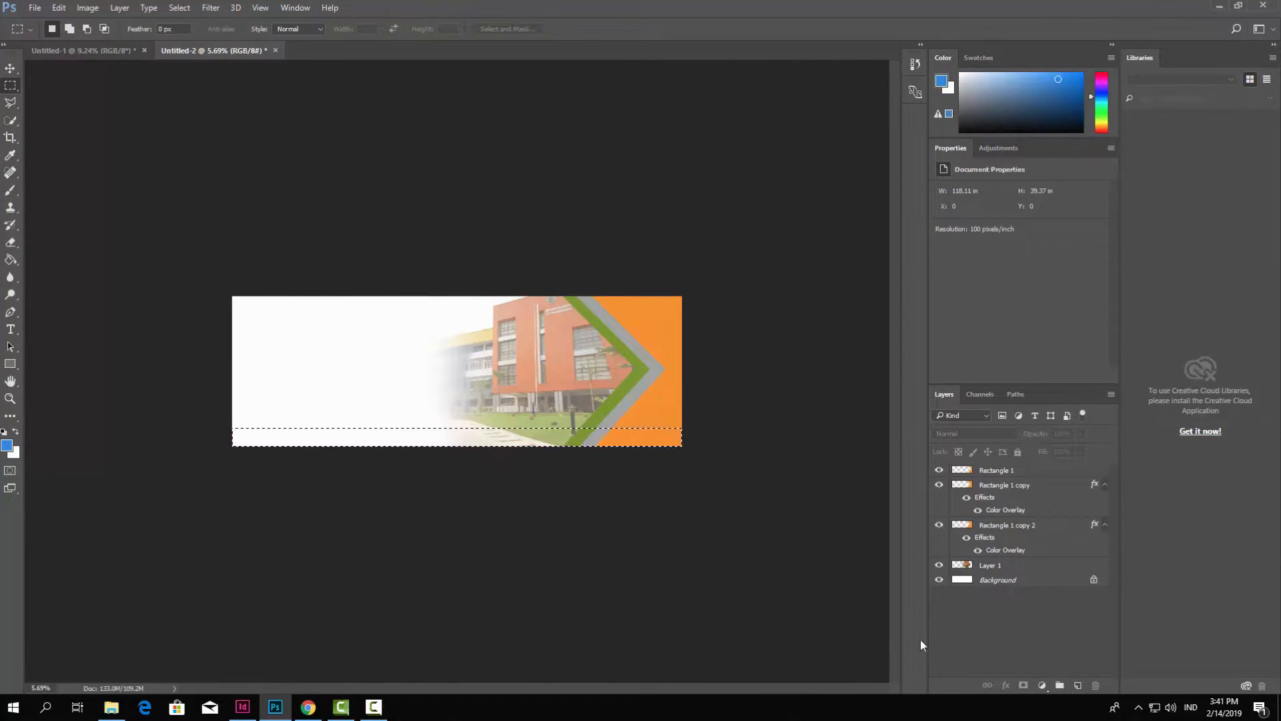
left_click(1078, 685)
left_click(11, 259)
left_click(311, 443)
- Place the blue strip's layer beneath the three chevron layers, just above the photo layer, and deselect
left_click(10, 68)
left_click_drag(1038, 470, 1011, 558)
left_click(560, 239)
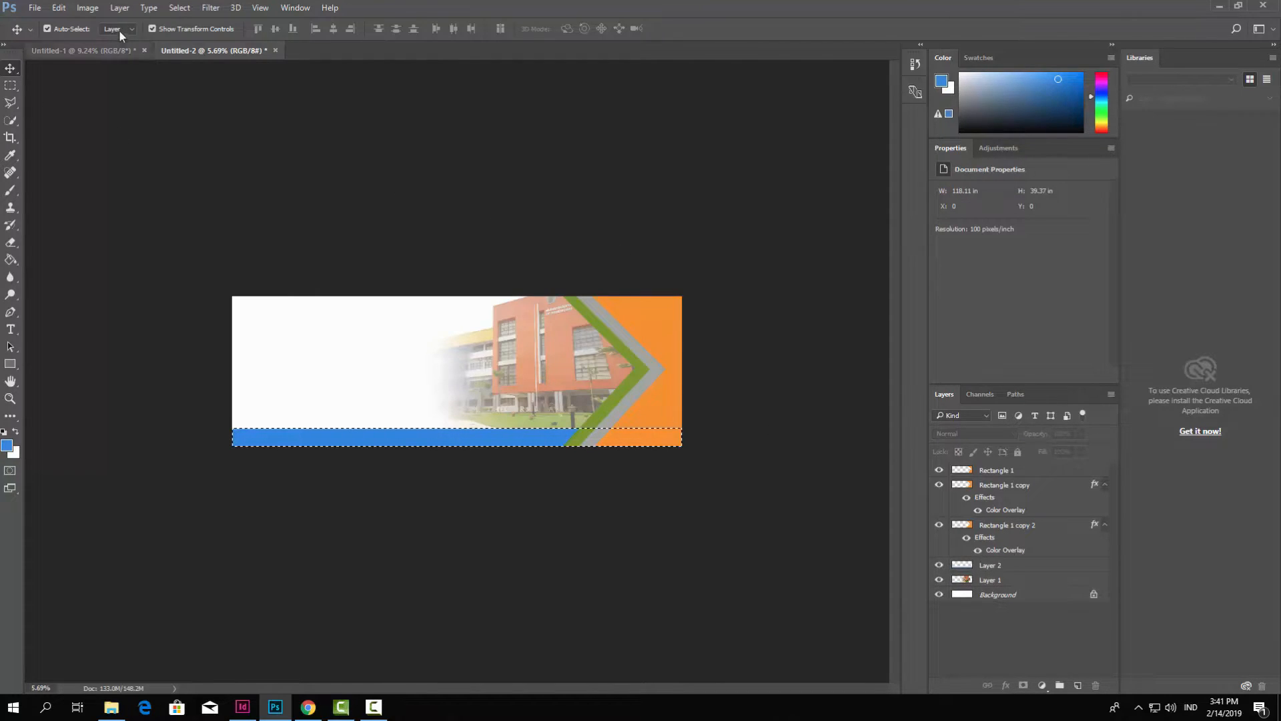
left_click(169, 8)
left_click(186, 36)
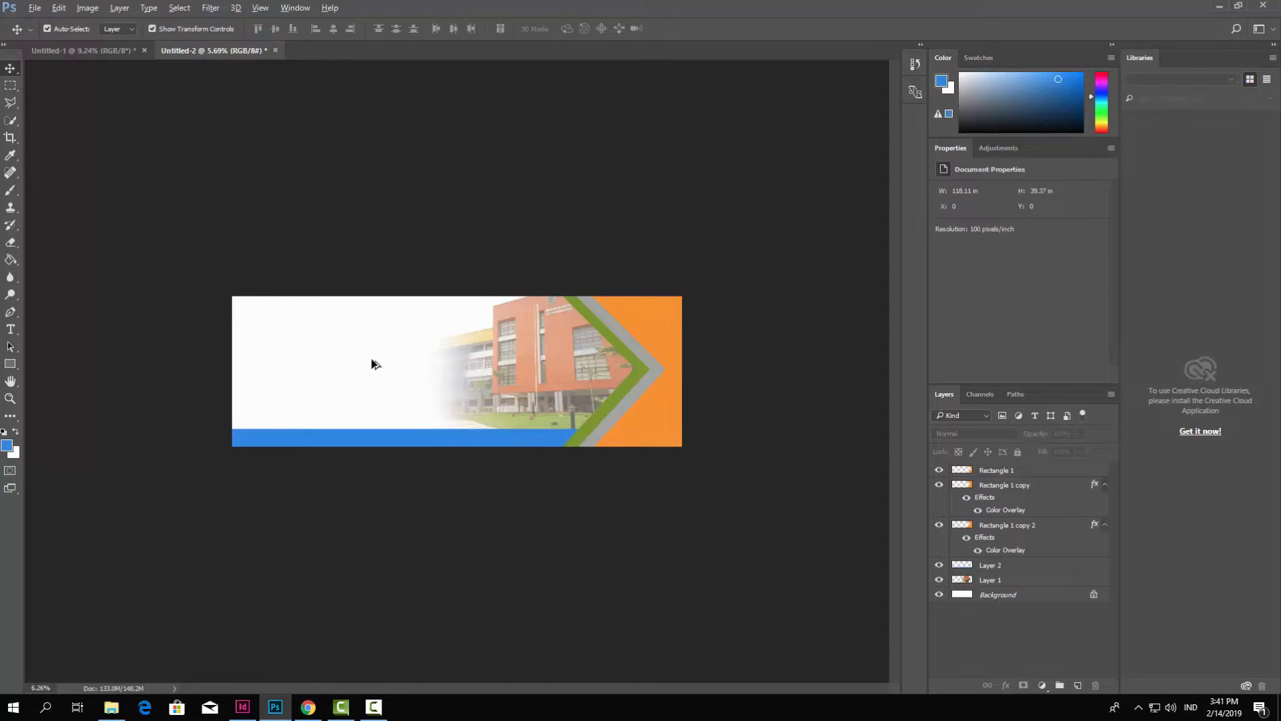
- Compare the banner in Untitled-2 with the finished reference design in Untitled-1, especially the chevron's proportions
scroll(354, 363, "up", 1)
scroll(218, 318, "up", 1)
scroll(191, 283, "down", 2)
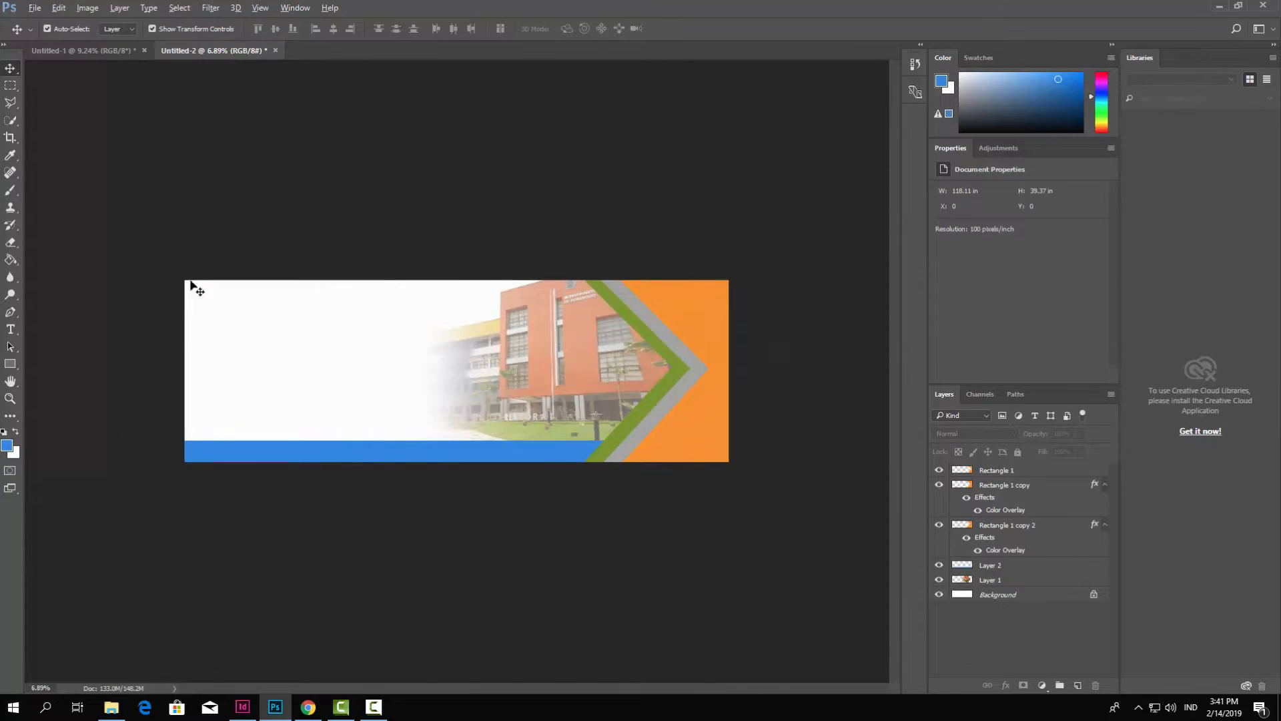
left_click(89, 51)
scroll(496, 443, "down", 2)
left_click(217, 50)
scroll(321, 321, "down", 1)
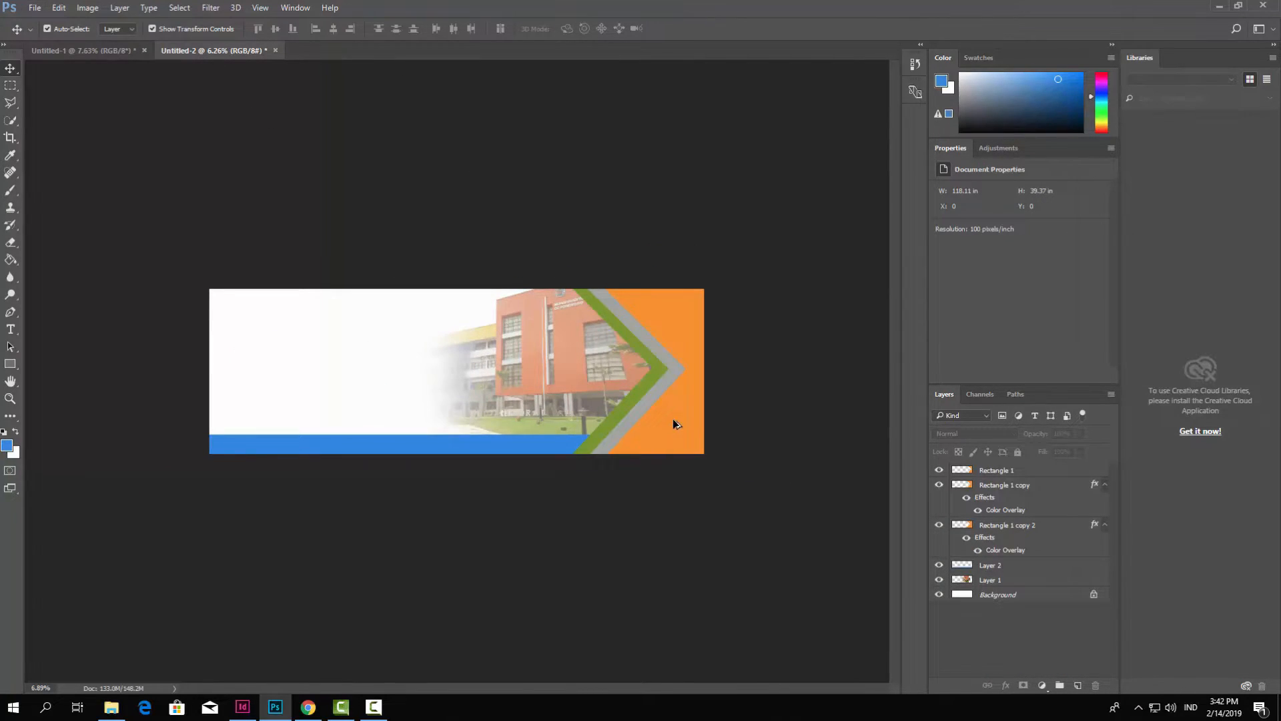
scroll(676, 424, "up", 1)
left_click(113, 46)
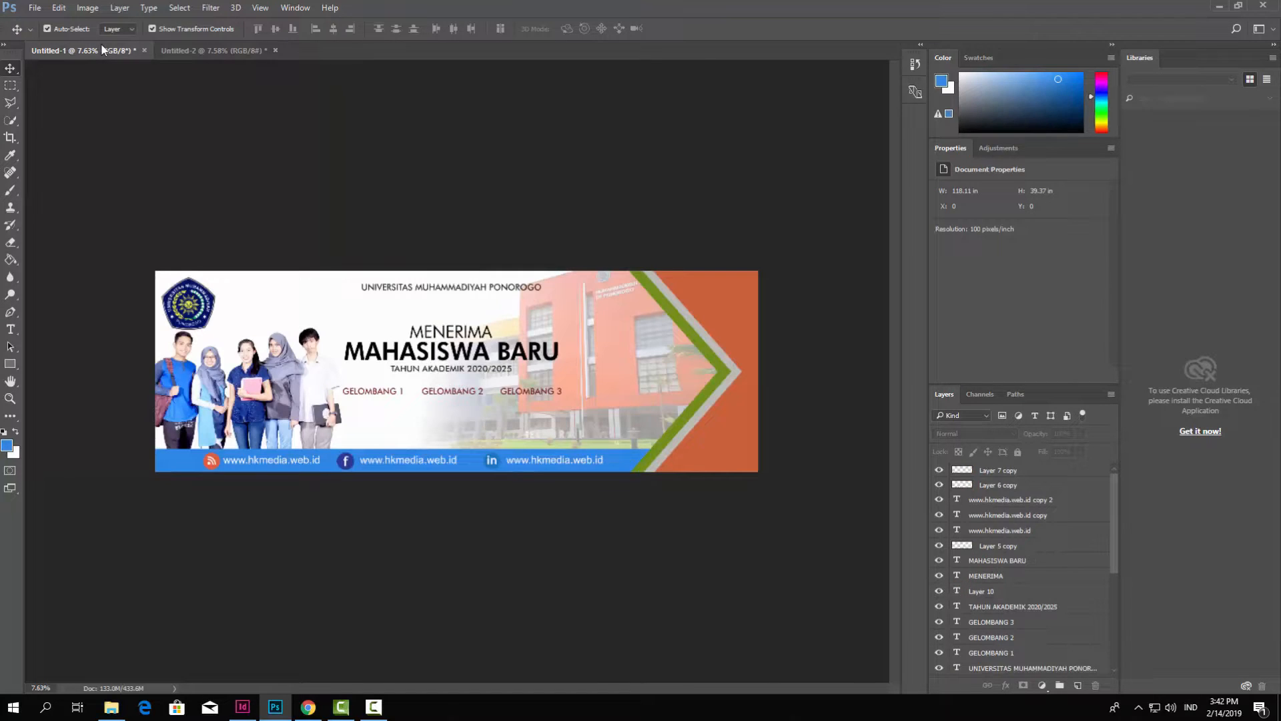
left_click(224, 53)
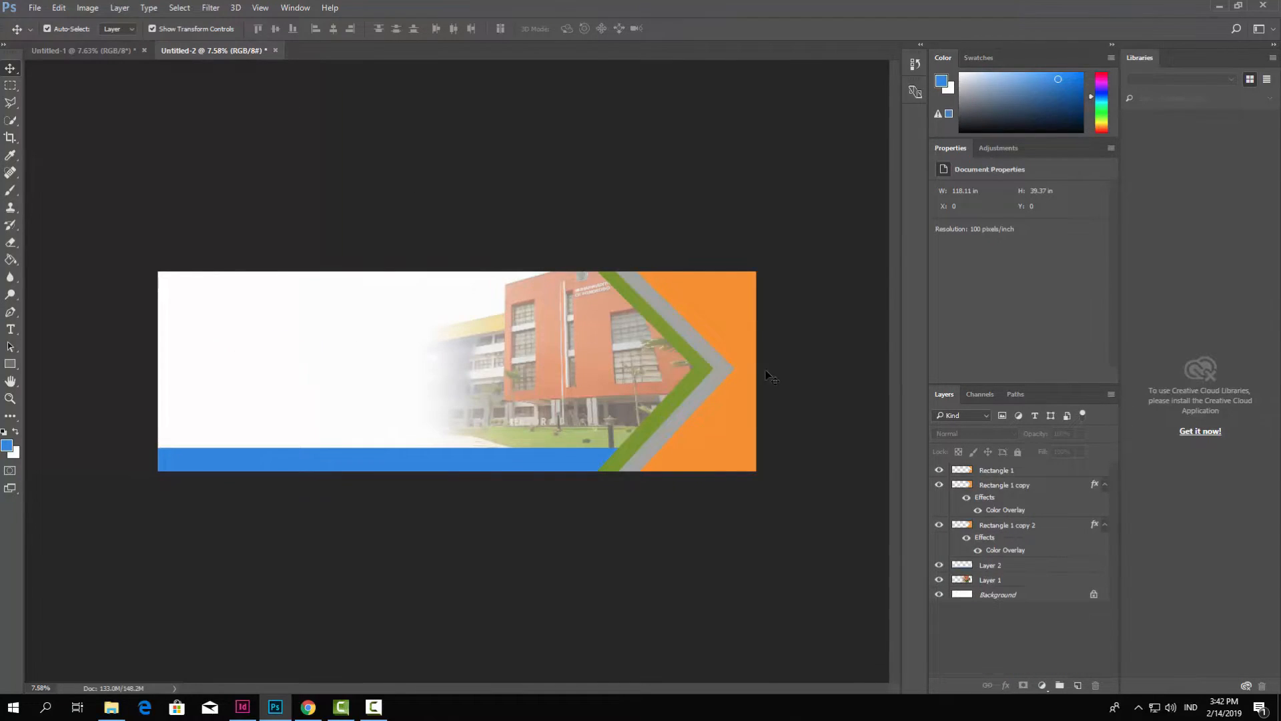
- Narrow the visible grey band by shifting the grey and green chevron layers slightly to the right
left_click(741, 350)
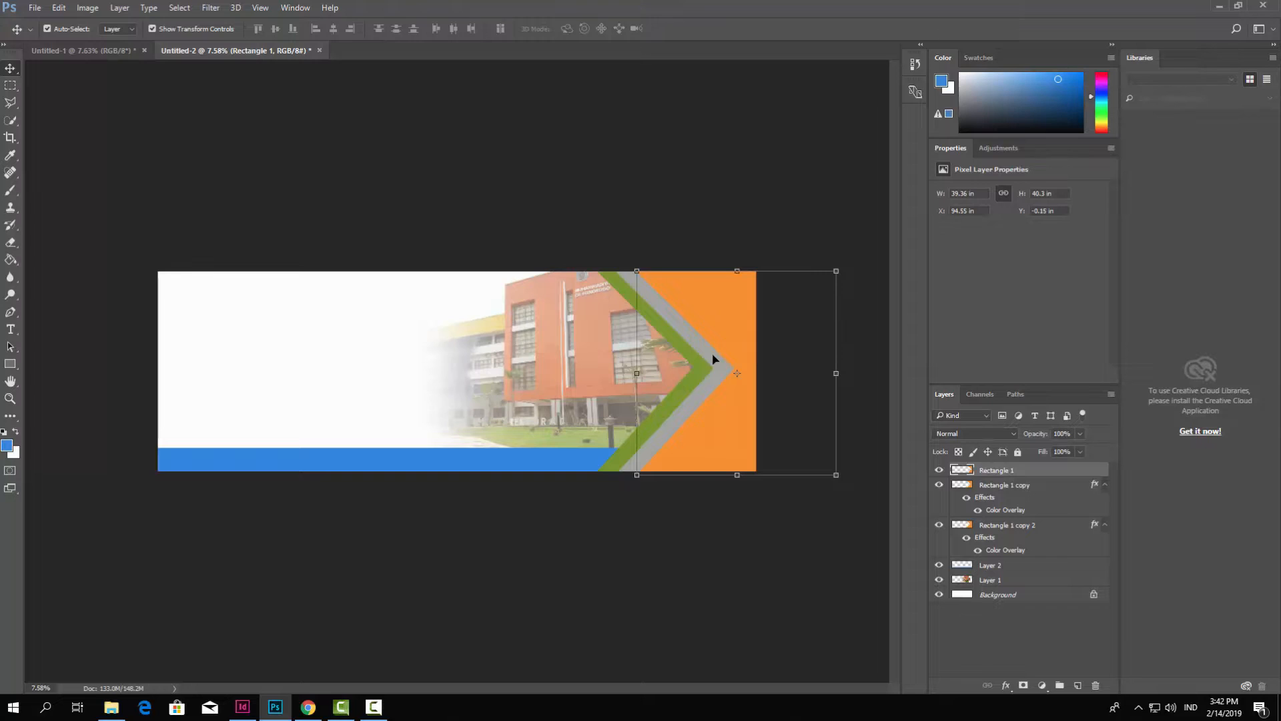
left_click(713, 359)
left_click_drag(714, 359, 722, 355)
left_click(630, 185)
left_click_drag(649, 304, 662, 305)
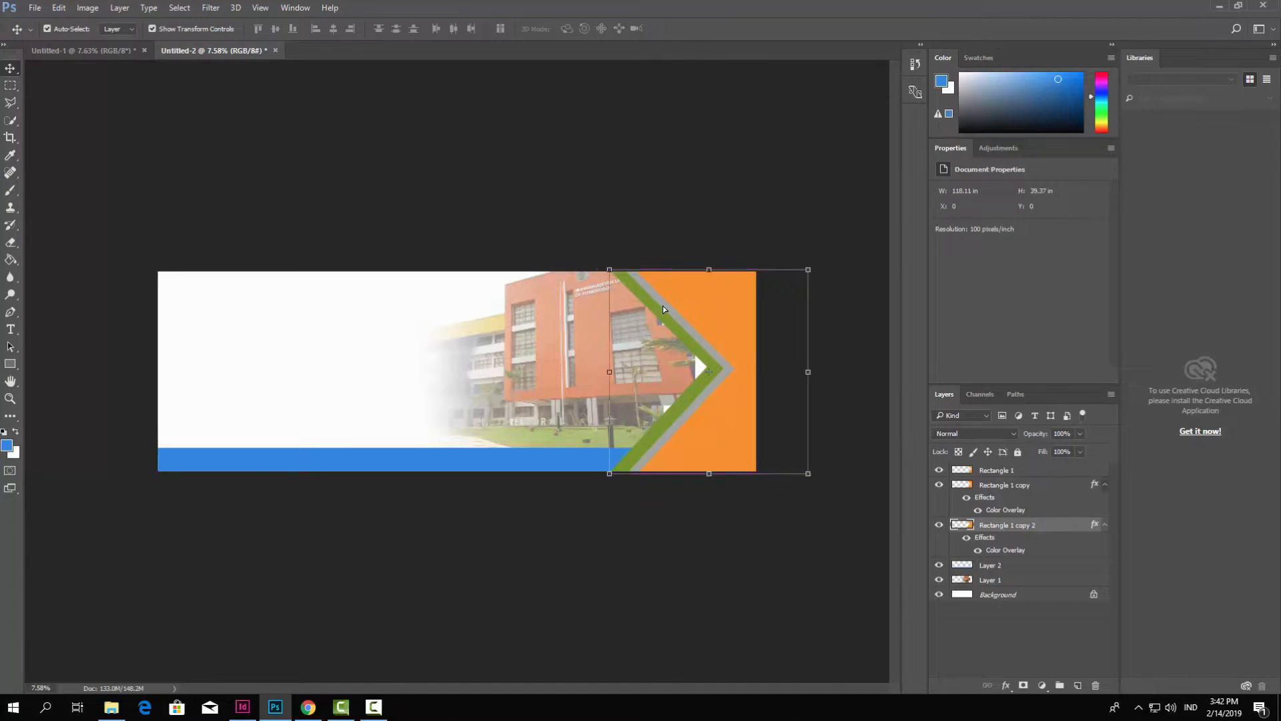
- Select the orange, grey and green chevron layers together and shift them left to cover the white gap beside the photo
left_click(743, 361, "shift")
mouse_move(744, 365)
left_mouse_down()
mouse_move(734, 363)
mouse_move(750, 341)
left_mouse_up()
left_click(675, 197)
left_click(682, 329)
left_click(712, 333, "shift")
left_click(699, 338, "shift")
left_click_drag(723, 336, 715, 335)
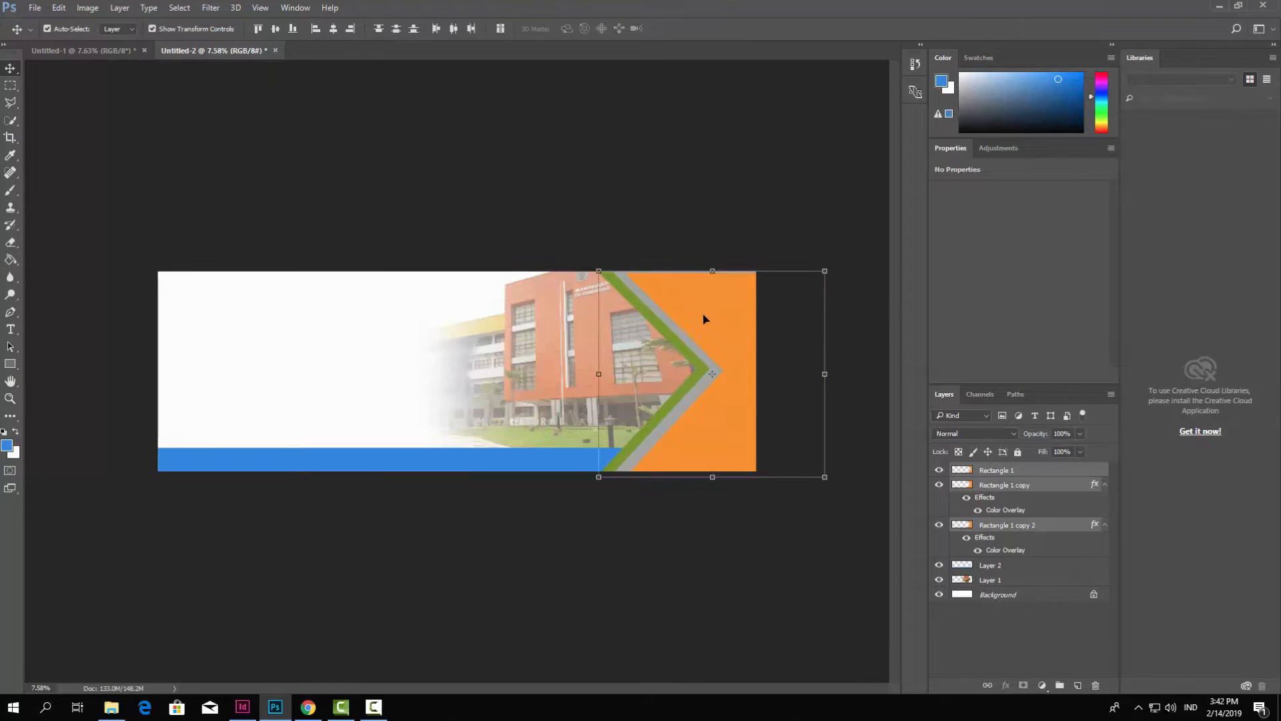
left_click(675, 224)
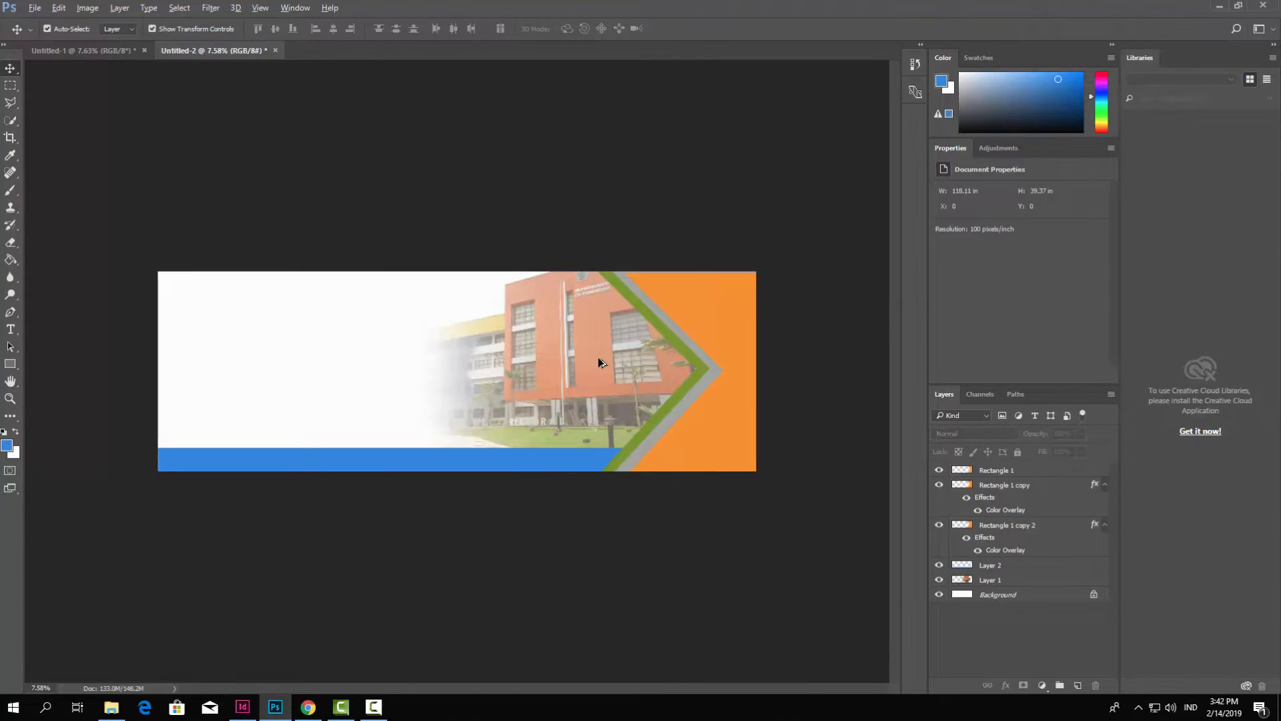
- Check the chevron in the Untitled-1 reference and scale the orange shape up to 102.41% from its upper-left corner
scroll(598, 355, "down", 1)
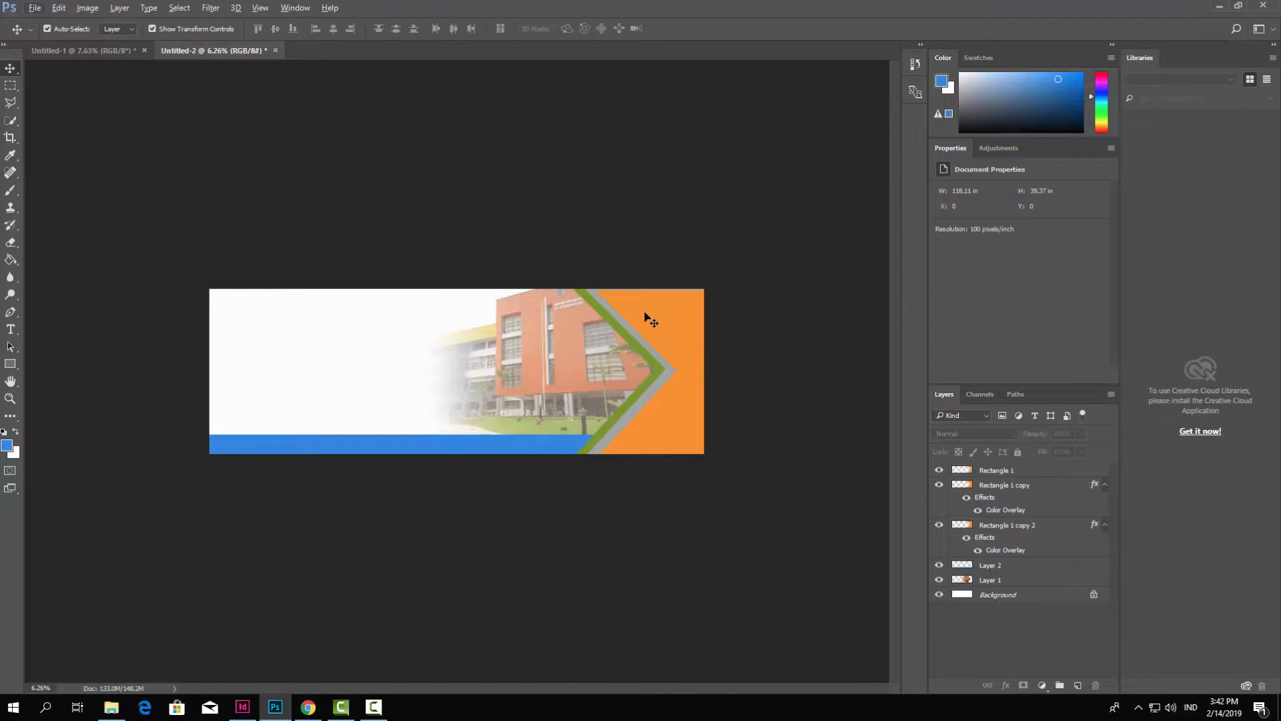
left_click(92, 51)
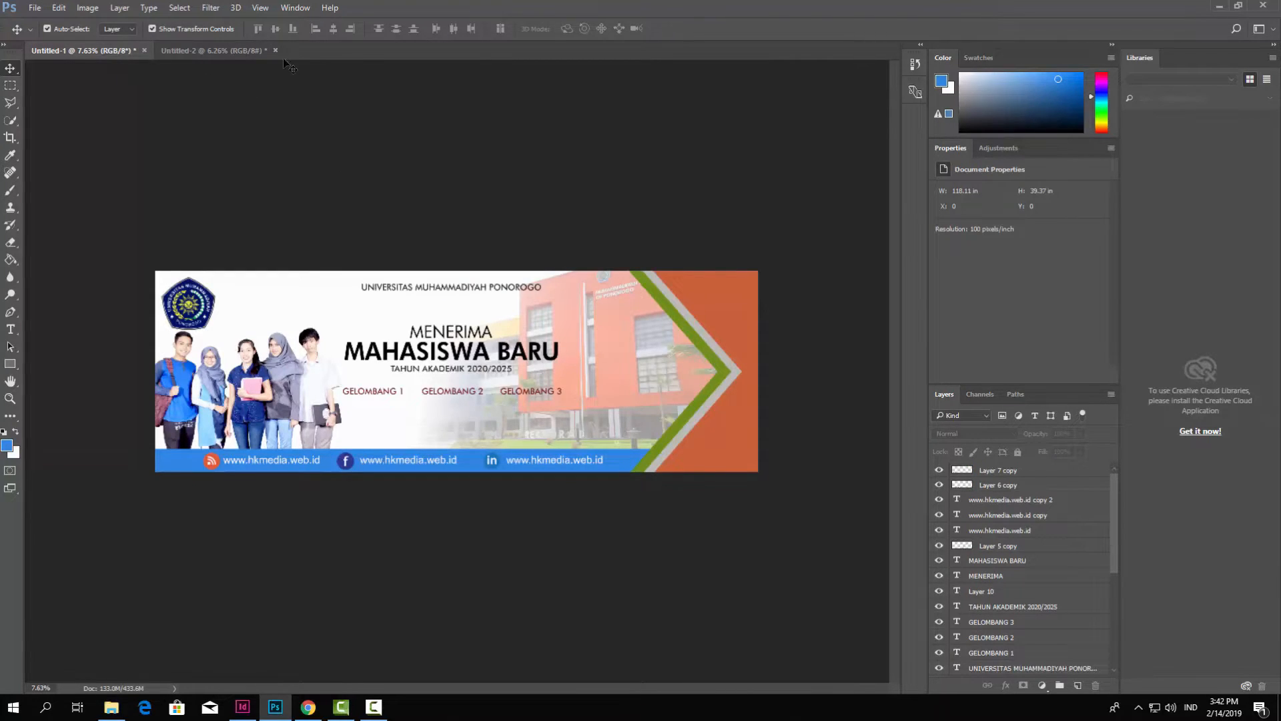
left_click(226, 49)
left_click(670, 331)
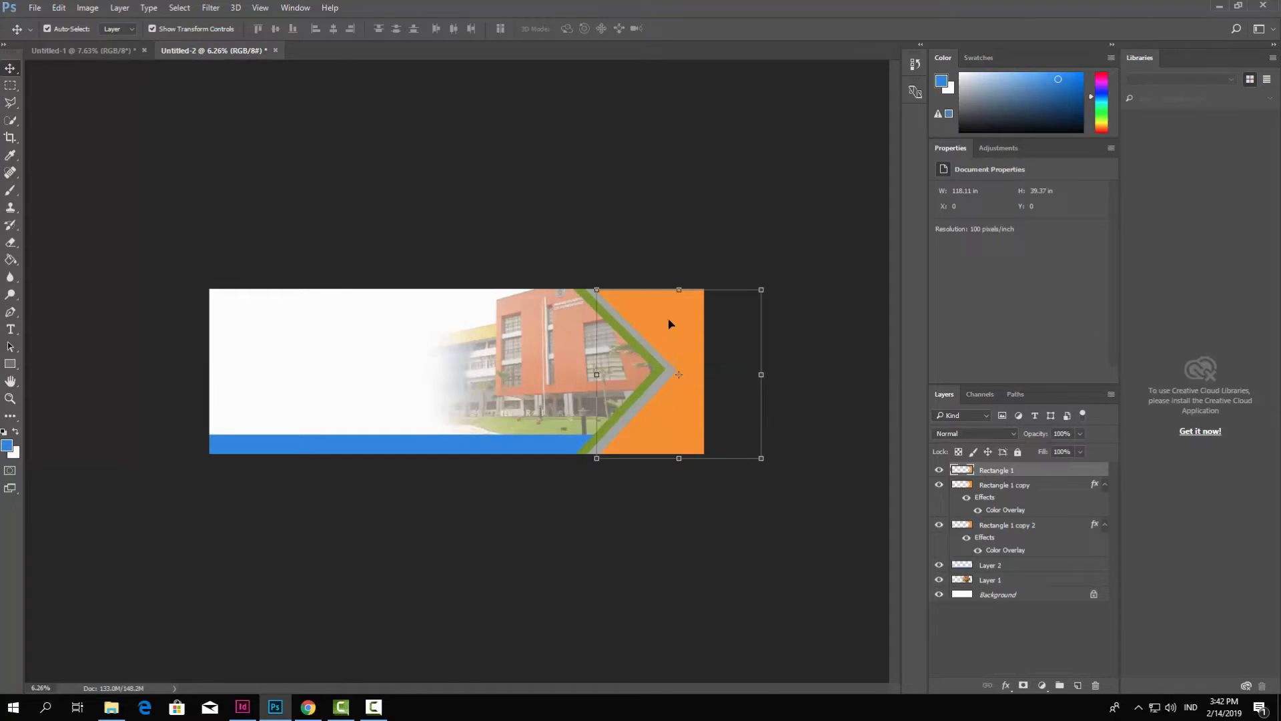
left_click_drag(597, 290, 593, 286)
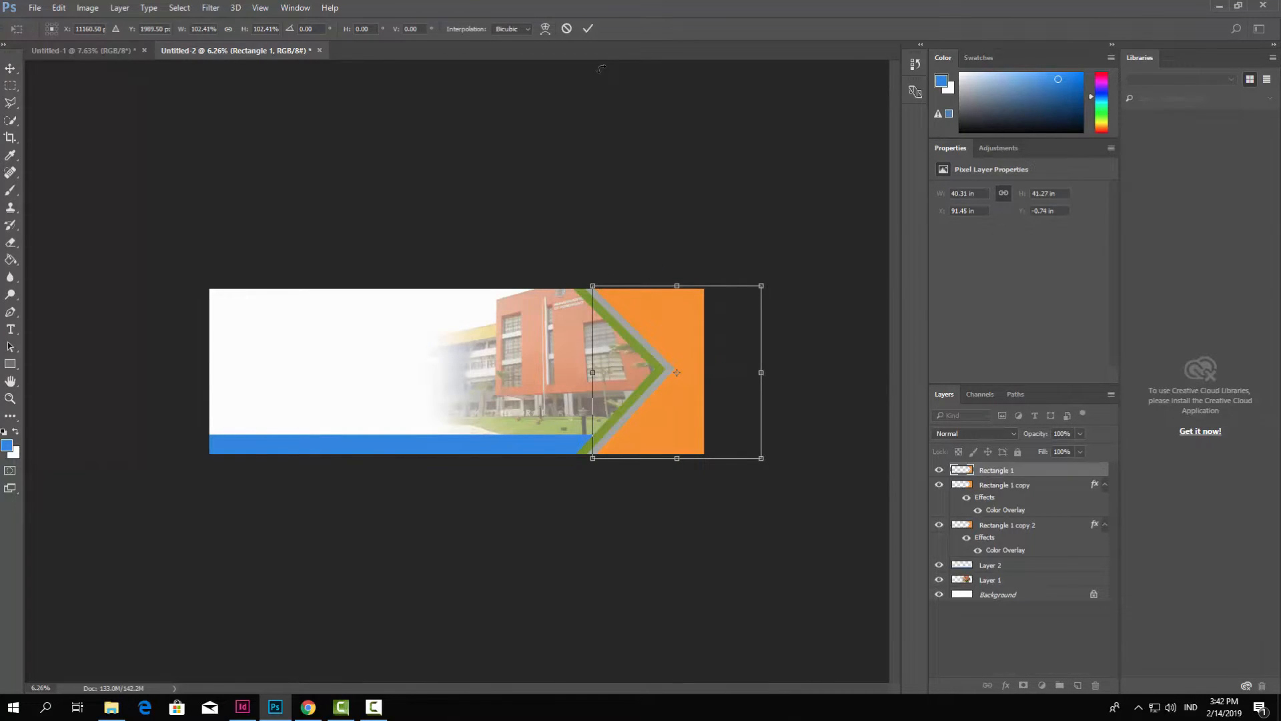
left_click(634, 175)
- Select all three chevron layers and move them together to the right, closer to the banner's right end
key("ctrl+plus")
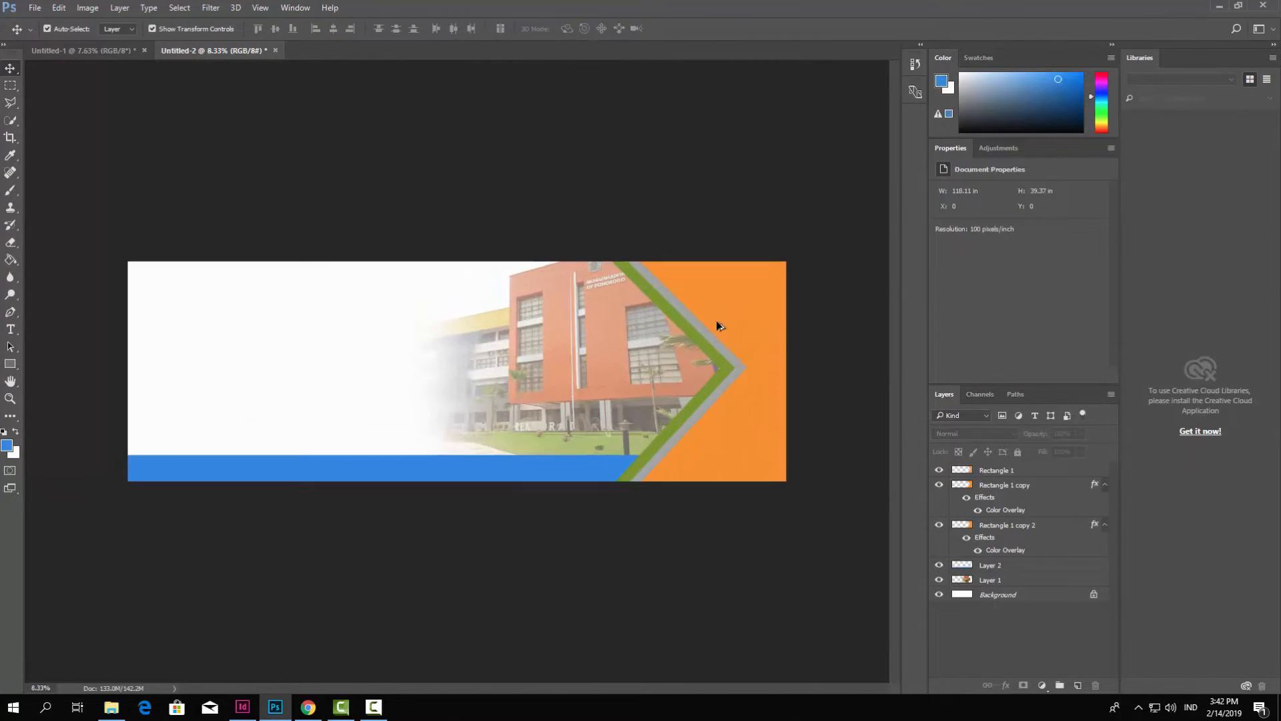
left_click(774, 427)
left_click(731, 379, "shift")
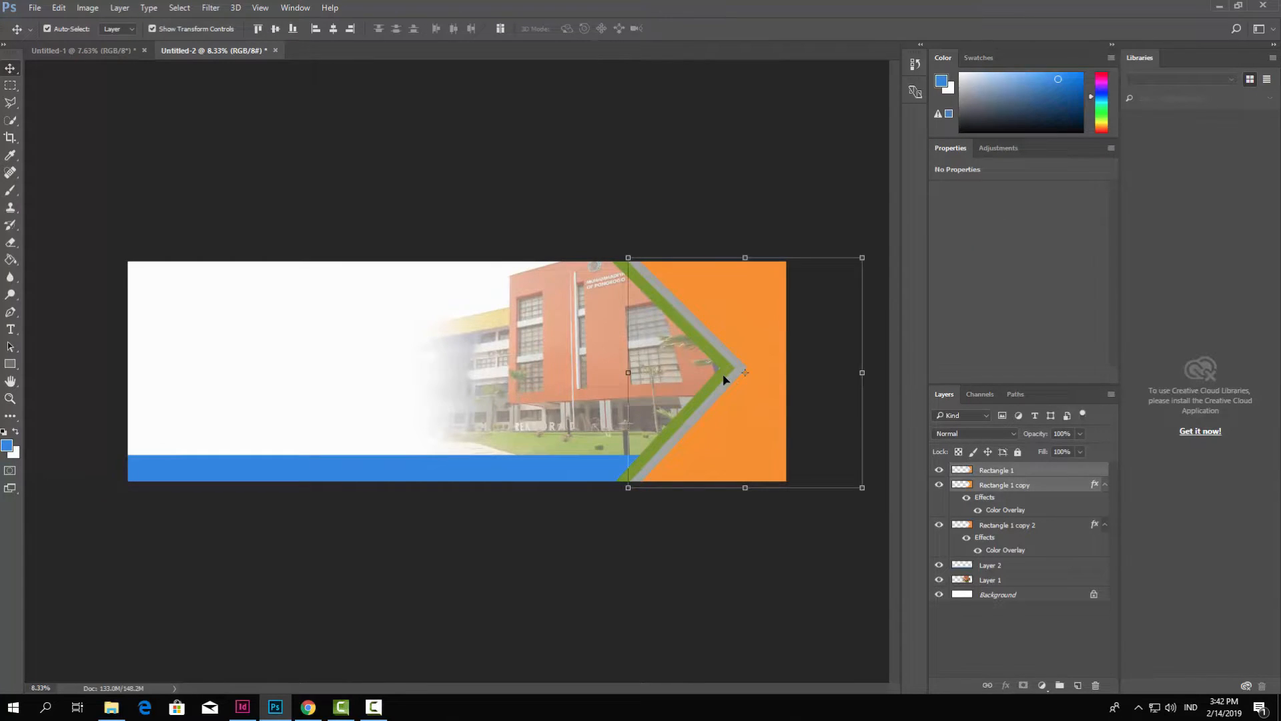
left_click(722, 375, "shift")
left_click_drag(722, 376, 746, 377)
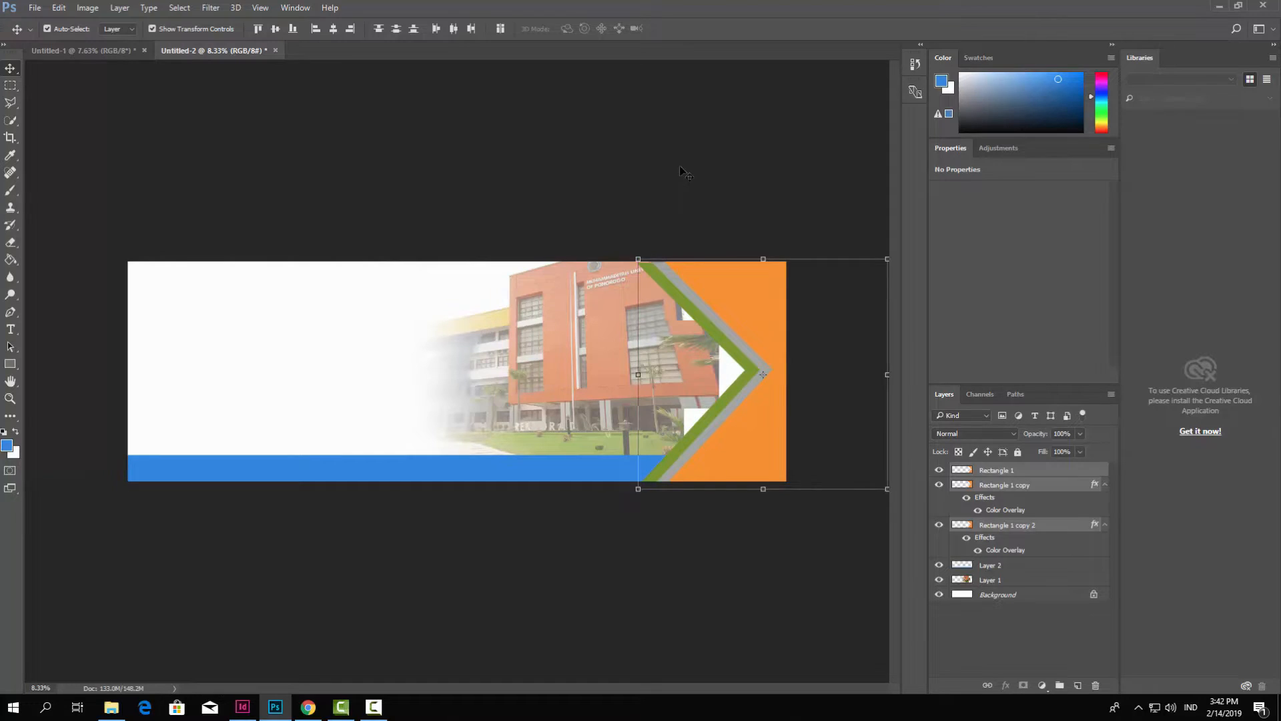
- Shift the building photo right to X 50.6 in, Y -0.04 in so it fills the gap behind the green chevron
left_click(682, 306)
left_click(589, 327)
left_click_drag(574, 362, 605, 361)
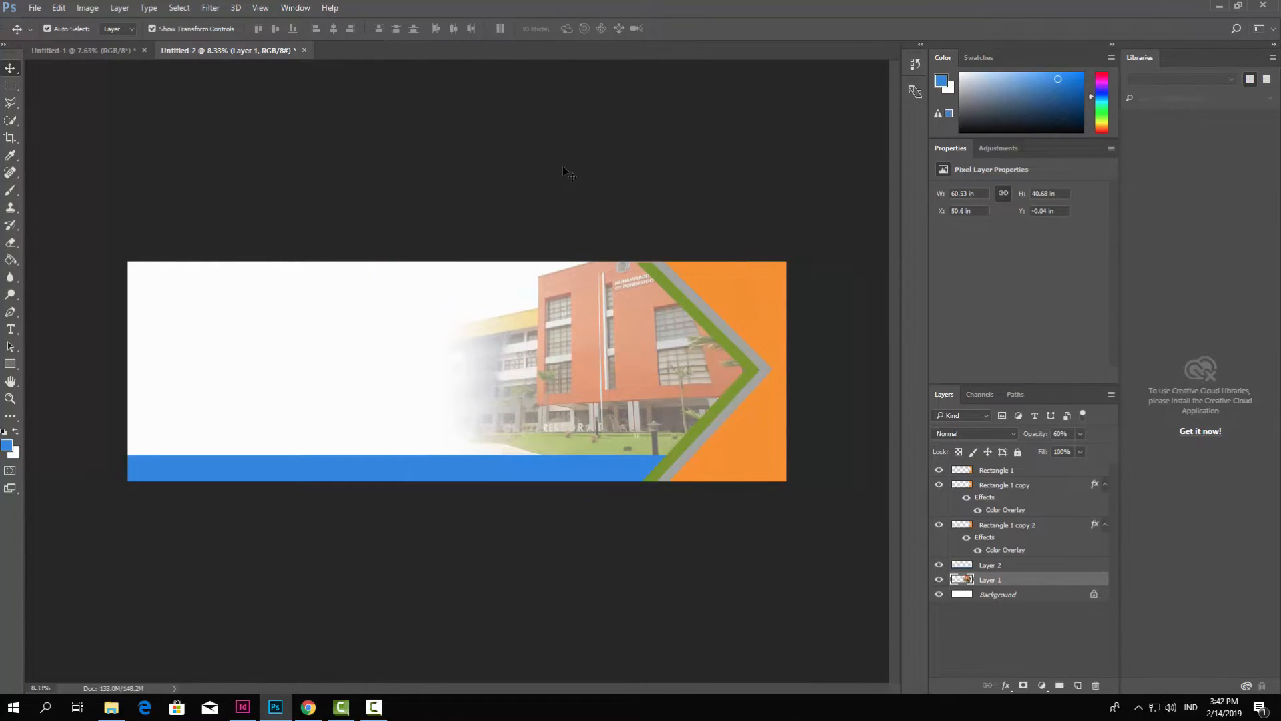
left_click(412, 191)
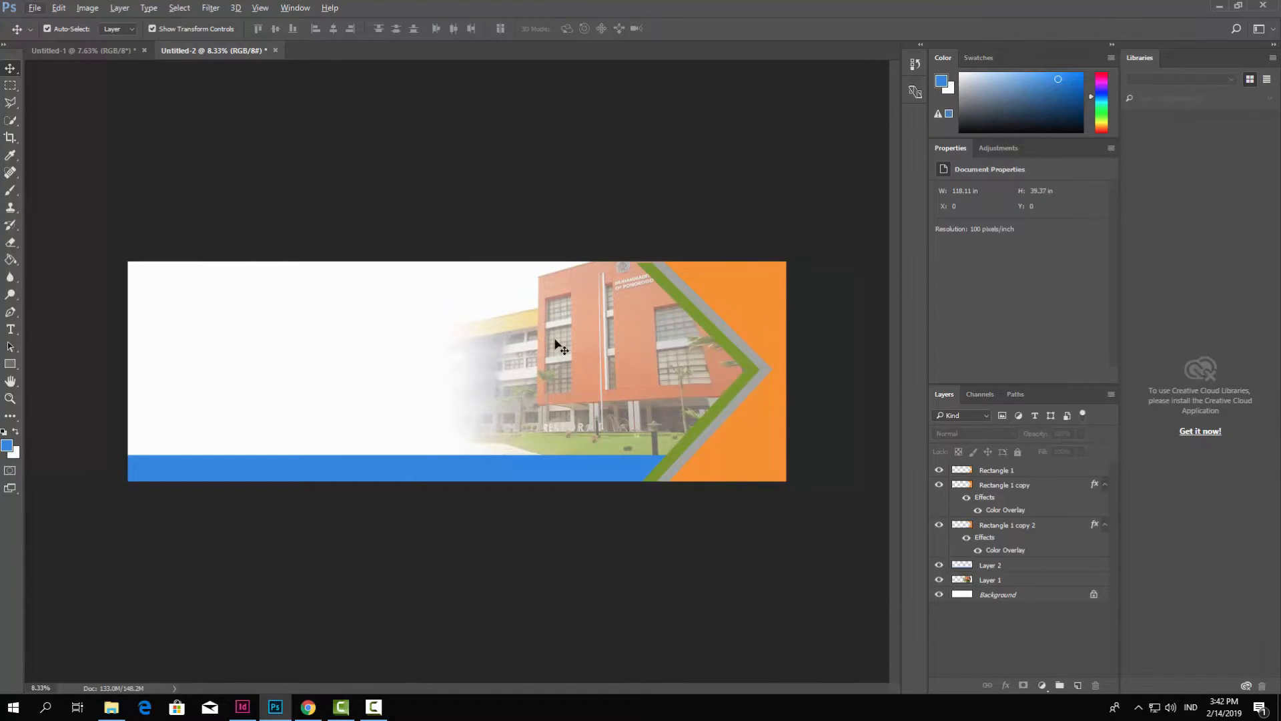
- Free-transform the green chevron to enlarge it slightly from its upper-left corner
left_click(683, 305)
key("ctrl+t")
left_click_drag(637, 262, 634, 259)
key("Return")
left_click(664, 209)
- Open stmik-global-model-ok from the bahan folder in Photoshop and copy its cut-out group of students into Untitled-2
left_click(110, 707)
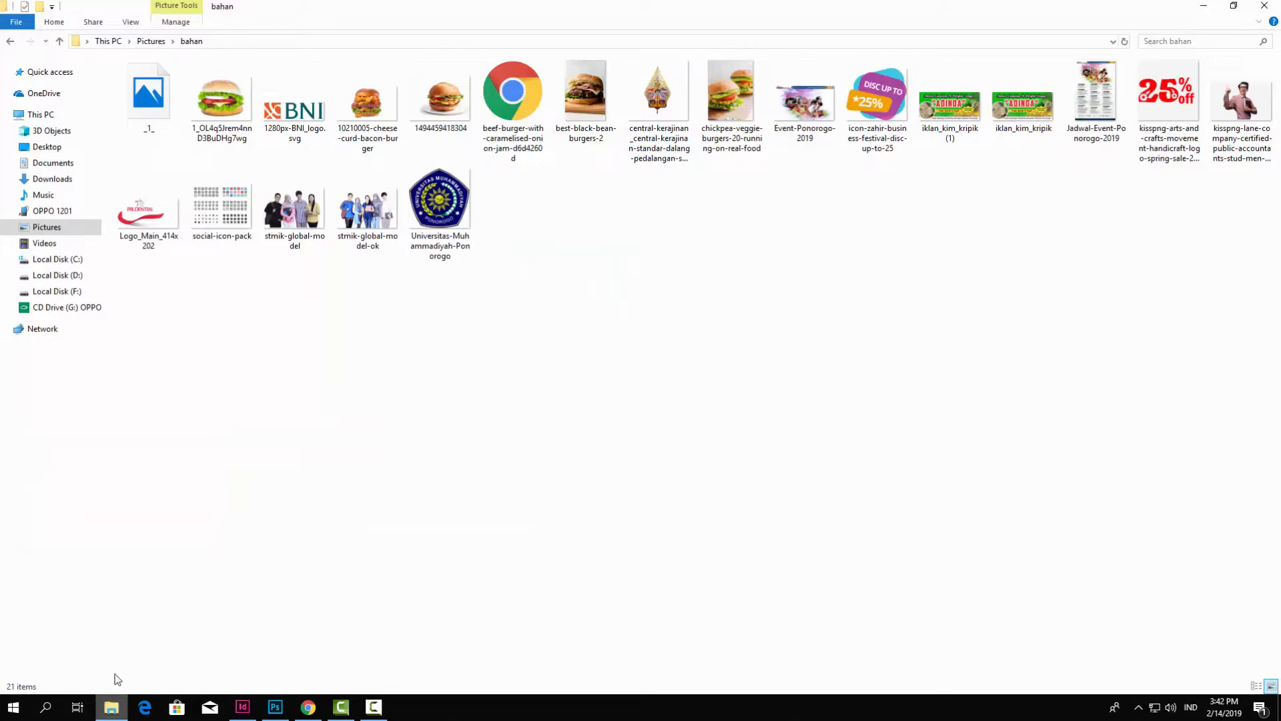
left_click(367, 210)
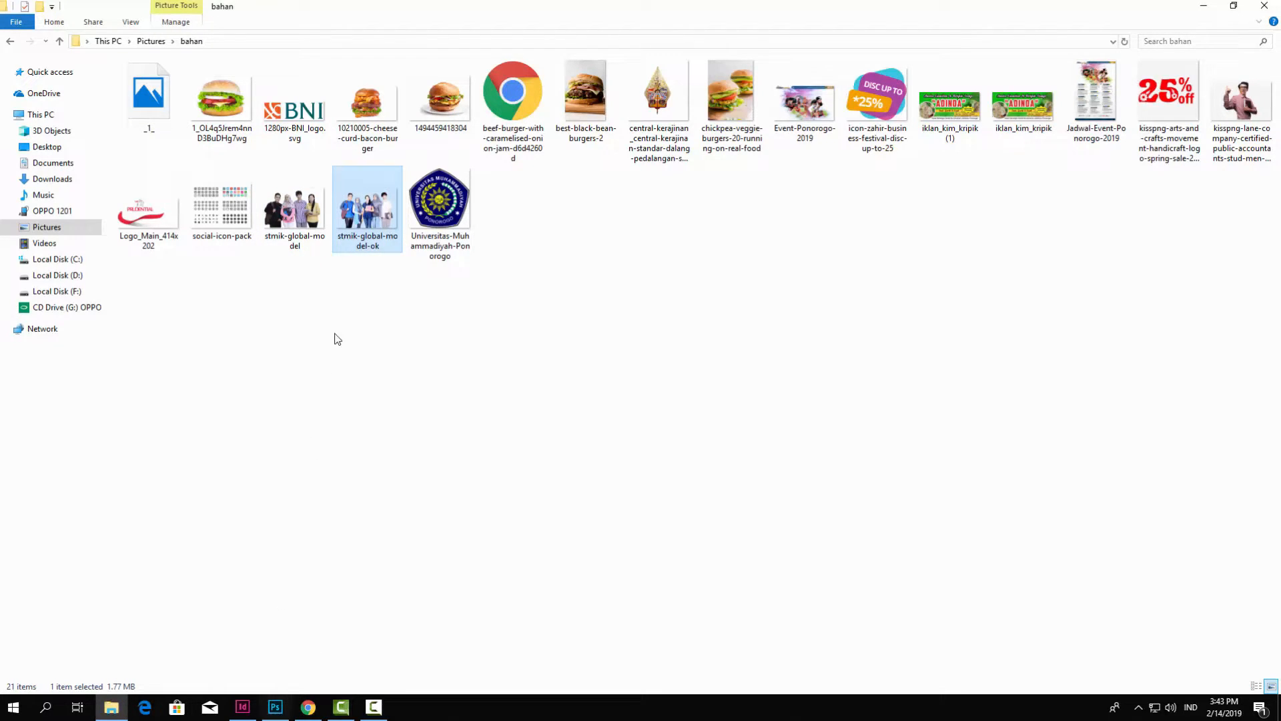
left_click_drag(356, 320, 317, 54)
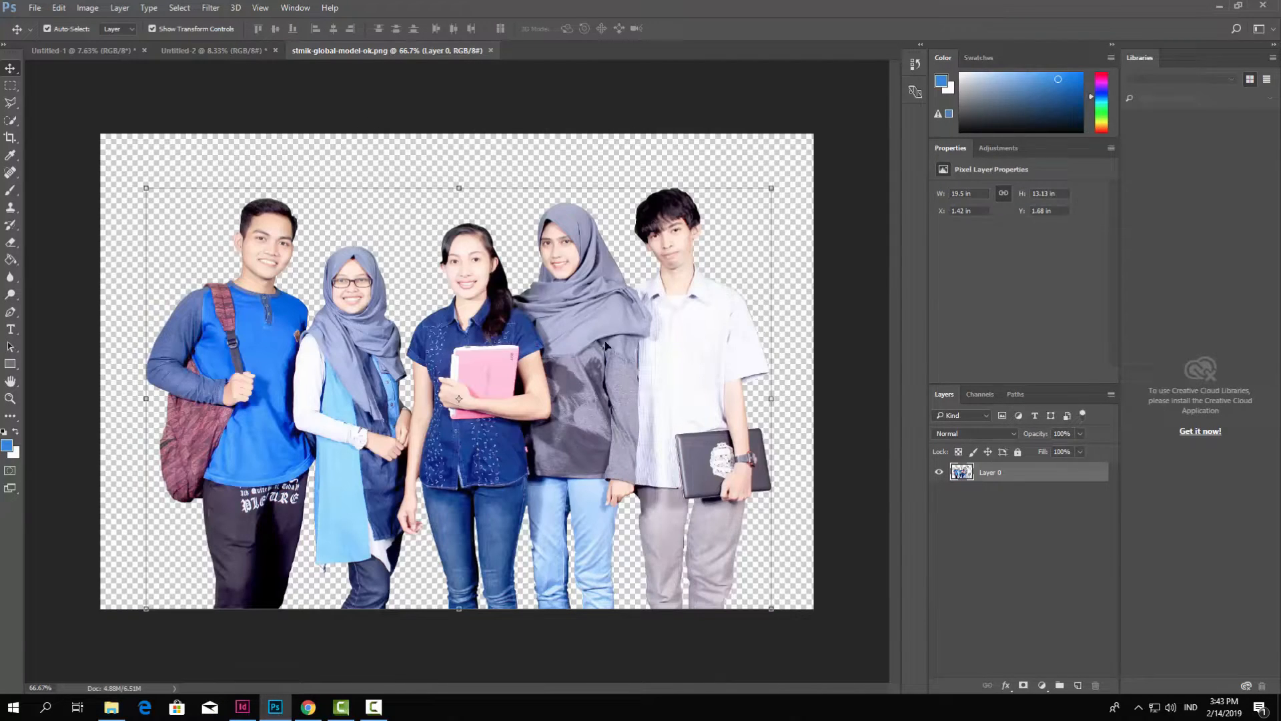
left_click_drag(591, 477, 351, 354)
left_click_drag(234, 53, 419, 291)
- Scale the students to about 267.5% at the banner's lower left, X 1.2 in, Y 11.73 in, and place their layer beneath the blue strip
left_click_drag(389, 336, 297, 384)
left_click_drag(326, 338, 343, 327)
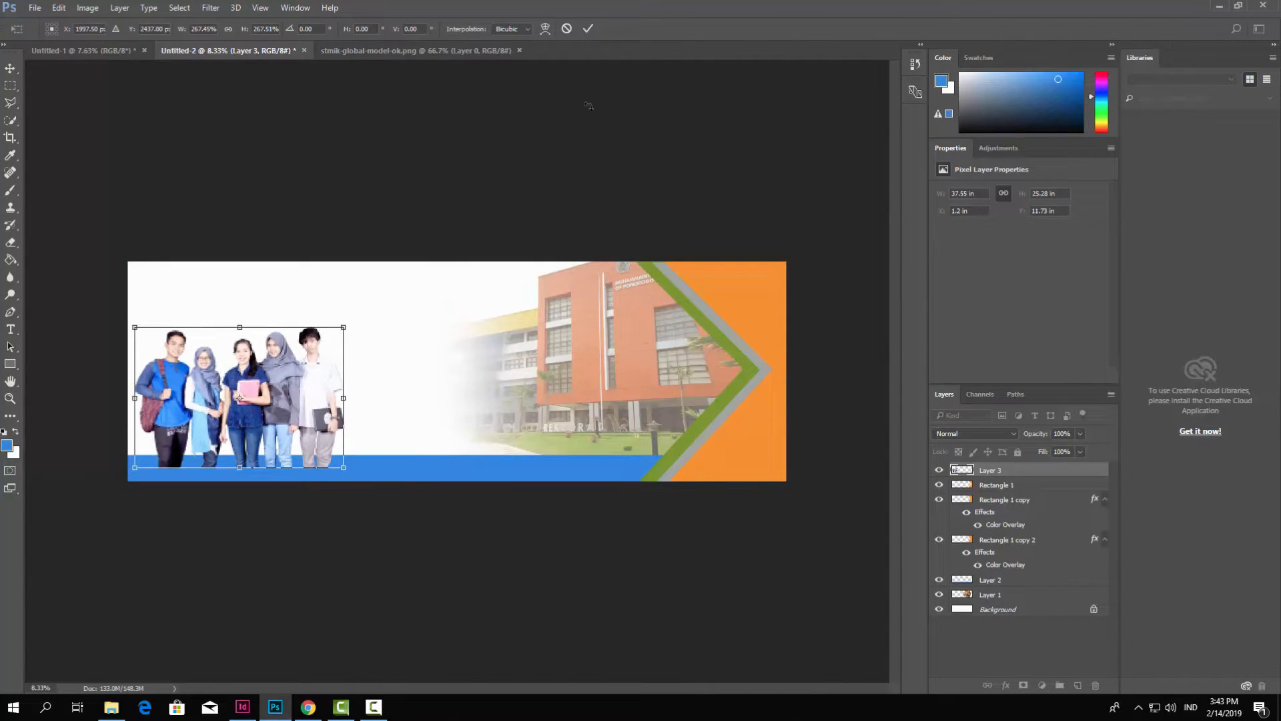
left_click(588, 28)
left_click(265, 377)
left_click_drag(1019, 475, 1015, 584)
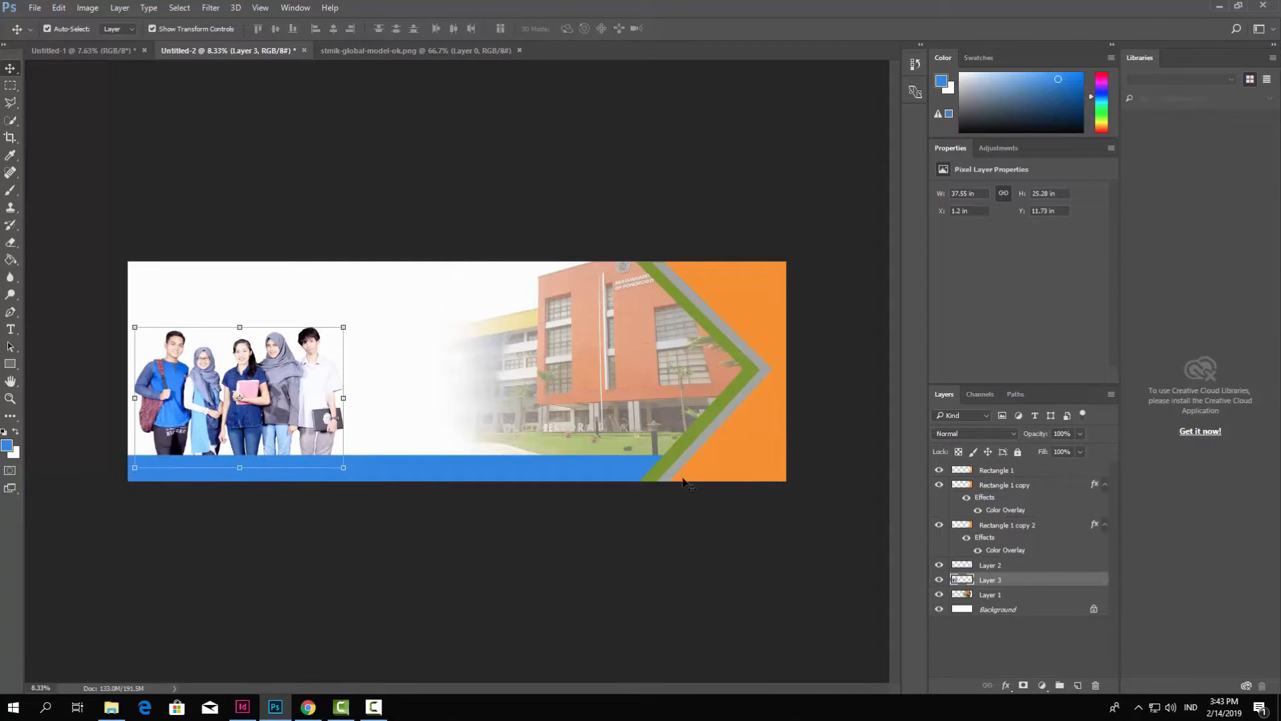
left_click(407, 180)
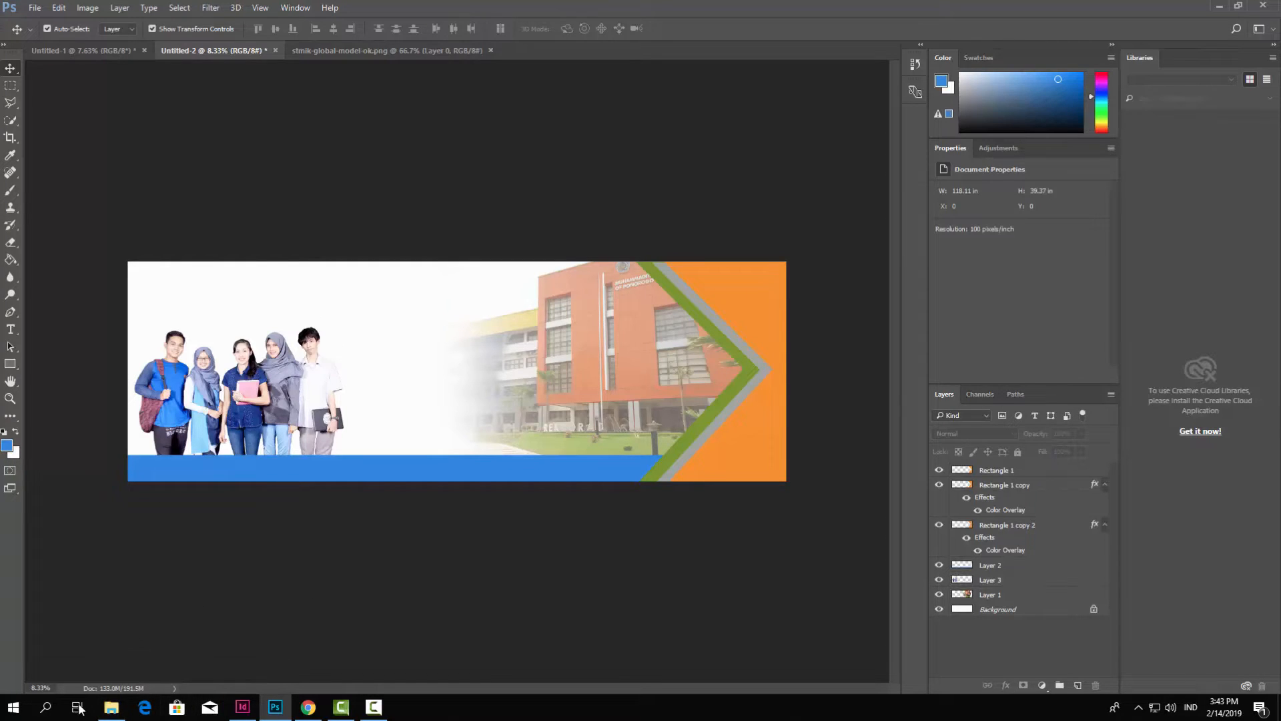
- Open the Universitas-Muhammadiyah-Ponorogo logo from the bahan folder as a new document in Photoshop
left_click(111, 706)
left_click_drag(440, 203, 433, 240)
left_click_drag(534, 57, 533, 49)
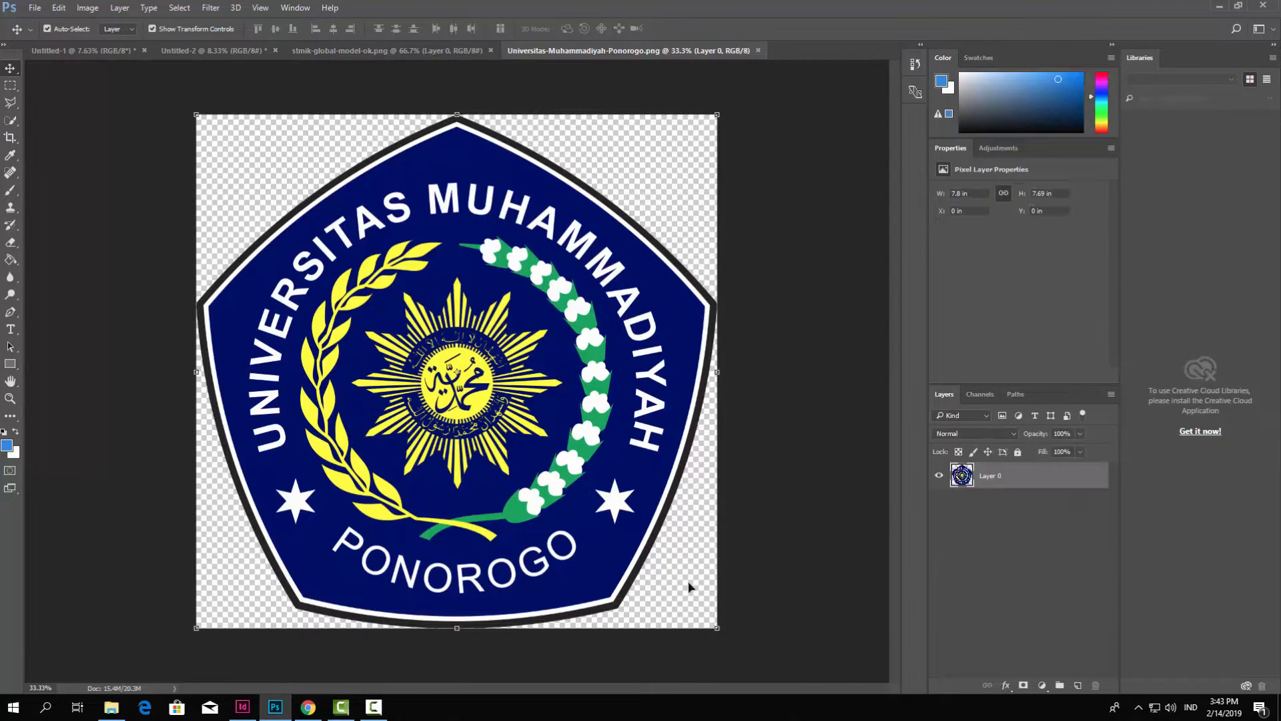
- Scale the university logo to about 50% in its own document and copy it into Untitled-2 at the banner's upper-left corner
left_click_drag(435, 395, 435, 395)
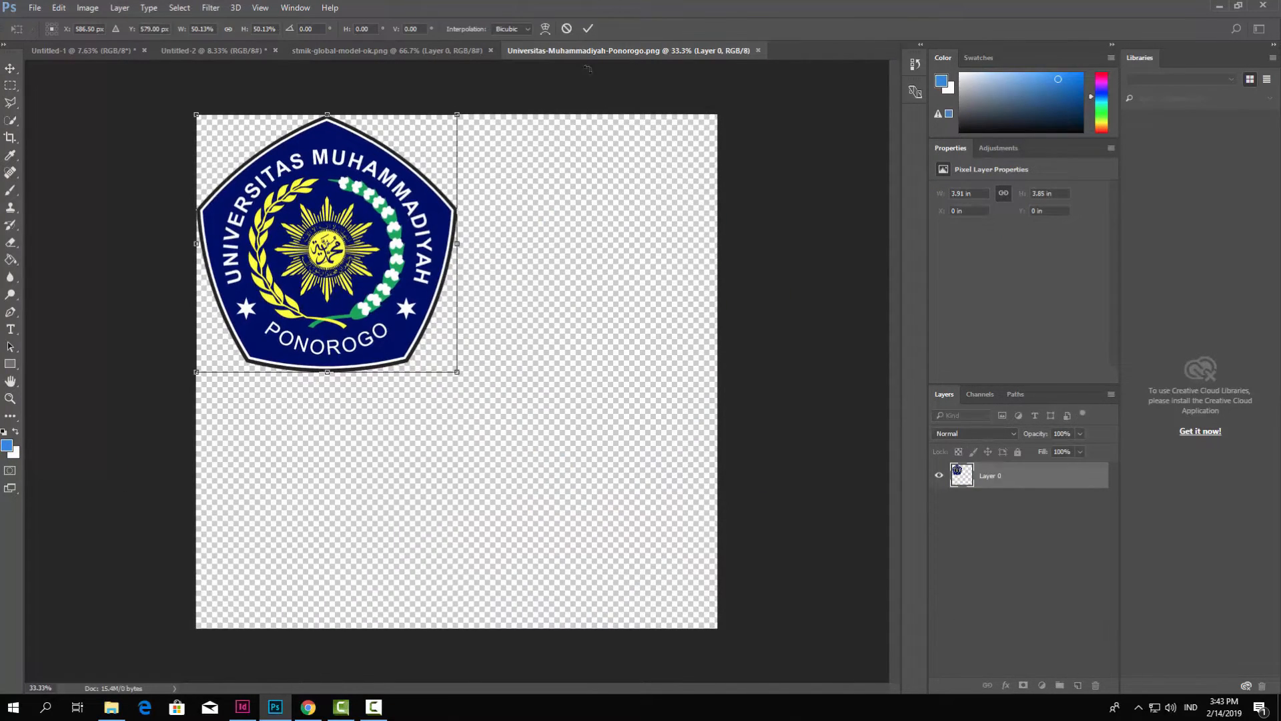
left_click(591, 32)
left_click(771, 143)
left_click_drag(366, 261, 226, 229)
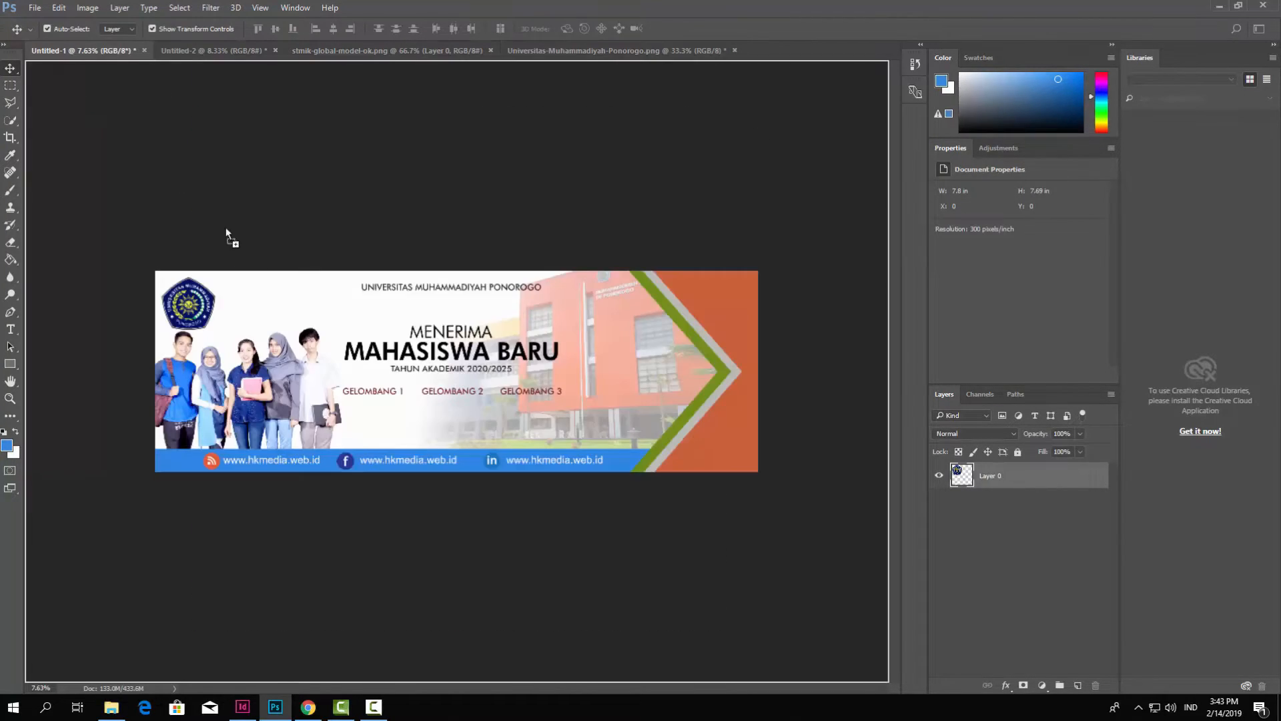
left_click_drag(329, 241, 157, 291)
- Scale the copied logo to about 69%, roughly 8.11 in wide, at X 1.2 in, Y 1.33 in
key("ctrl+t")
key("ctrl+z")
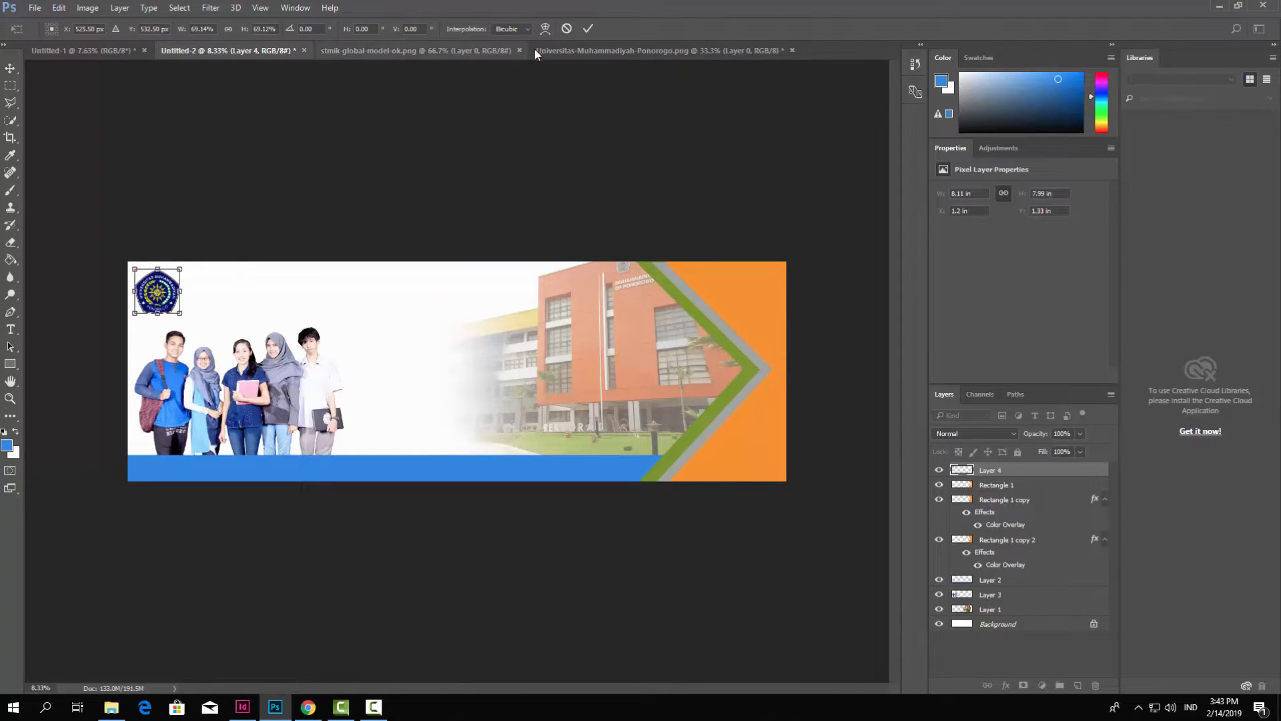
left_click(589, 29)
left_click(200, 288)
- Enlarge the logo to about 116.8% from its upper-left corner, making it roughly 9.47 in wide
scroll(99, 319, "up", 5)
scroll(94, 319, "up", 3)
left_click(85, 256)
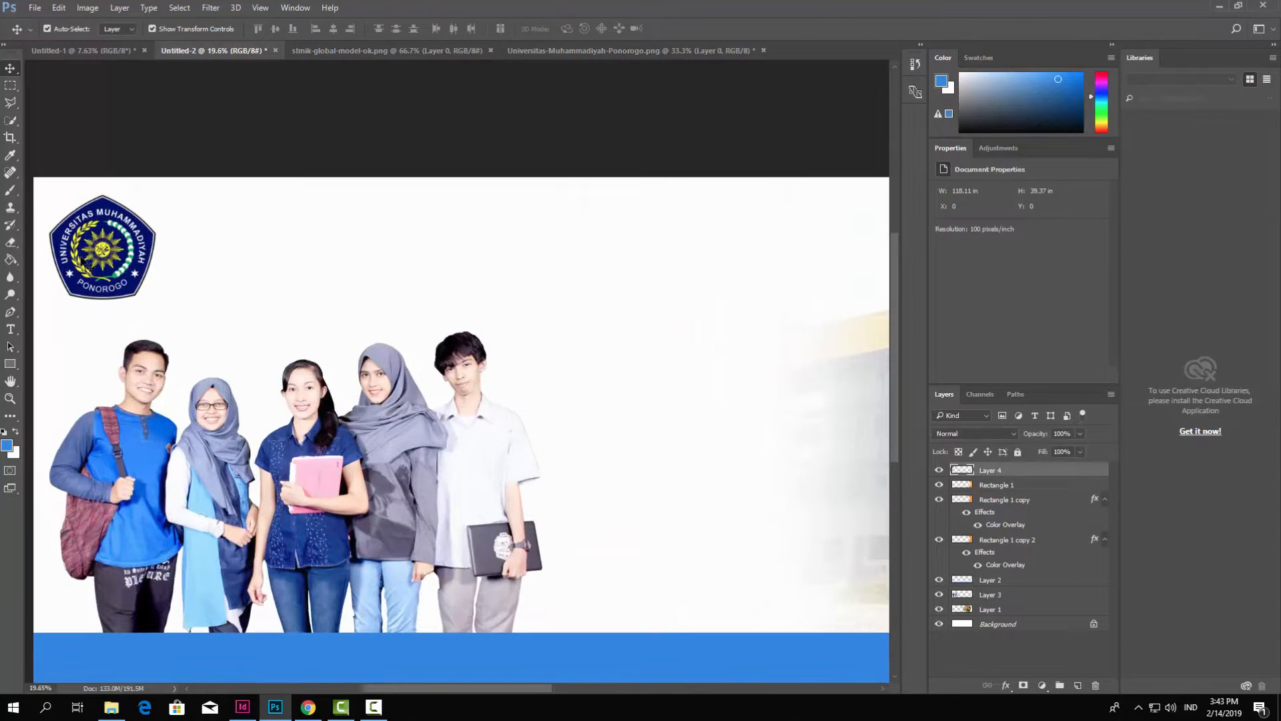
key("ctrl+t")
left_click_drag(156, 300, 174, 317)
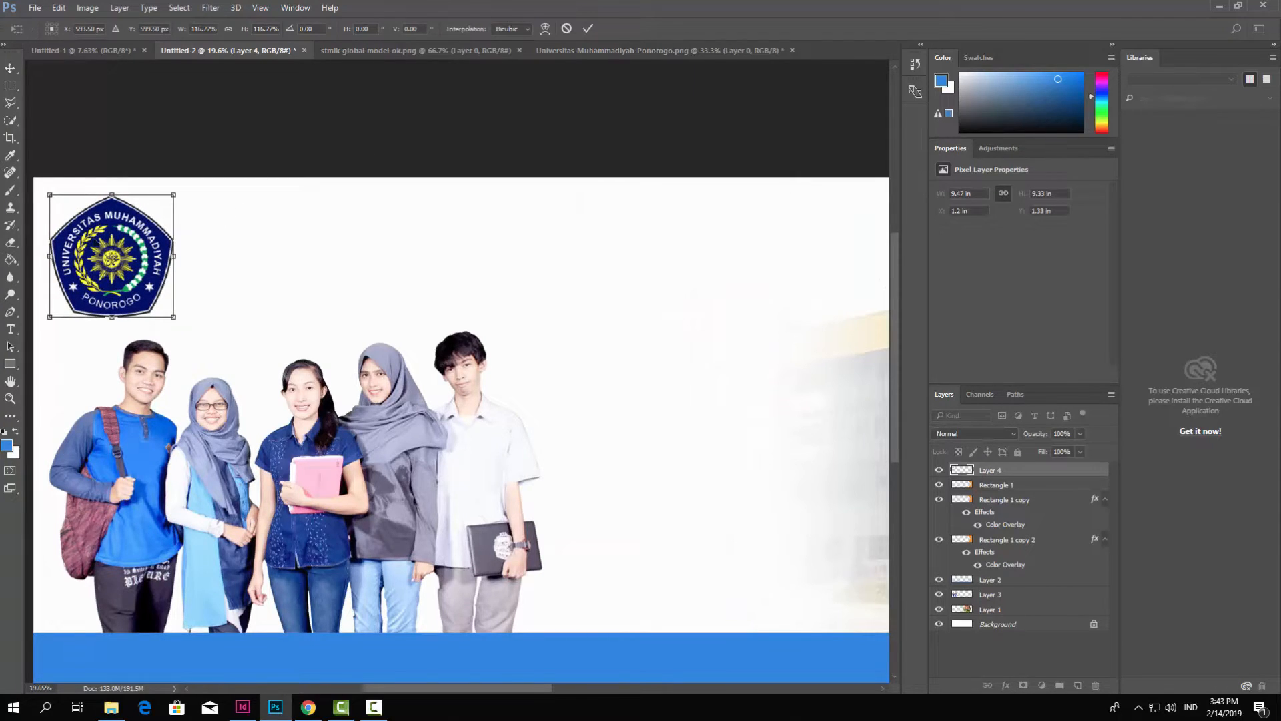
left_click(588, 28)
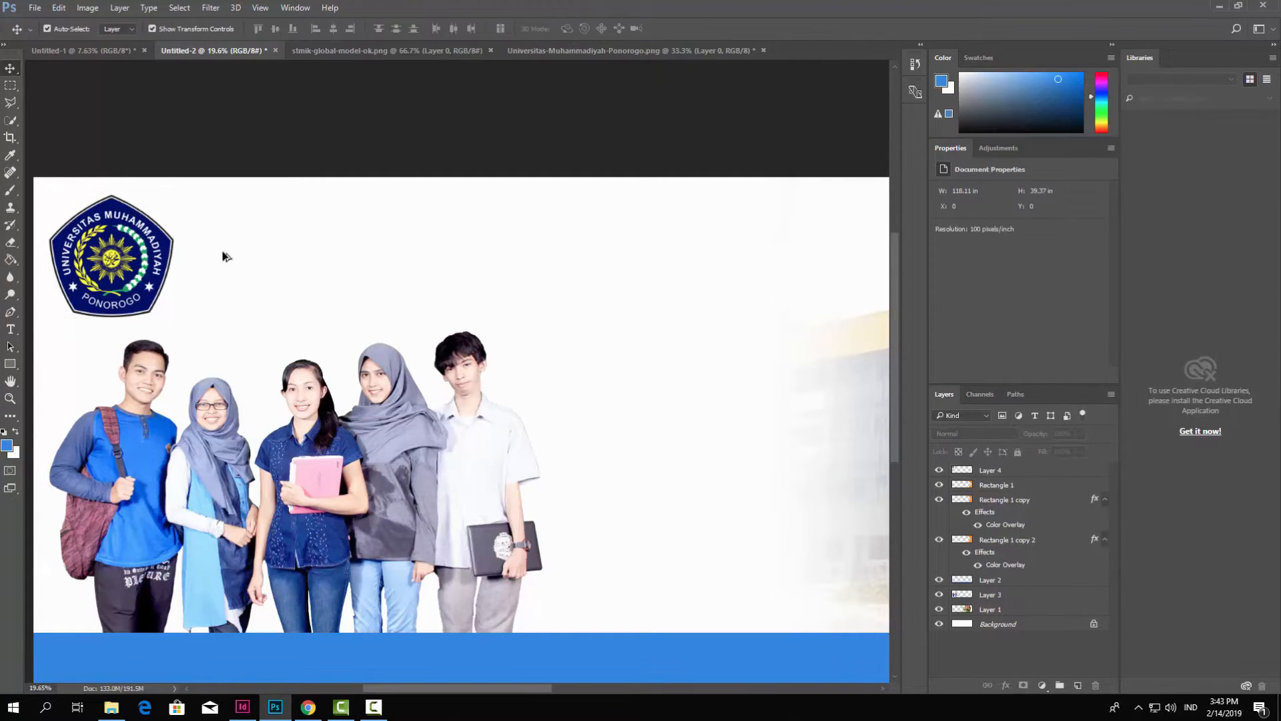
- Add the text UNIVERSITAS MUHAMMADIYAH PONOROGO to the white area in near-black #0a0a0a at 36 pt Arial
scroll(220, 248, "down", 3)
scroll(220, 248, "down", 1)
scroll(335, 271, "down", 1)
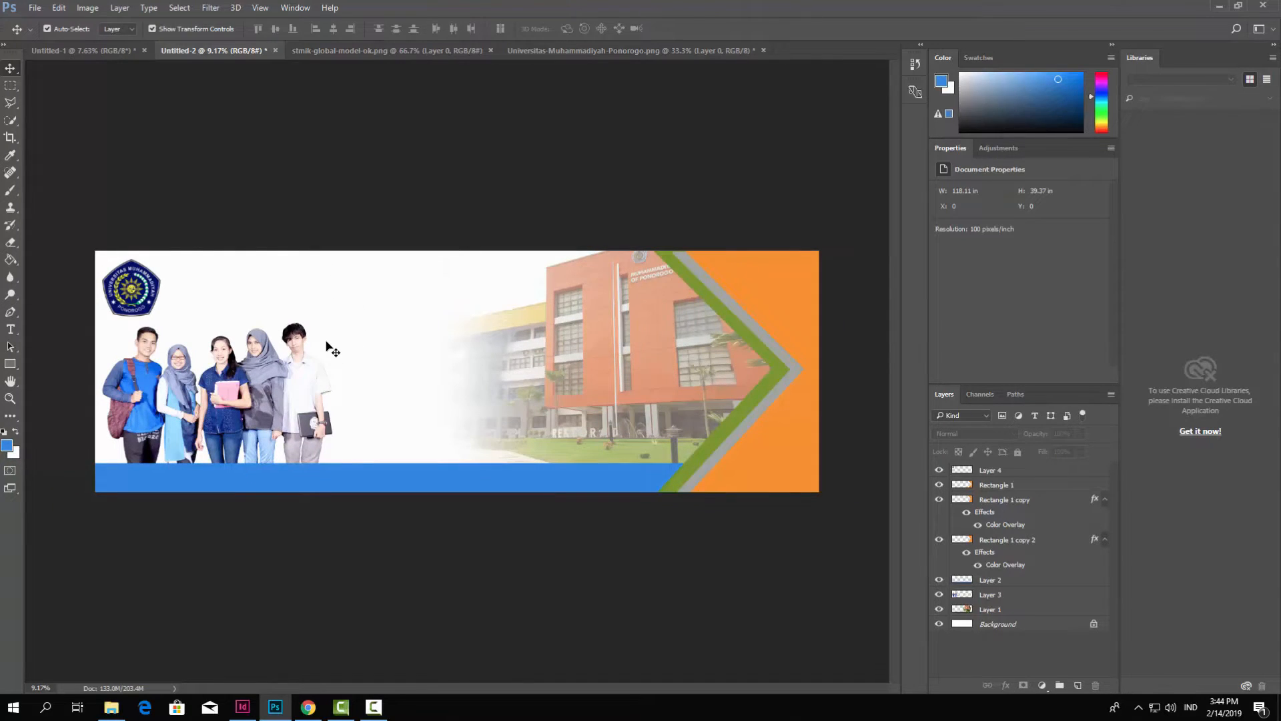
left_click(10, 330)
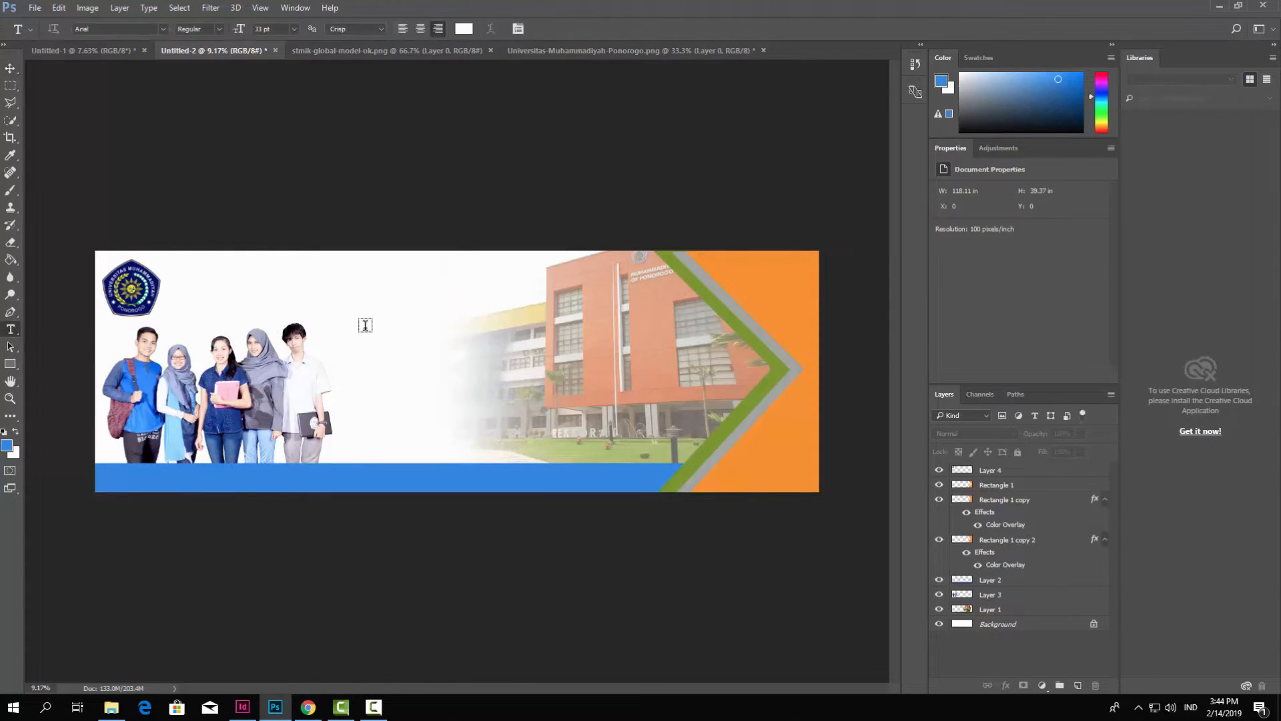
left_click(382, 293)
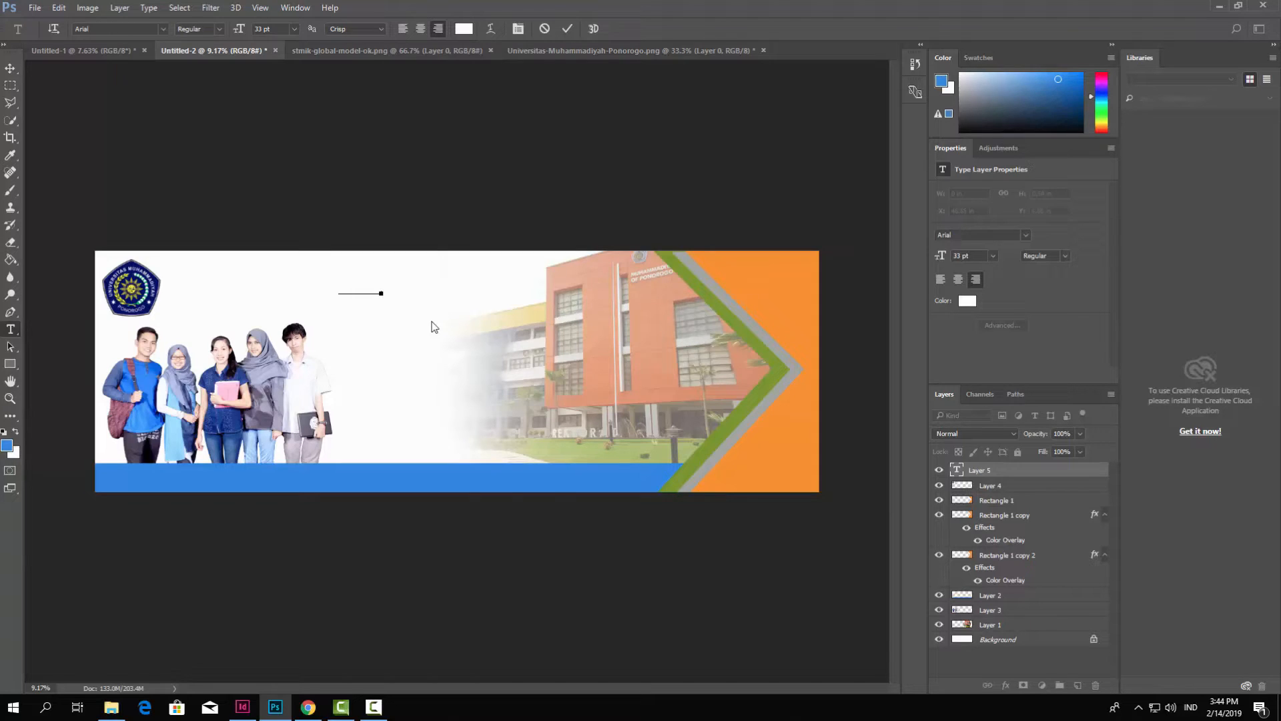
key("ctrl+a")
left_click(464, 29)
left_click_drag(267, 502, 259, 526)
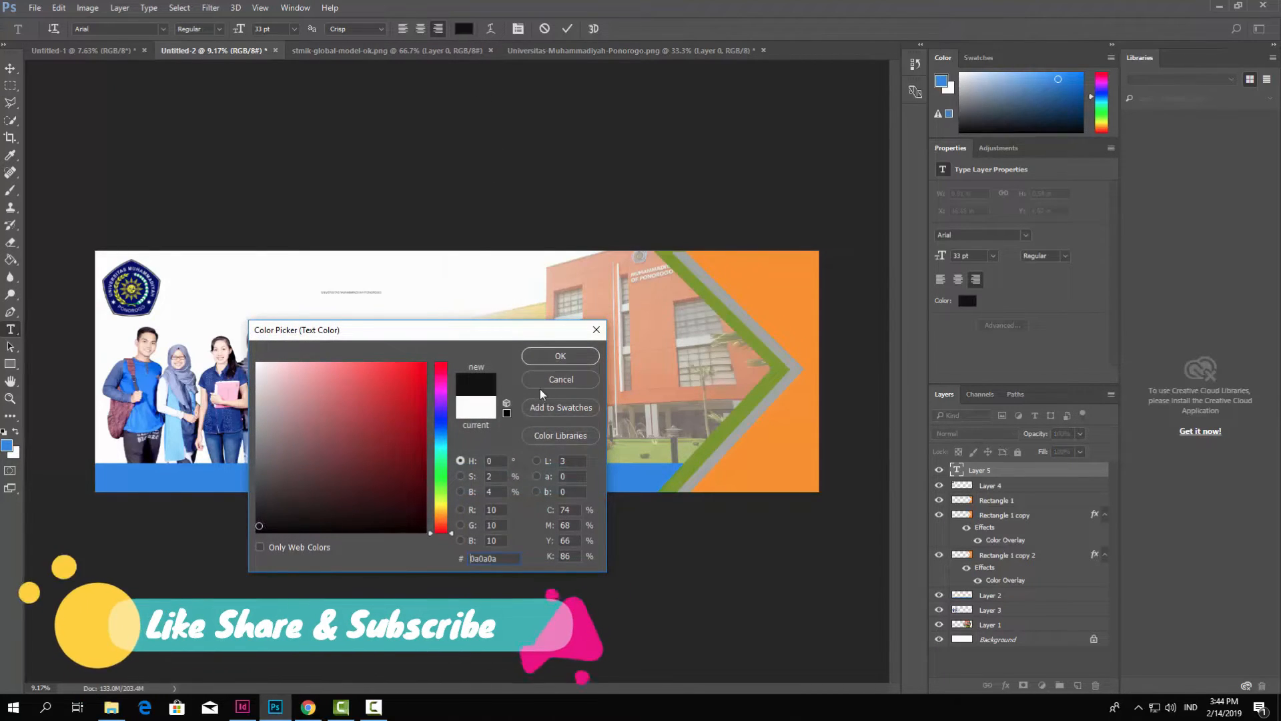
left_click(561, 356)
left_click(294, 29)
left_click(293, 227)
left_click(567, 29)
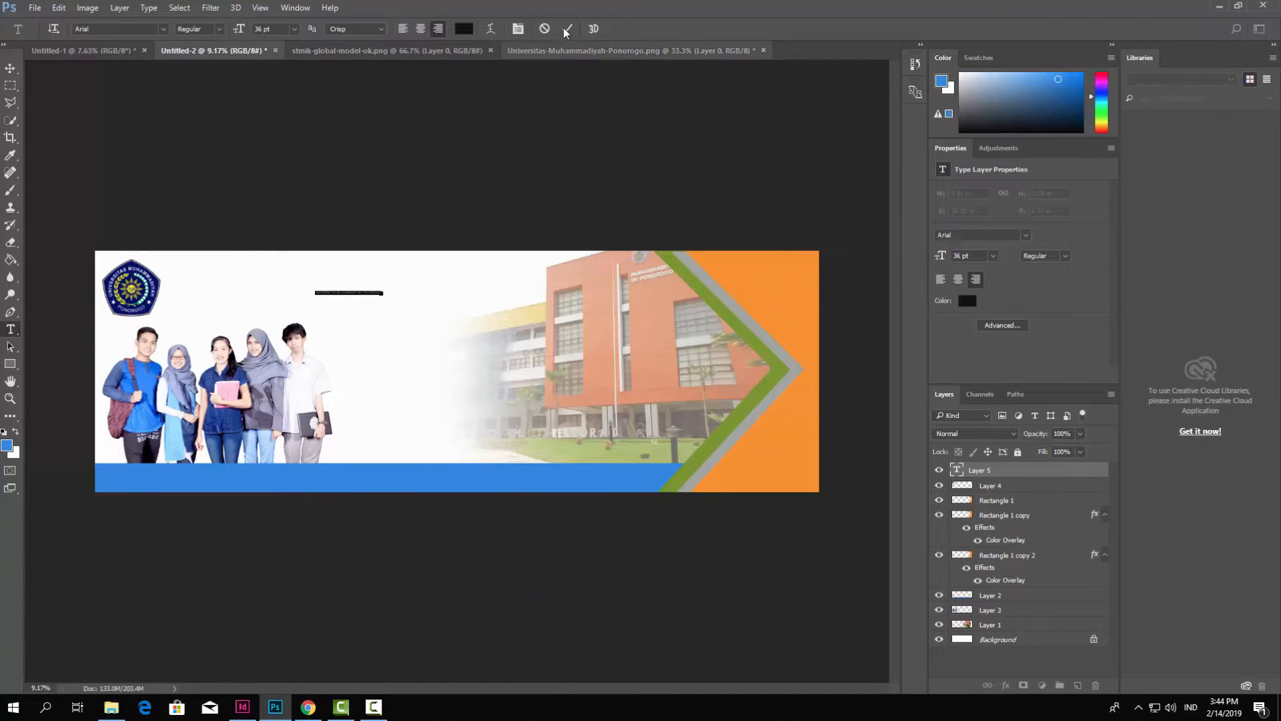
- Scale the university name to about 341% and move it up near the banner's upper edge, at Y 2.72 in
left_click(10, 68)
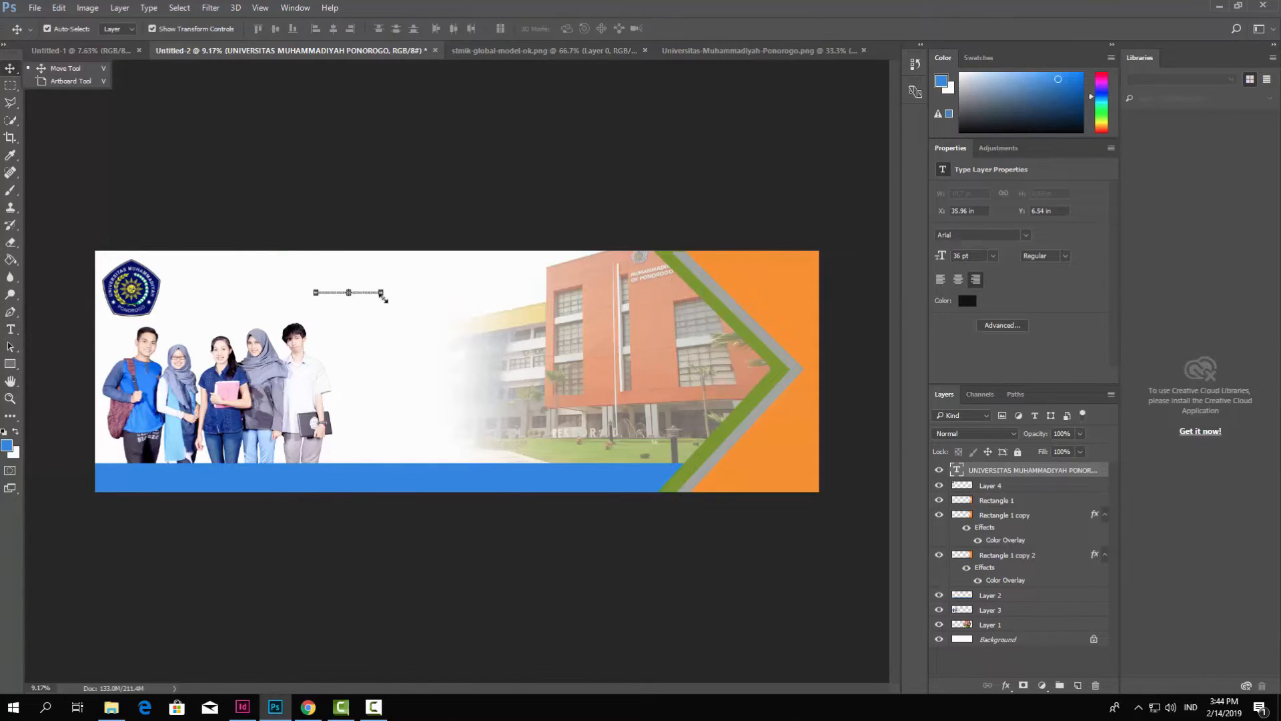
left_click_drag(384, 295, 537, 357)
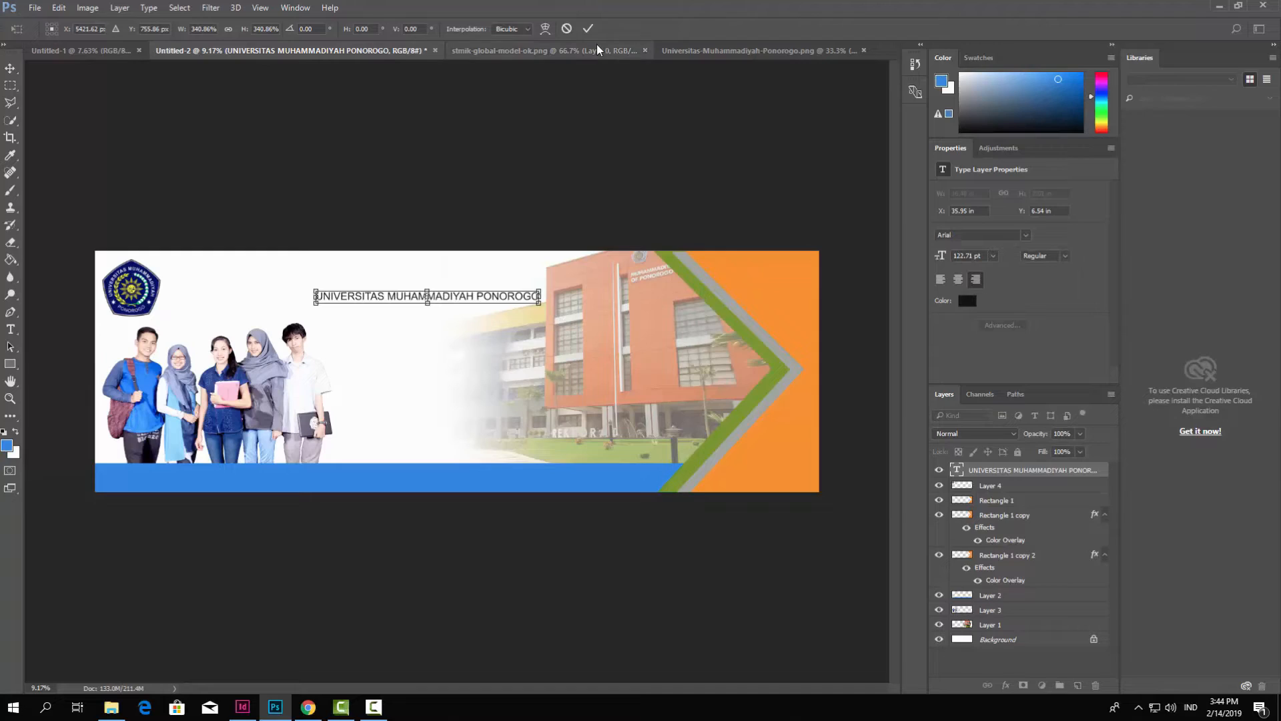
left_click(588, 28)
left_click_drag(474, 296, 474, 272)
left_click(275, 206)
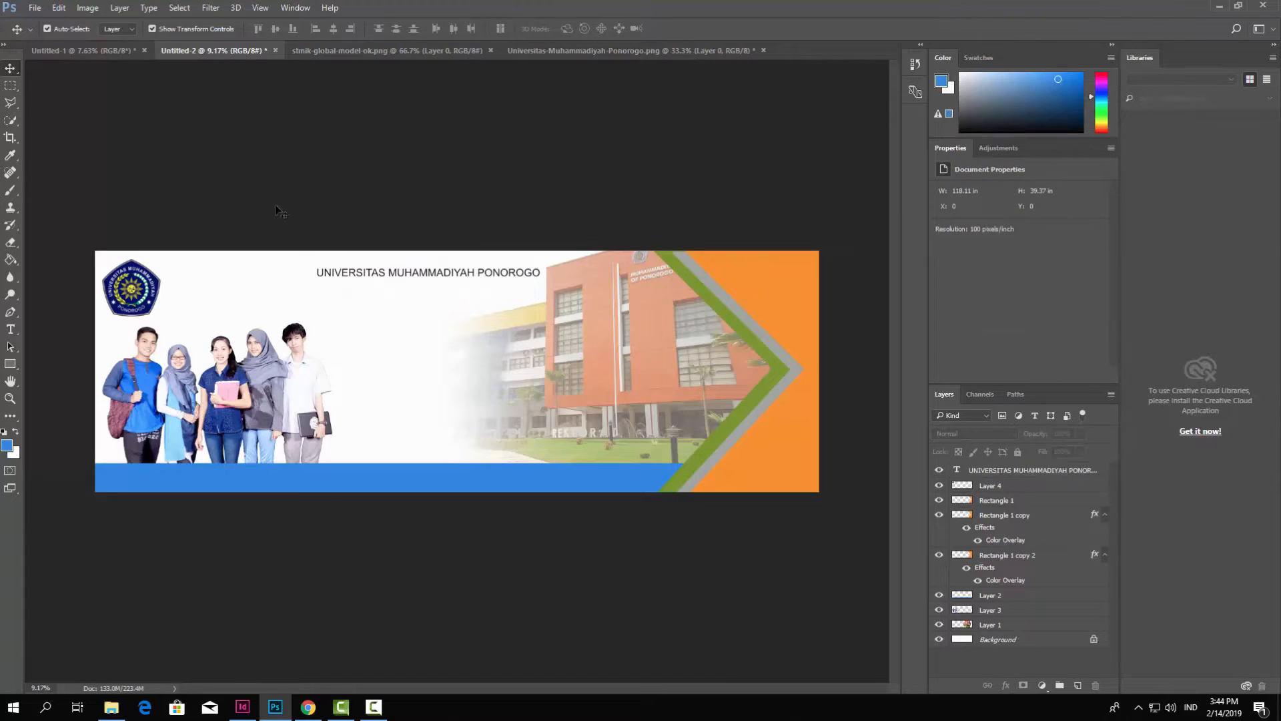
- Add the text MENERIMA below the university name and set its size to 72 pt
left_click(12, 330)
left_click(387, 311)
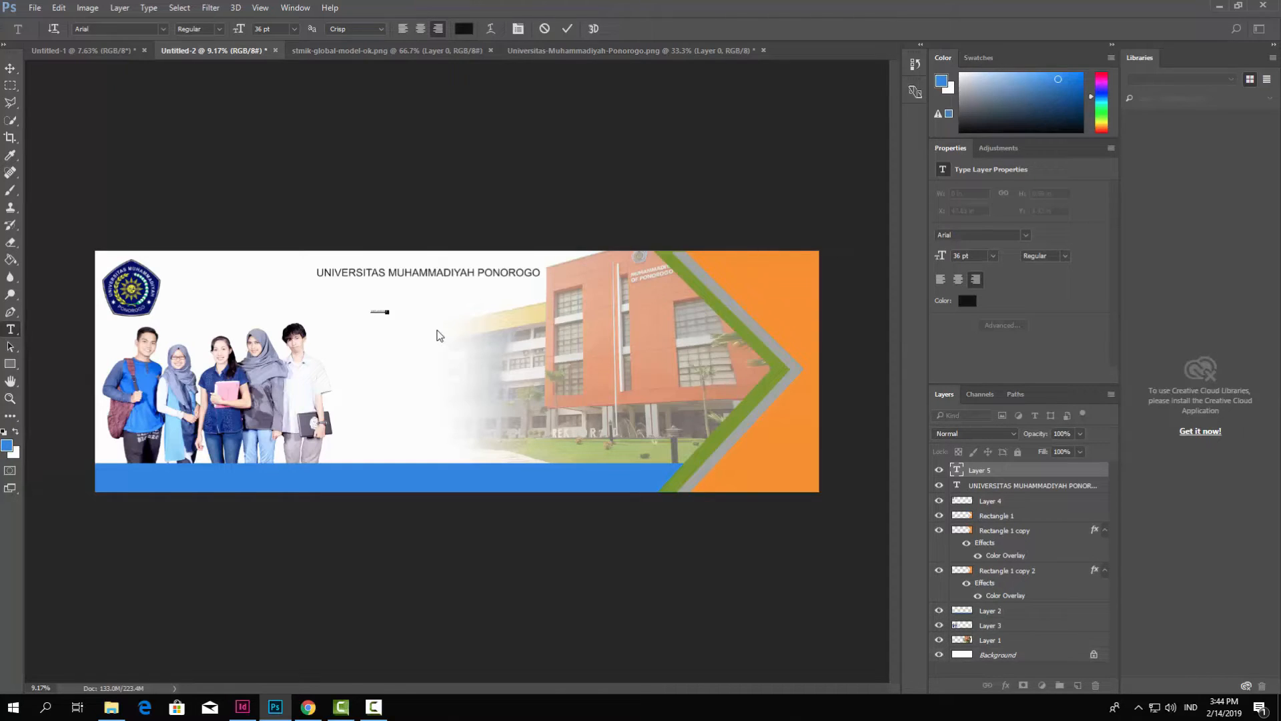
key("ctrl")
left_click(294, 30)
left_click(287, 275)
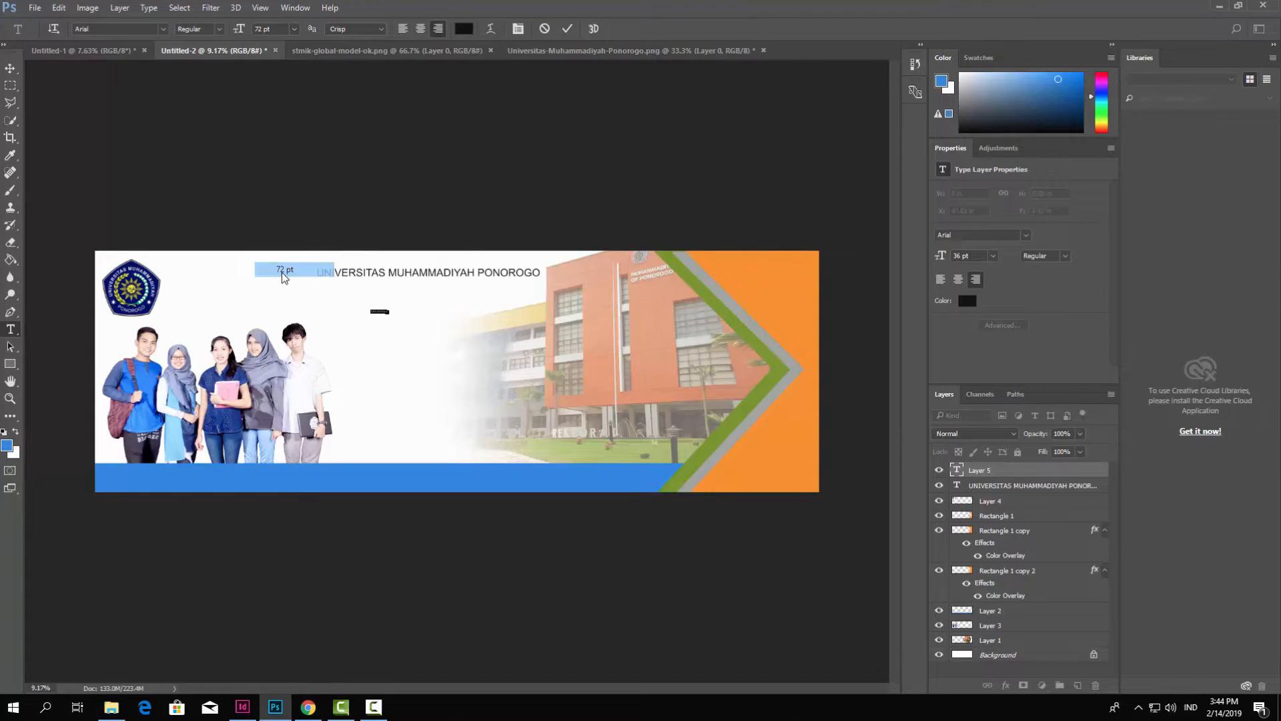
left_click(569, 29)
- Scale the MENERIMA text up proportionally from its upper-left corner to about 252.57 pt
left_click(16, 78)
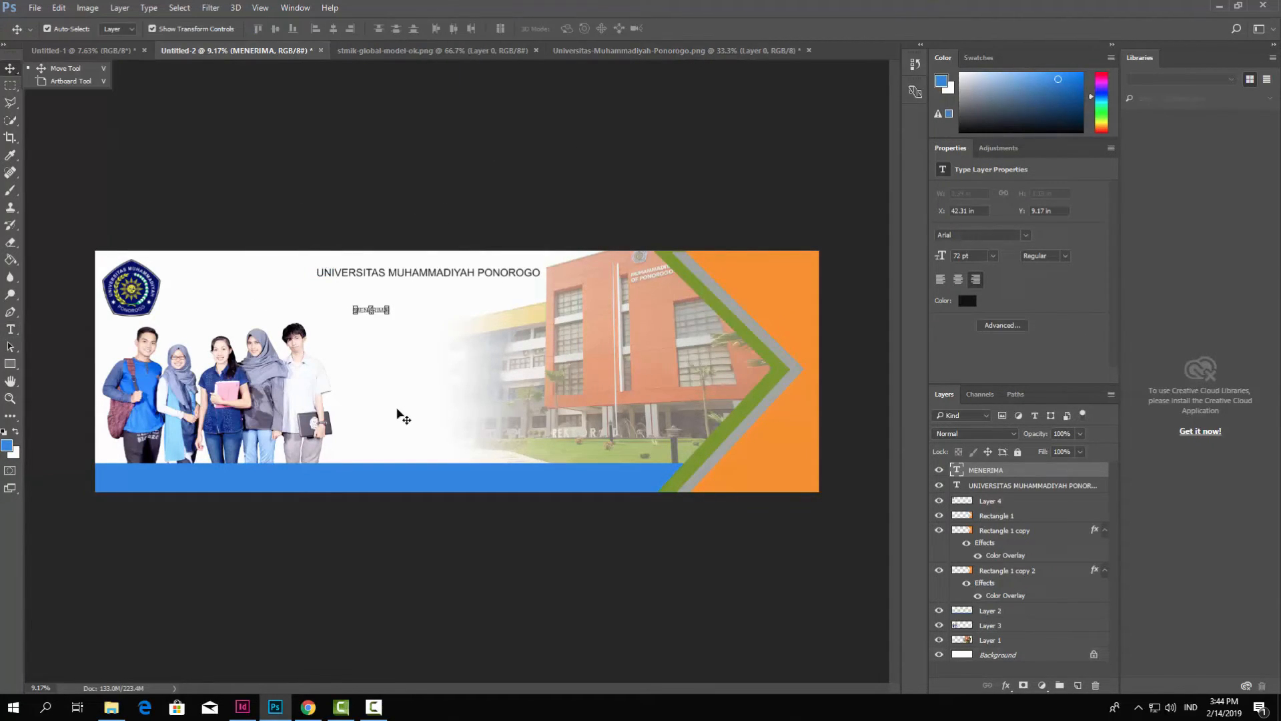
scroll(387, 311, "up", 3)
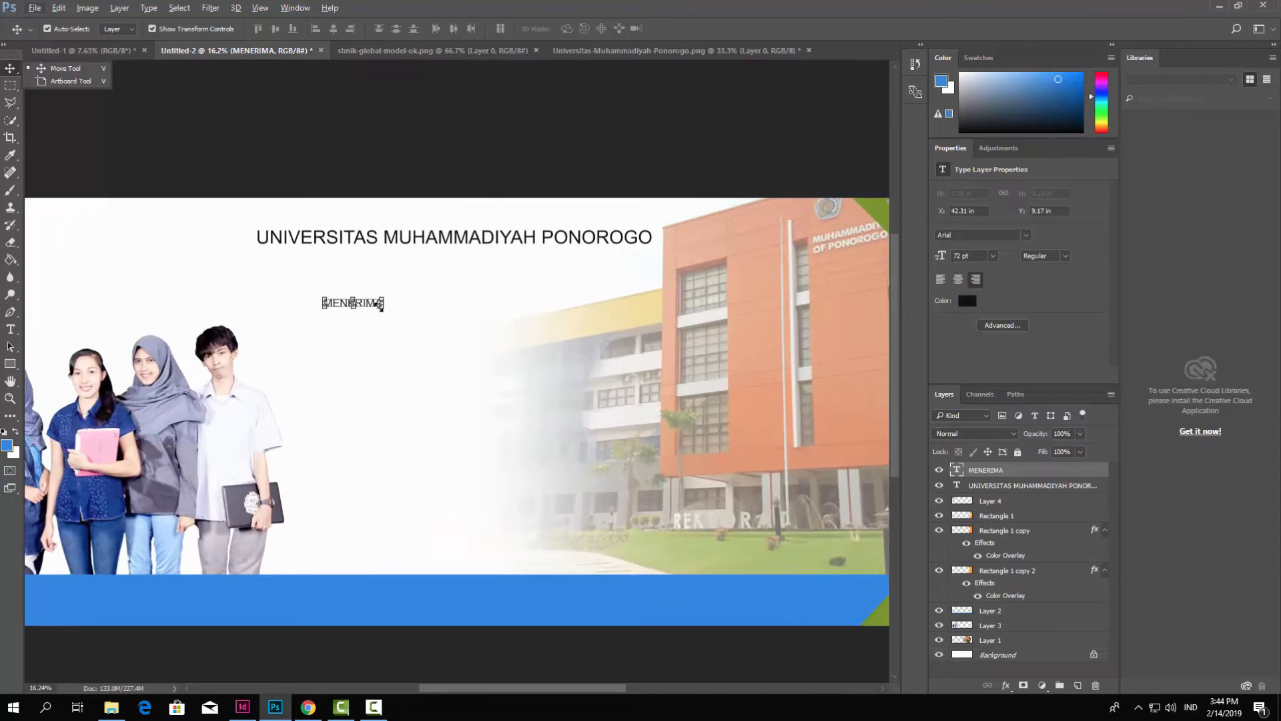
left_click_drag(382, 304, 416, 324)
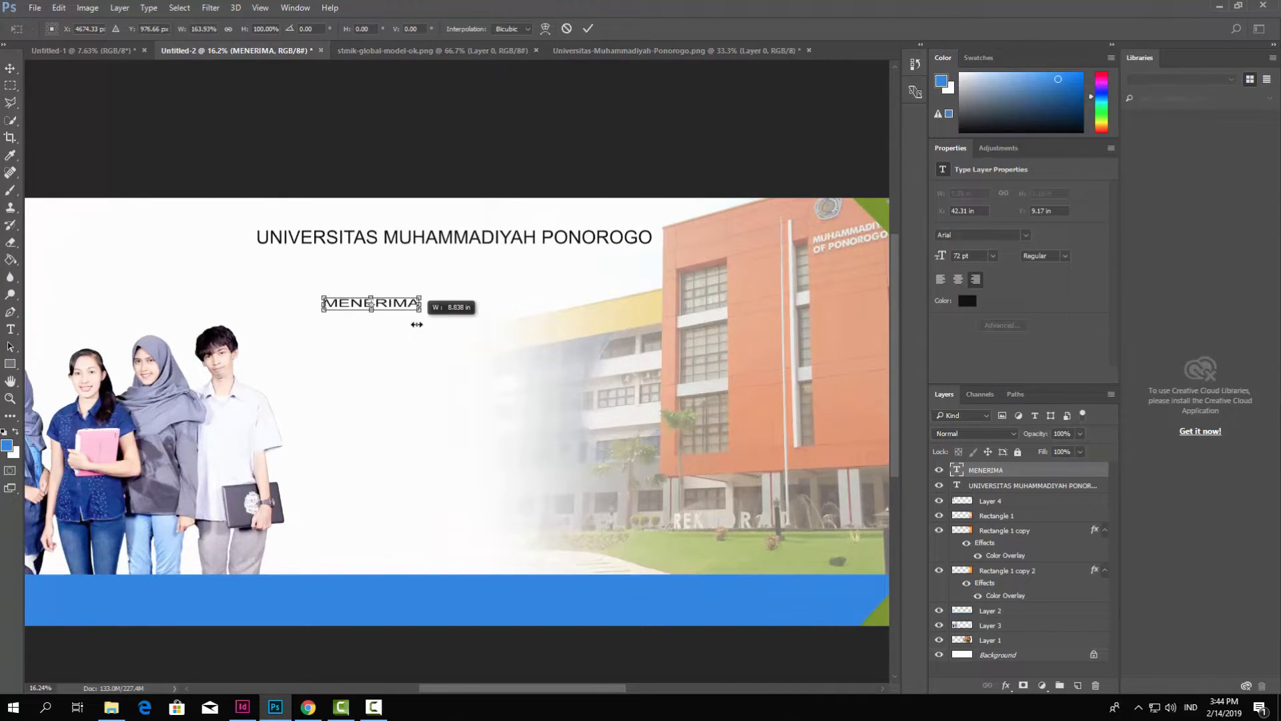
key("ctrl+z")
left_click_drag(383, 311, 528, 355)
left_click(588, 28)
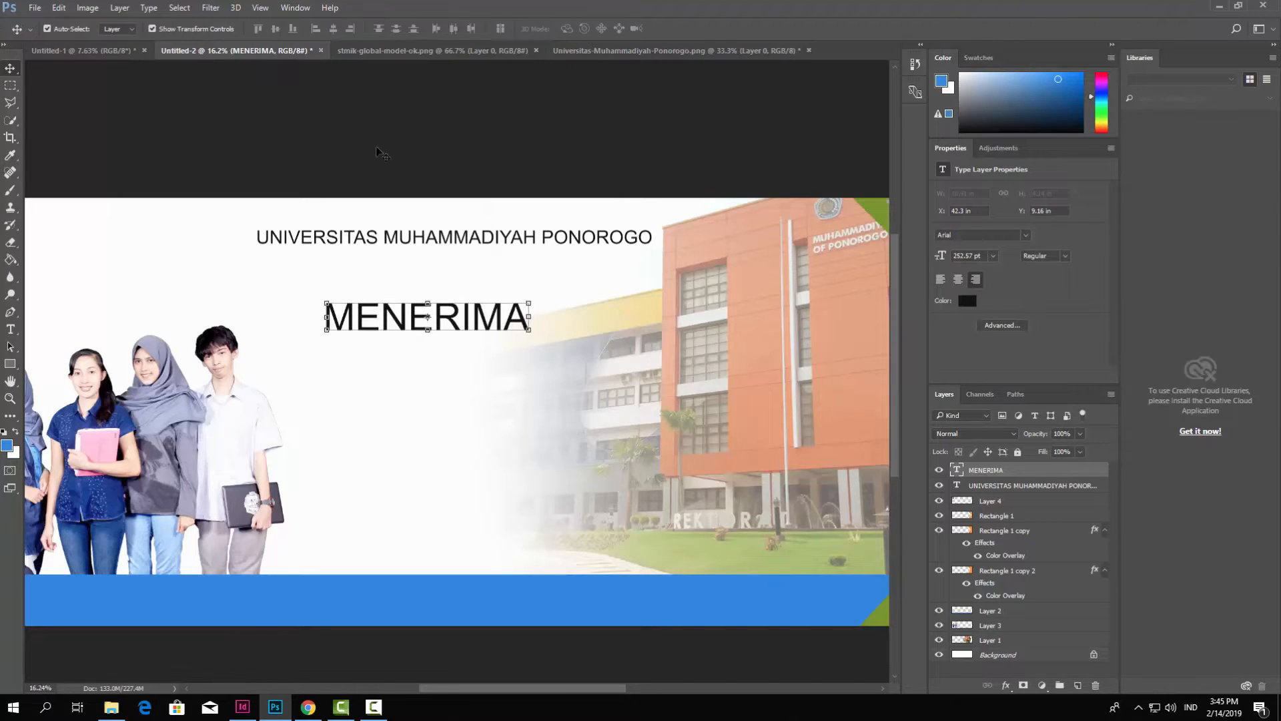
- Change the font of the MENERIMA text to Futura Bk BT
scroll(208, 219, "down", 1)
left_click(13, 330)
left_click(391, 277)
key("ctrl+a")
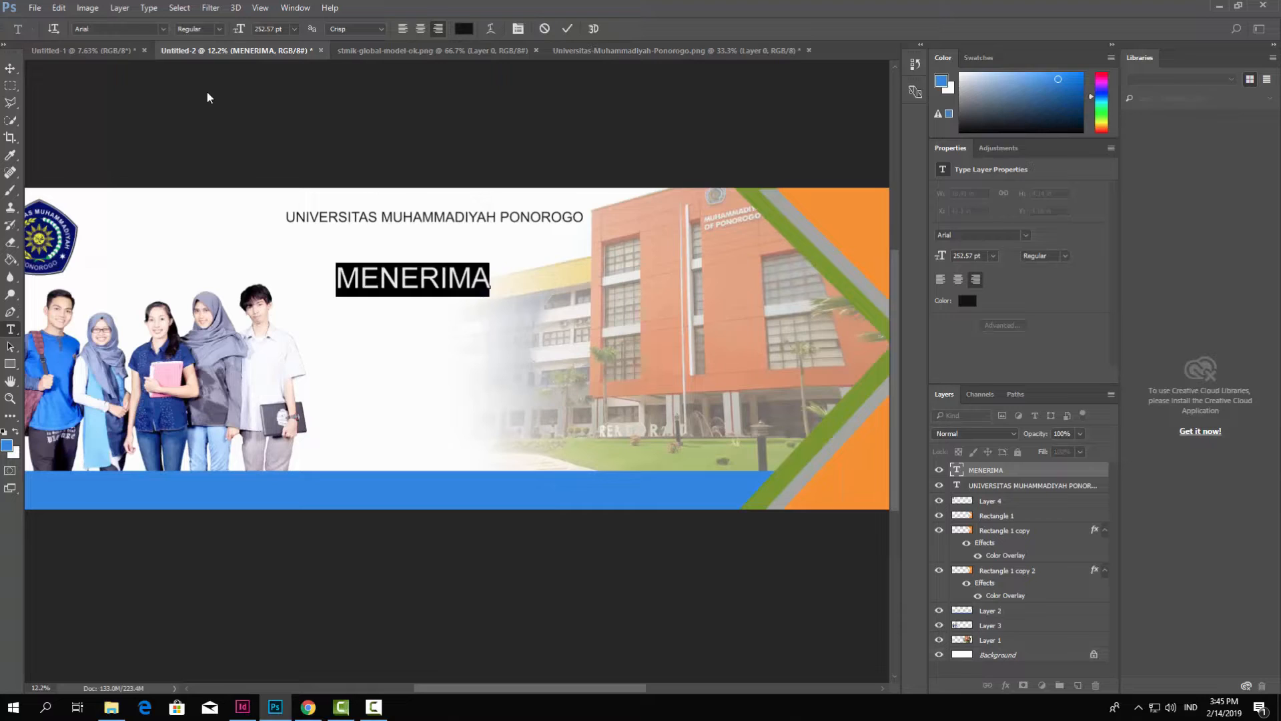
left_click(164, 29)
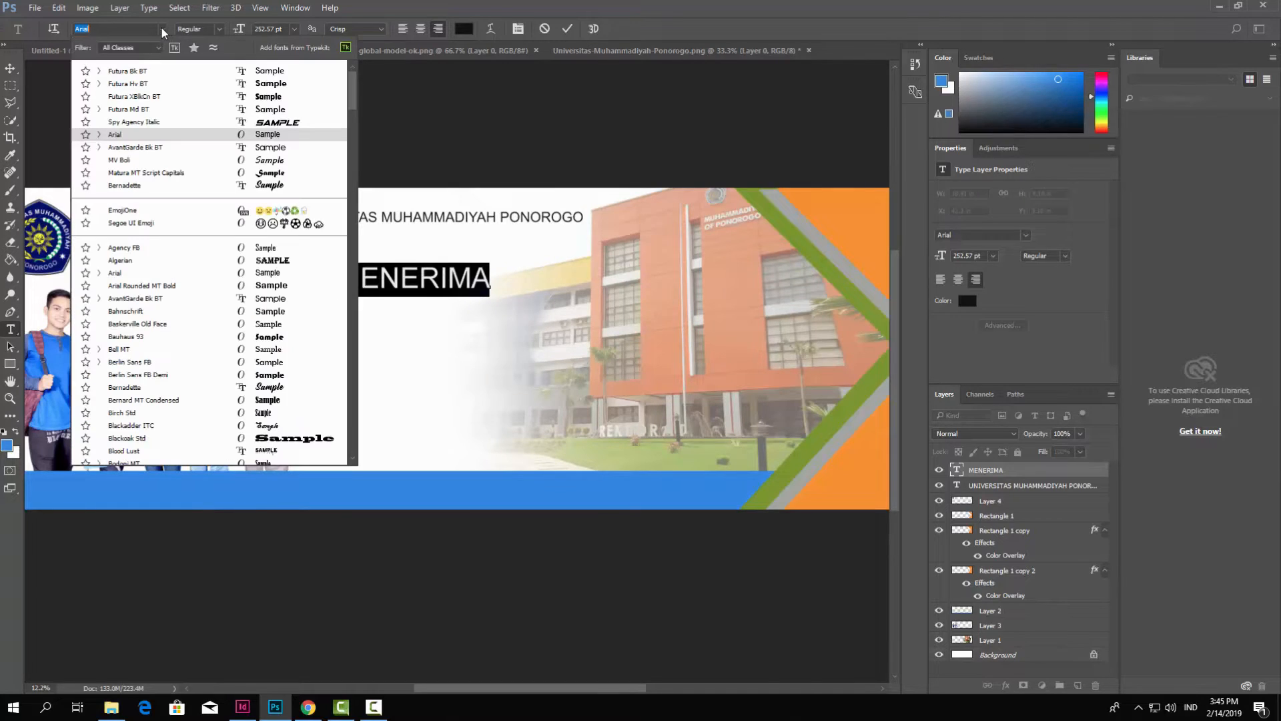
left_click(137, 71)
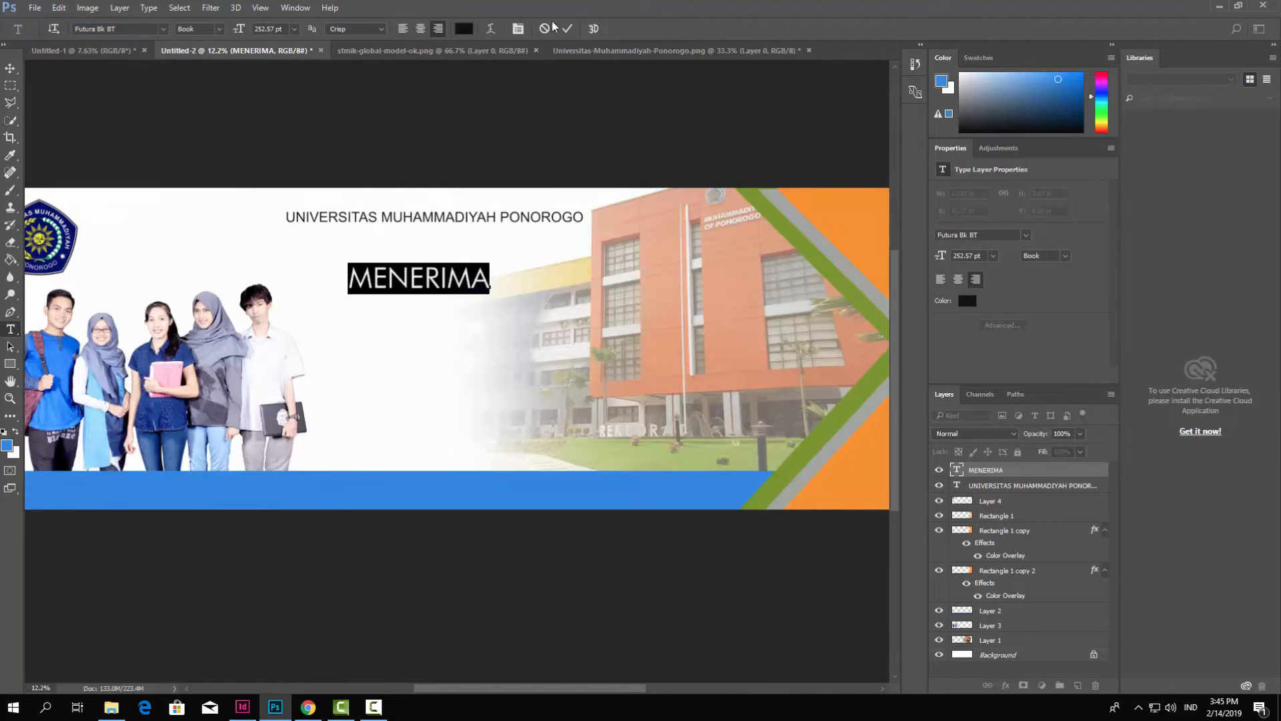
left_click(567, 30)
key("v")
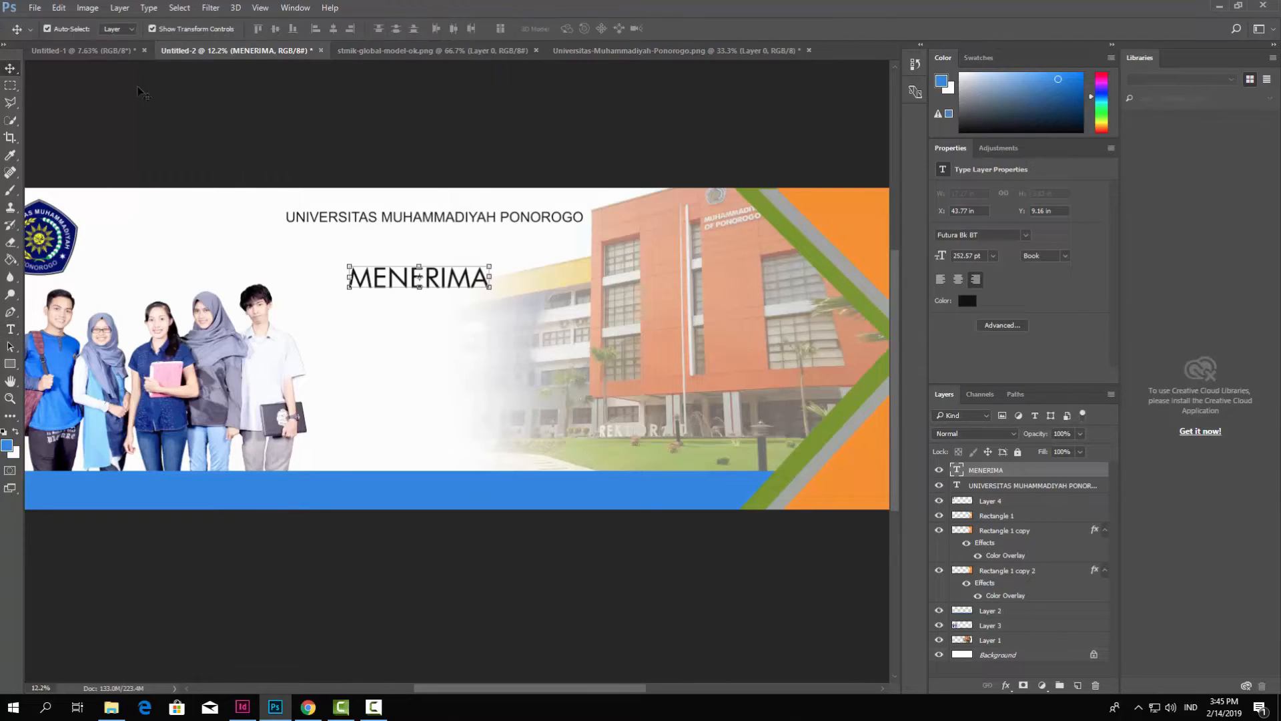
- Duplicate the MENERIMA text layer and place the copy directly beneath the original
right_click(460, 285)
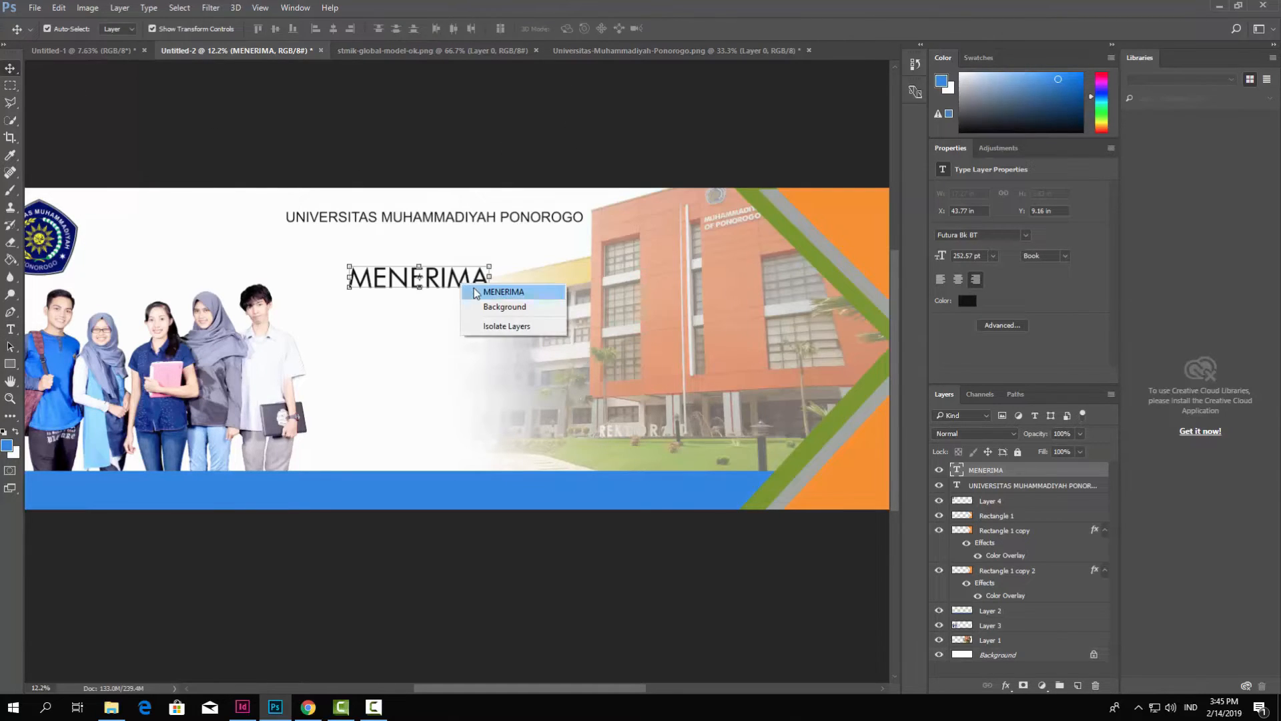
left_click(451, 279)
right_click(972, 470)
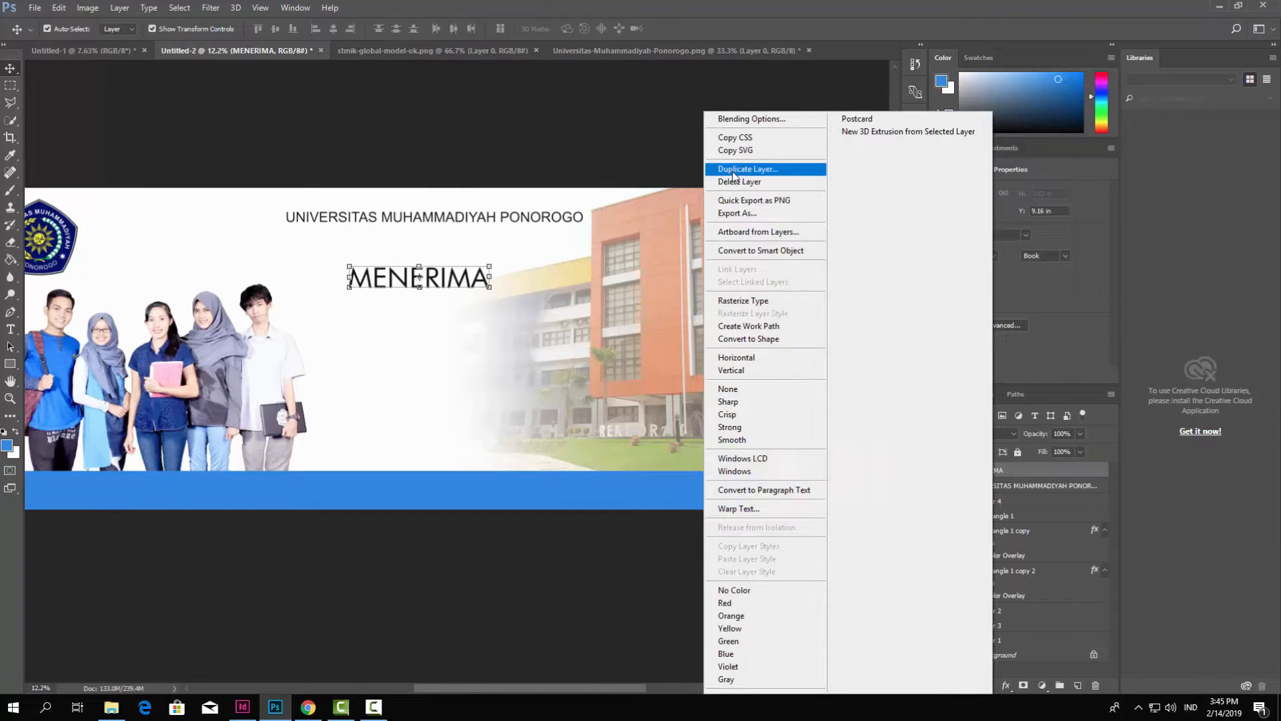
left_click(734, 170)
left_click(753, 215)
left_click_drag(452, 289, 454, 320)
- Replace the duplicated text with MAHASISWA BARU
left_click(11, 329)
double_click(374, 307)
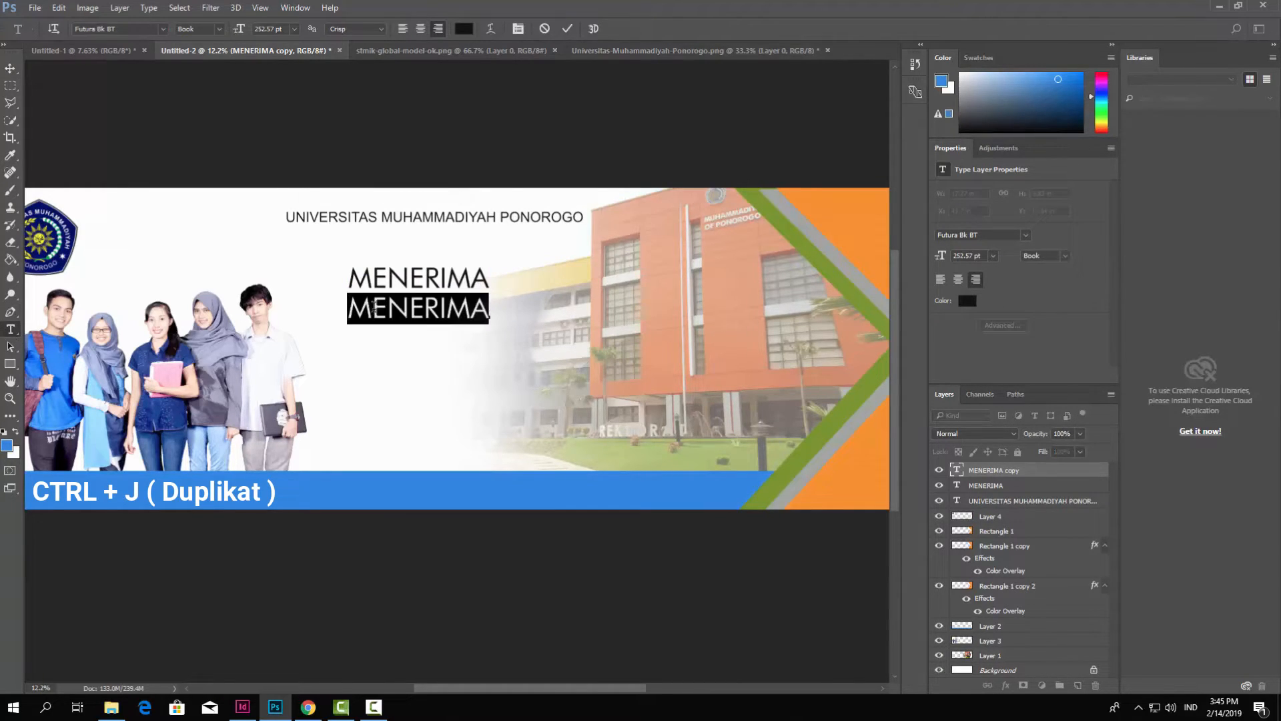
type("MAHASISW")
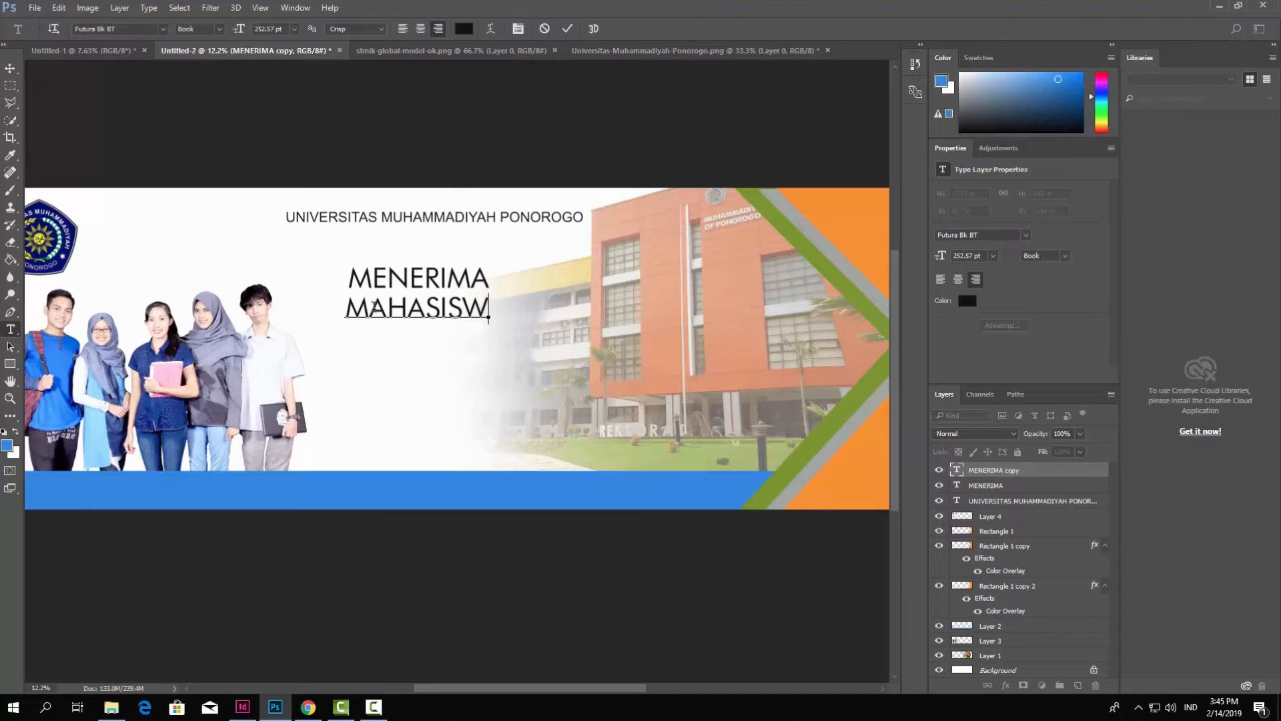
type("A BARU")
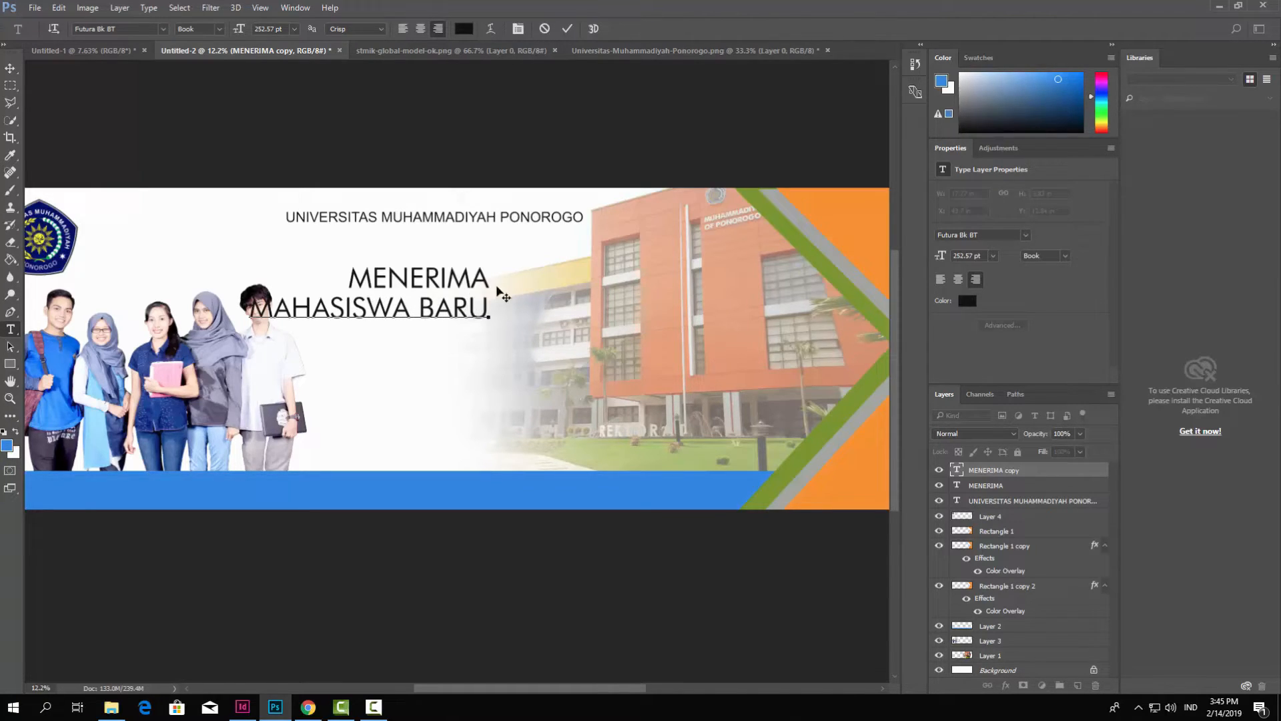
key("ctrl+Return")
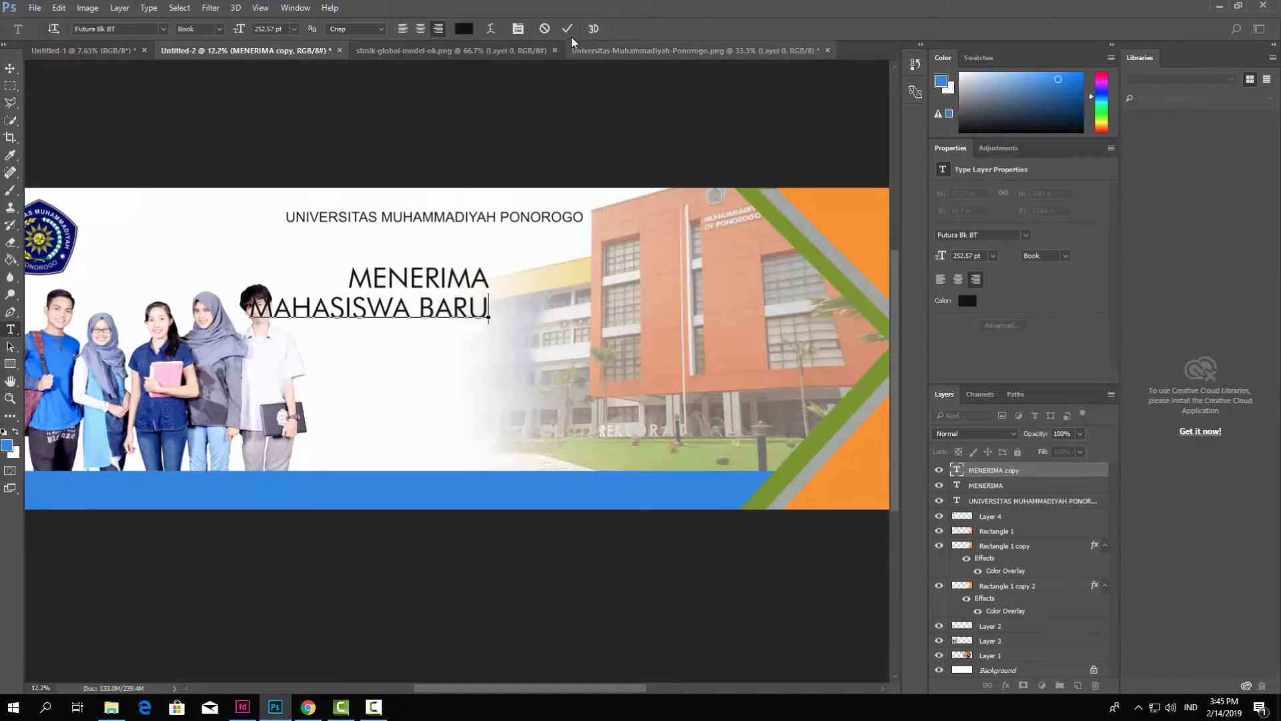
left_click(414, 291)
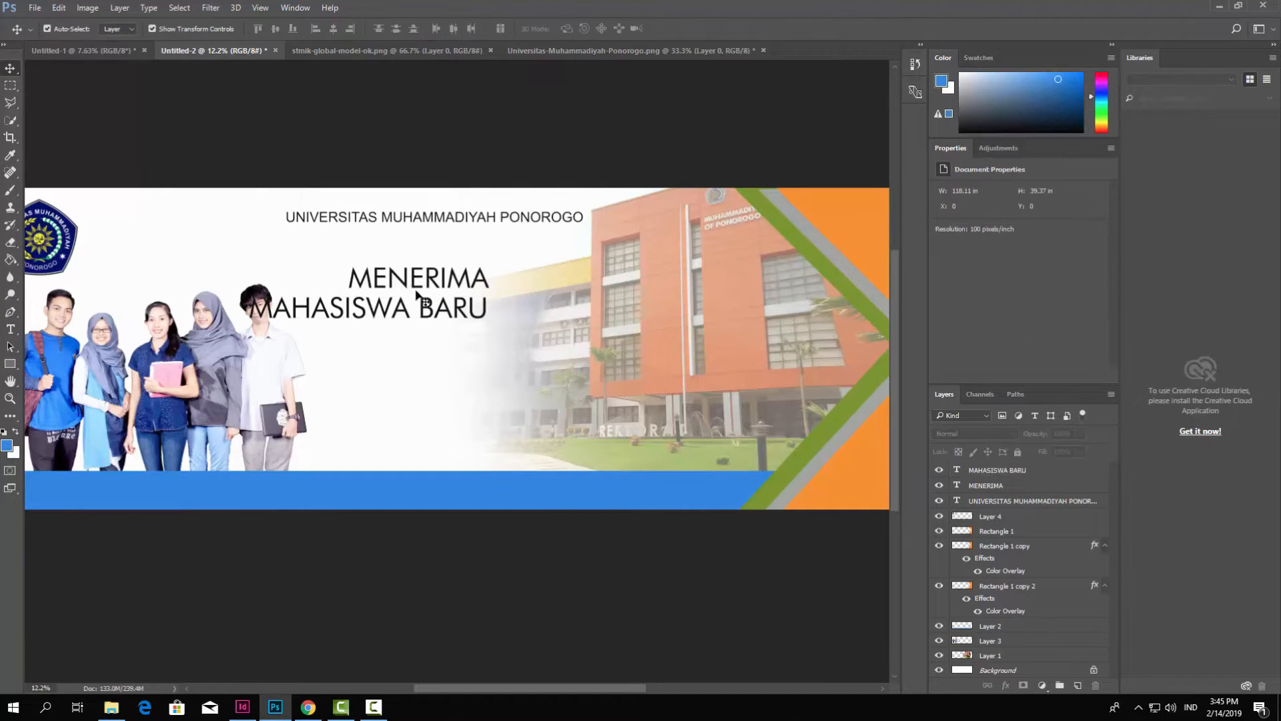
- Move the MAHASISWA BARU text right, clear of the students and centered under MENERIMA
left_click(419, 282)
left_click(435, 310, "shift")
left_click_drag(425, 316, 474, 317)
left_click(398, 112)
- Scale the MAHASISWA BARU text proportionally to about 125%, roughly 36.66 in wide, from its upper-left corner
left_click(459, 315)
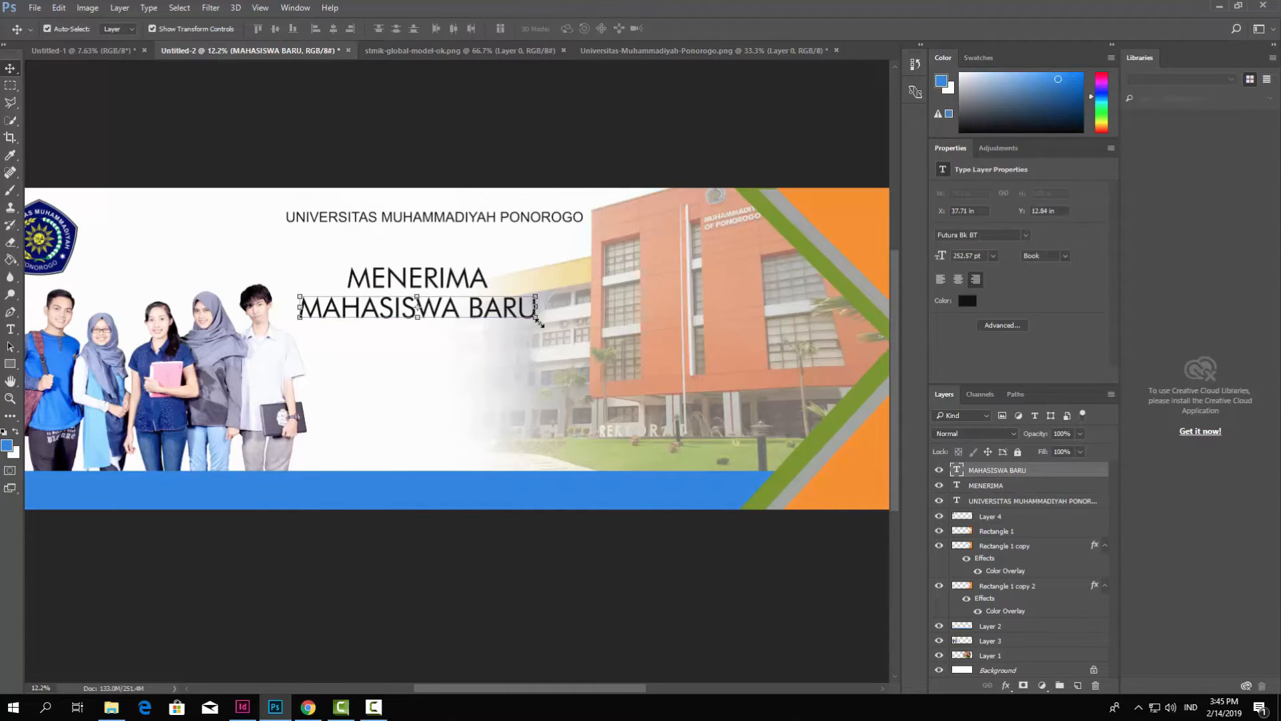
left_click(538, 319)
left_click_drag(545, 324, 605, 356)
key("ctrl+z")
left_click_drag(541, 328, 597, 358)
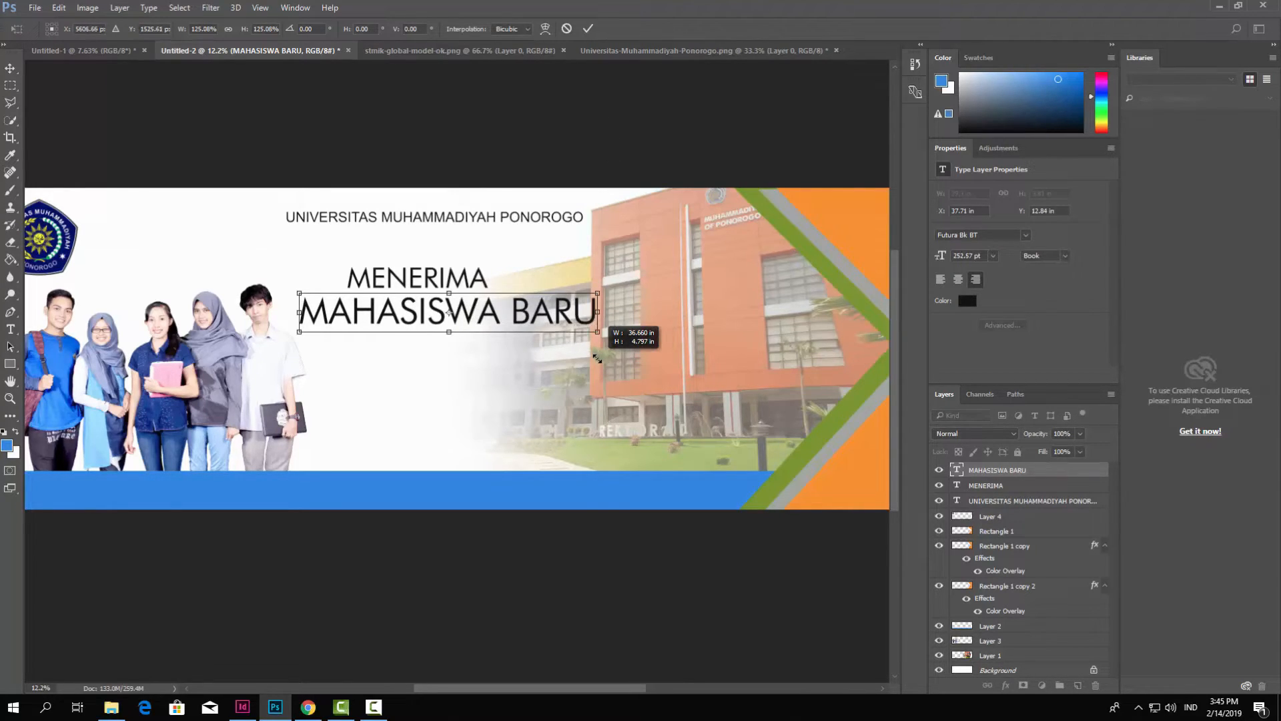
left_click(588, 28)
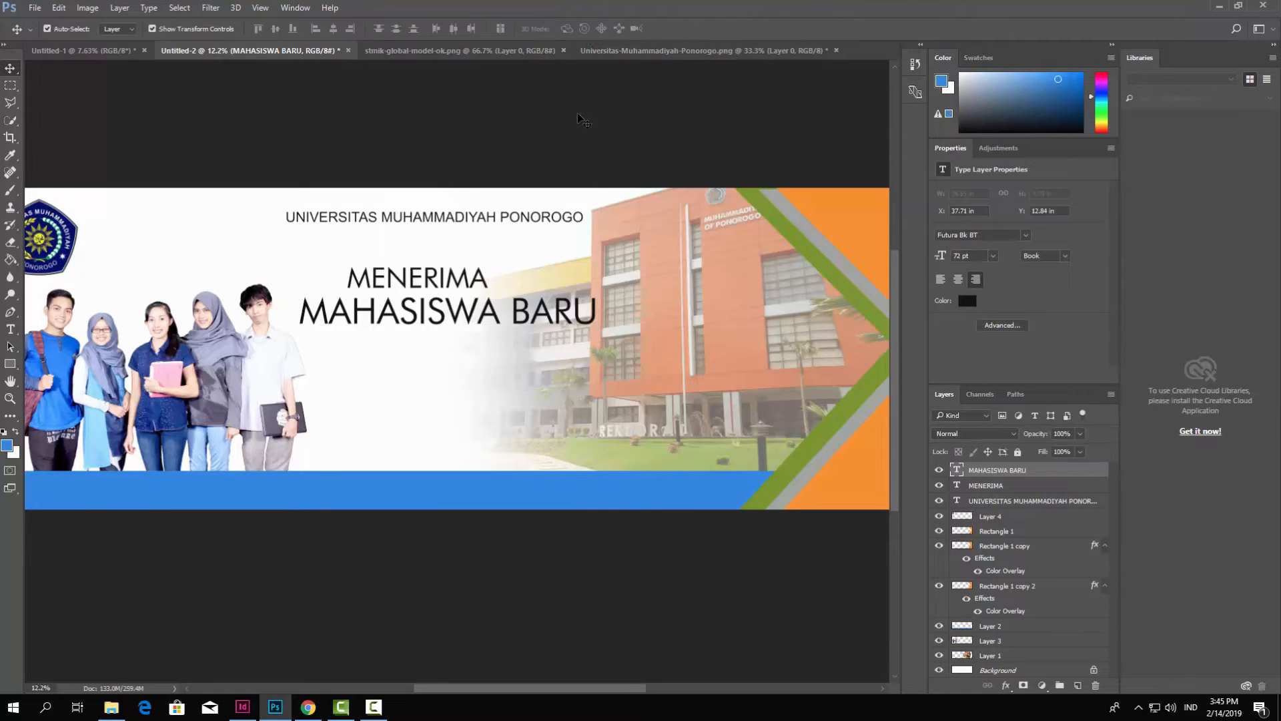
- Align the UNIVERSITAS MUHAMMADIYAH PONOROGO, MENERIMA and MAHASISWA BARU text layers on their horizontal centers
left_click(423, 227)
left_click(419, 219)
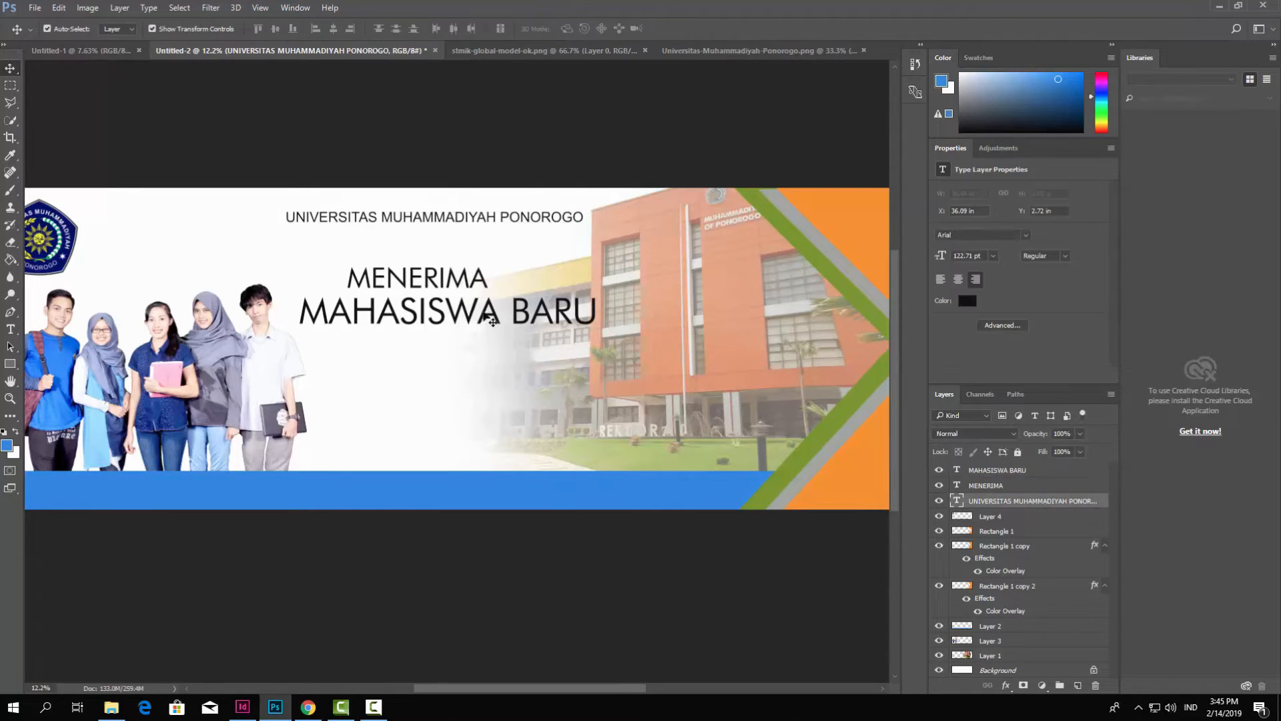
left_click(483, 312, "shift")
left_click(475, 279, "shift")
left_click(333, 28)
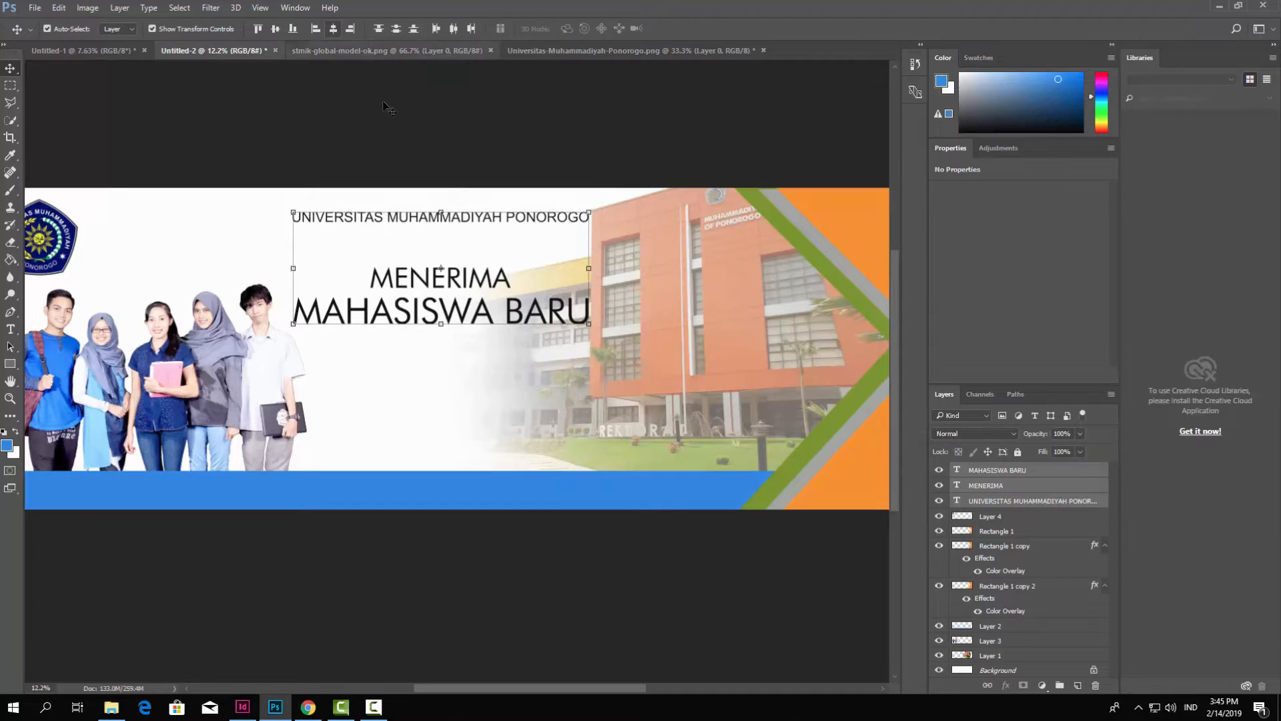
left_click(505, 155)
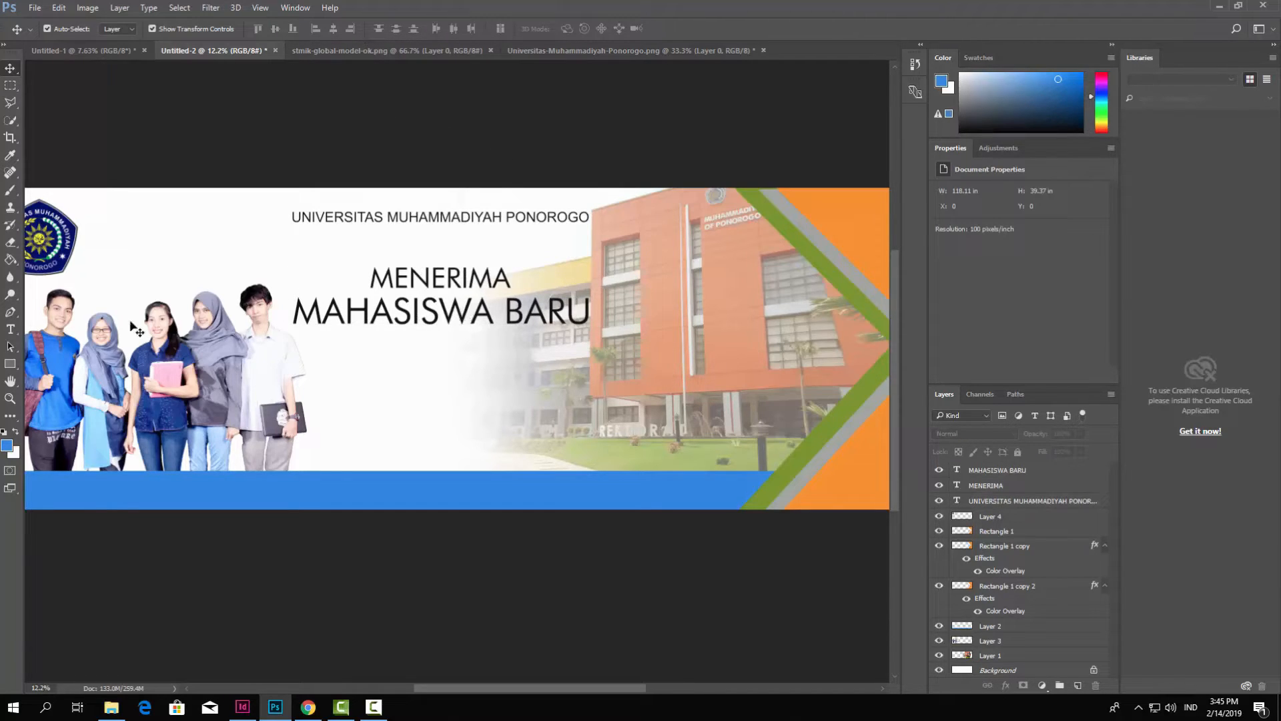
- Change the font of the MAHASISWA BARU text to Futura Hv BT Heavy
left_click(10, 330)
left_click(336, 309)
key("ctrl+a")
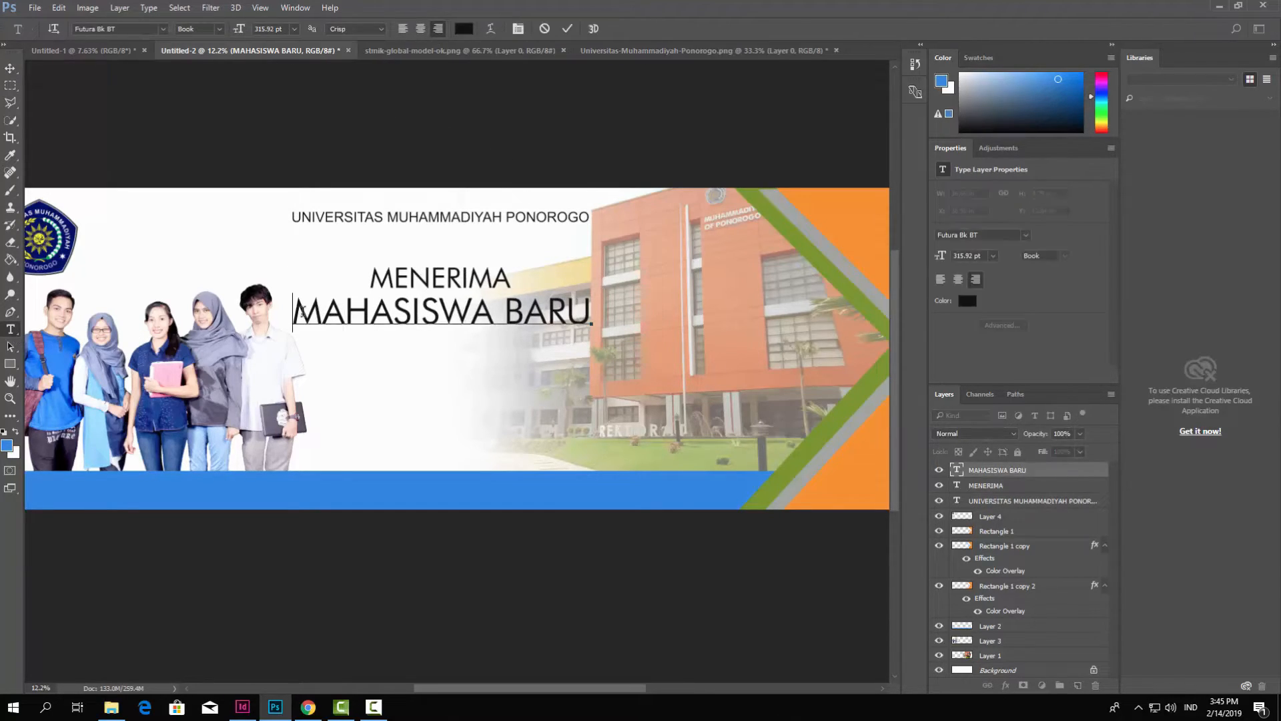
left_click(164, 30)
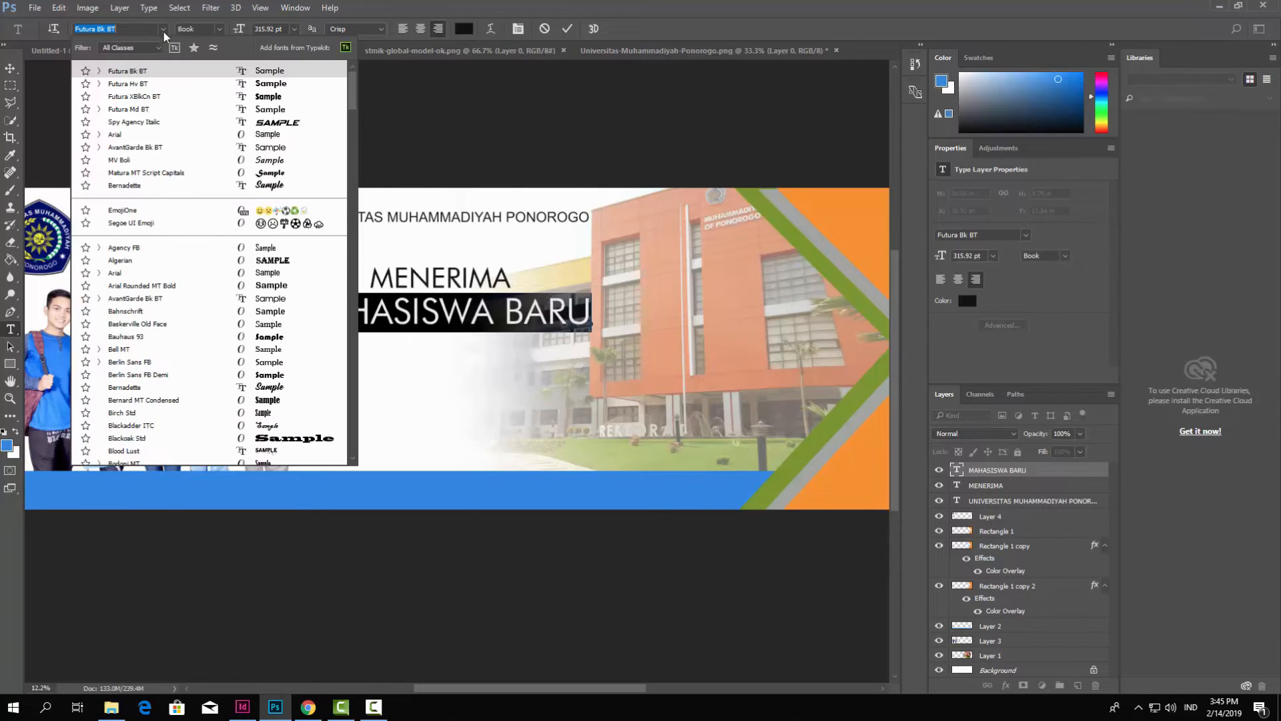
left_click(204, 88)
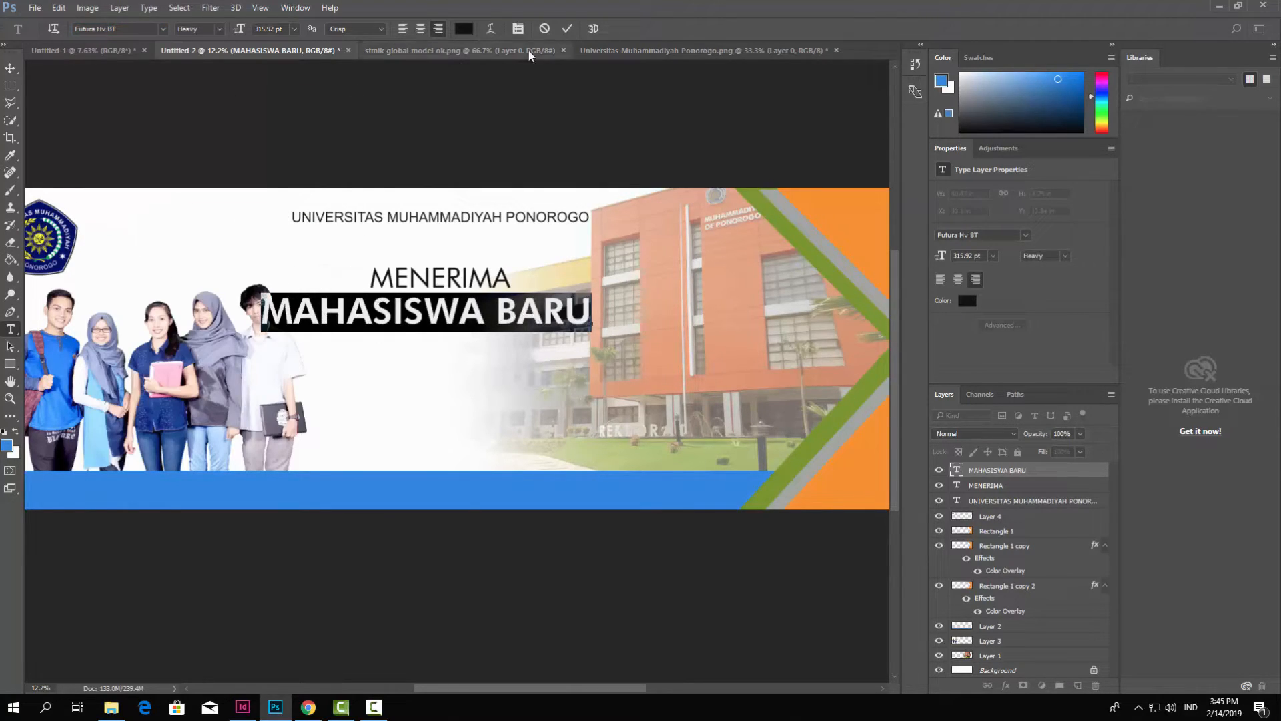
left_click(567, 29)
left_click(10, 68)
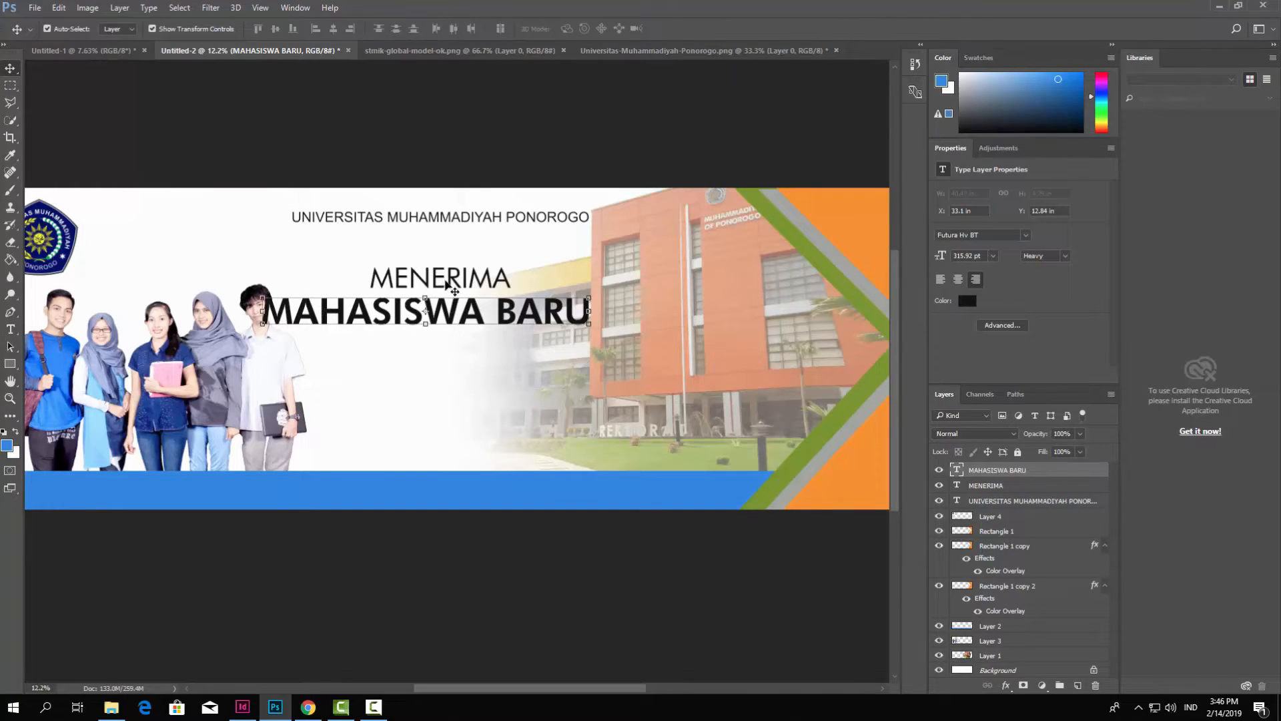
- Move the MAHASISWA BARU text slightly right to center it under MENERIMA
left_click(445, 280)
left_click_drag(498, 319, 511, 319)
left_click(479, 148)
- Move MENERIMA and MAHASISWA BARU up closer to the university name, raising MAHASISWA BARU about 1.5 in
left_click_drag(438, 279, 439, 269)
left_click_drag(415, 321, 415, 308)
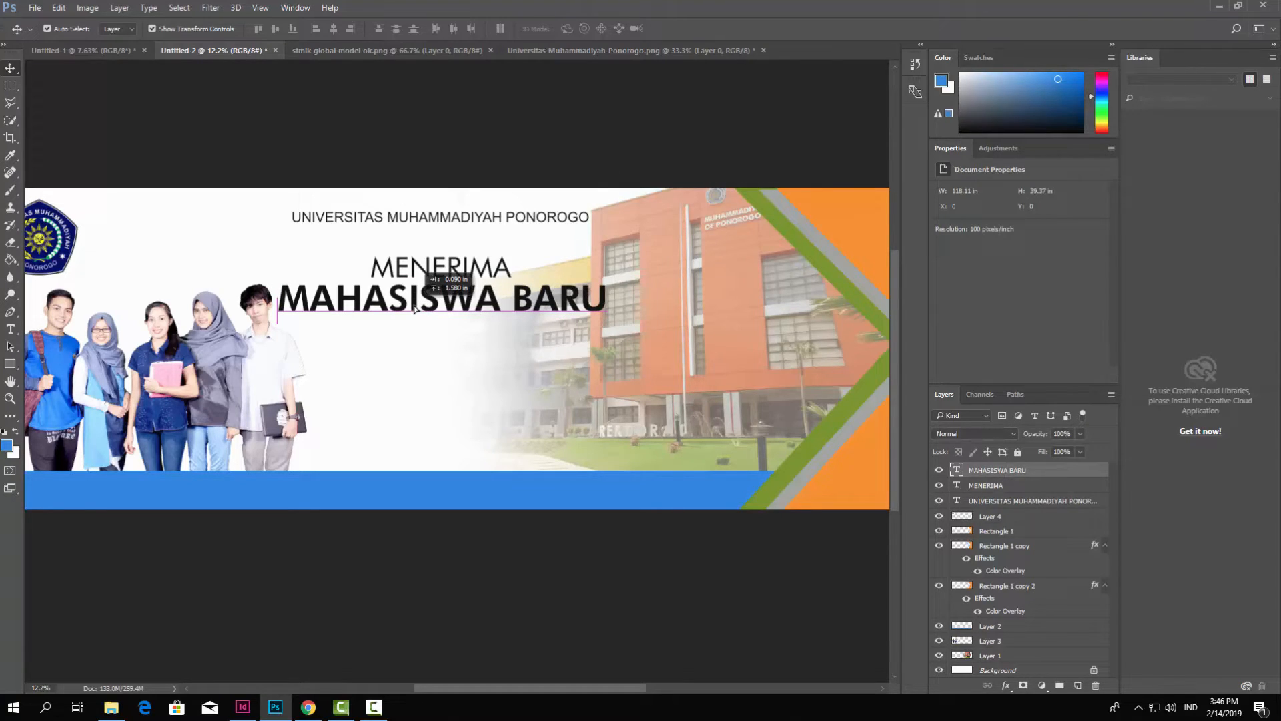
left_click_drag(415, 308, 415, 308)
left_click(438, 160)
- Duplicate the UNIVERSITAS MUHAMMADIYAH PONOROGO text layer and place the copy below MAHASISWA BARU with a clear gap
left_click(431, 215)
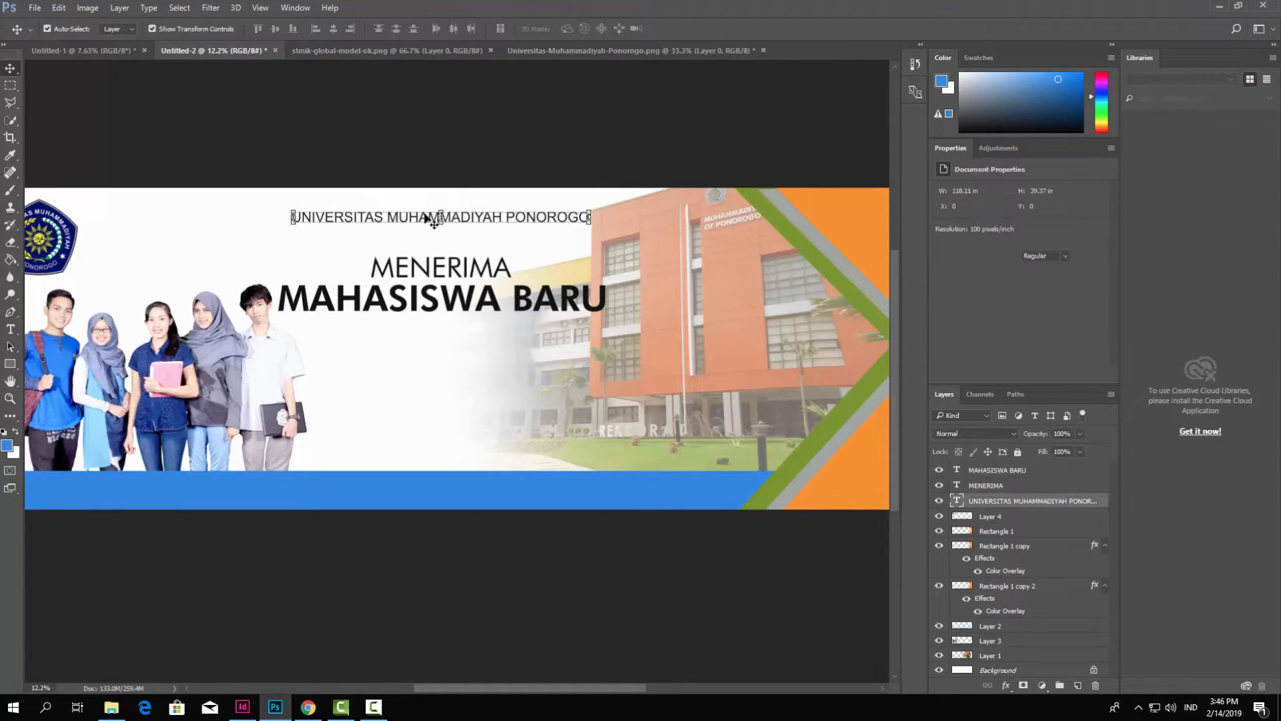
right_click(1019, 505)
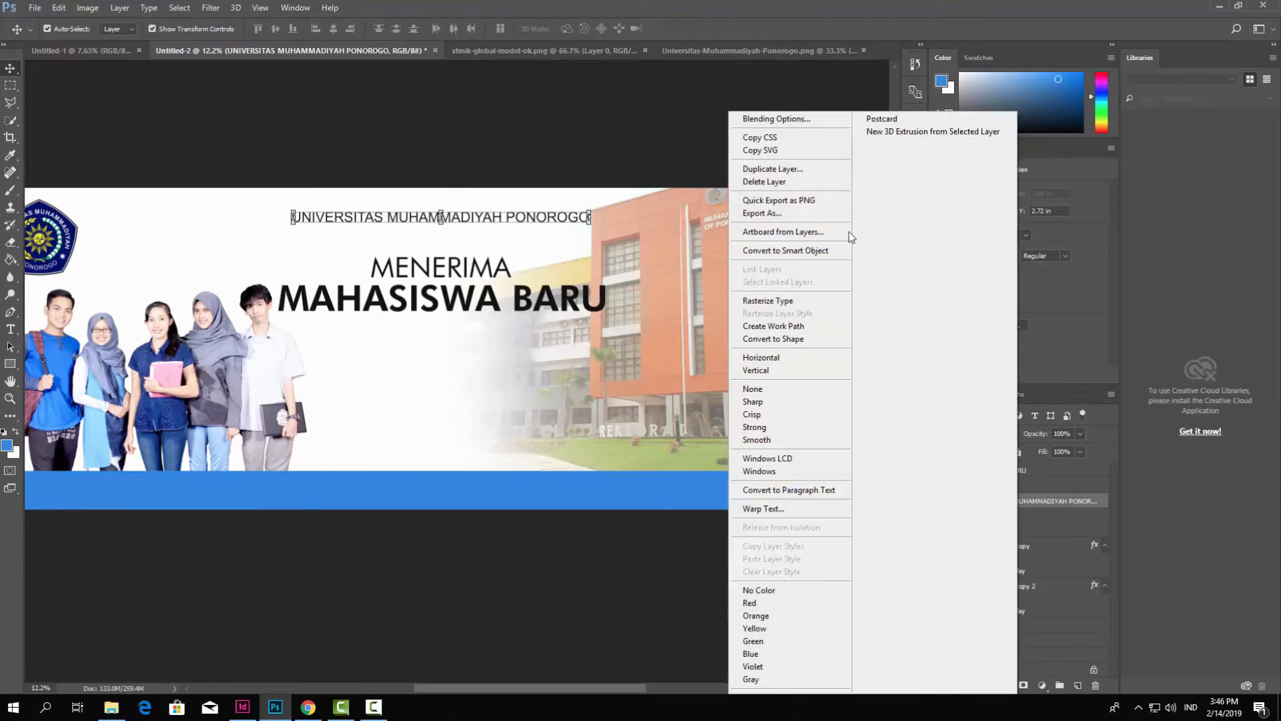
left_click(763, 174)
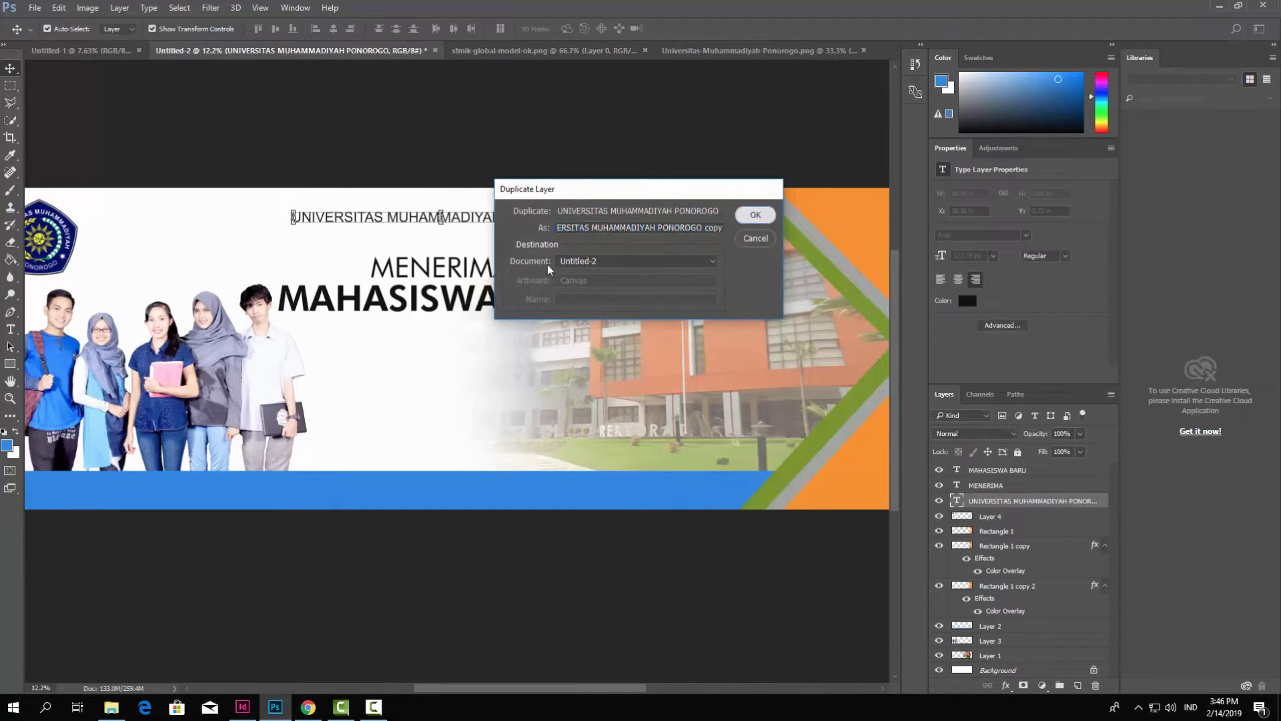
left_click(755, 214)
left_click_drag(468, 228, 486, 369)
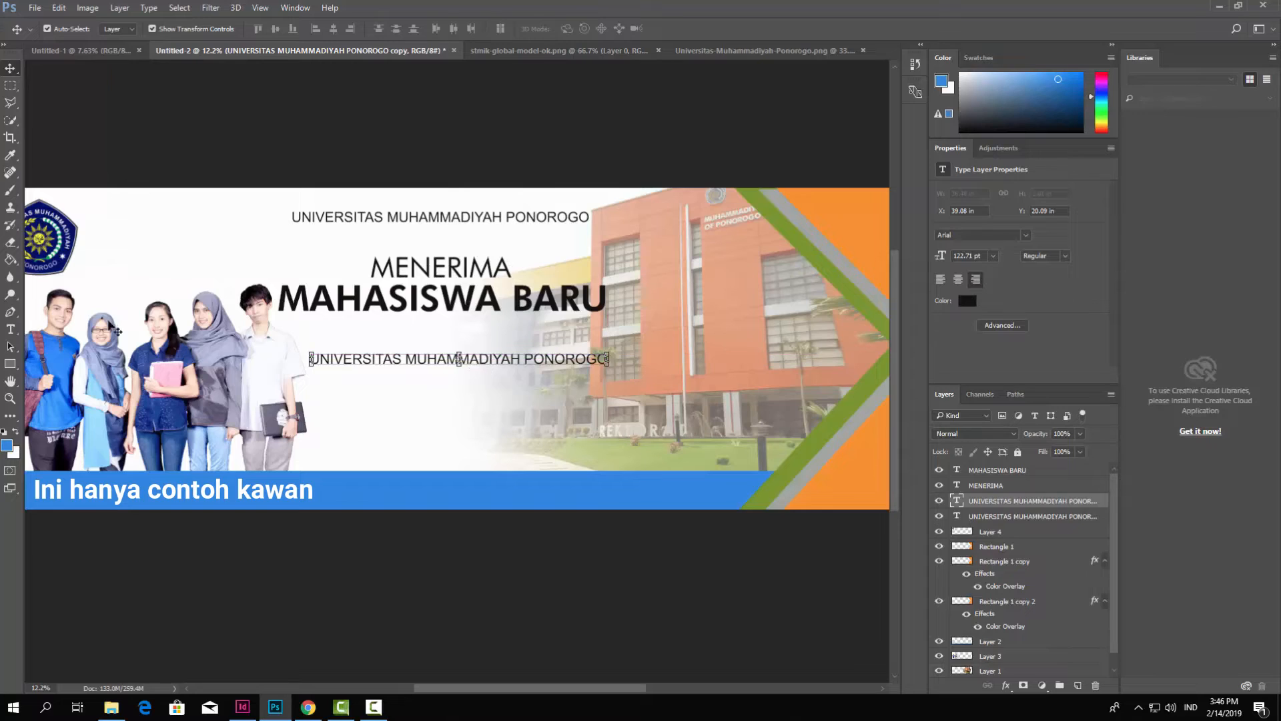
- Replace the duplicated university text with GELOMBANG 1
left_click(10, 329)
left_click(329, 360)
key("ctrl+a")
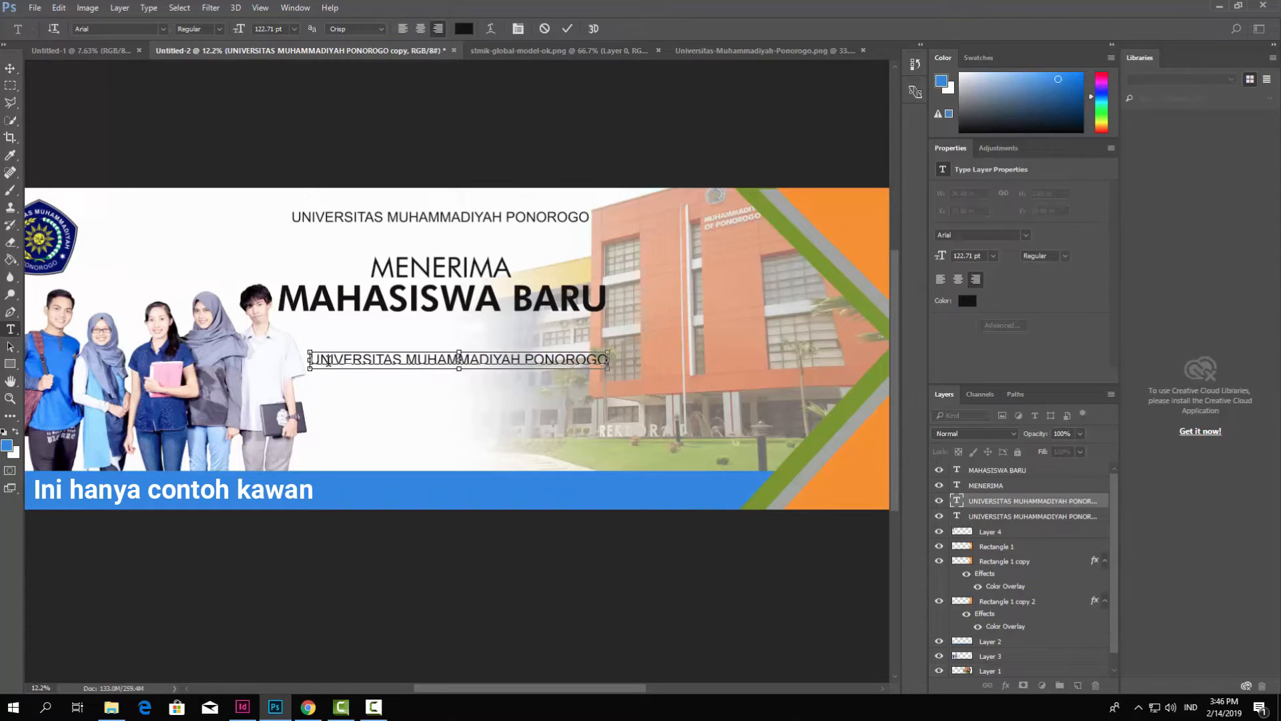
type("GELOM")
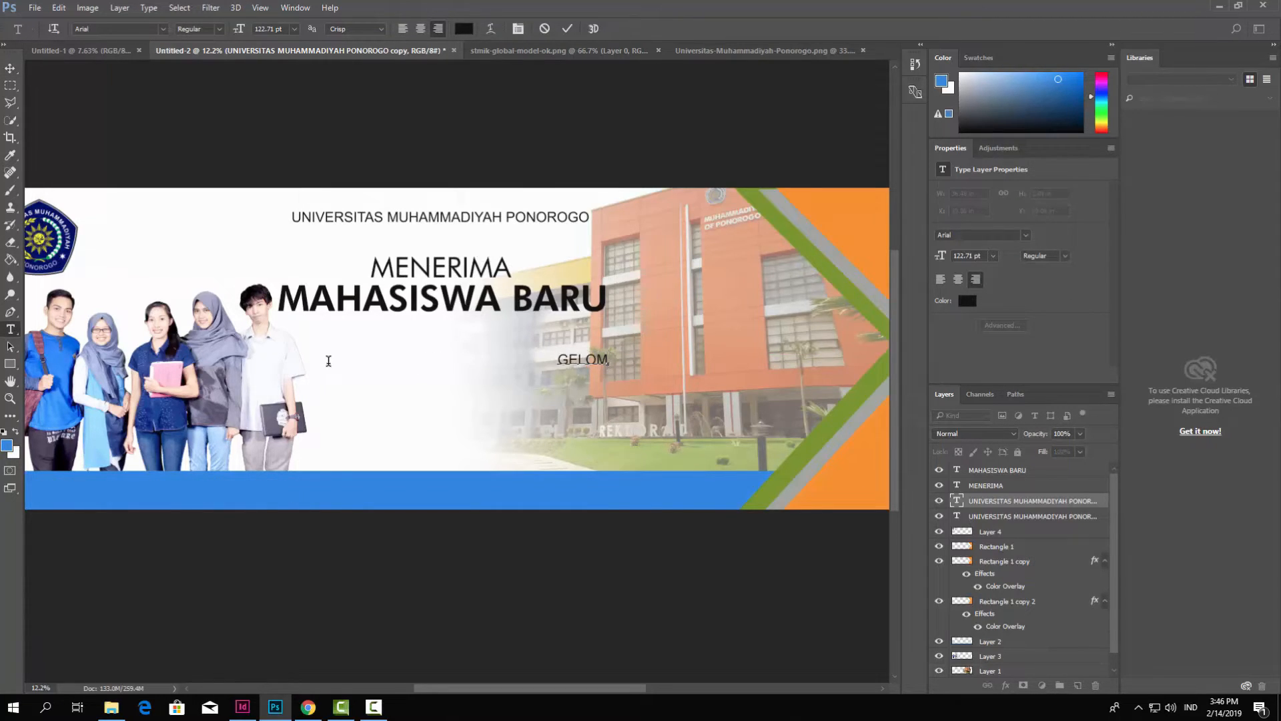
type("BANG 1")
left_click(567, 29)
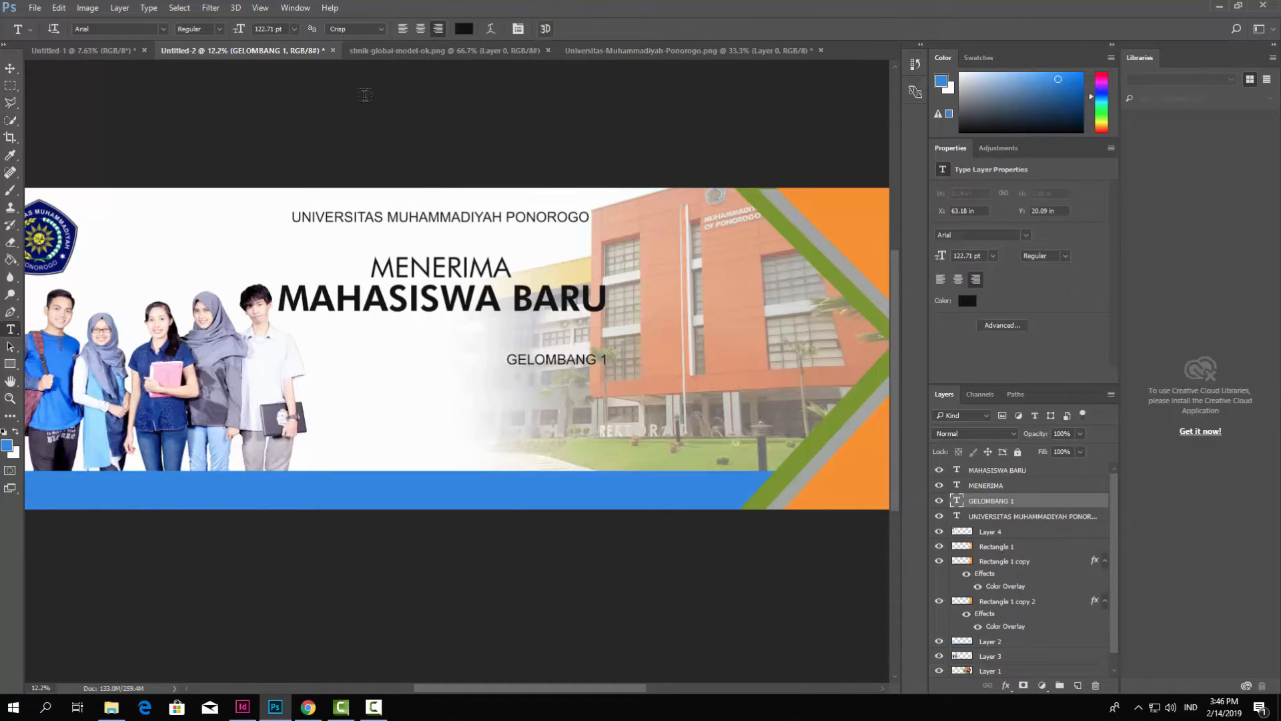
- Move the GELOMBANG 1 text beside the students and place a duplicate of it immediately to the right
left_click(10, 68)
left_click_drag(552, 365, 362, 386)
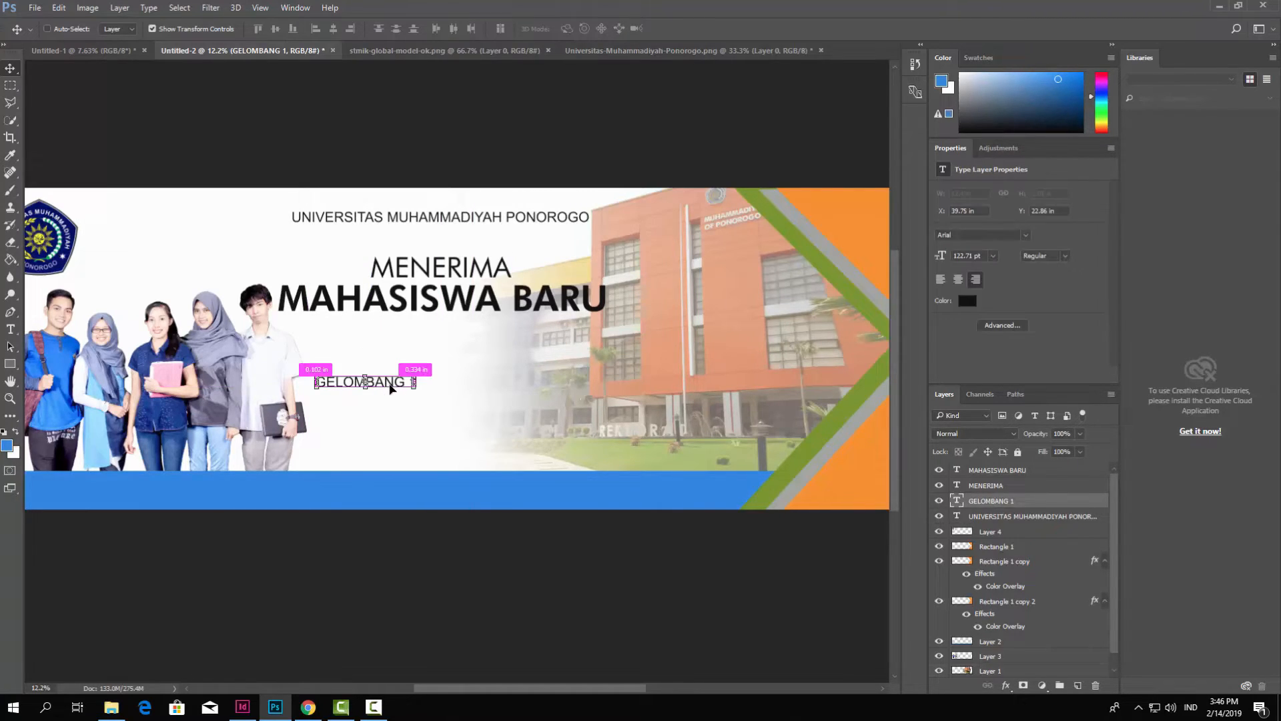
key("ctrl+j")
left_click(439, 428, "ctrl")
left_click_drag(392, 384, 503, 385)
- Duplicate GELOMBANG 1 again and place the second copy at the right end, forming an evenly spaced row of three
key("ctrl+j")
left_click(492, 422)
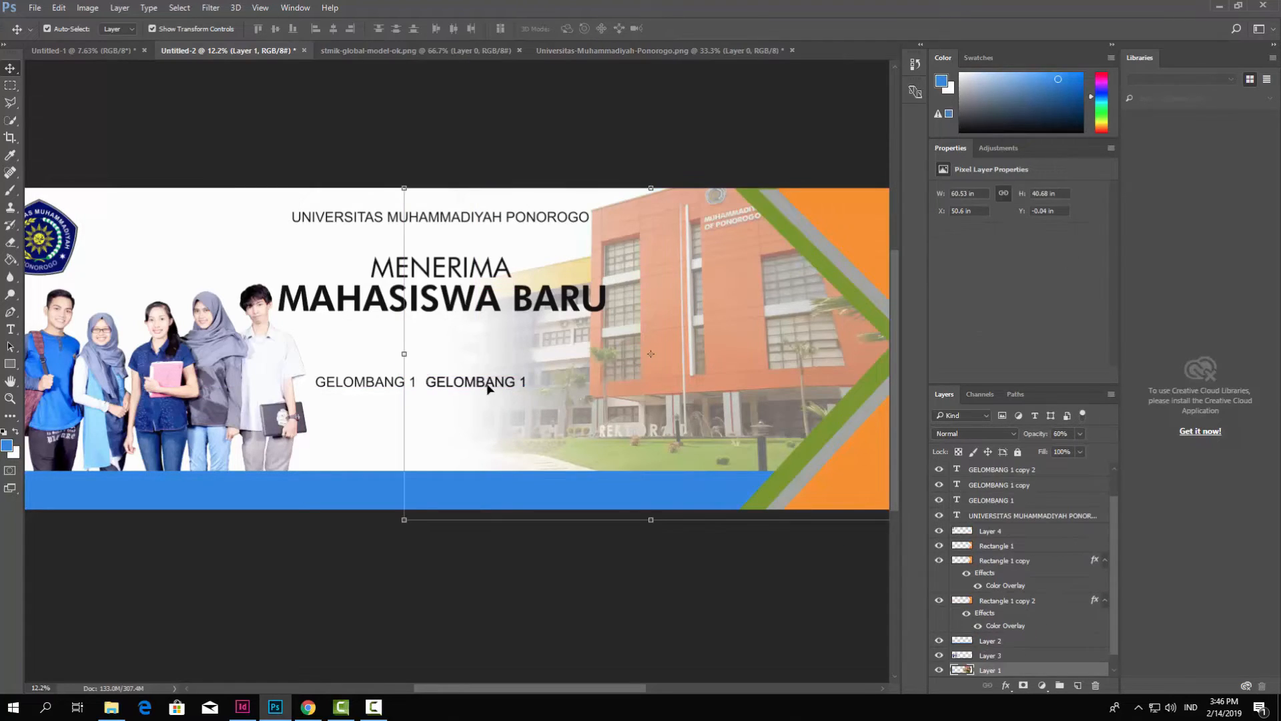
left_click(488, 382)
left_click_drag(487, 385, 599, 385)
left_click(430, 393)
left_click(376, 392)
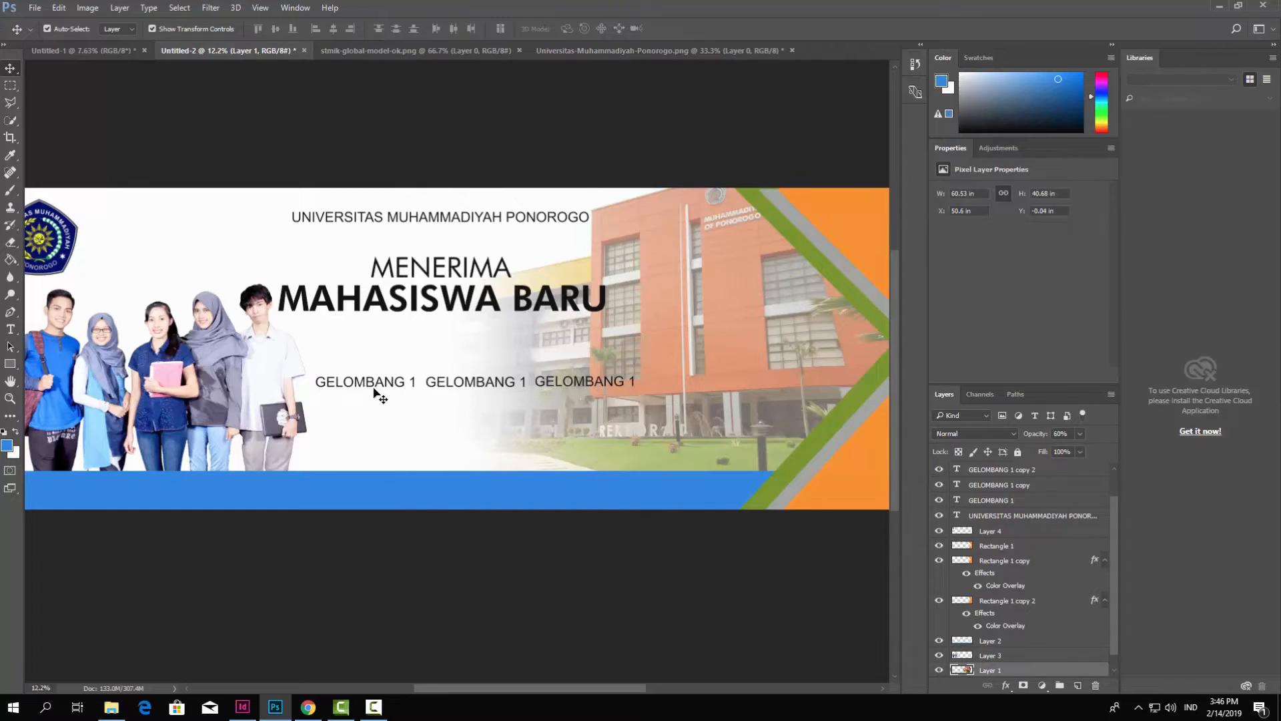
- Scale the three GELOMBANG 1 texts together proportionally to about 85.7% so the row fits under MAHASISWA BARU
left_click(387, 385)
left_click(564, 385, "shift")
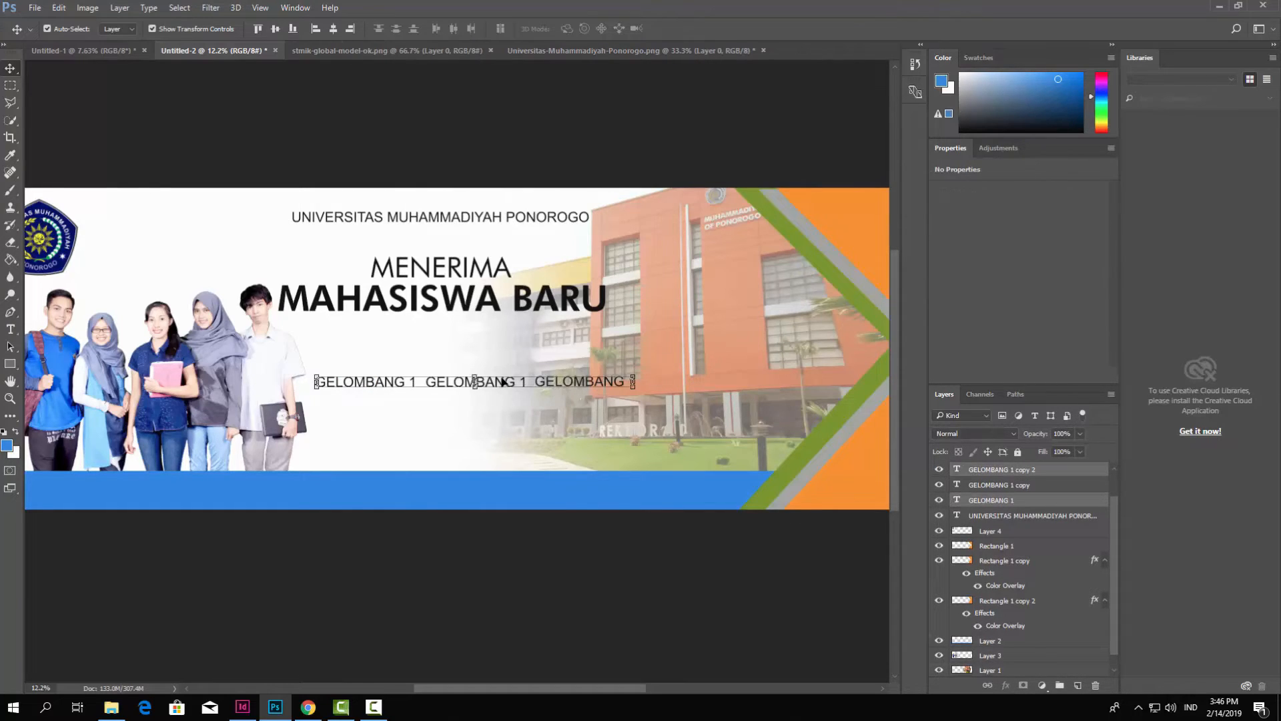
left_click(495, 384, "shift")
left_click_drag(495, 384, 491, 382)
left_click_drag(625, 386, 581, 387)
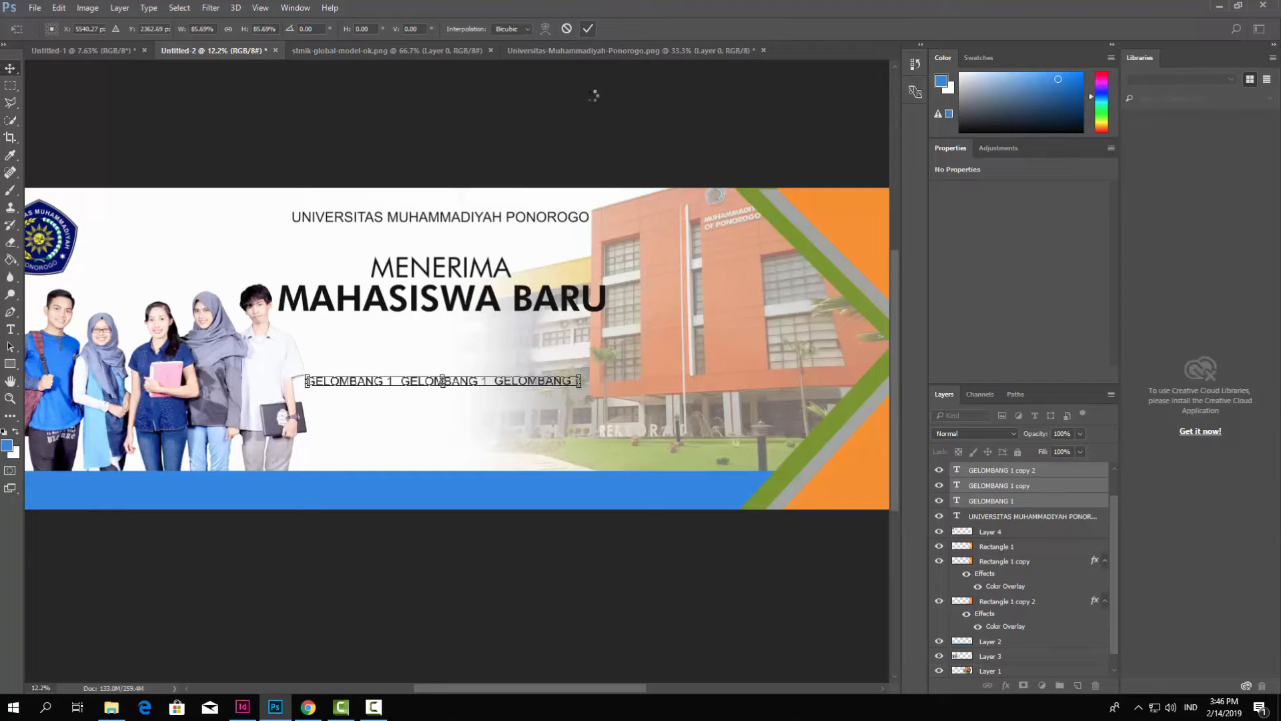
left_click(588, 28)
- Duplicate the UNIVERSITAS MUHAMMADIYAH PONOROGO text layer again and place the copy directly beneath MAHASISWA BARU
left_click(533, 227)
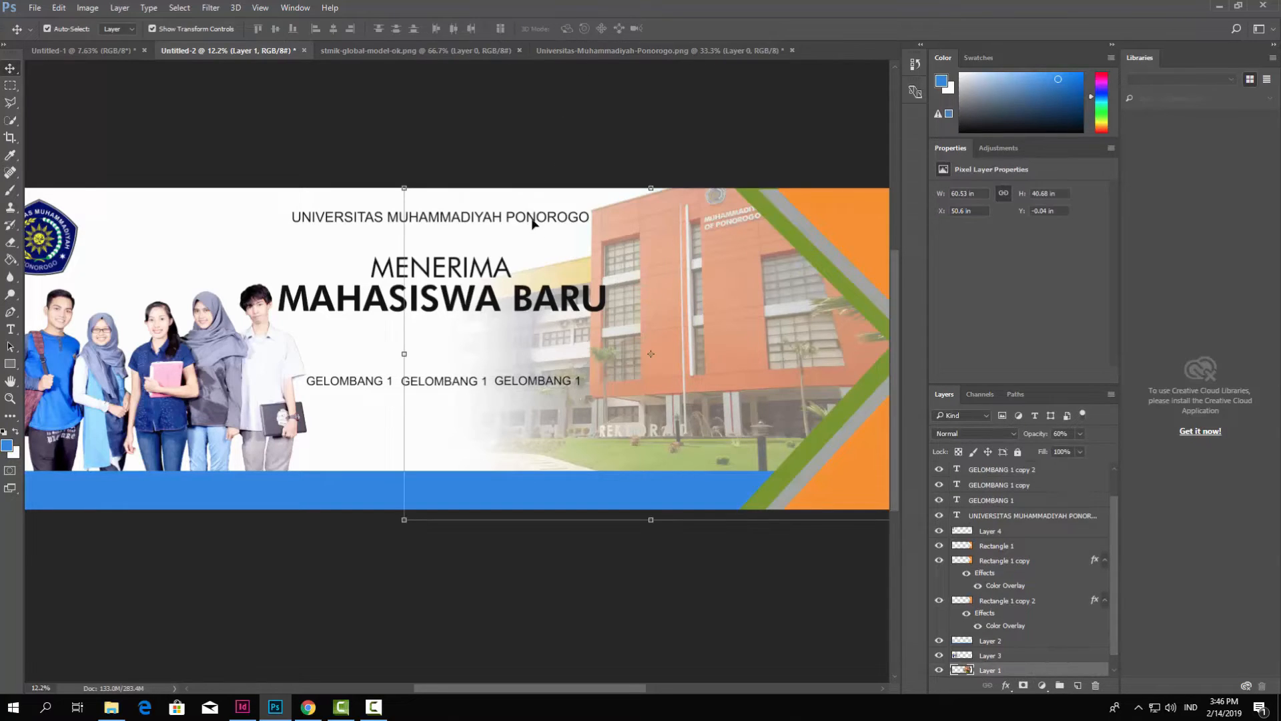
left_click(1003, 518)
right_click(1004, 520)
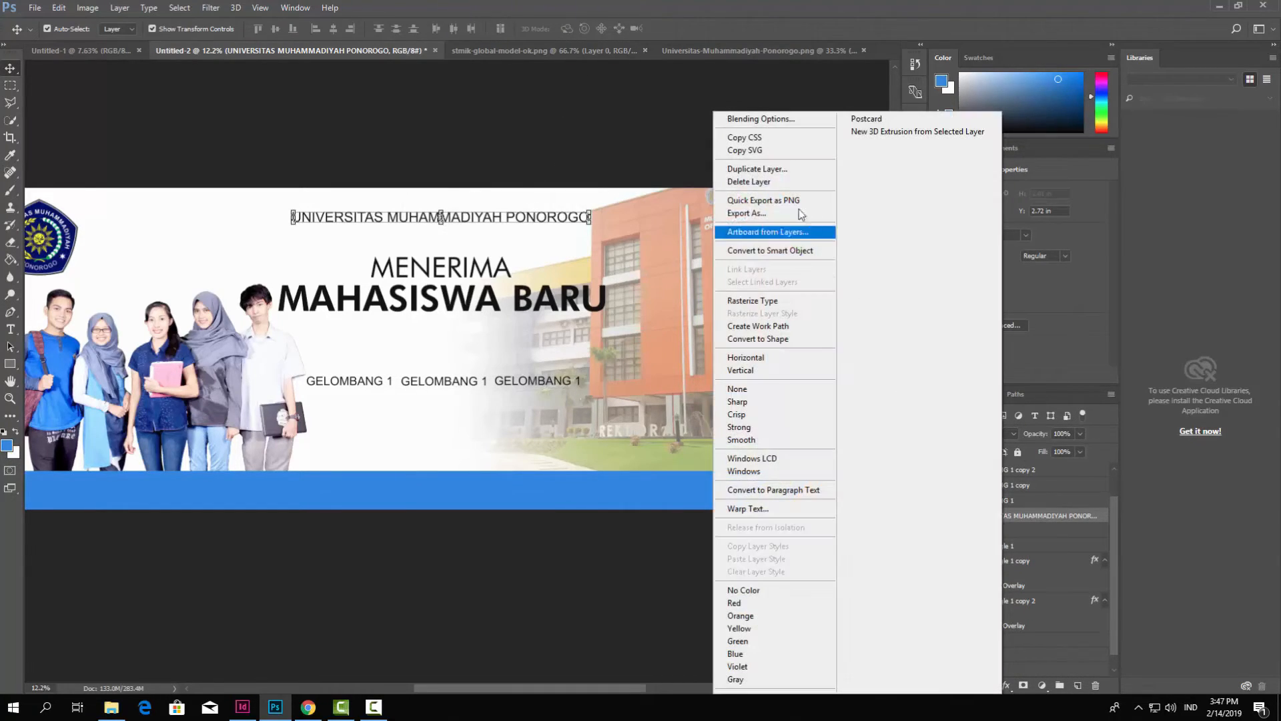
left_click(748, 177)
left_click(742, 215)
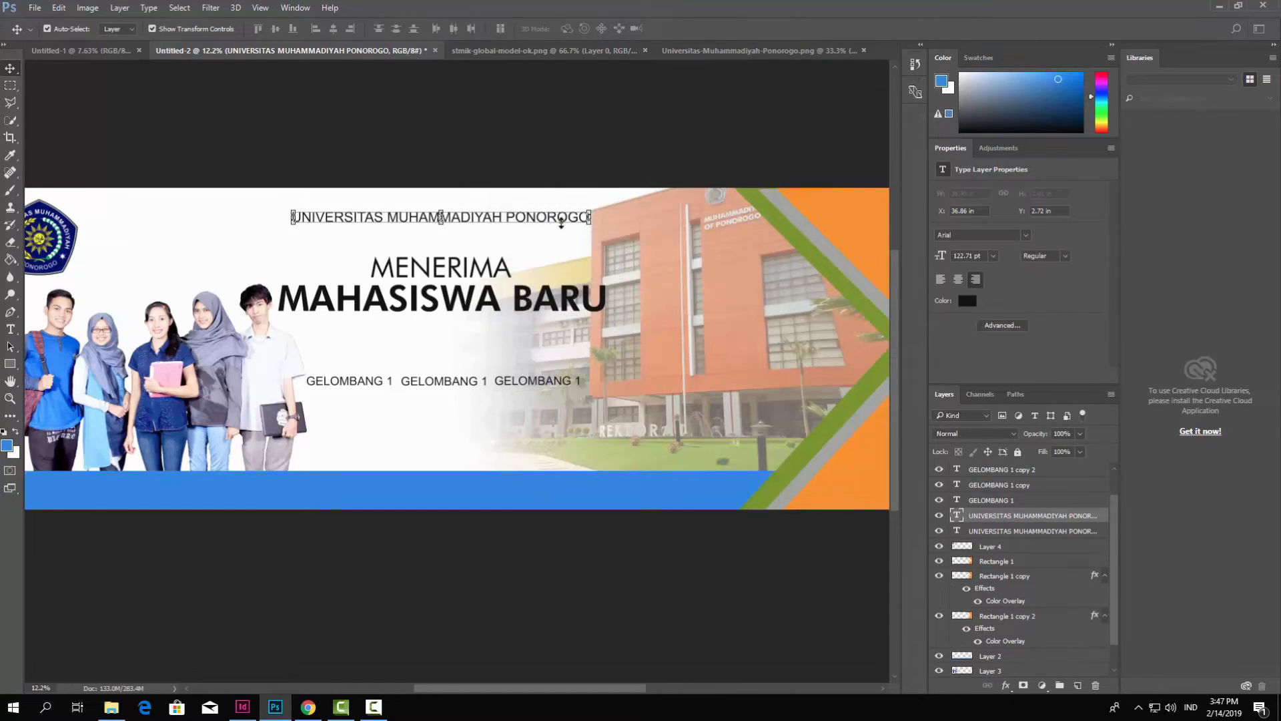
left_click_drag(549, 225, 549, 332)
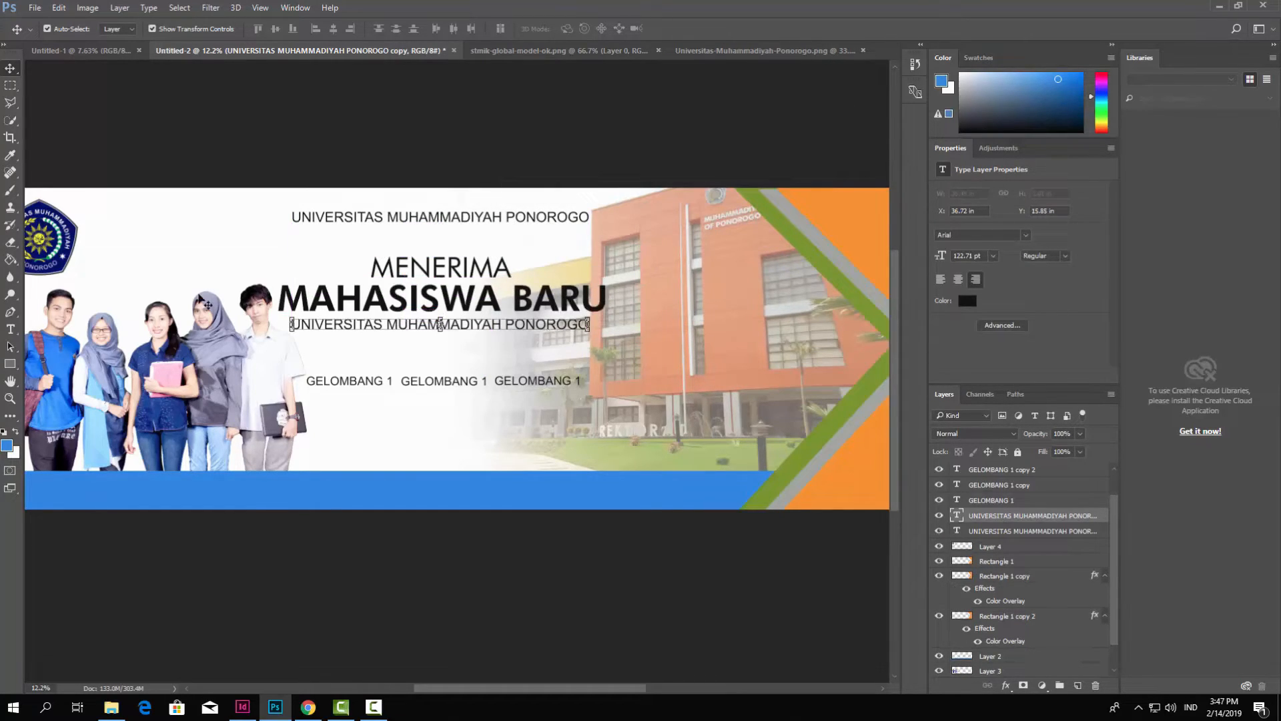
- Replace the new copy's text with TAHUN AKADEMIK 2020/2025
left_click(11, 327)
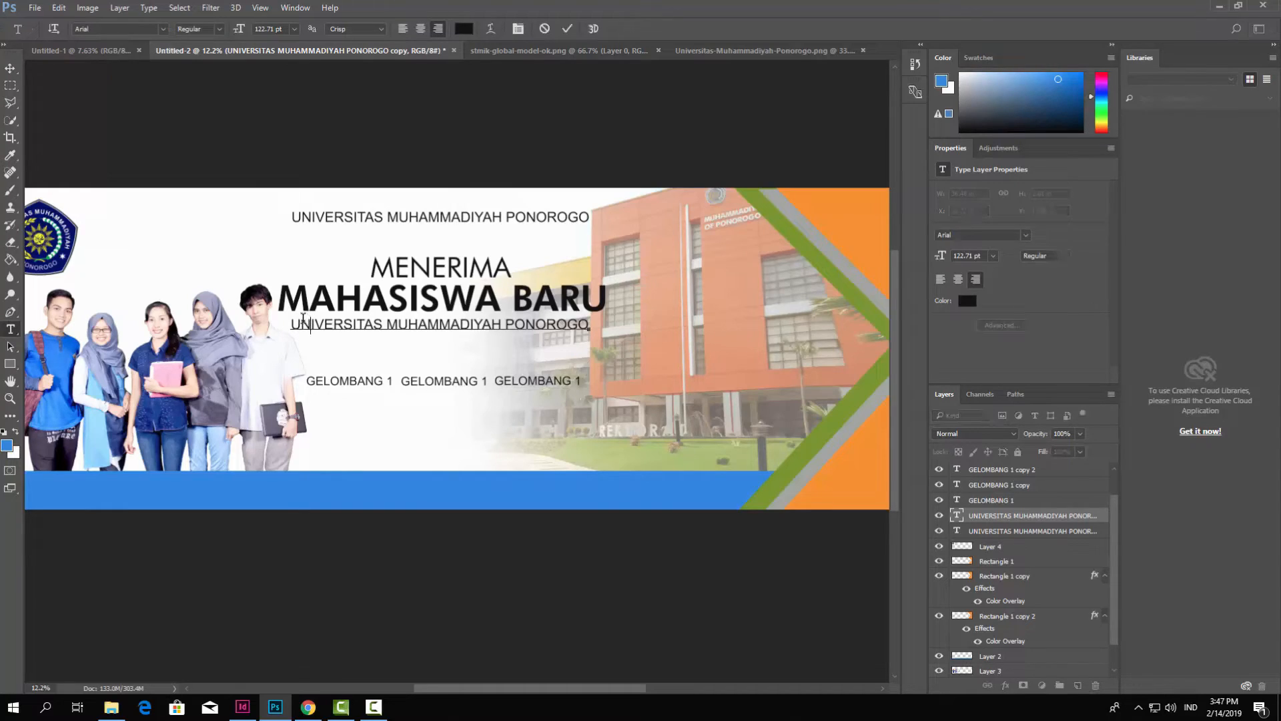
triple_click(304, 323)
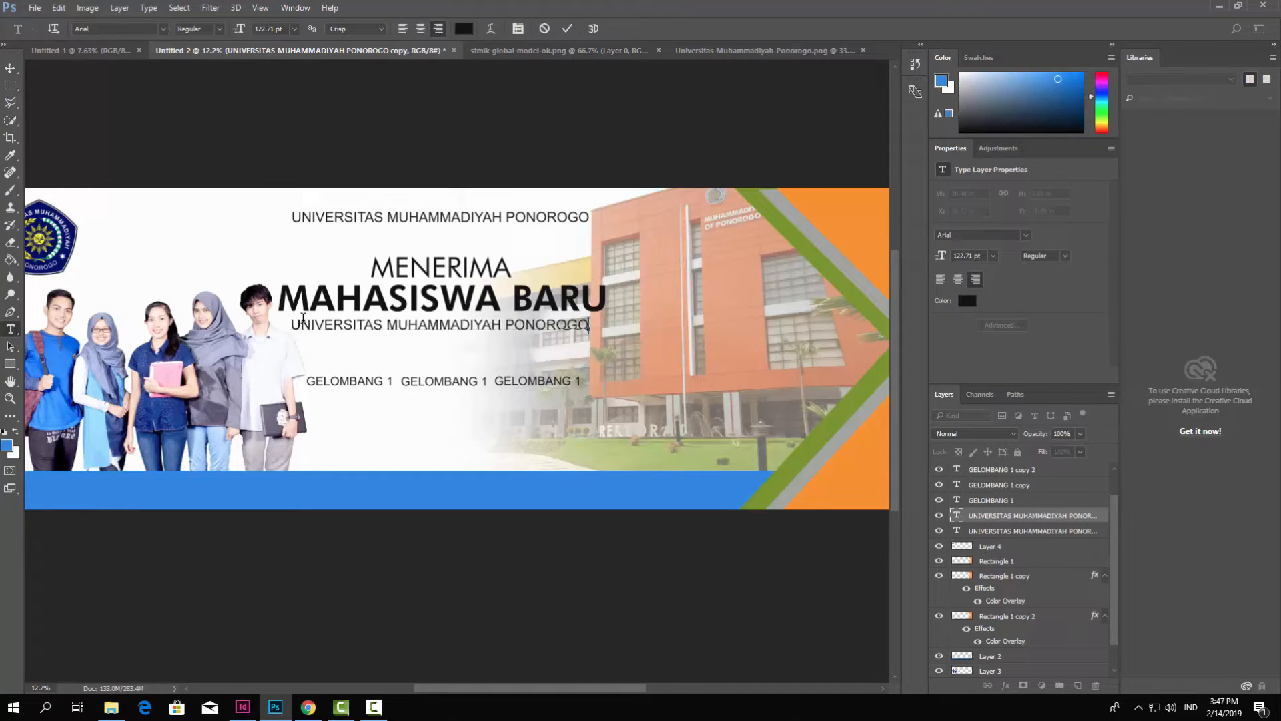
type("TAHUN AKADEMIK")
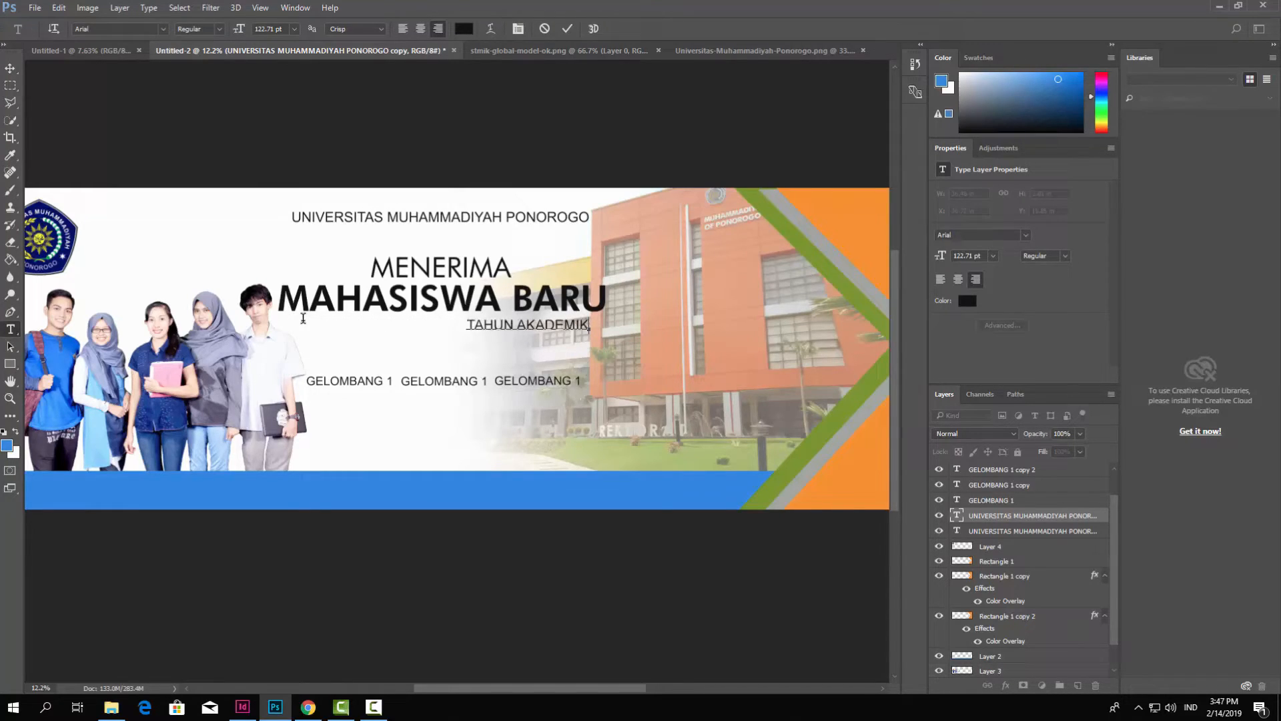
type(" 2020/2025")
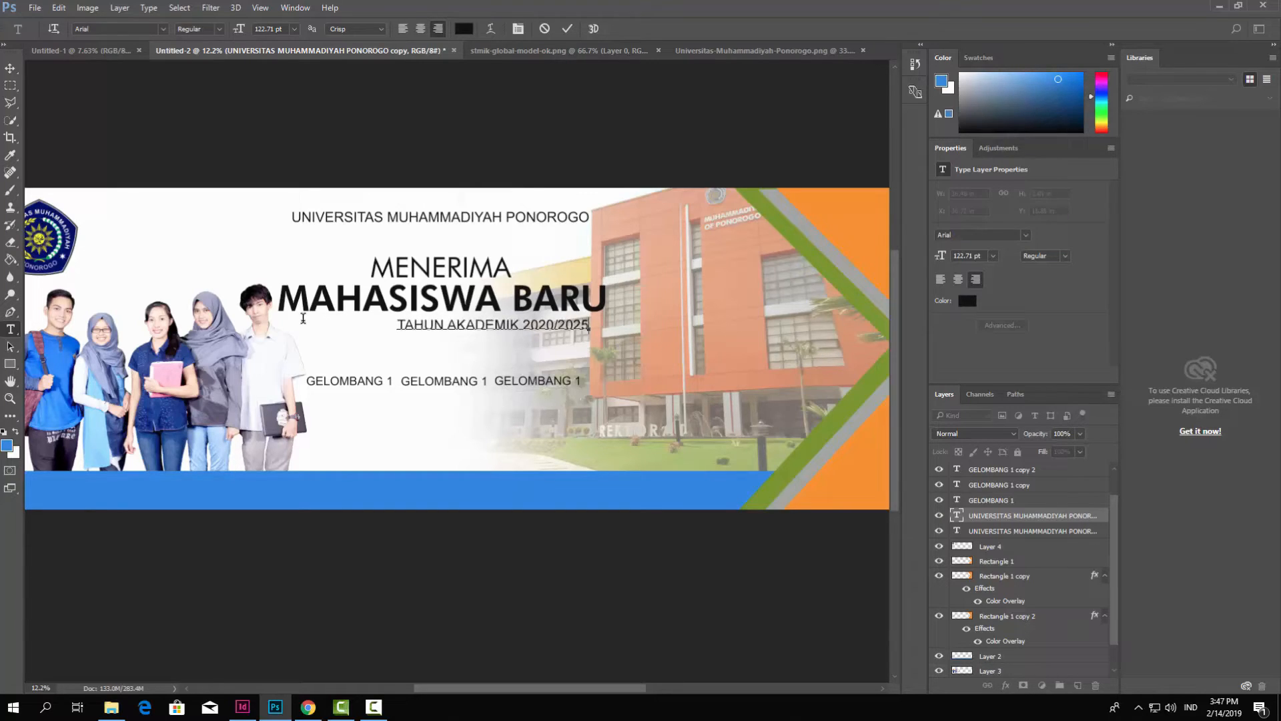
left_click(568, 28)
- Move the TAHUN AKADEMIK 2020/2025 text left so it sits roughly centered beneath MAHASISWA BARU
left_click(10, 68)
left_click_drag(535, 328, 478, 330)
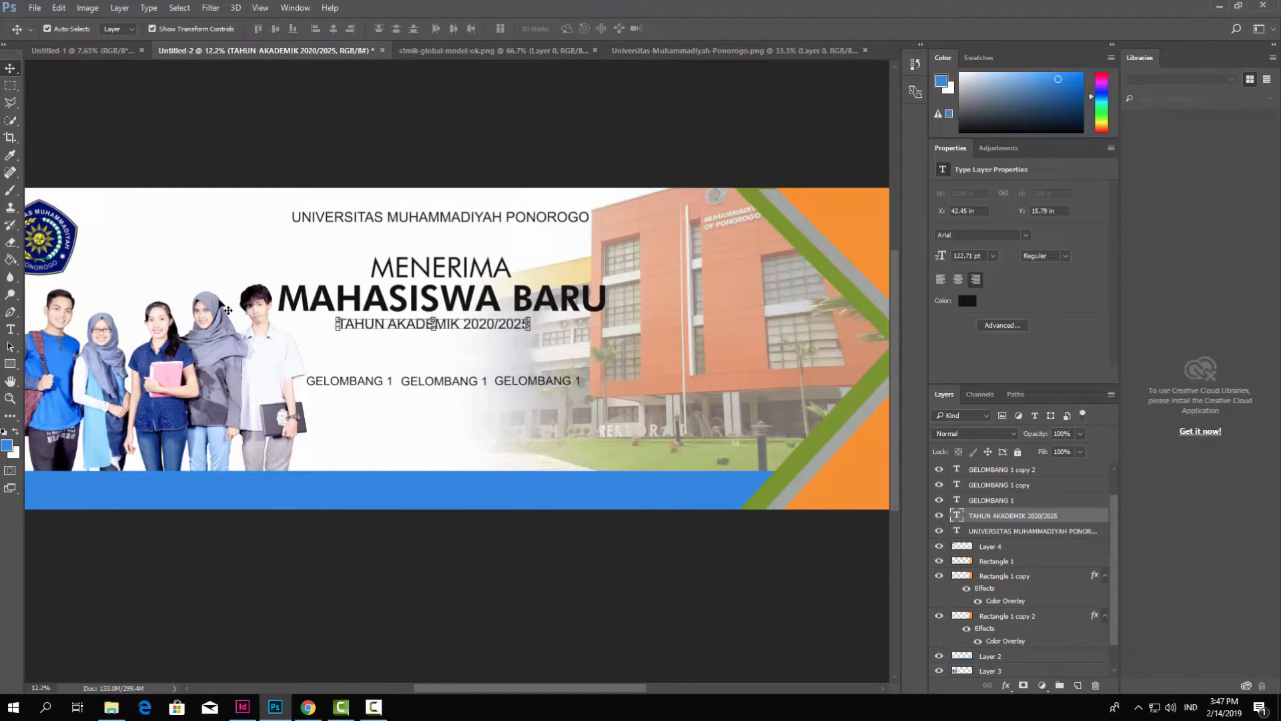
left_click(292, 131)
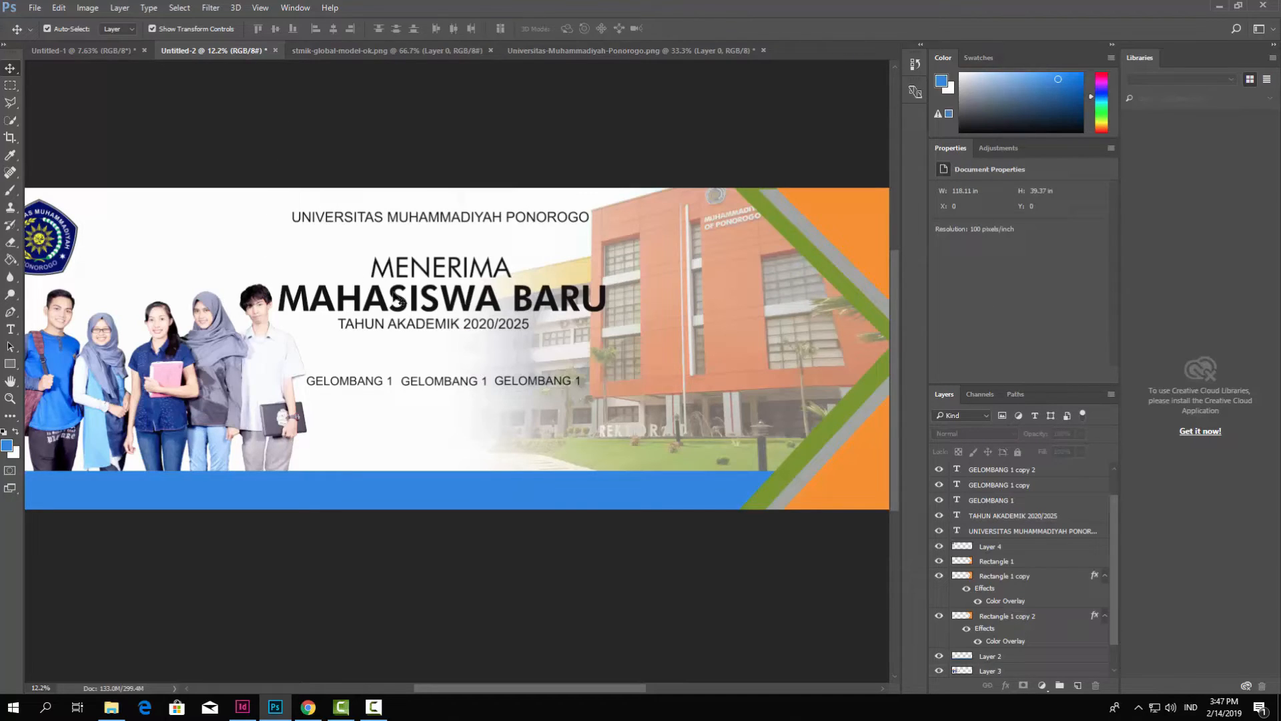
left_click(471, 329)
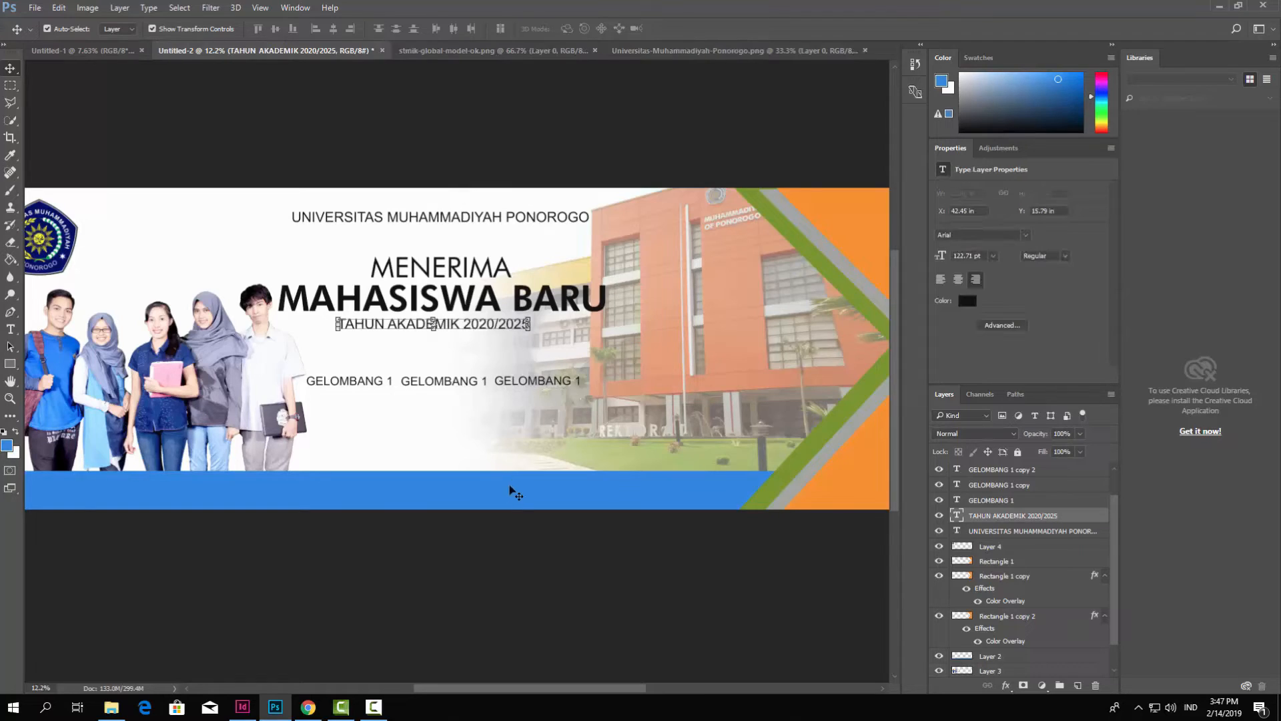
left_click(511, 499)
left_click(459, 562)
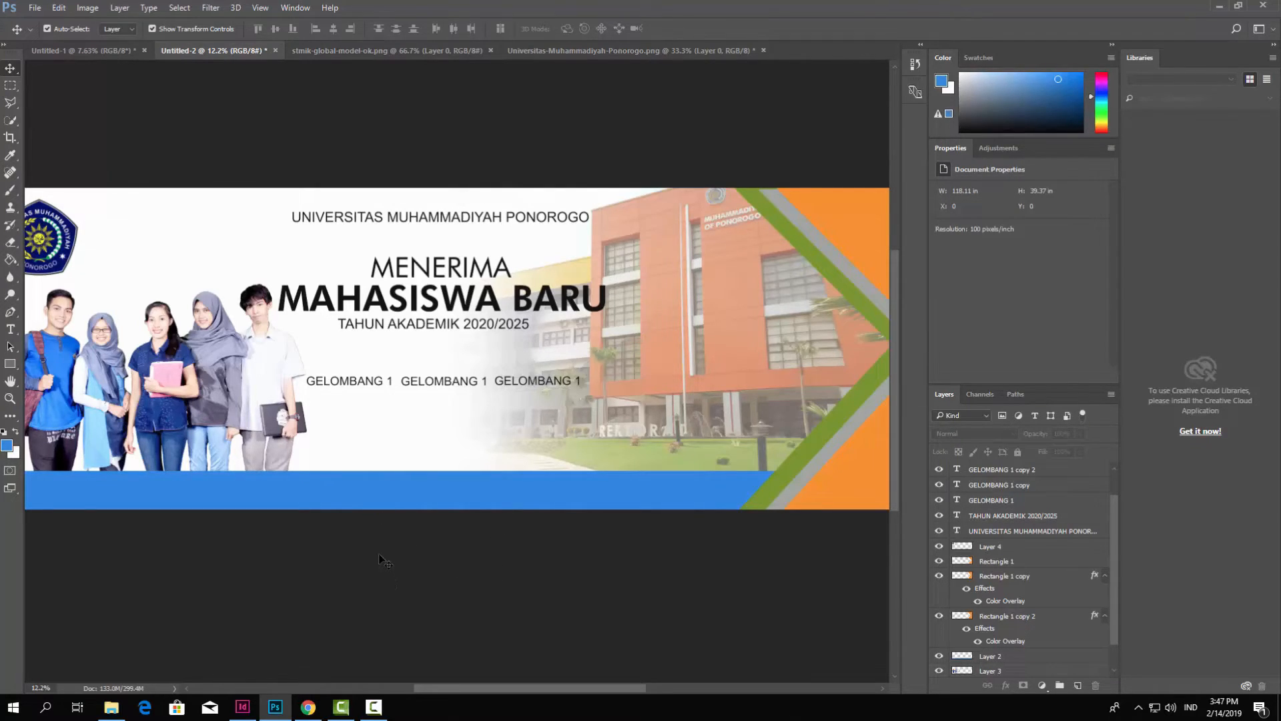
- Move the campus building photo slightly right, away from the headline text
scroll(378, 554, "down", 2)
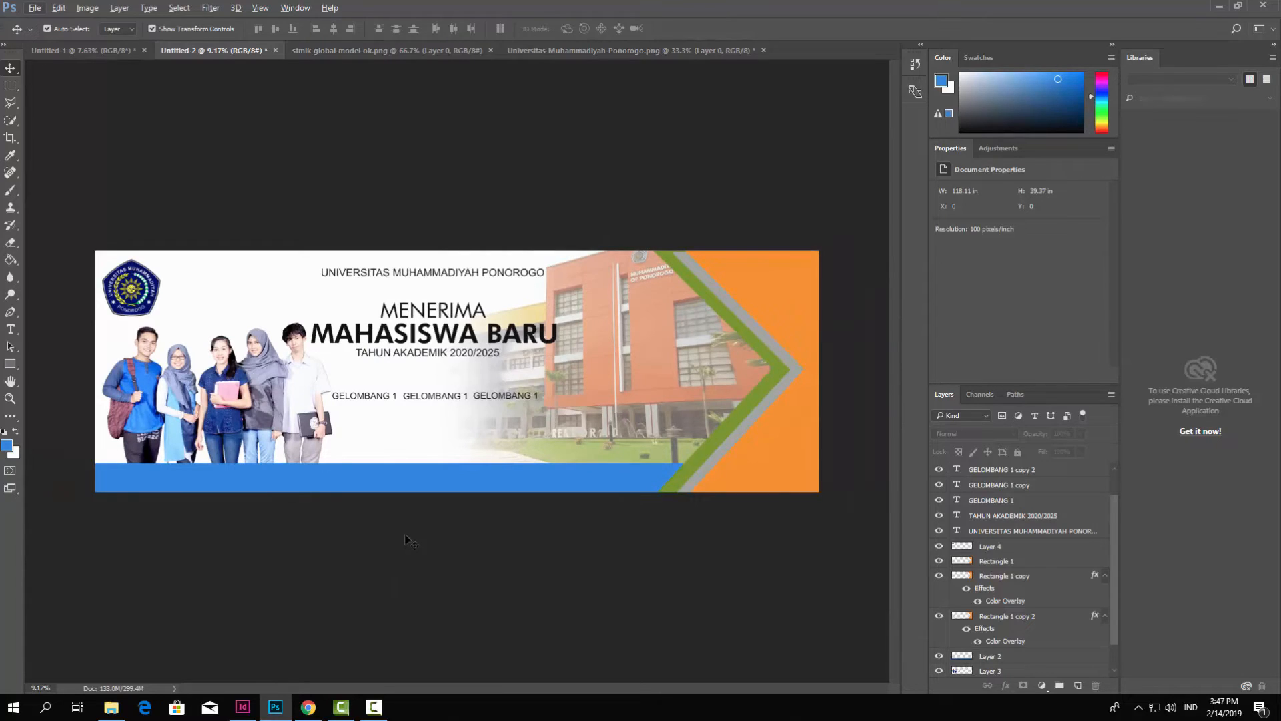
left_click_drag(657, 398, 670, 396)
left_click(345, 493)
scroll(393, 451, "up", 2)
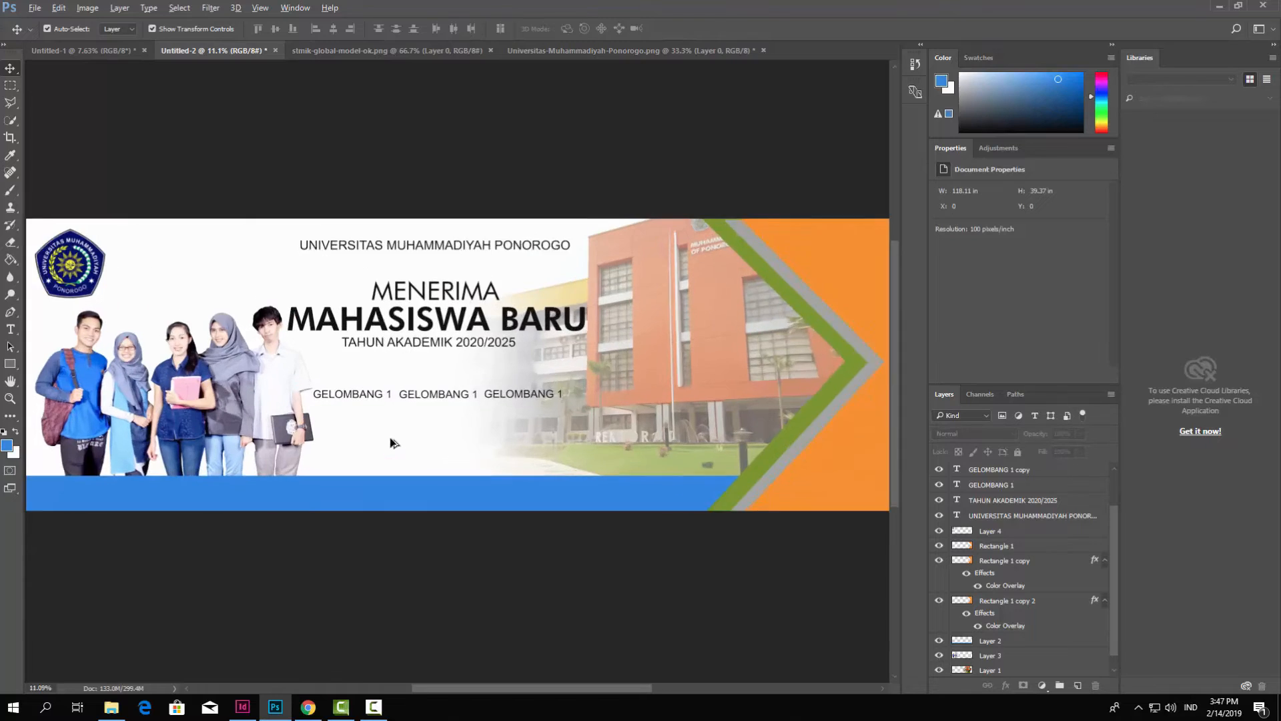
- Recolor the first GELOMBANG 1 text below the academic year to dark red 7a1212
left_click(13, 330)
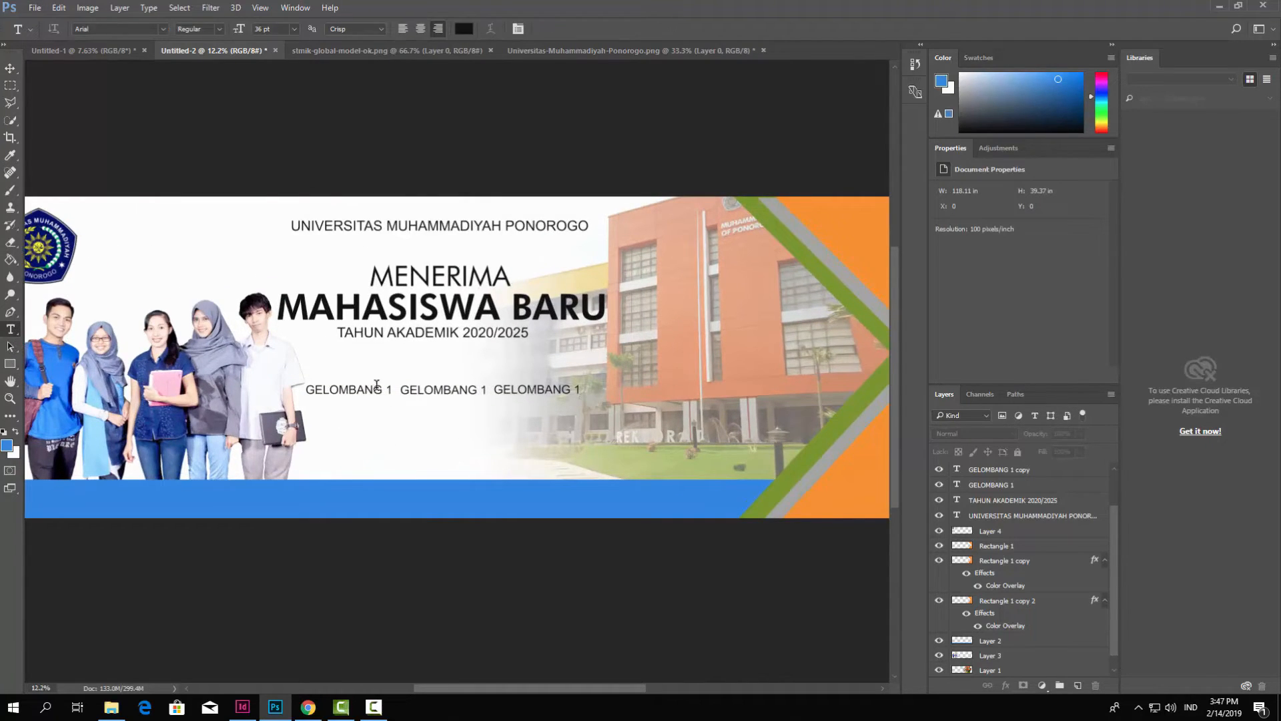
left_click(374, 387)
key("ctrl+a")
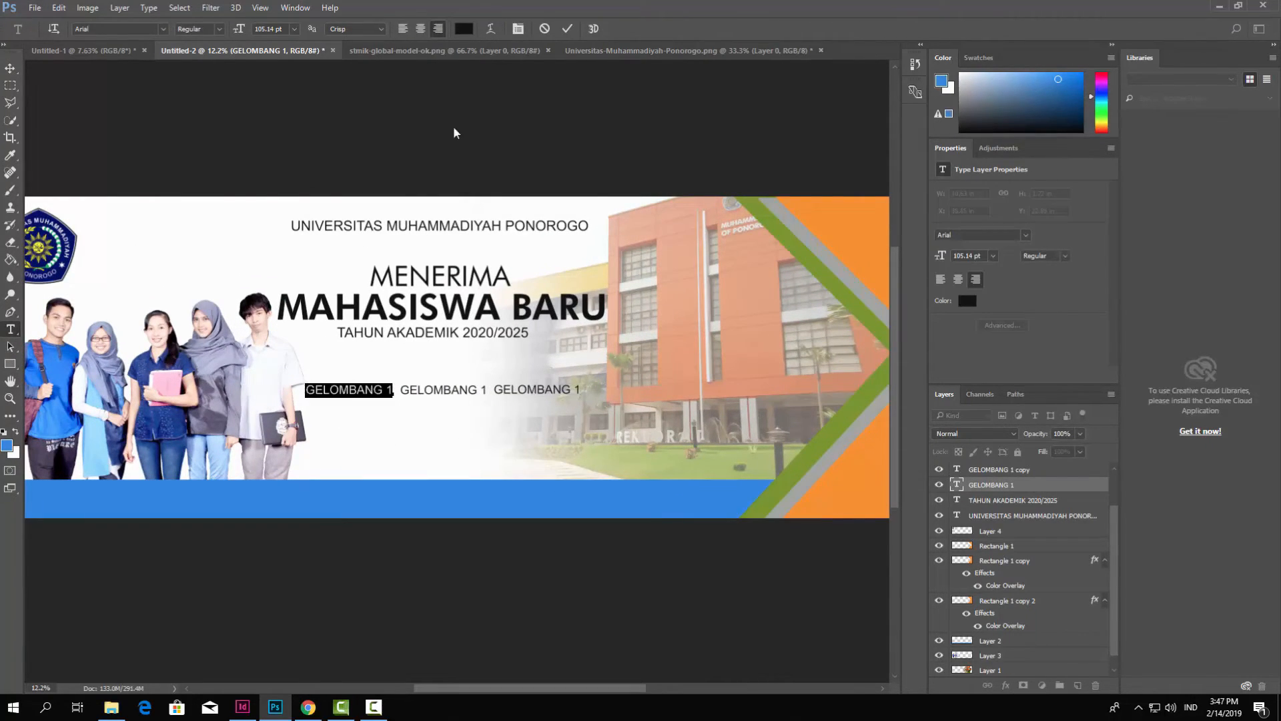
left_click(464, 28)
left_click(400, 450)
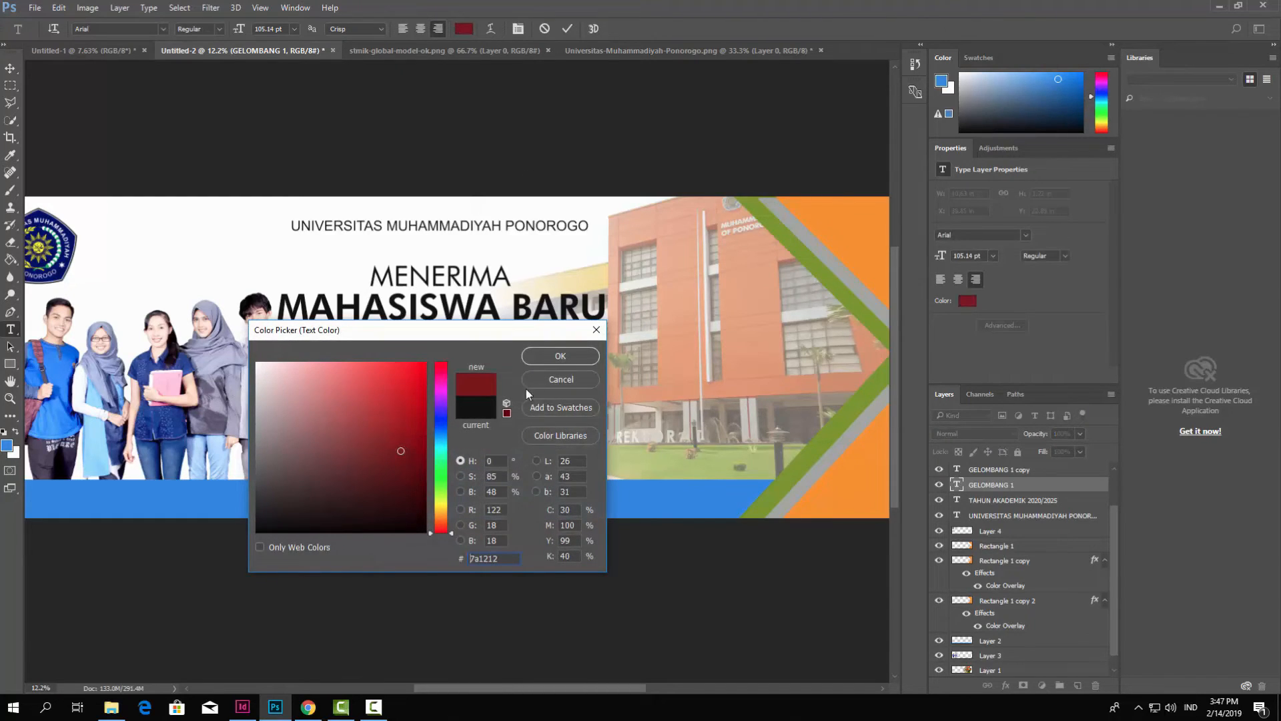
left_click(559, 360)
left_click(567, 28)
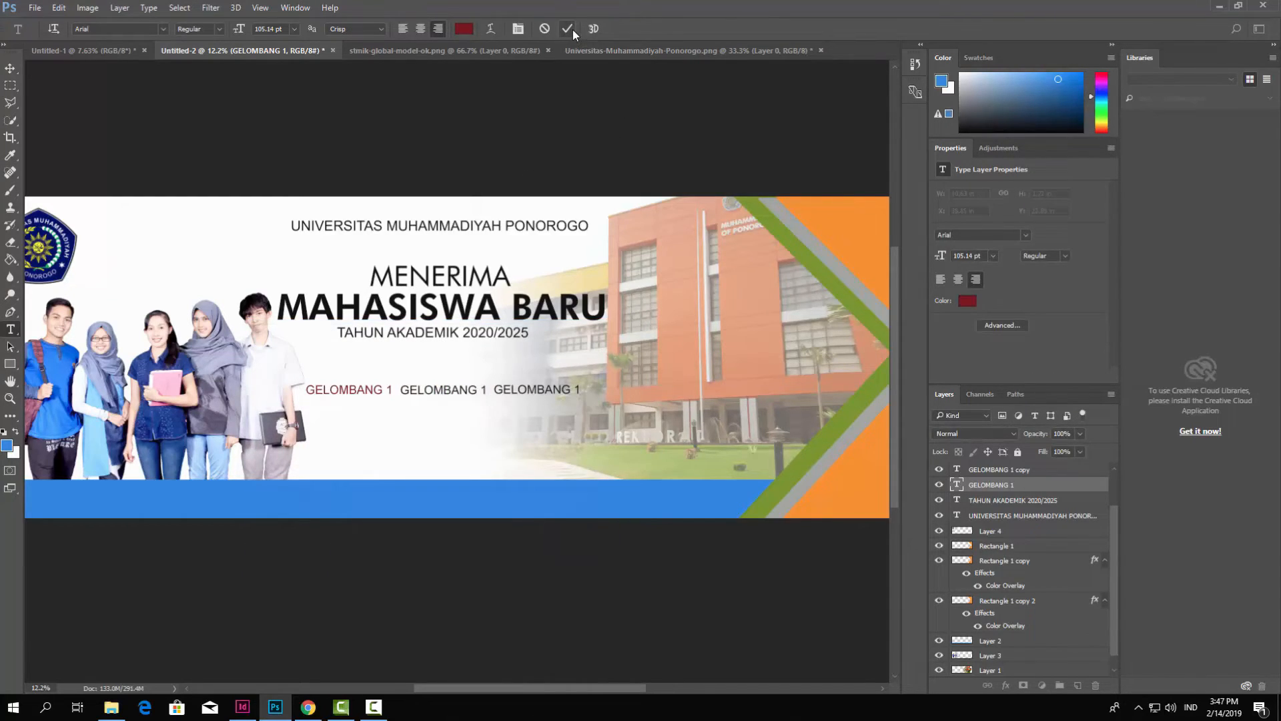
- Delete the two black GELOMBANG 1 copies beside the dark red one
left_click(10, 68)
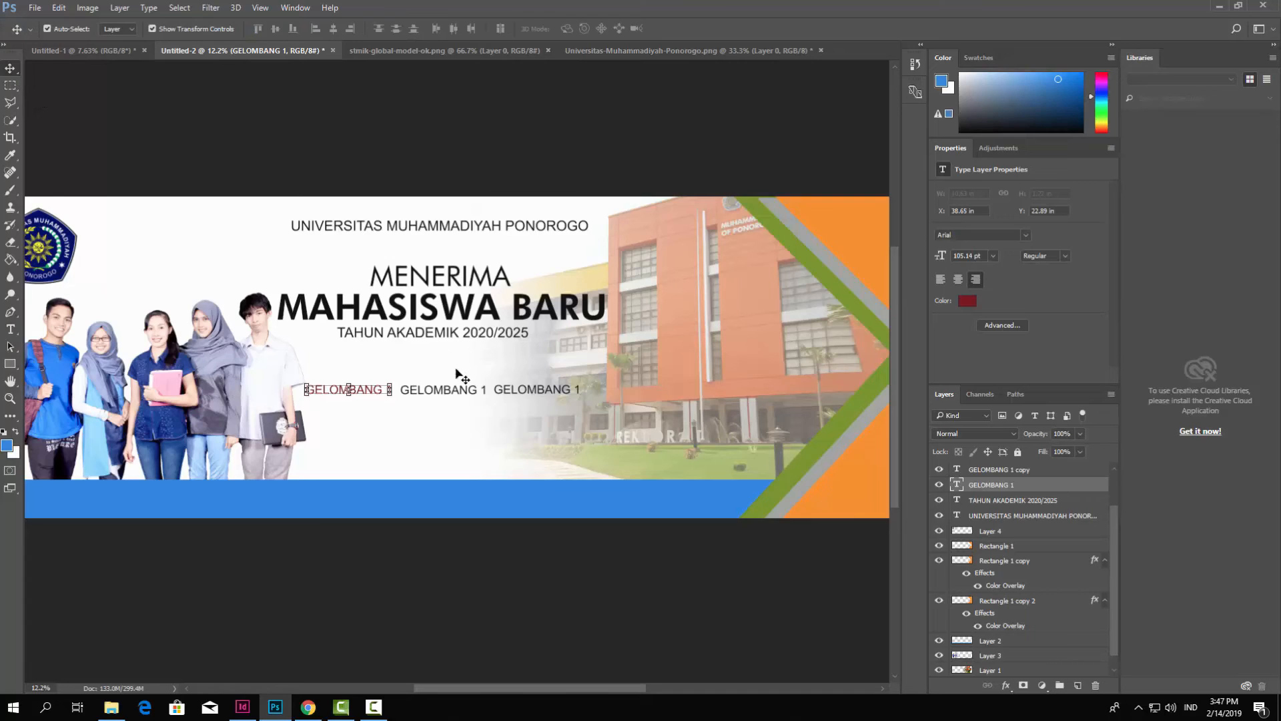
left_click(471, 394)
key("Delete")
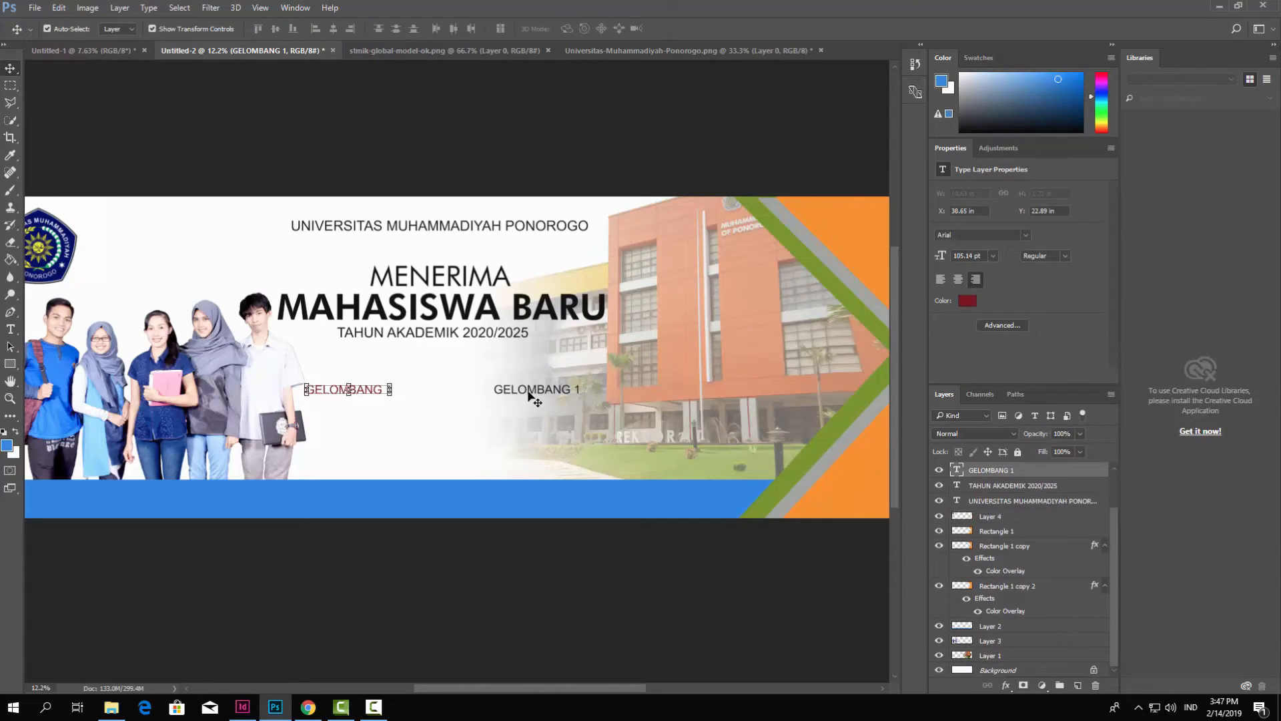
left_click(528, 393)
key("Delete")
left_click(540, 510)
- Duplicate the dark red GELOMBANG 1 text twice and space the copies in a row to its right
left_click(379, 394)
key("ctrl+j")
left_click_drag(361, 394, 459, 394)
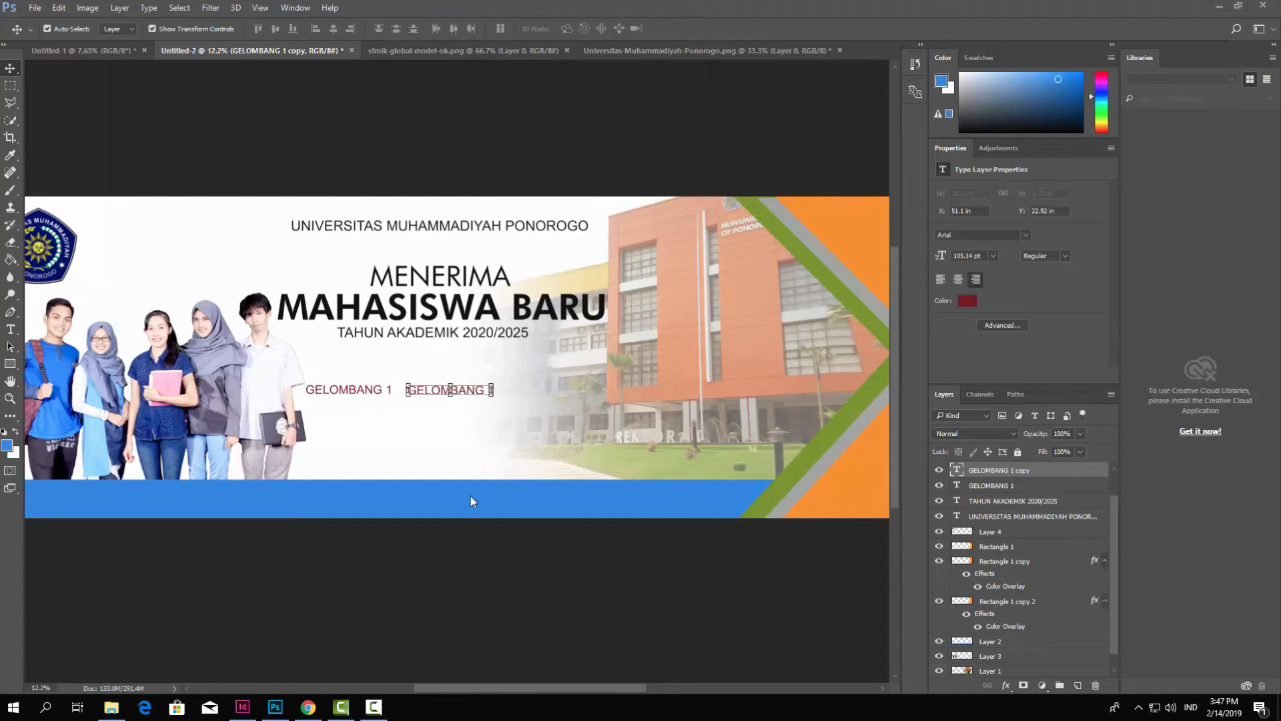
left_click(469, 573)
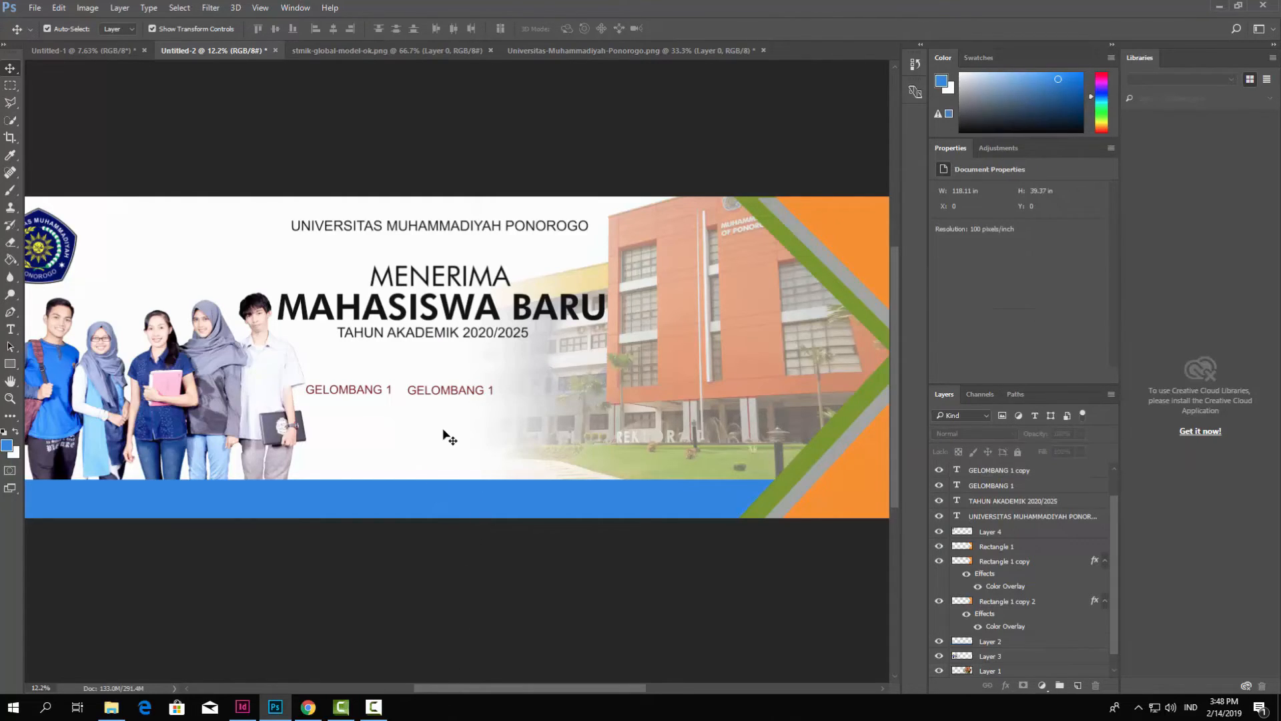
left_click(437, 394)
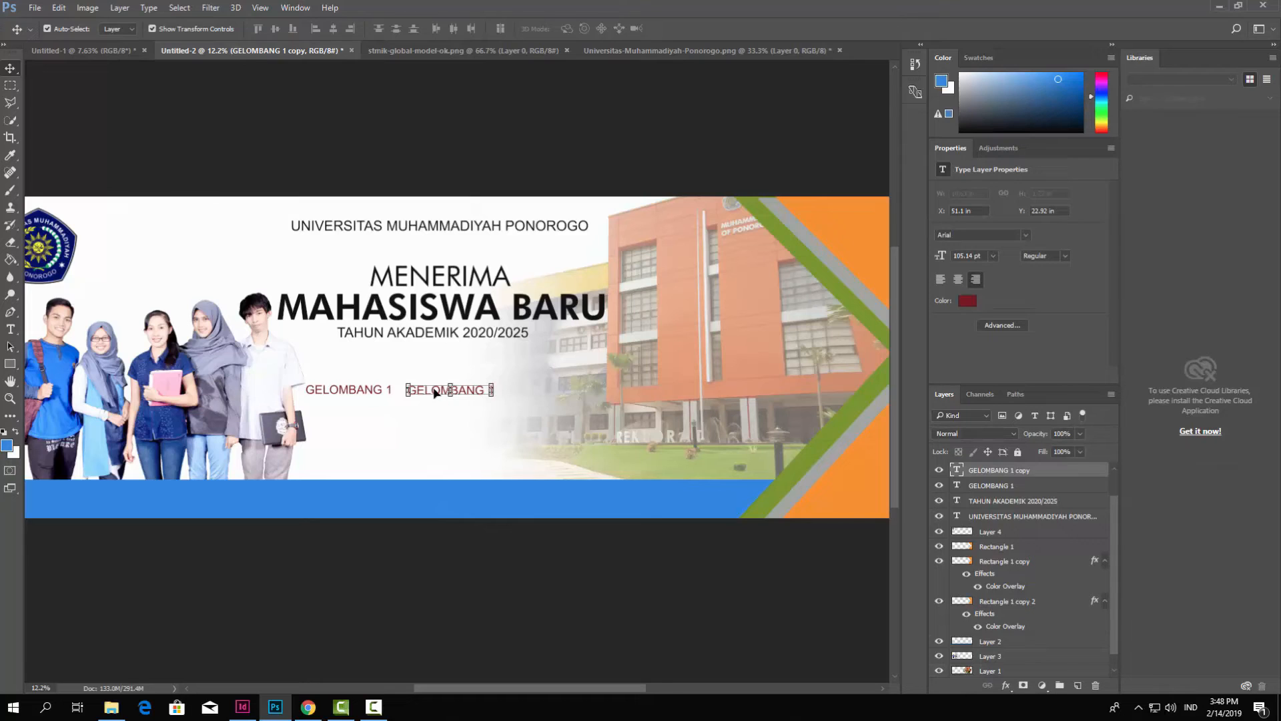
key("ctrl+j")
left_click_drag(470, 399, 605, 397)
left_click(586, 520)
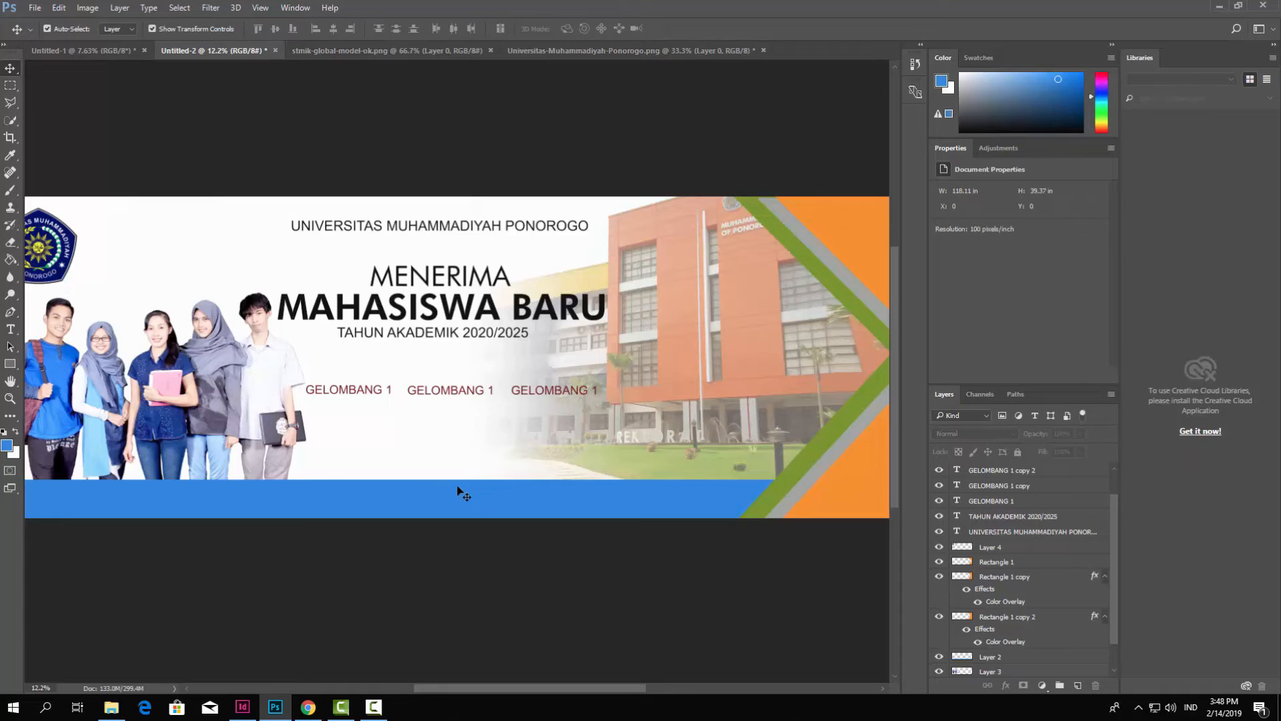
scroll(504, 452, "down", 1)
scroll(476, 412, "down", 1)
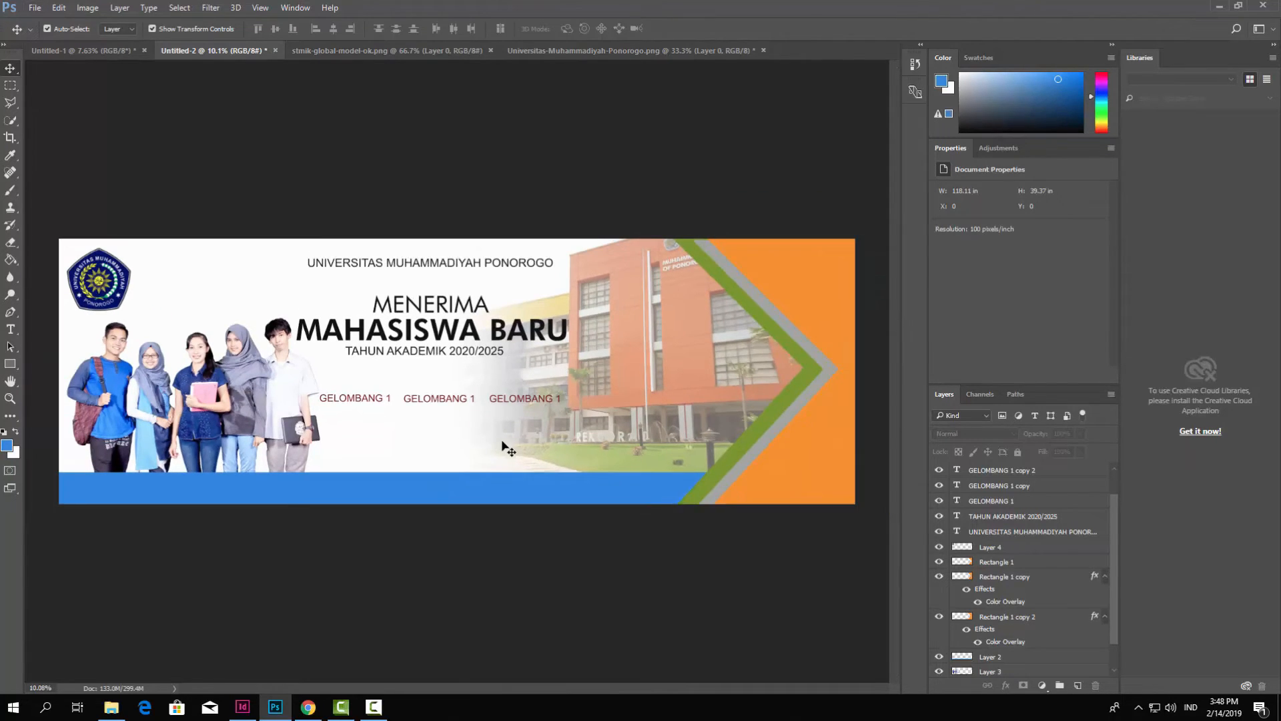
- Nudge the campus building photo slightly right
left_click(619, 313)
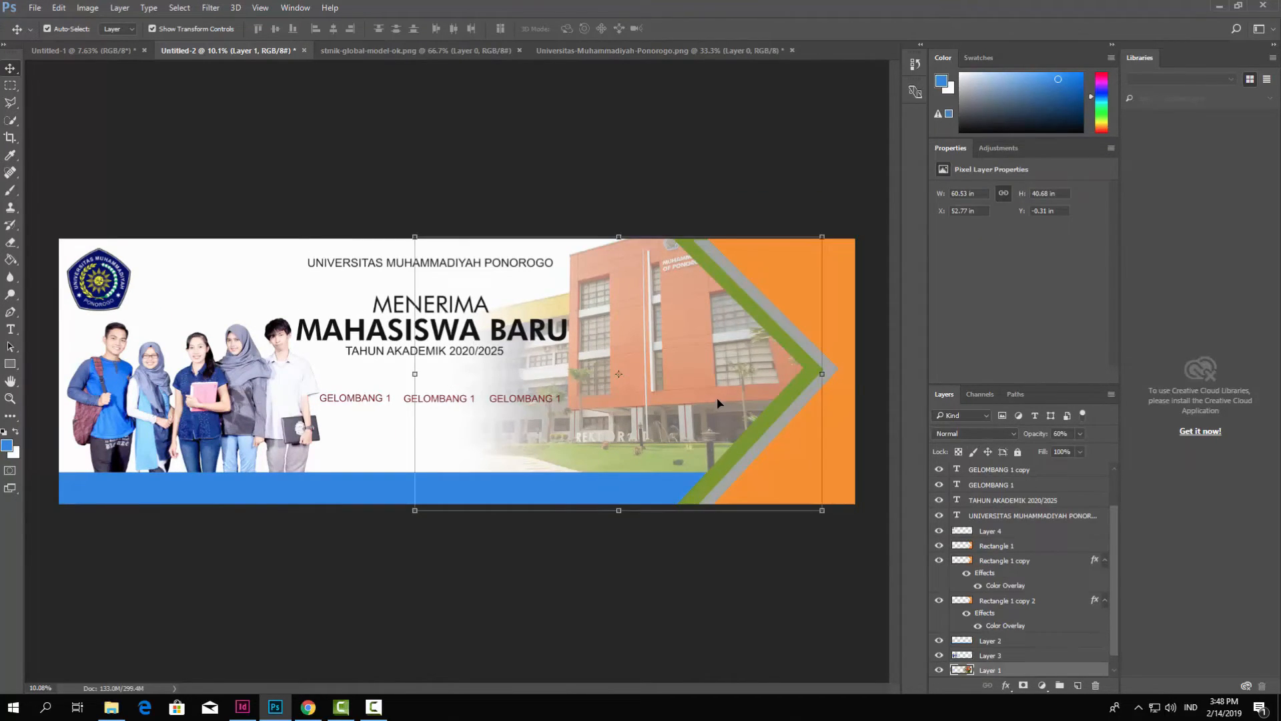
left_click_drag(718, 403, 723, 399)
left_click(654, 149)
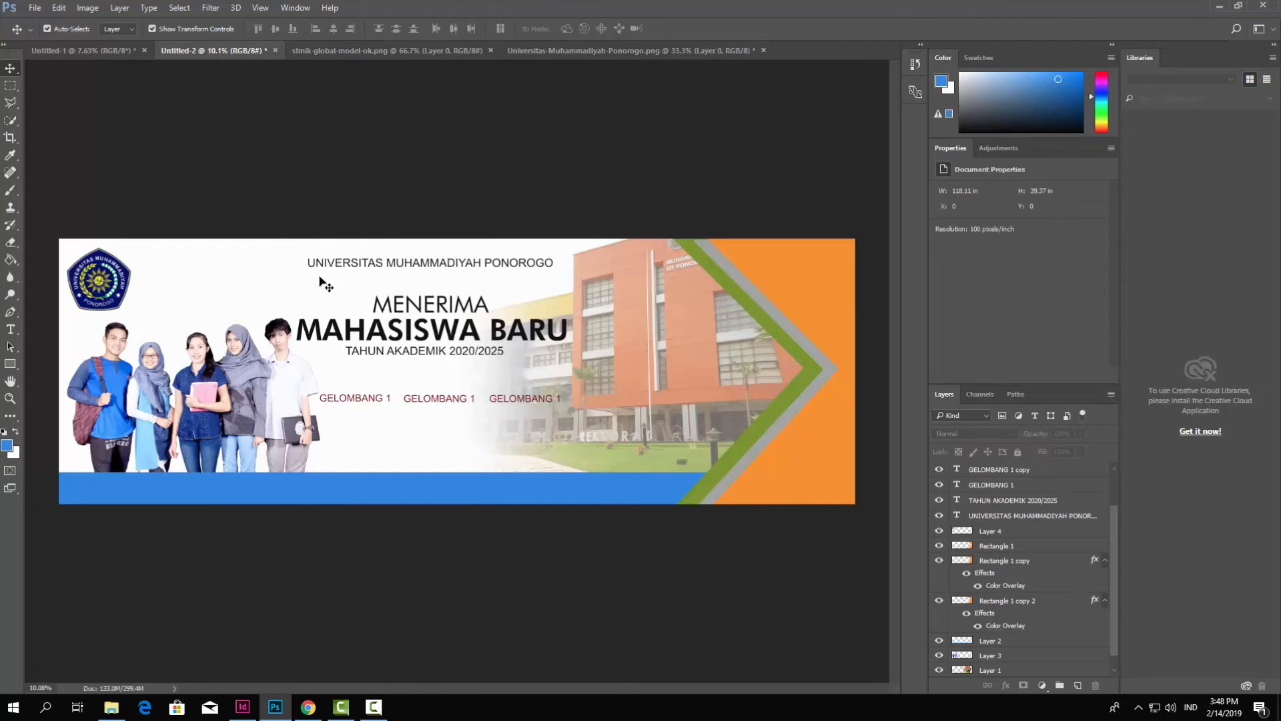
- Select all three GELOMBANG 1 texts and move them up slightly together
scroll(439, 334, "up", 2)
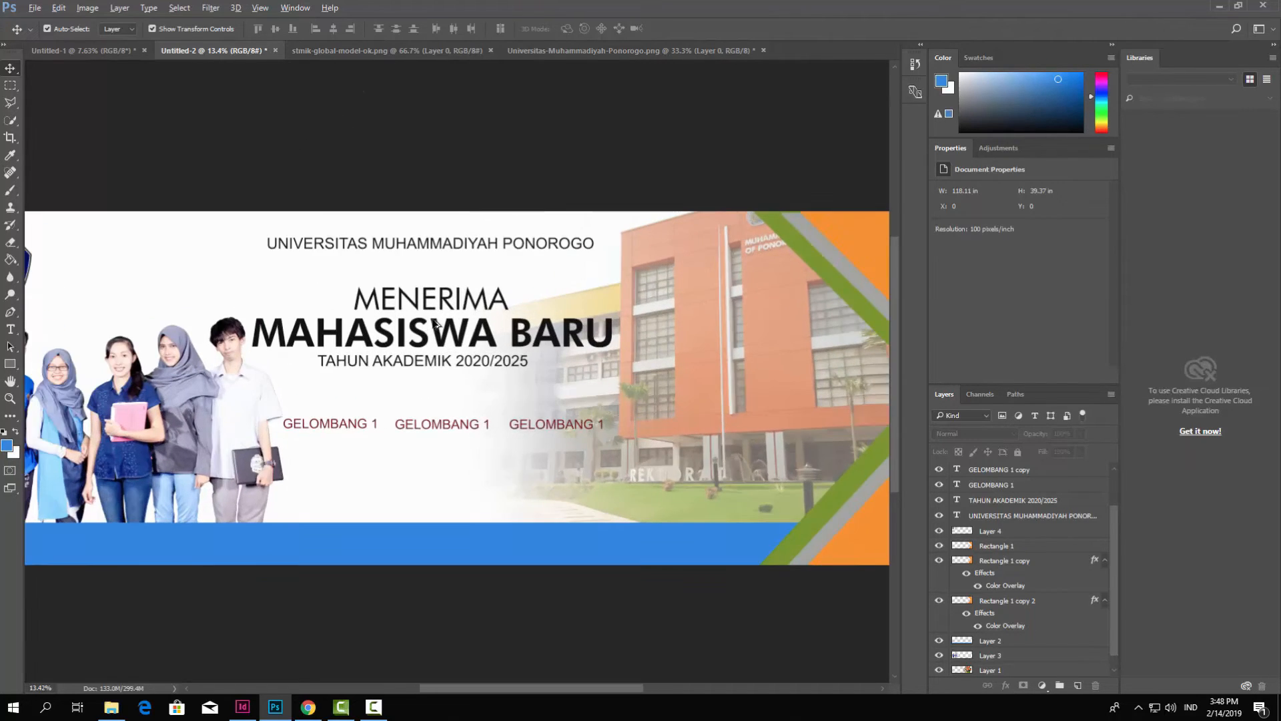
scroll(445, 335, "up", 2)
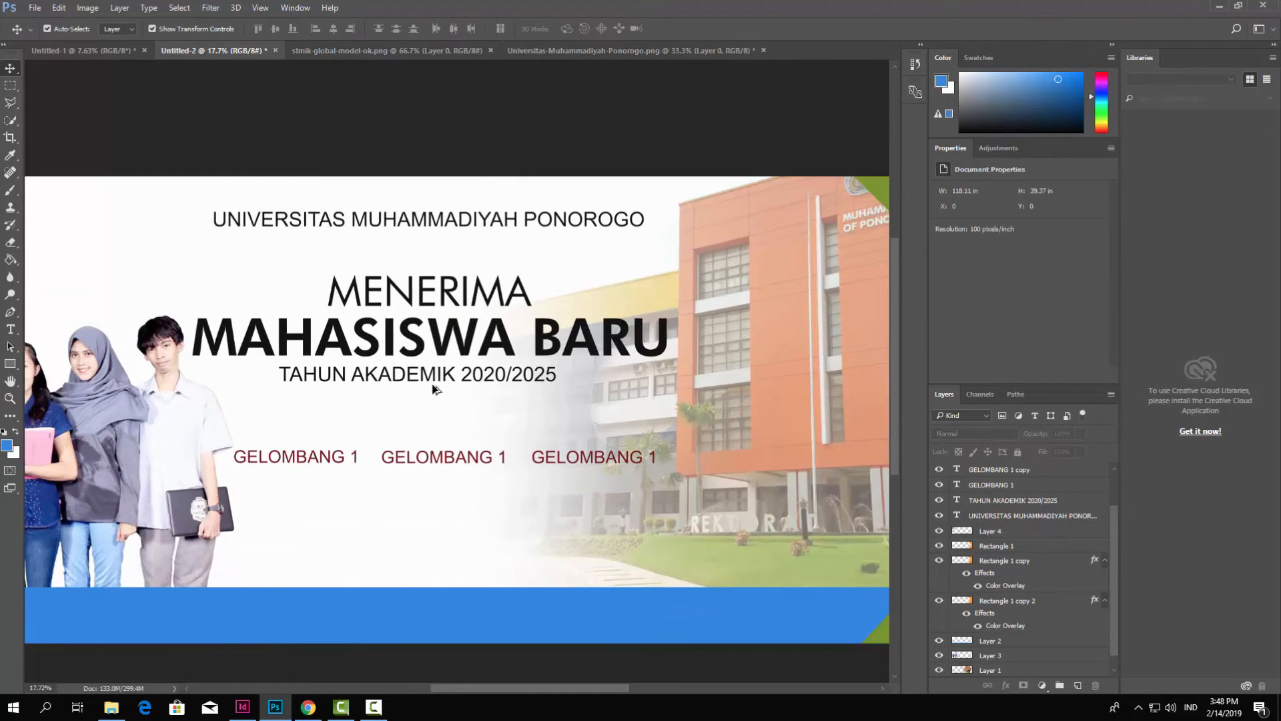
scroll(434, 388, "down", 2)
left_click(340, 448)
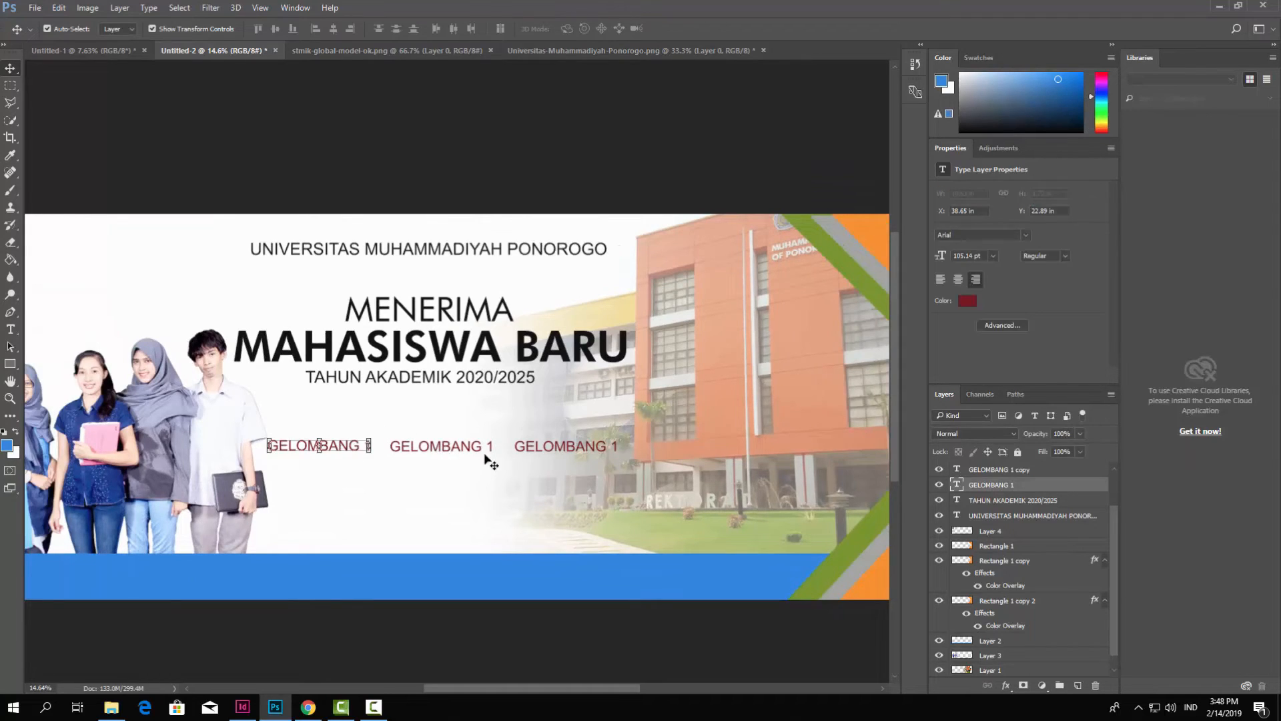
left_click(518, 449, "shift")
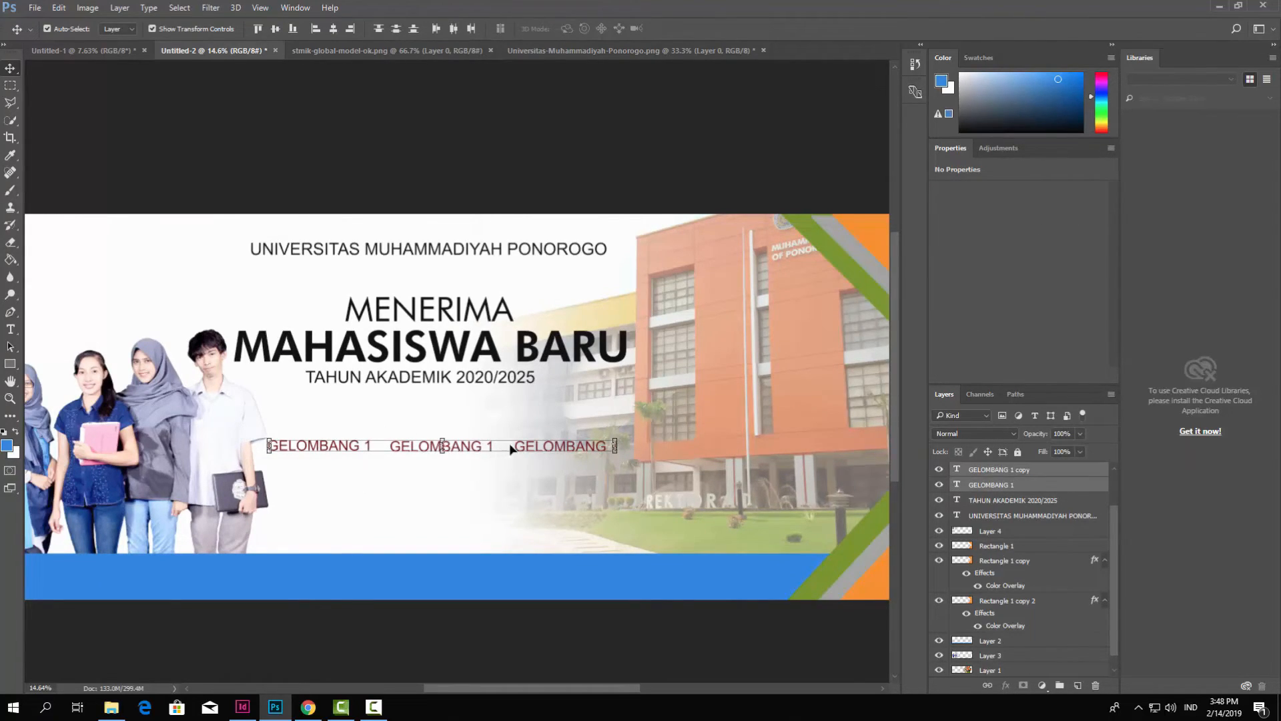
left_click_drag(518, 443, 517, 437)
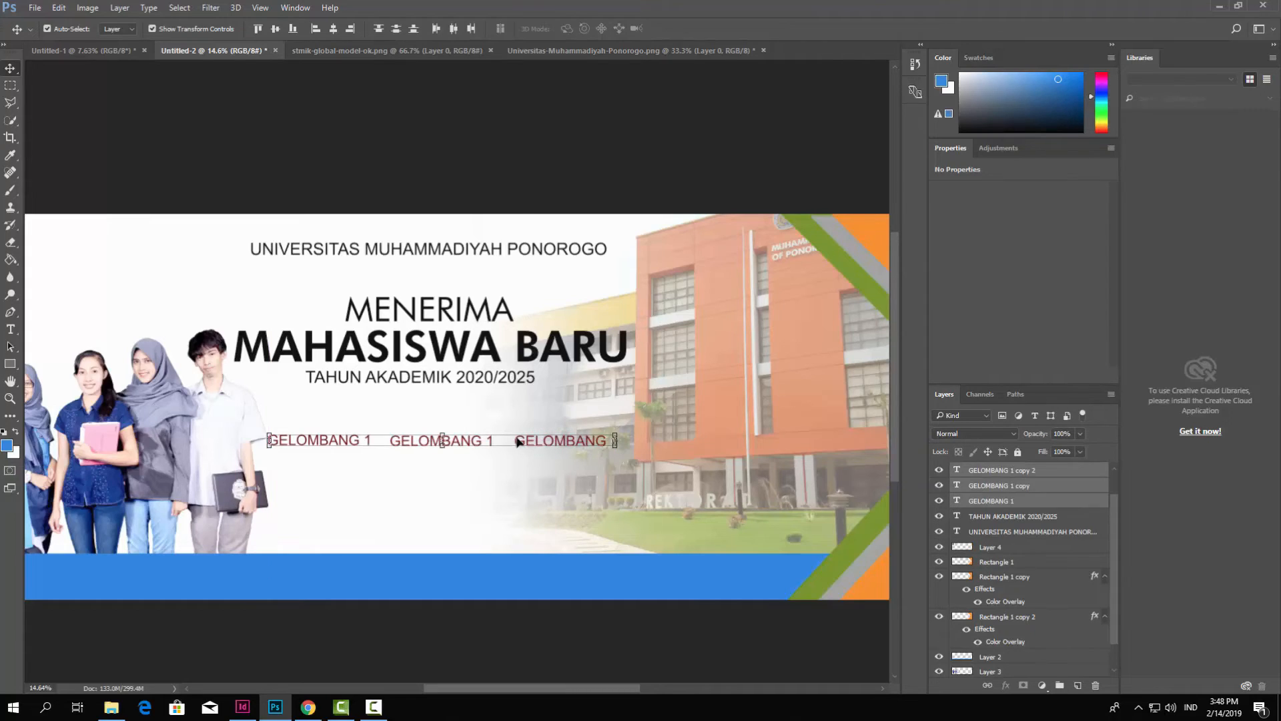
left_click(510, 52)
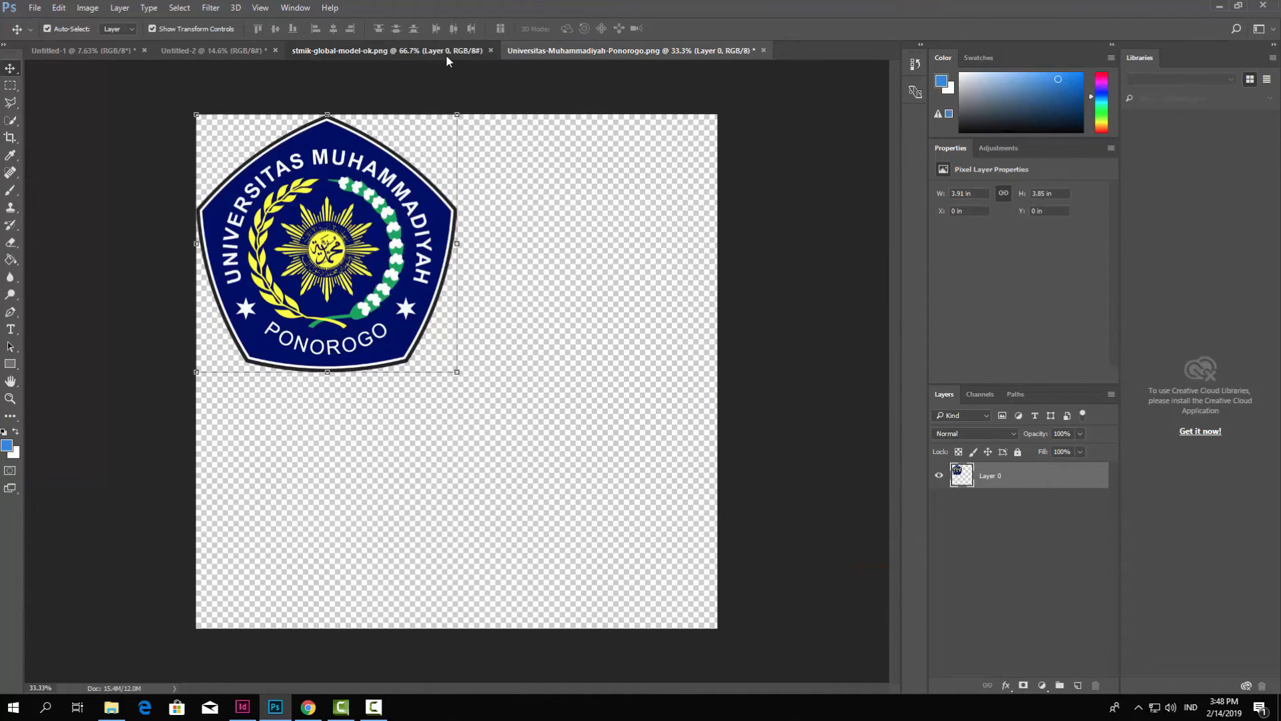
left_click(446, 53)
left_click(249, 50)
left_click(384, 163)
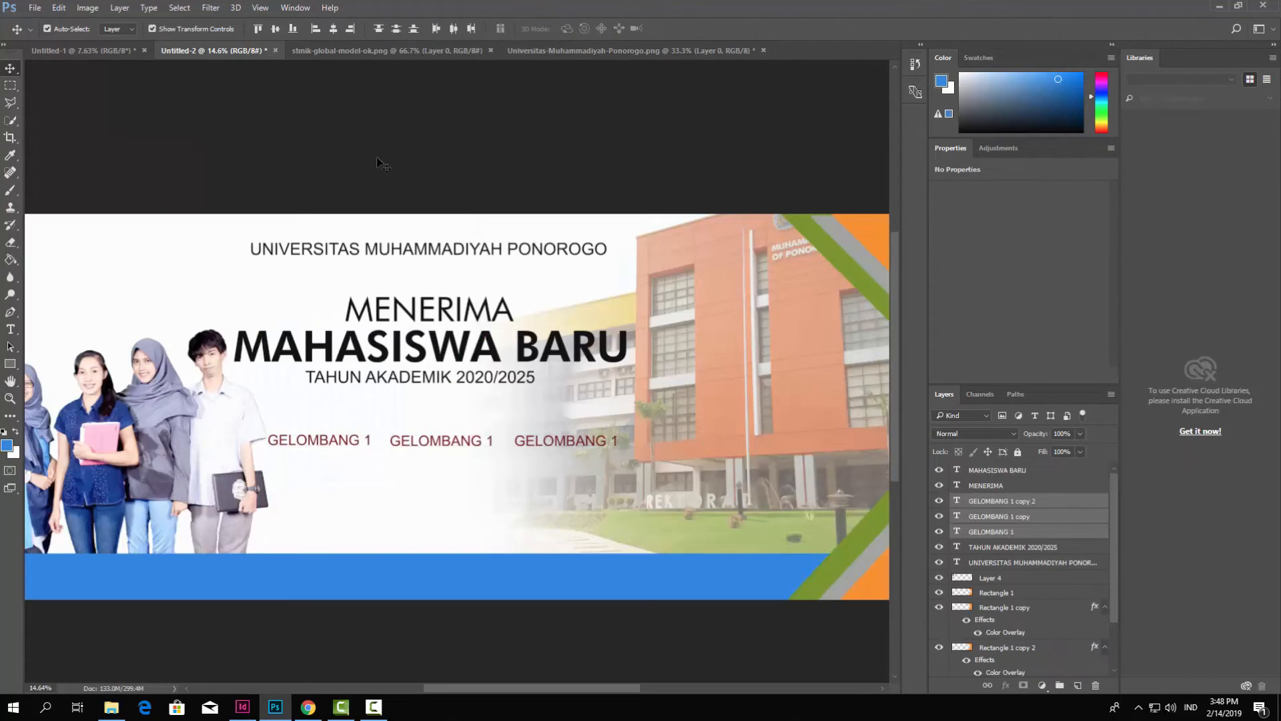
- Move the MENERIMA, MAHASISWA BARU and TAHUN AKADEMIK 2020/2025 texts down together, closer to the GELOMBANG 1 row
scroll(480, 500, "down", 2)
scroll(430, 400, "up", 2)
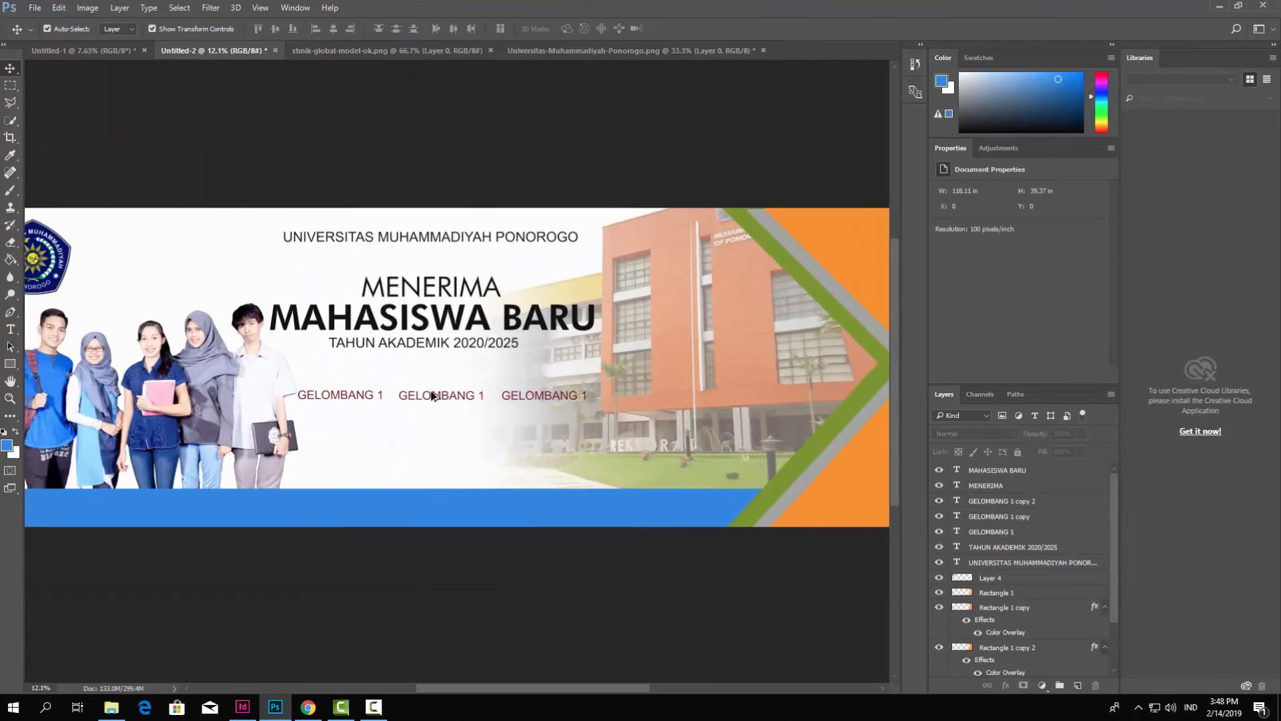
scroll(366, 387, "down", 2)
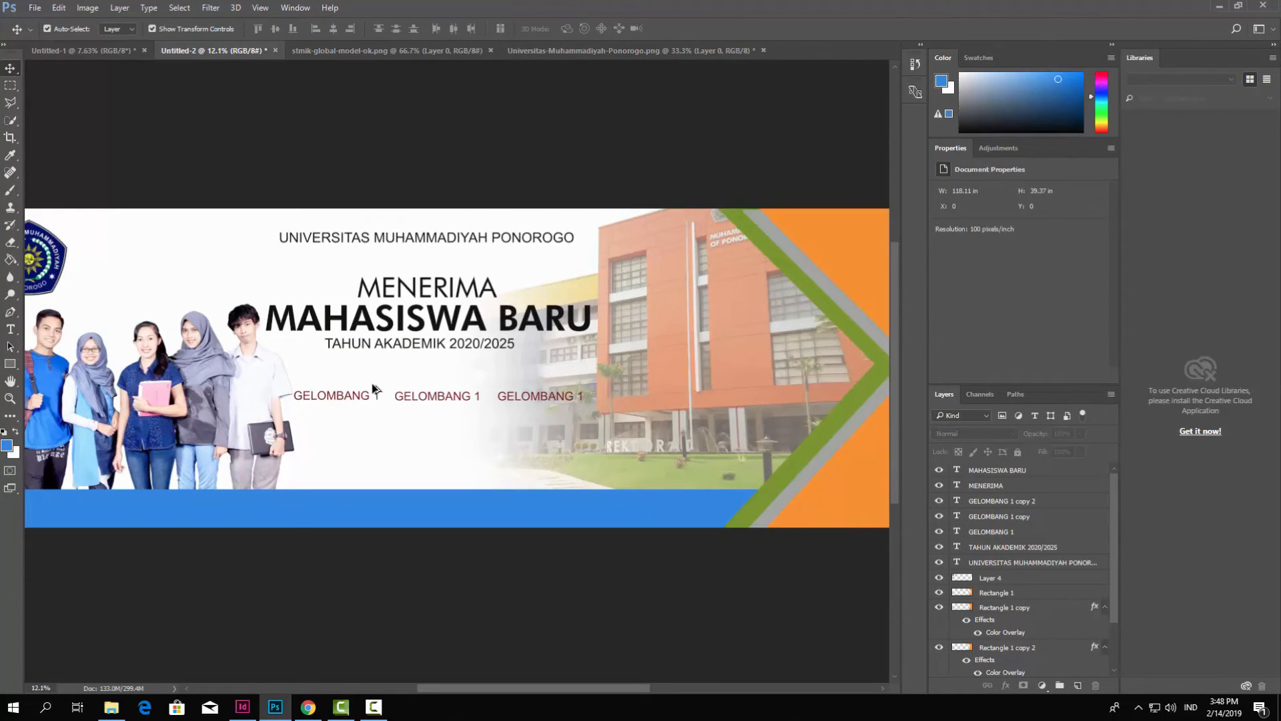
scroll(375, 379, "down", 1)
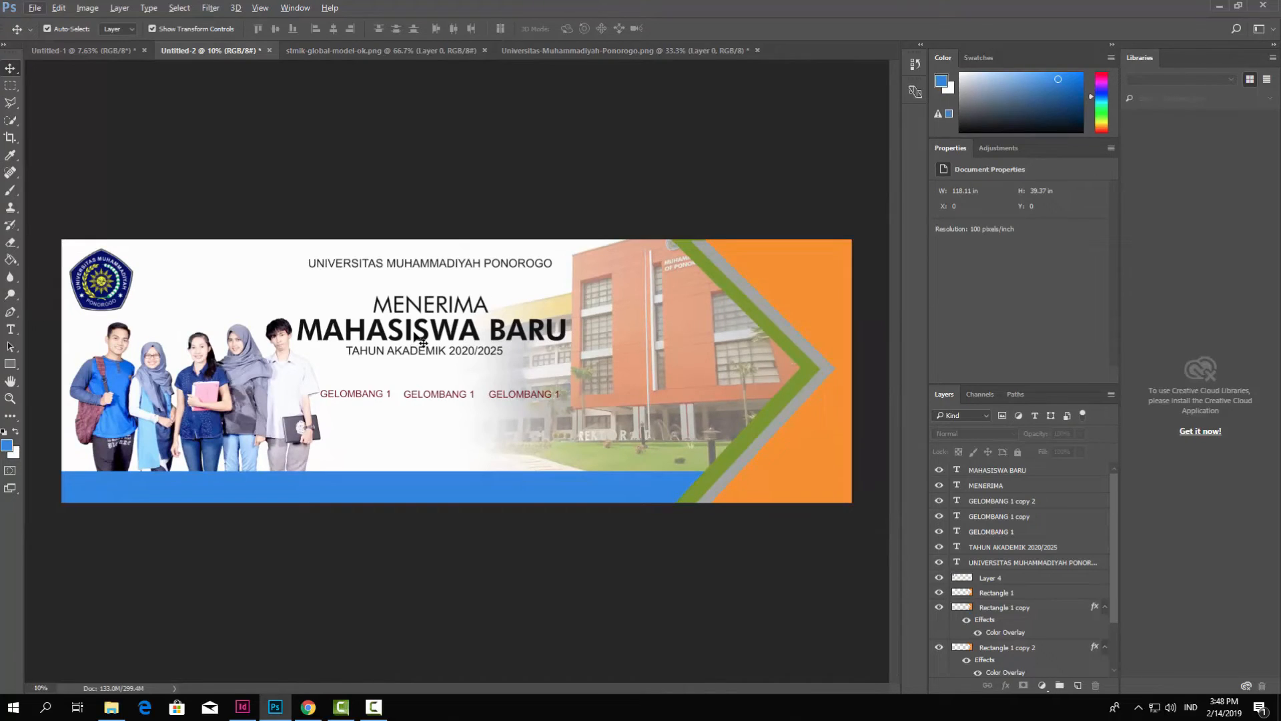
left_click(440, 314)
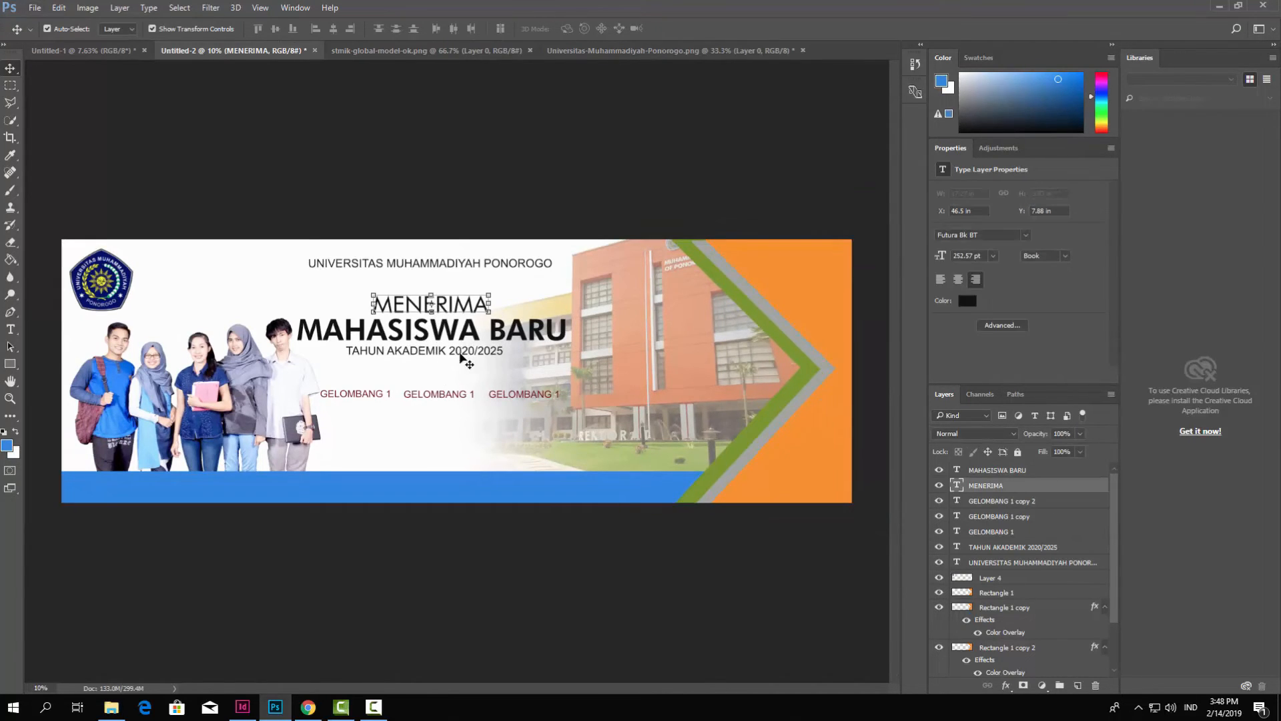
left_click(467, 354, "shift")
left_click(528, 336, "shift")
left_click_drag(528, 339, 523, 352)
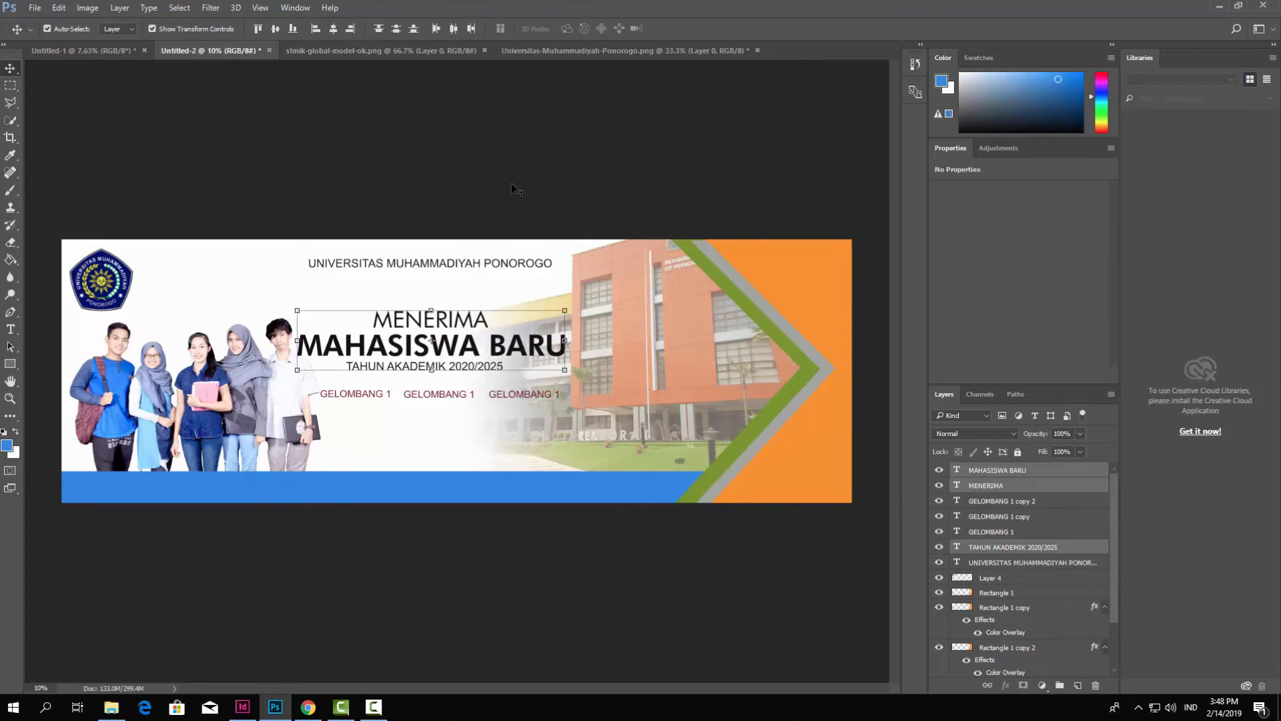
left_click(511, 183)
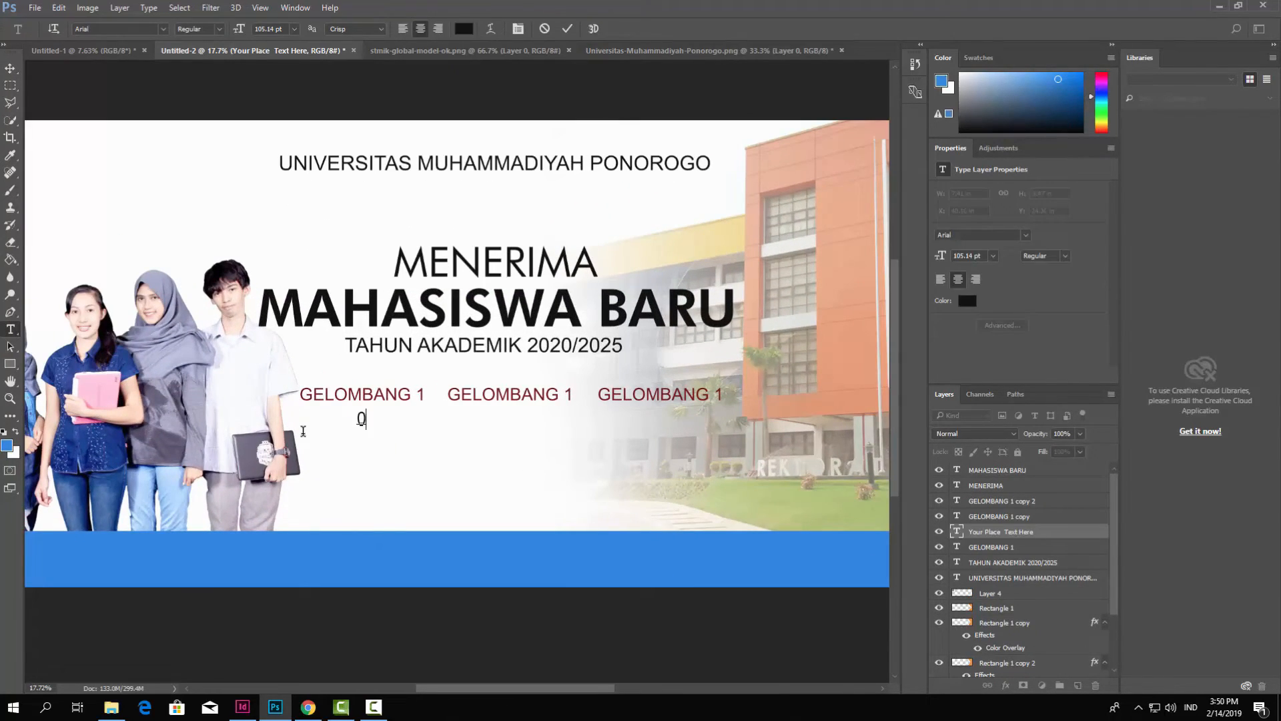
- Enter 01/02 - 01/05 as the date text beneath the first GELOMBANG 1
type("1/02/")
type("19")
type("-")
key("BackSpace")
key("BackSpace")
key("BackSpace")
key("BackSpace")
key("BackSpace")
type("- 01/05")
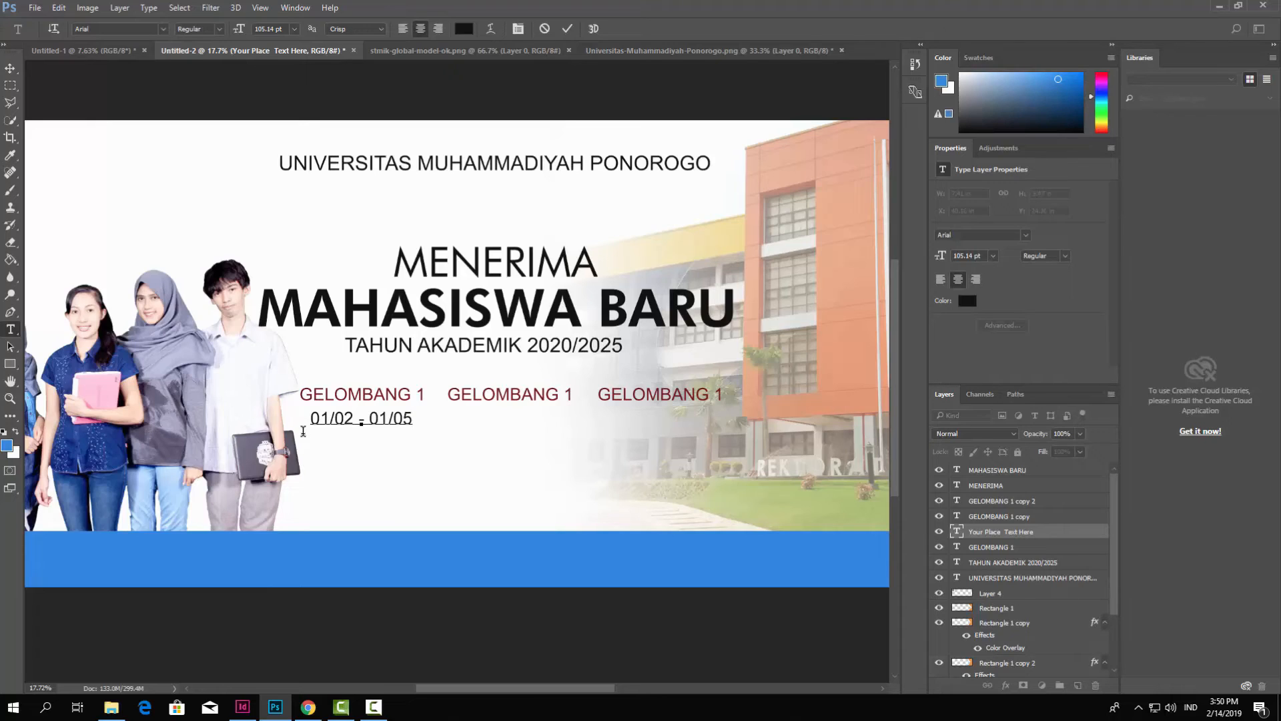
left_click(567, 29)
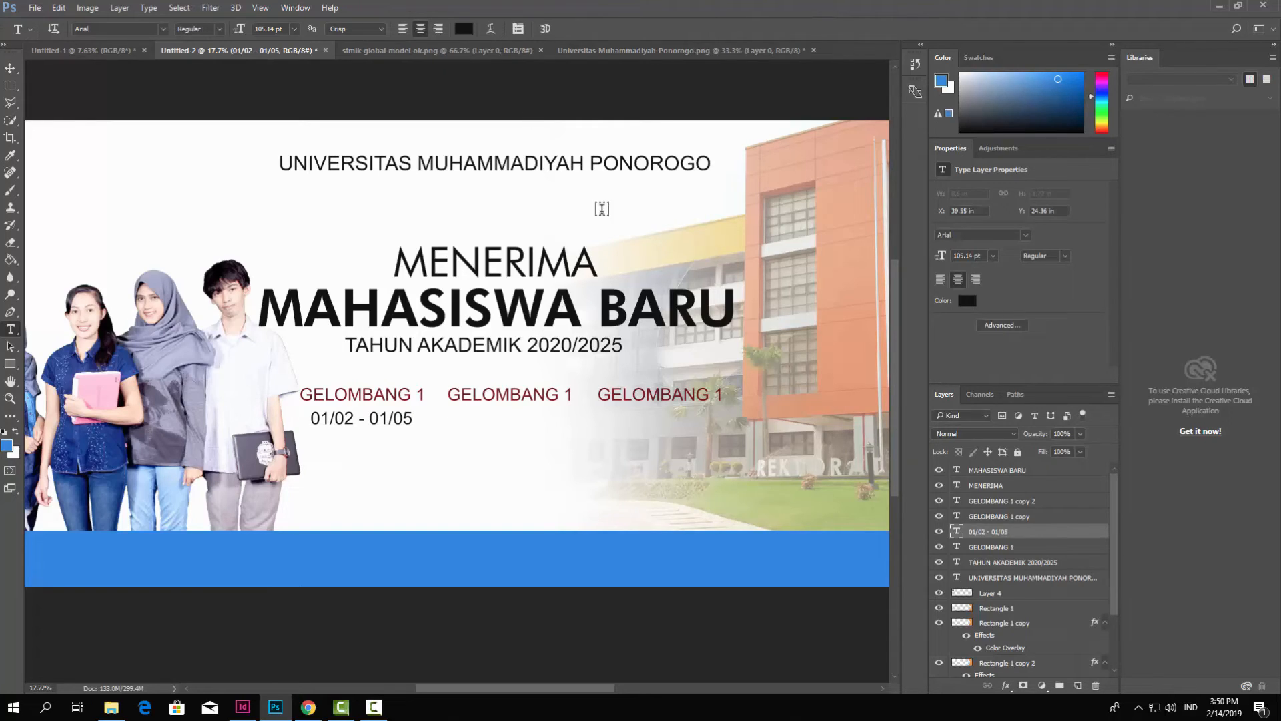
left_click(11, 68)
left_click(410, 422)
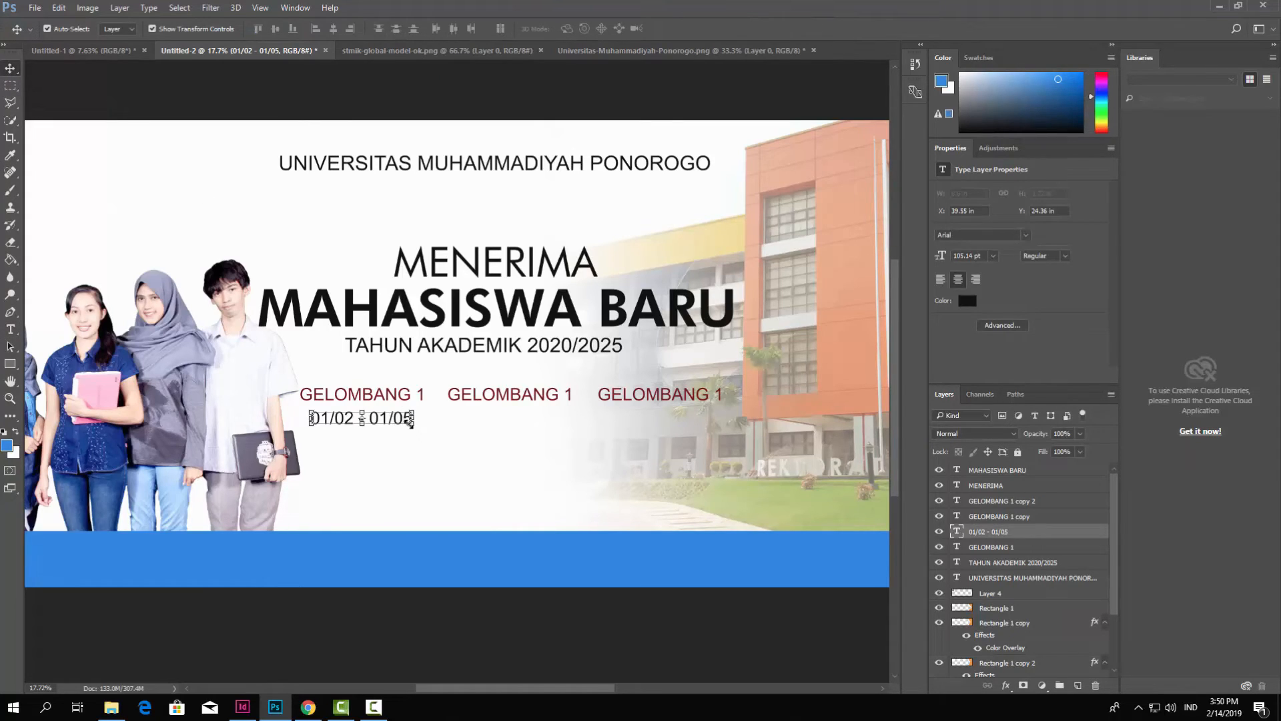
left_click_drag(415, 425, 408, 424)
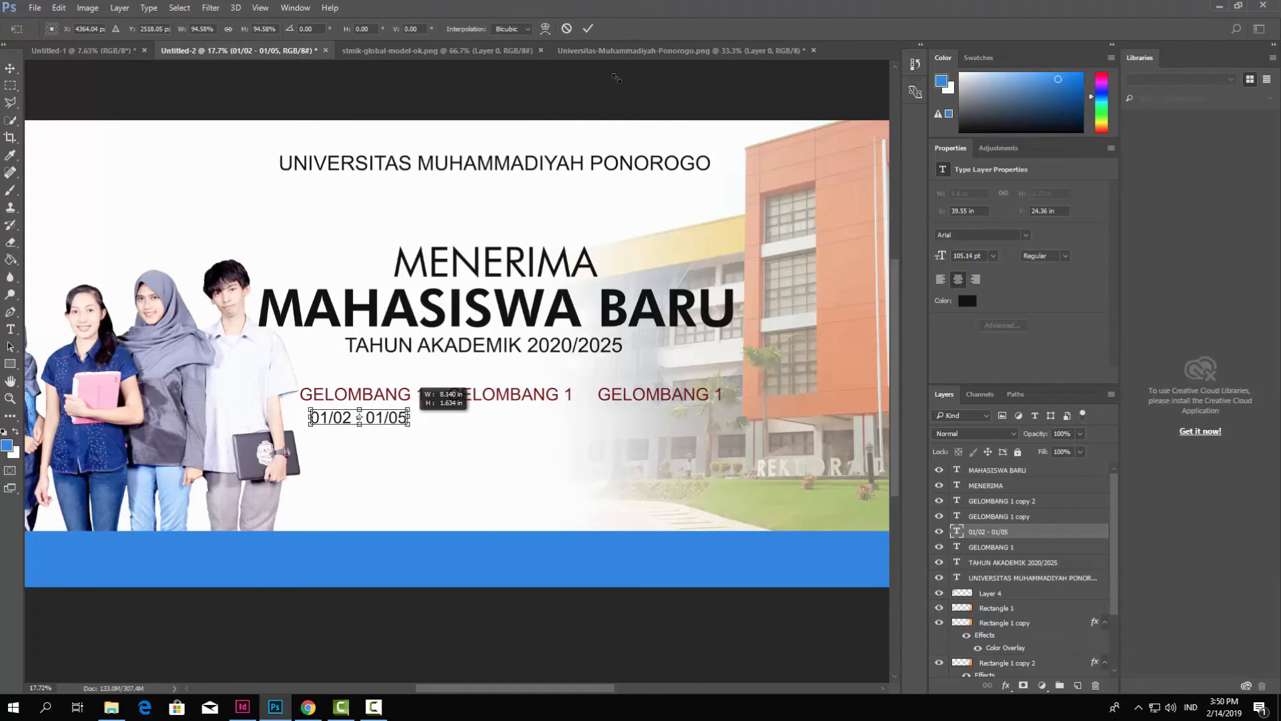
left_click(588, 28)
left_click(547, 93)
- Scale the 01/02 - 01/05 text down to about 87% and center it close beneath the first GELOMBANG 1
left_click(403, 425)
scroll(392, 466, "up", 4)
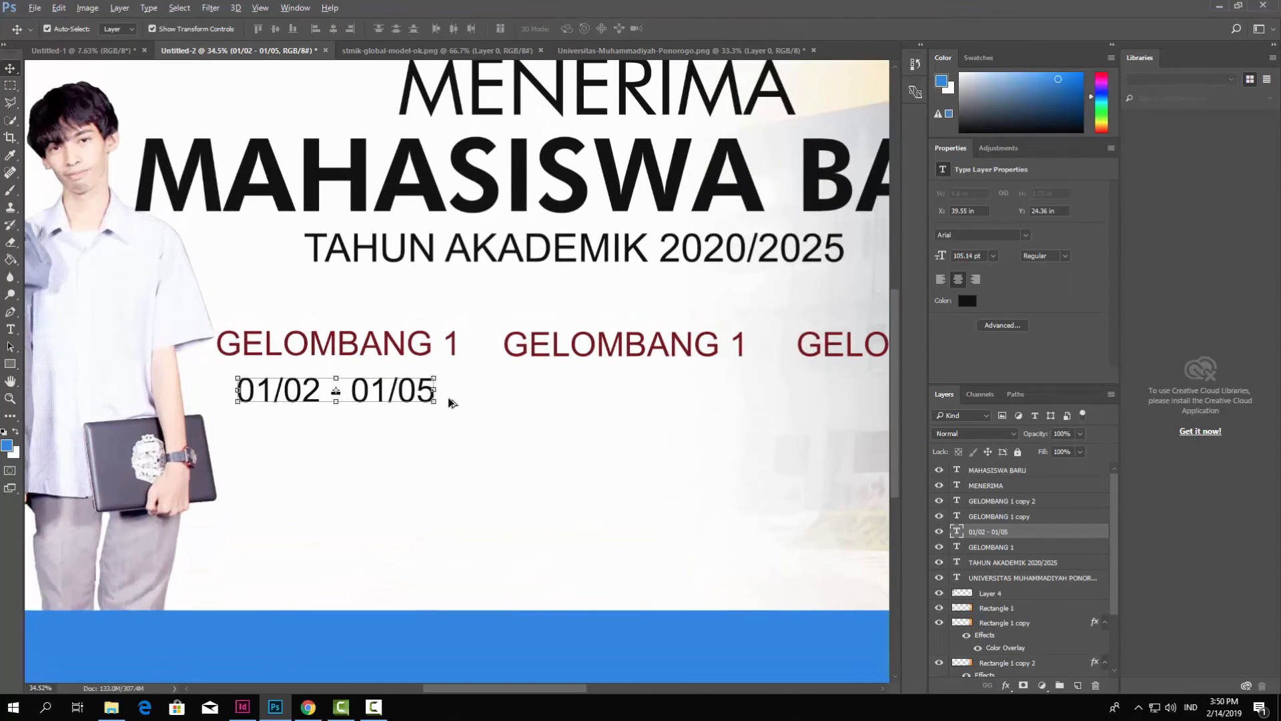
left_click_drag(434, 403, 404, 407)
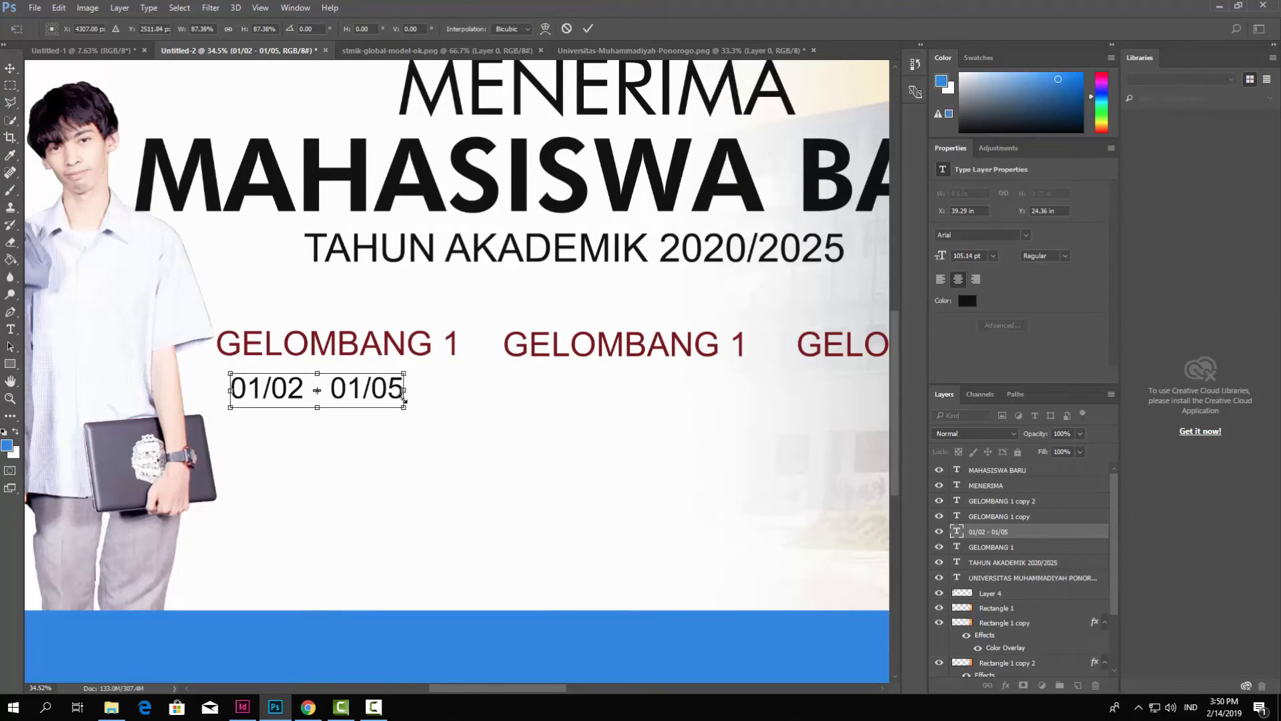
left_click(588, 28)
left_click_drag(372, 393, 383, 390)
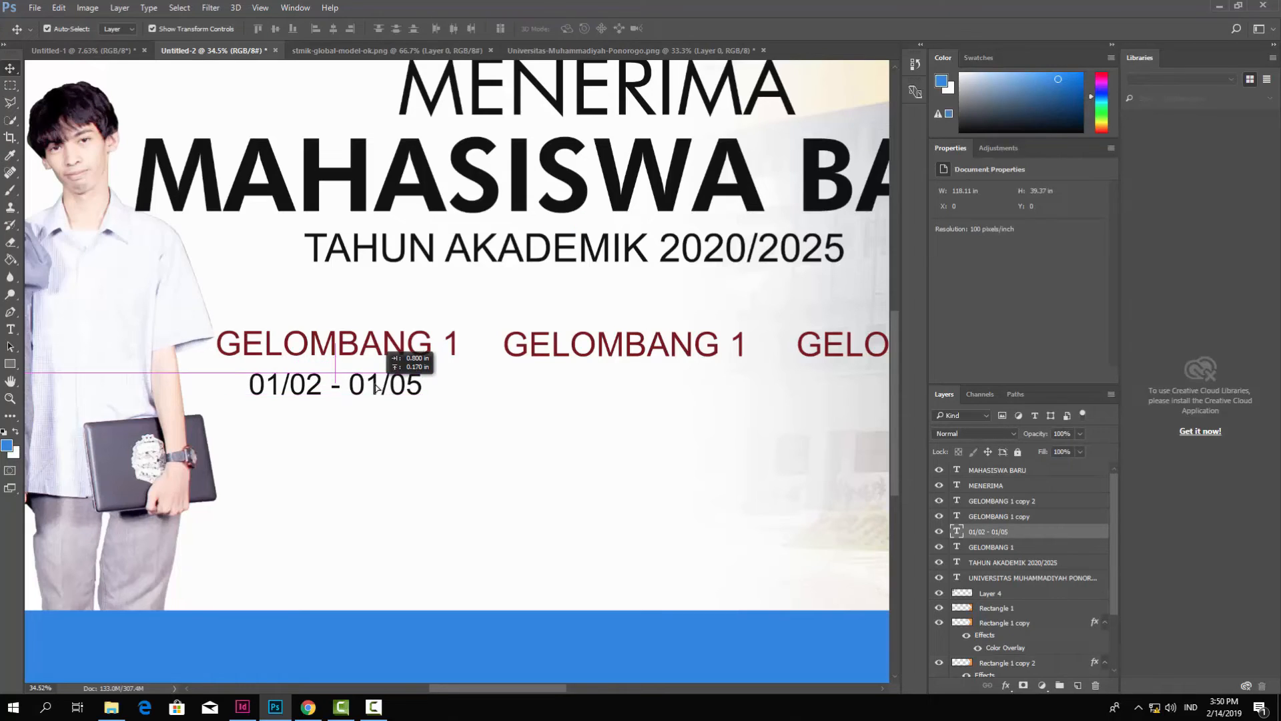
- Duplicate the 01/02 - 01/05 text twice, placing one copy beneath the second GELOMBANG 1 and one beneath the third
key("ctrl+j")
left_click(432, 427, "ctrl")
left_click_drag(395, 388, 681, 397)
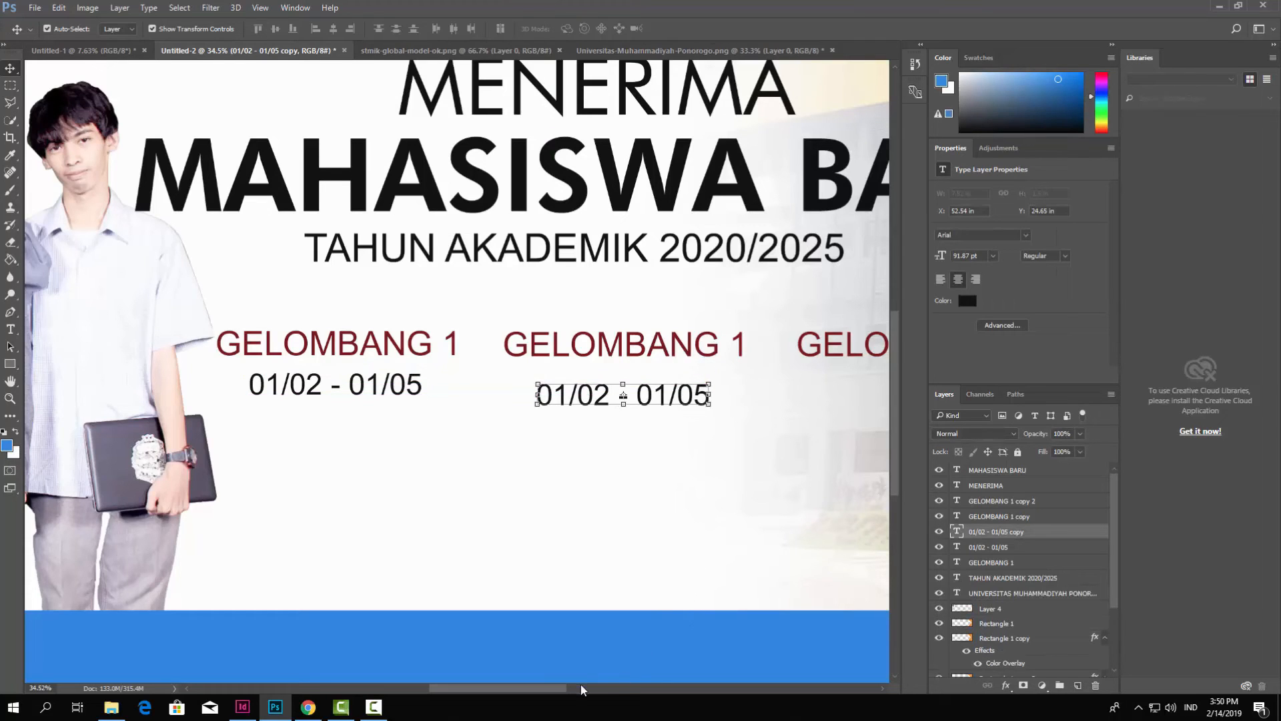
scroll(428, 544, "right", 5)
key("ctrl+j")
left_click_drag(274, 406, 547, 398)
scroll(514, 523, "down", 2)
scroll(429, 481, "down", 1)
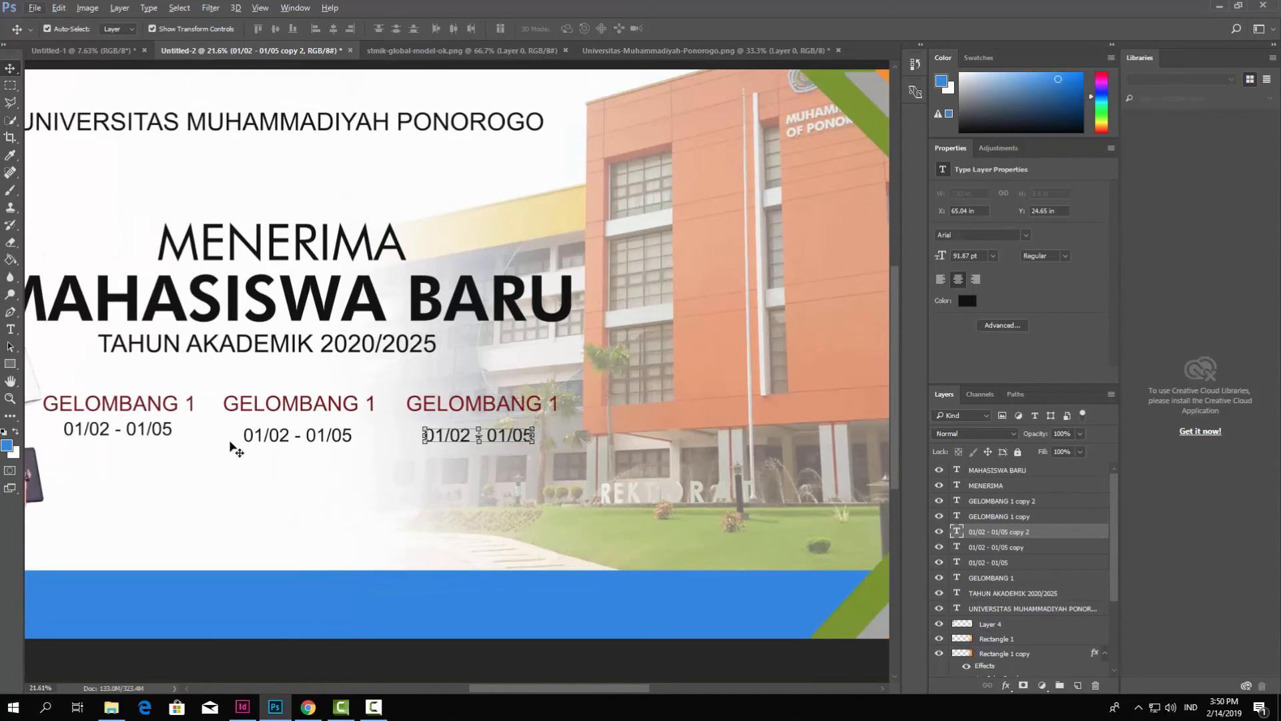
- Align the top edges of the three 01/02 - 01/05 texts and move them down slightly together beneath the GELOMBANG 1 row
left_click(166, 434)
left_click(343, 443, "shift")
left_click(473, 440, "shift")
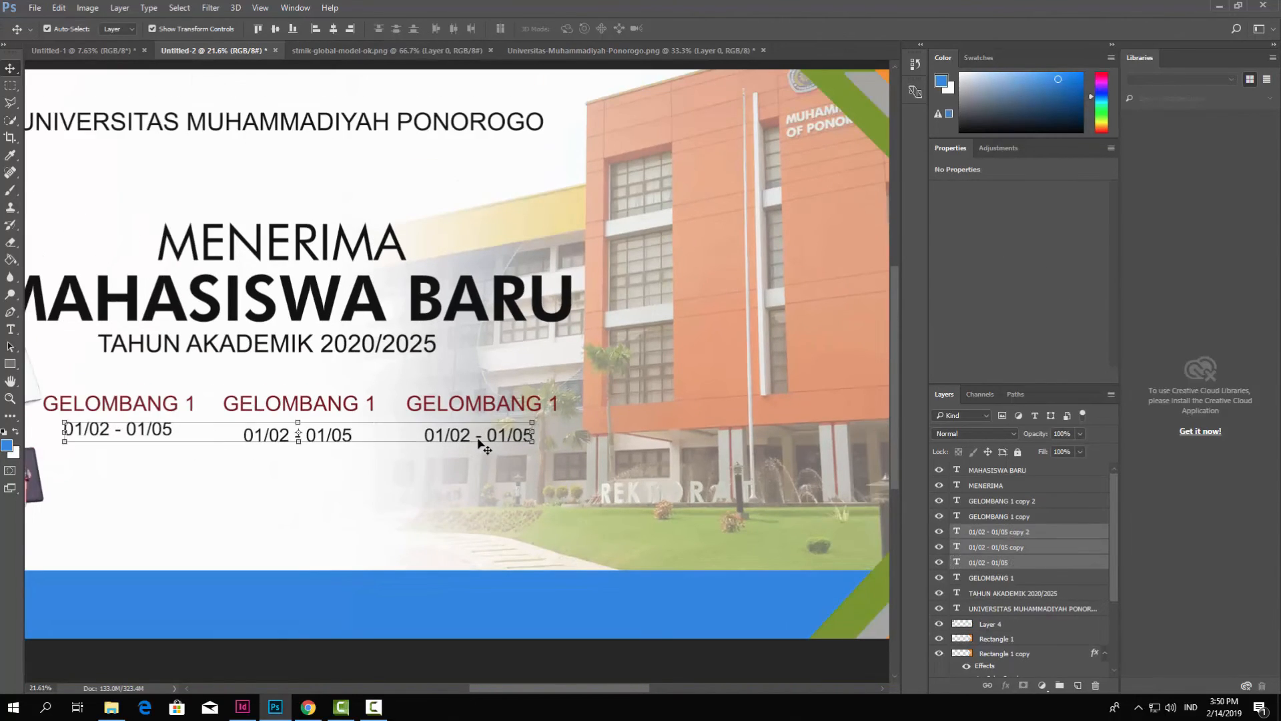
left_click(257, 29)
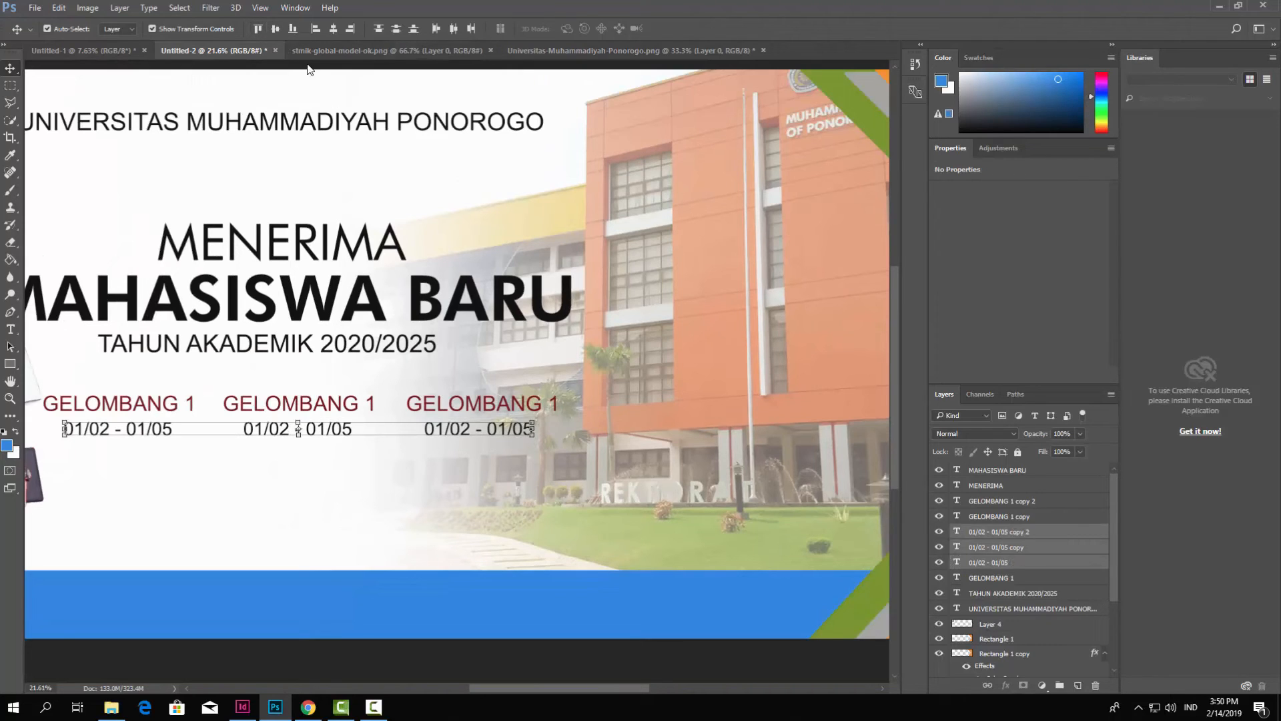
left_click_drag(351, 429, 352, 436)
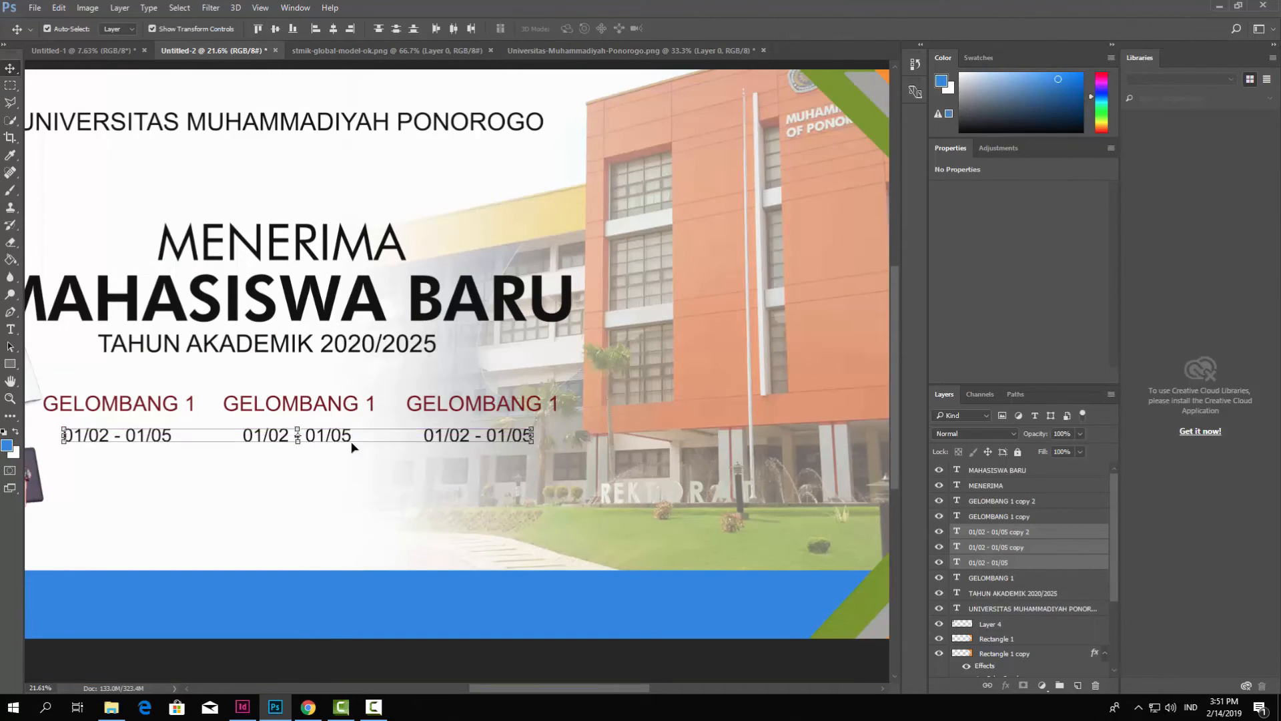
left_click(505, 534)
scroll(505, 533, "down", 4)
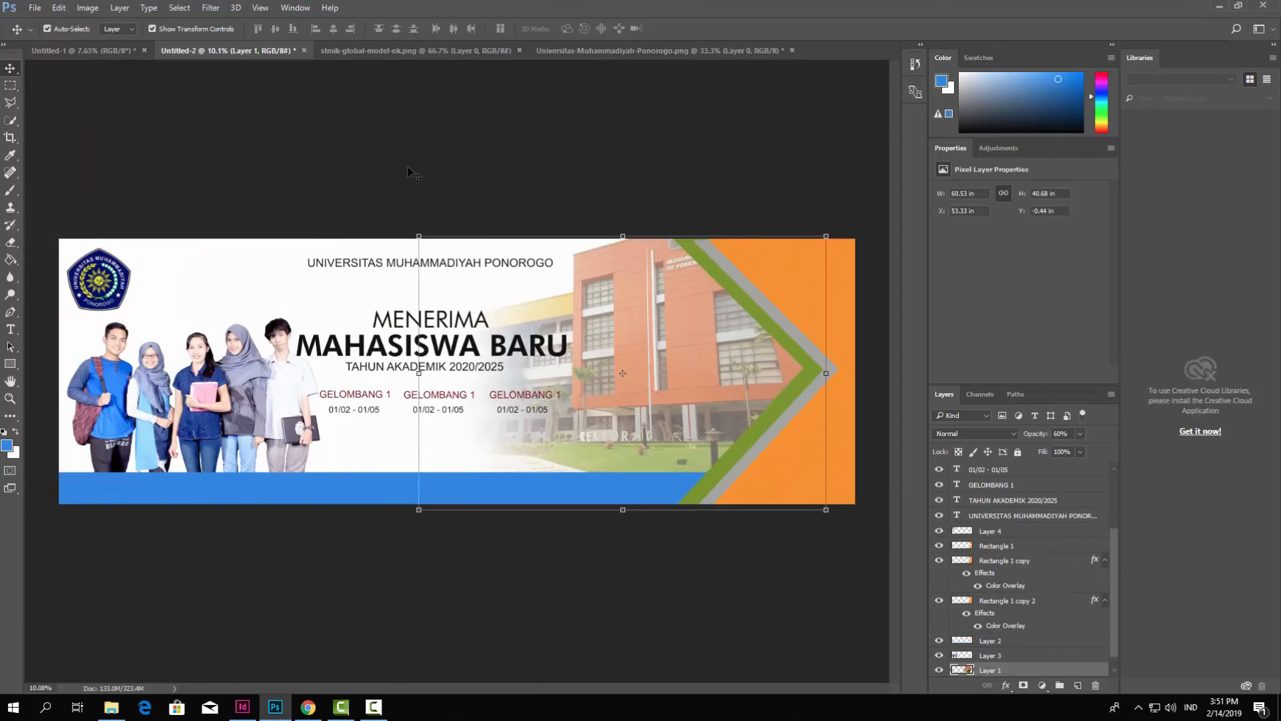
left_click(411, 172)
scroll(389, 424, "up", 1)
scroll(266, 364, "down", 2)
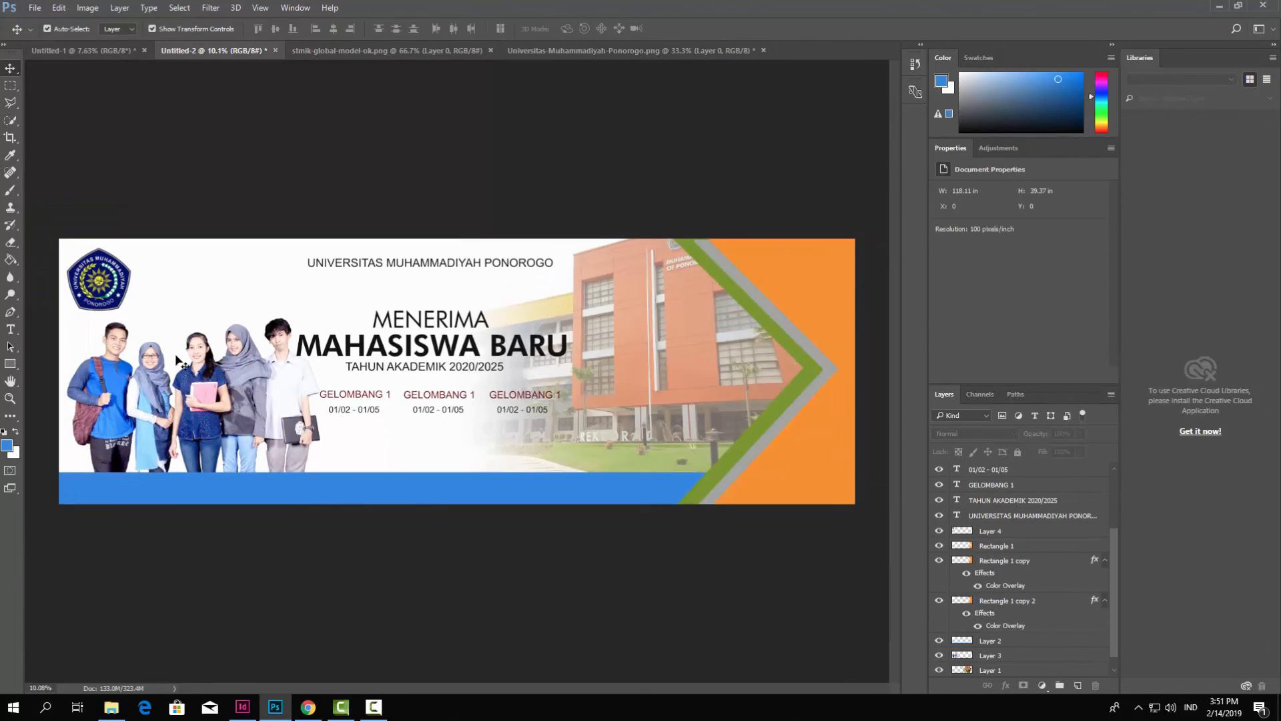
scroll(258, 387, "up", 2)
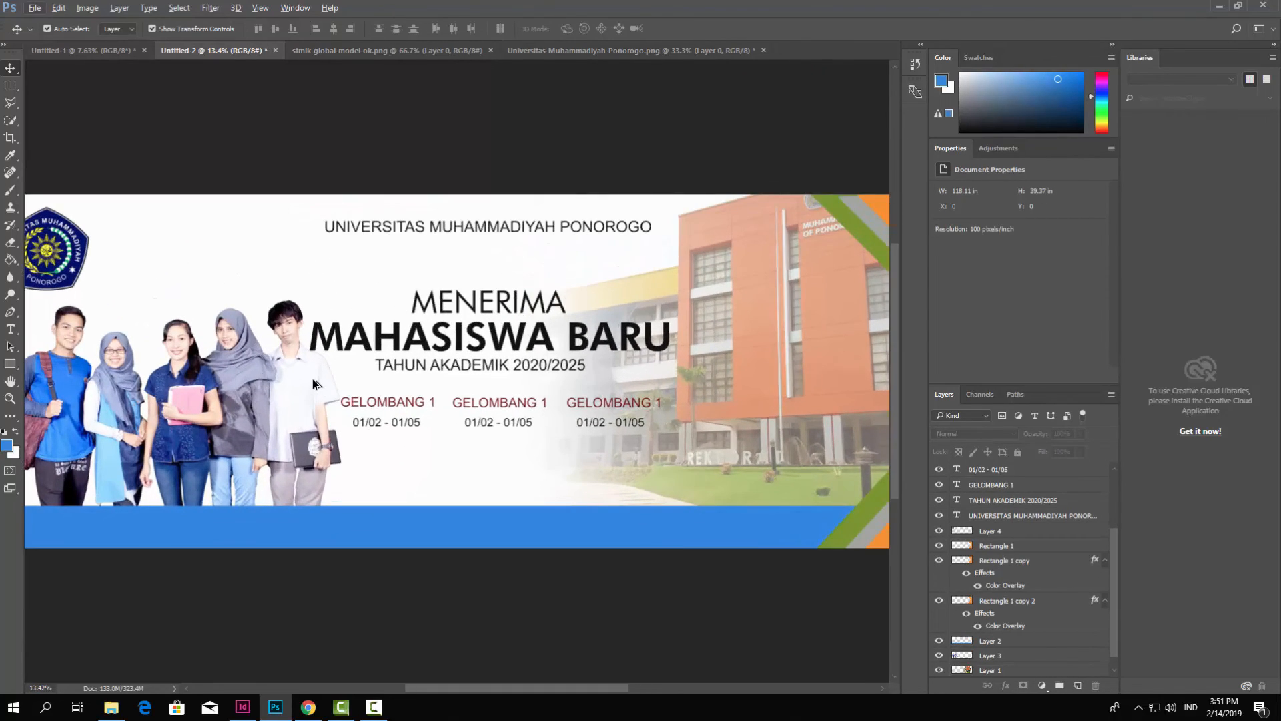
scroll(313, 384, "down", 1)
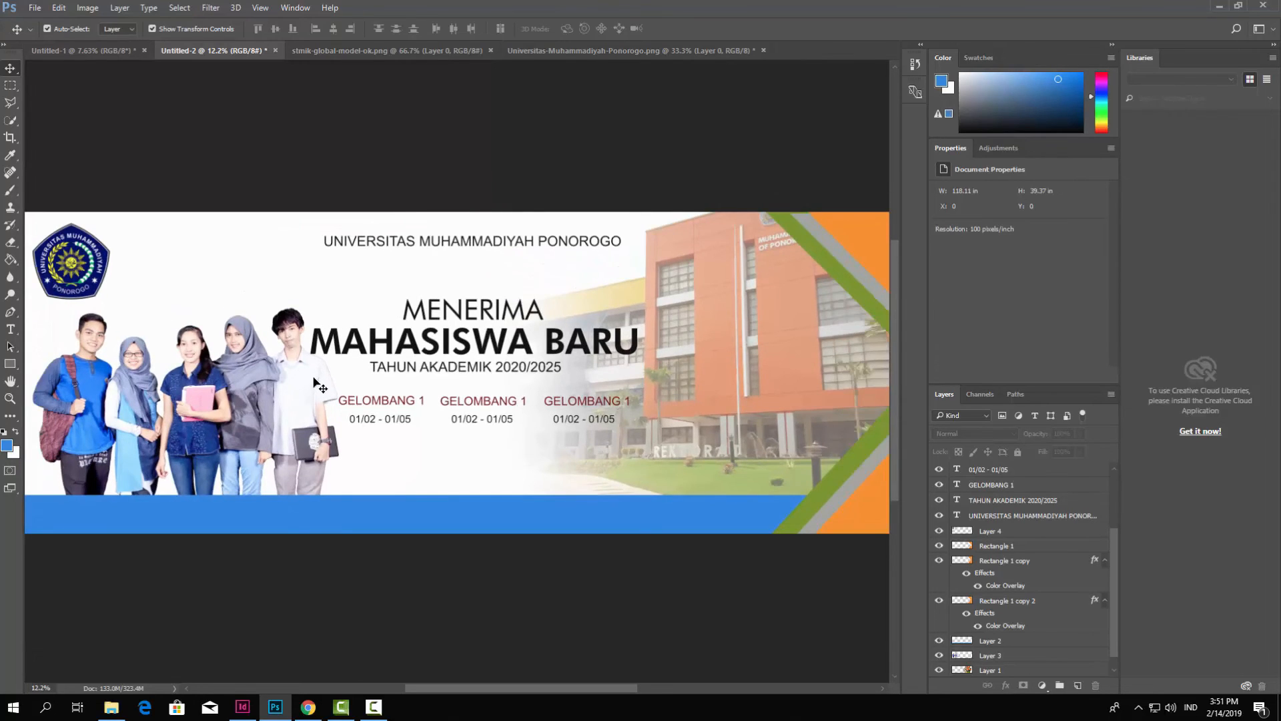
scroll(404, 453, "down", 1)
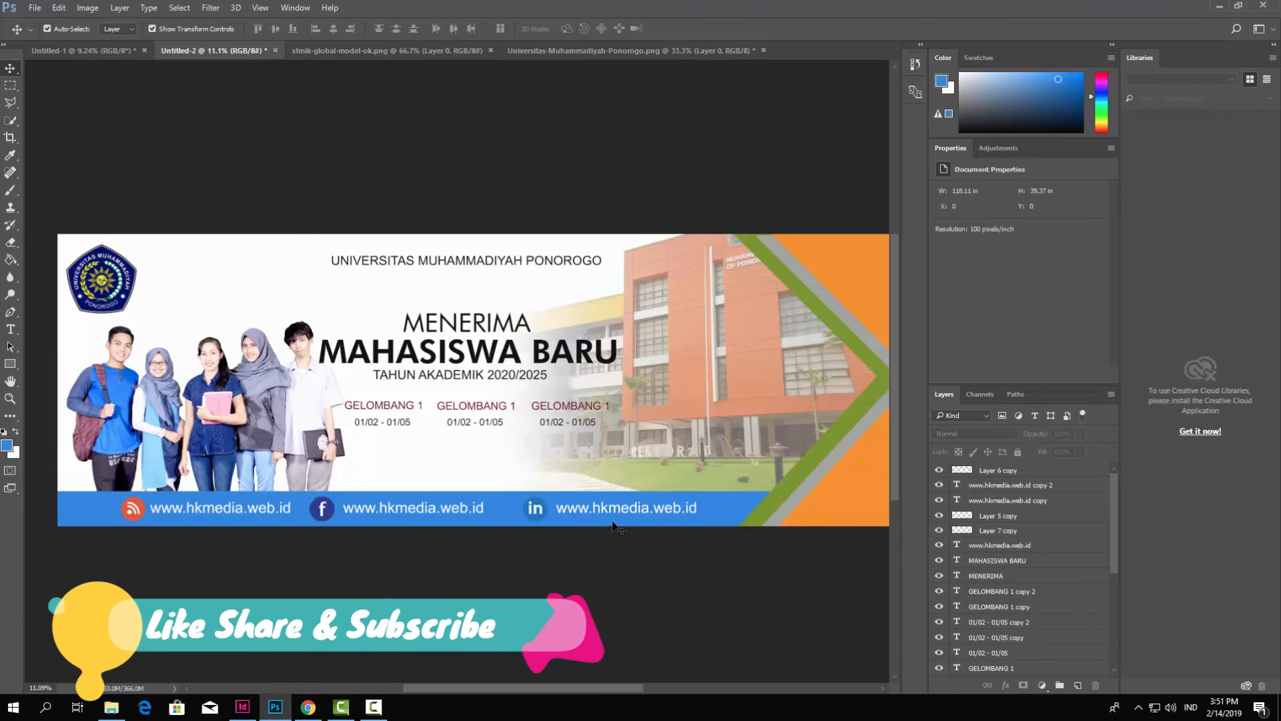
left_click_drag(617, 529, 138, 520)
key("ctrl+t")
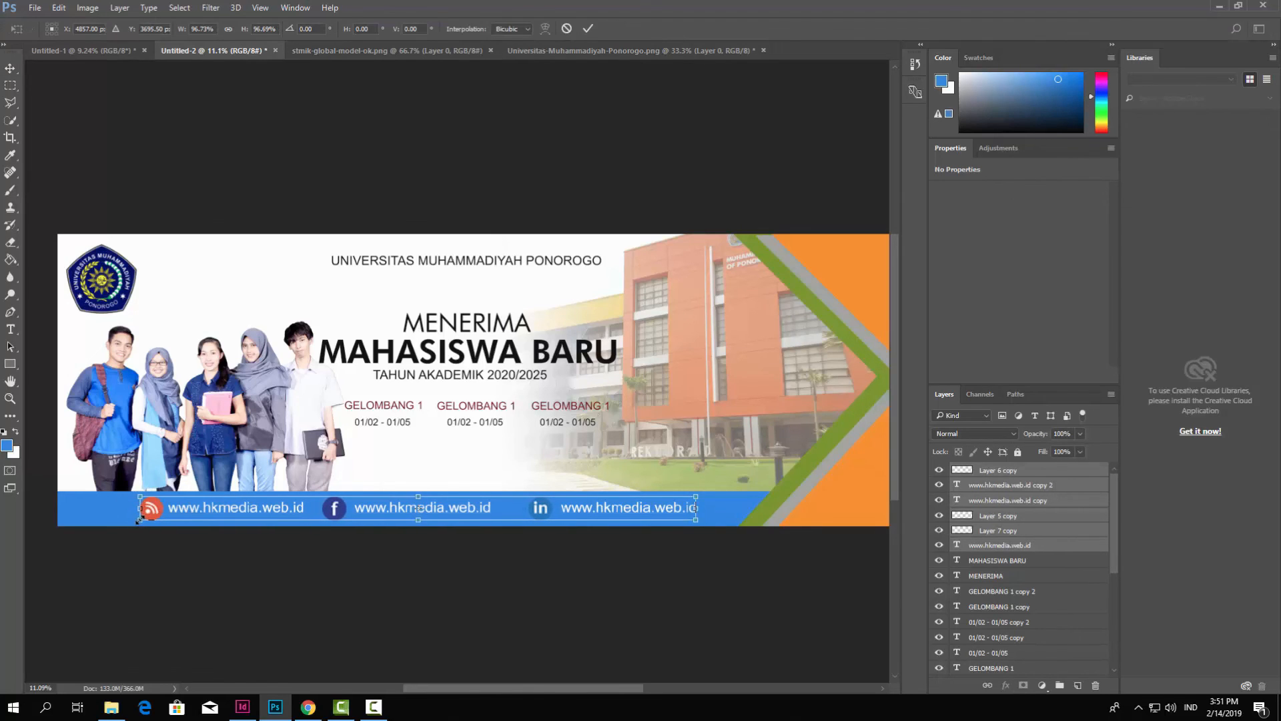
scroll(580, 554, "up", 2)
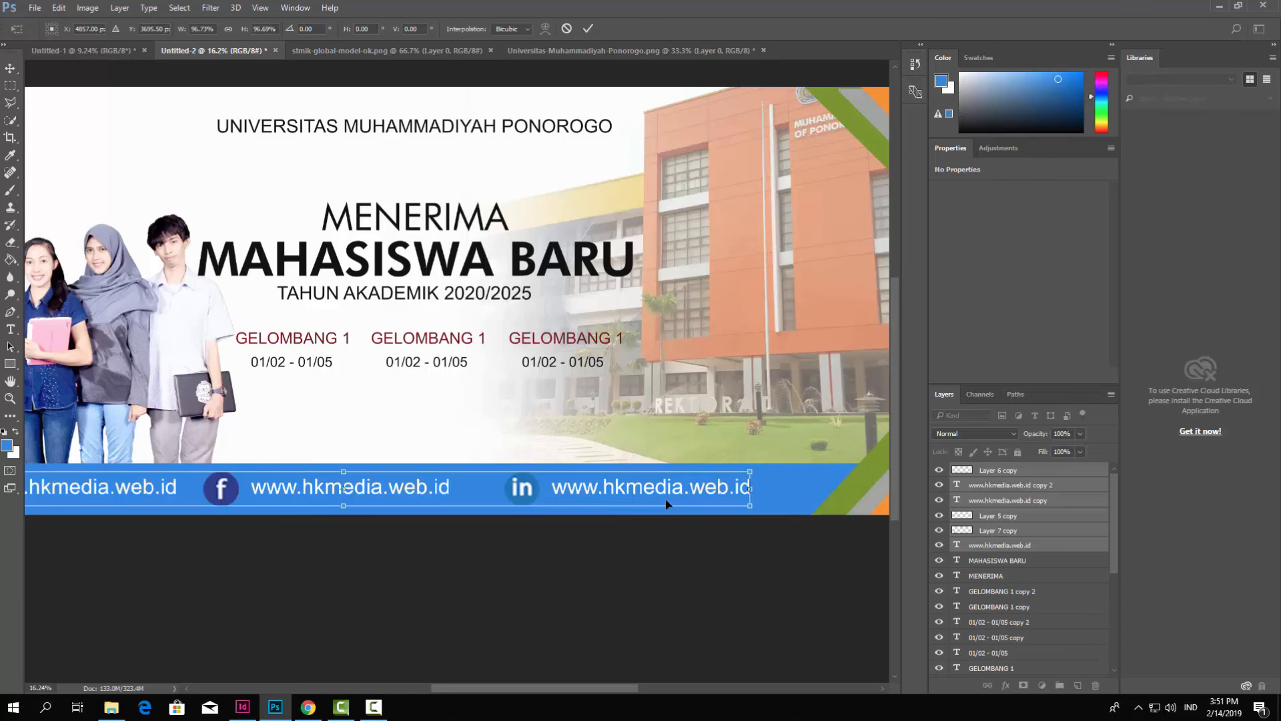
left_click_drag(674, 494, 691, 492)
left_click(588, 30)
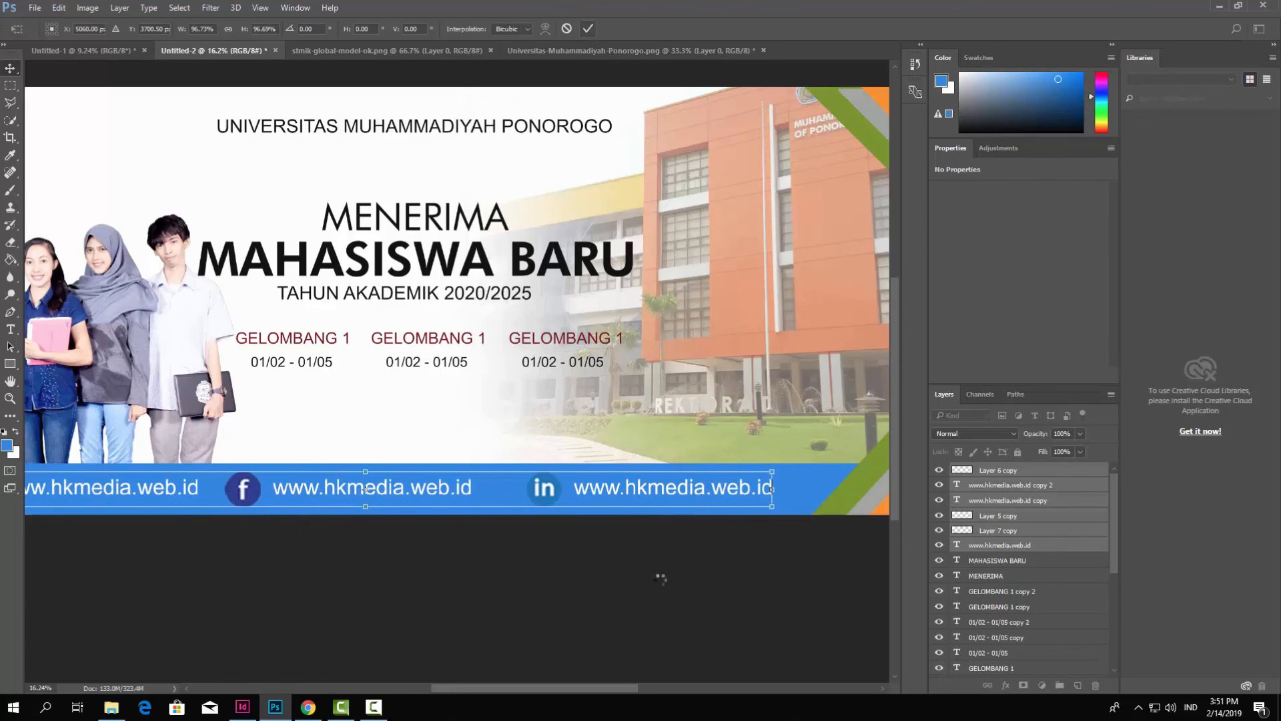
left_click(662, 635)
scroll(569, 561, "down", 4)
scroll(487, 540, "down", 2)
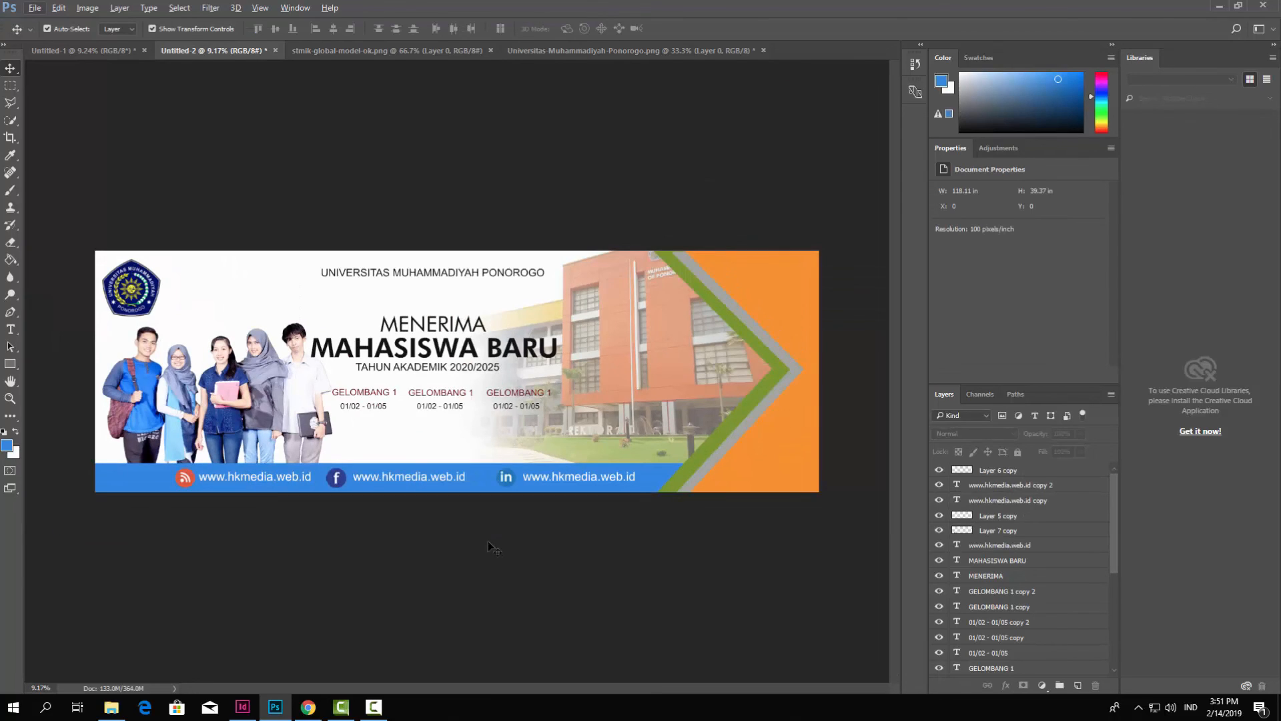
scroll(494, 287, "down", 1)
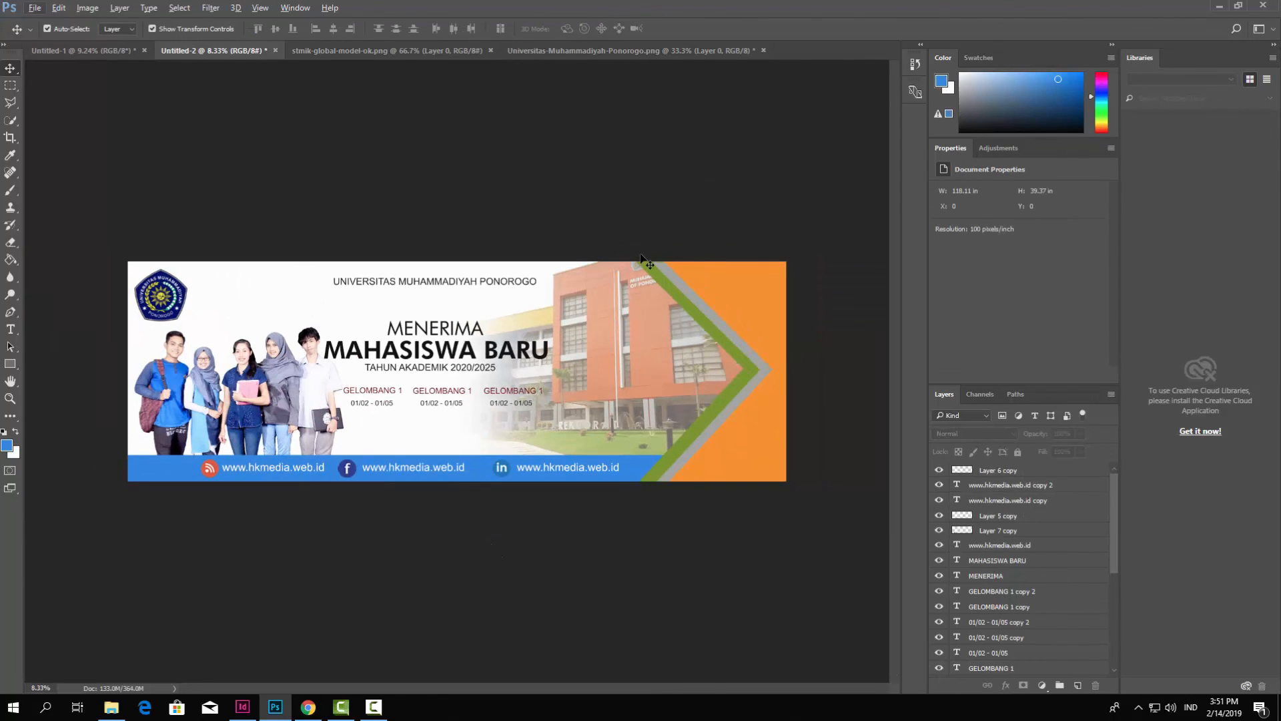
- Stretch the orange, gray and green chevron shapes together vertically, extending them past the banner's upper and lower edges
left_click(756, 304)
left_click(718, 127)
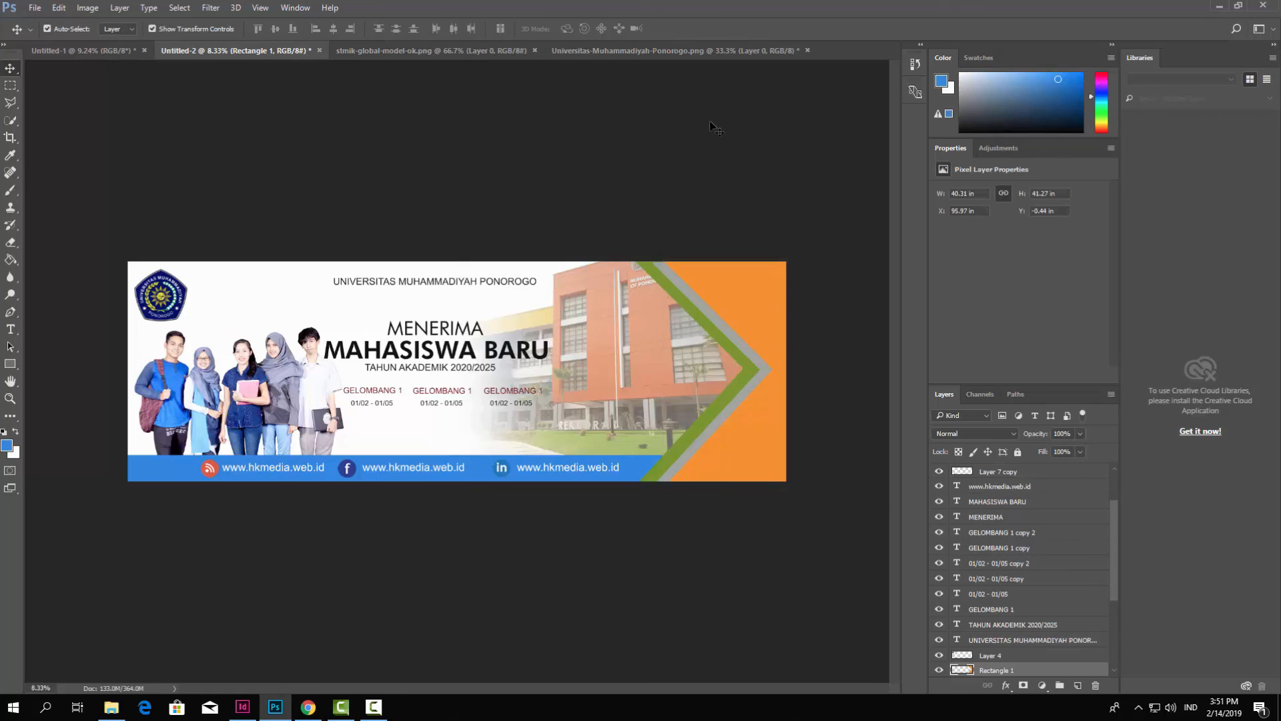
left_click(670, 465)
left_click(682, 466, "shift")
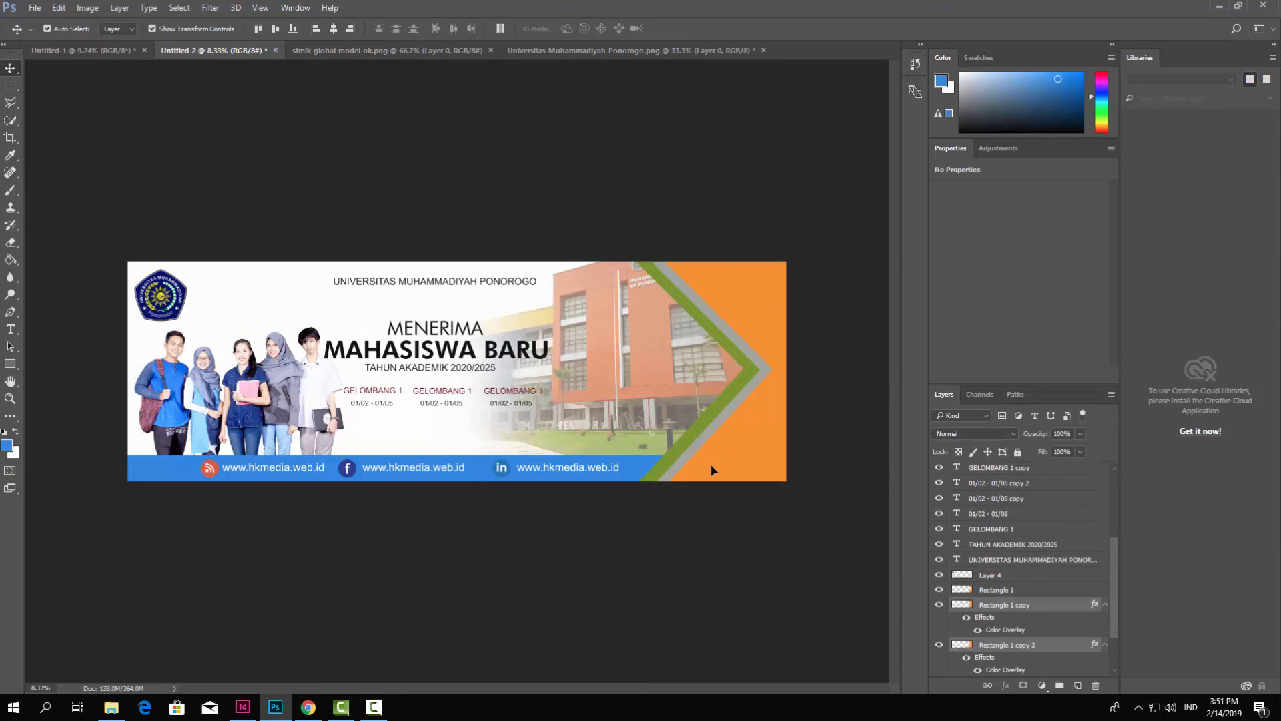
left_click(714, 469, "shift")
left_click_drag(759, 495, 759, 511)
left_click_drag(758, 263, 759, 245)
left_click(588, 29)
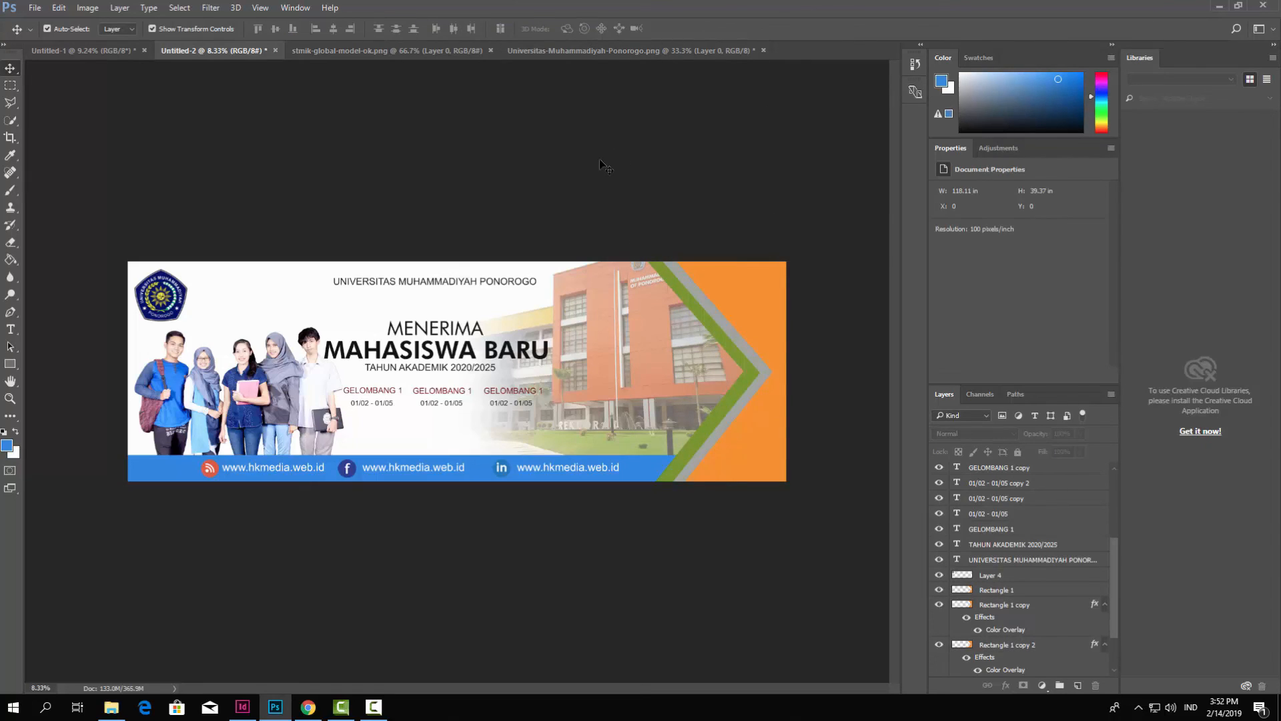
scroll(371, 357, "up", 1)
scroll(371, 357, "up", 1)
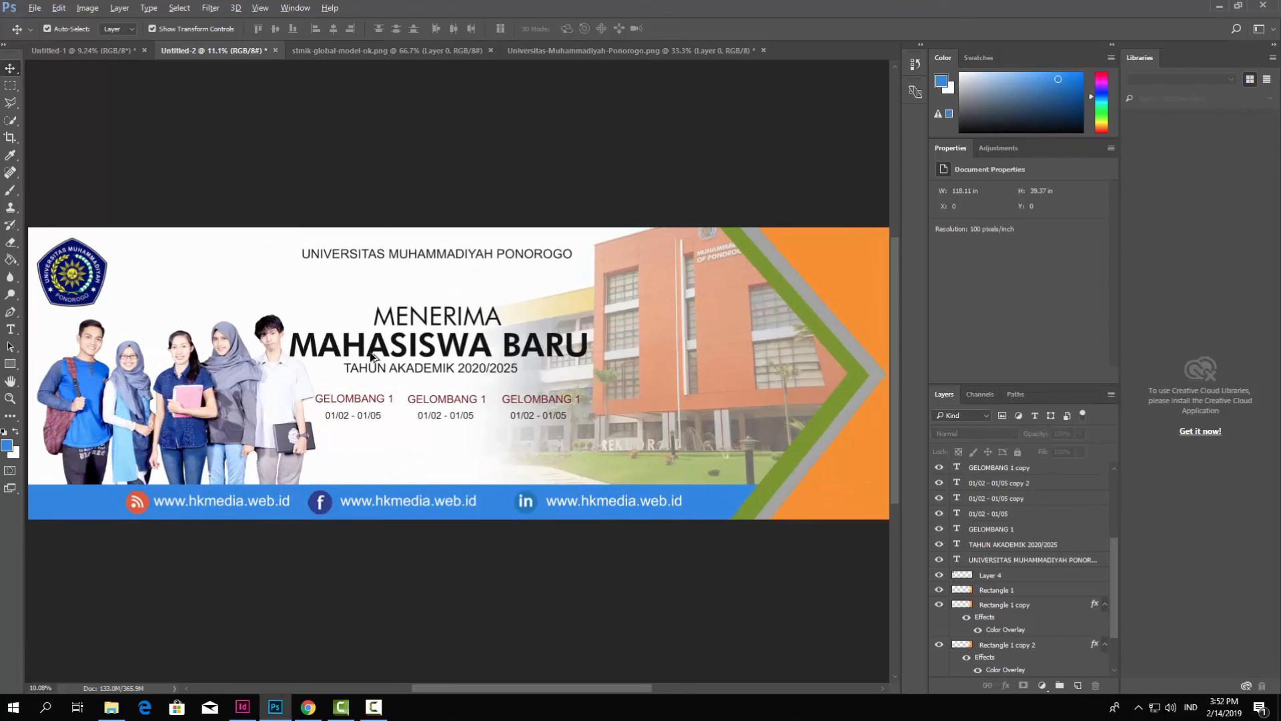
scroll(371, 357, "down", 1)
scroll(396, 398, "down", 1)
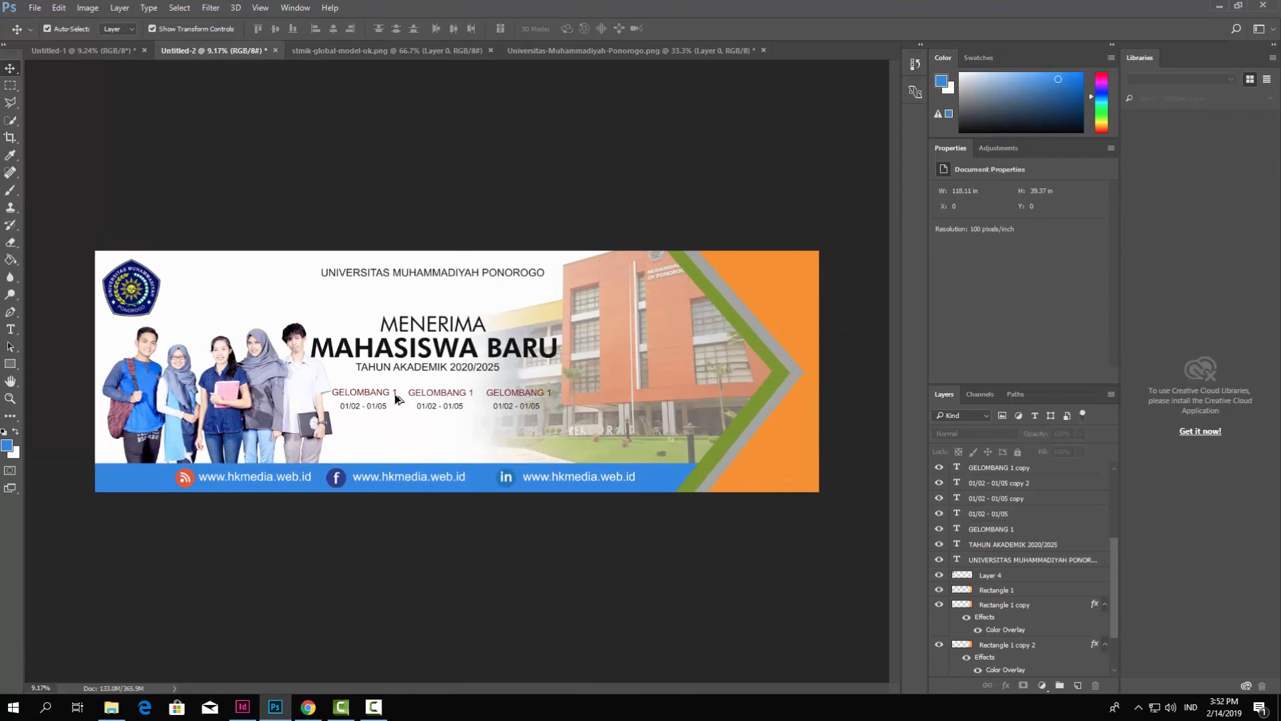
scroll(501, 538, "down", 1)
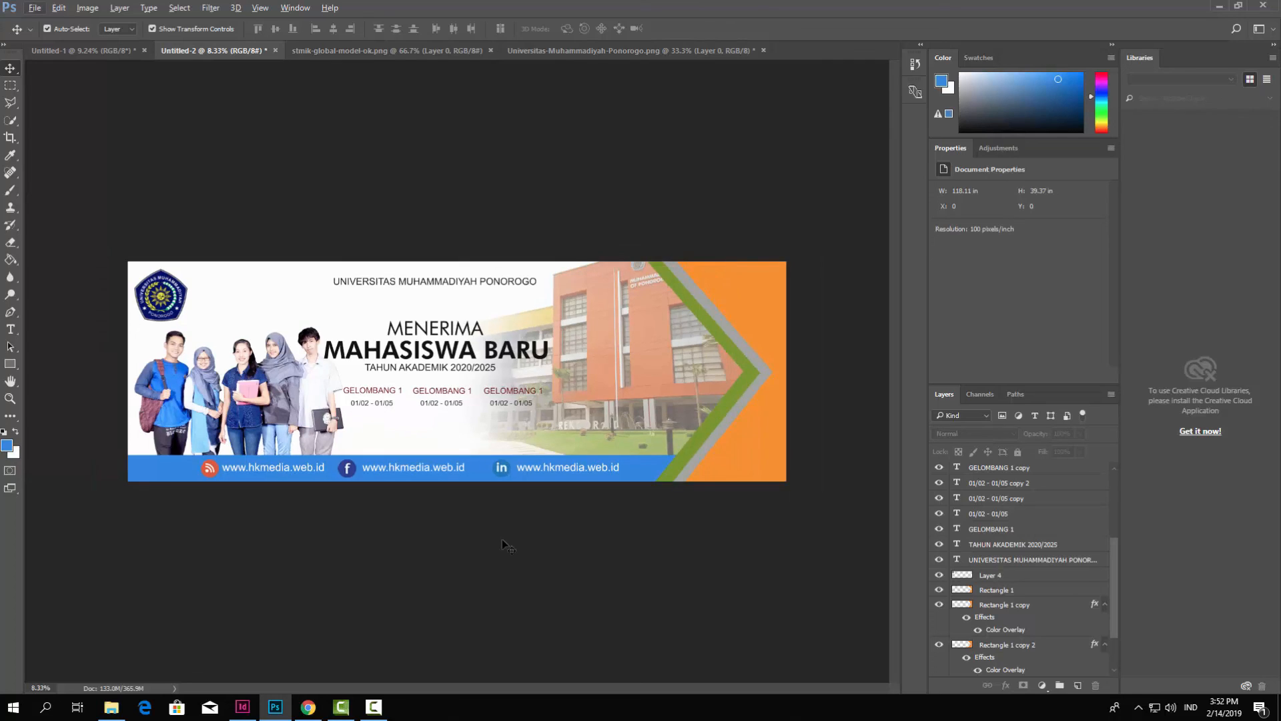